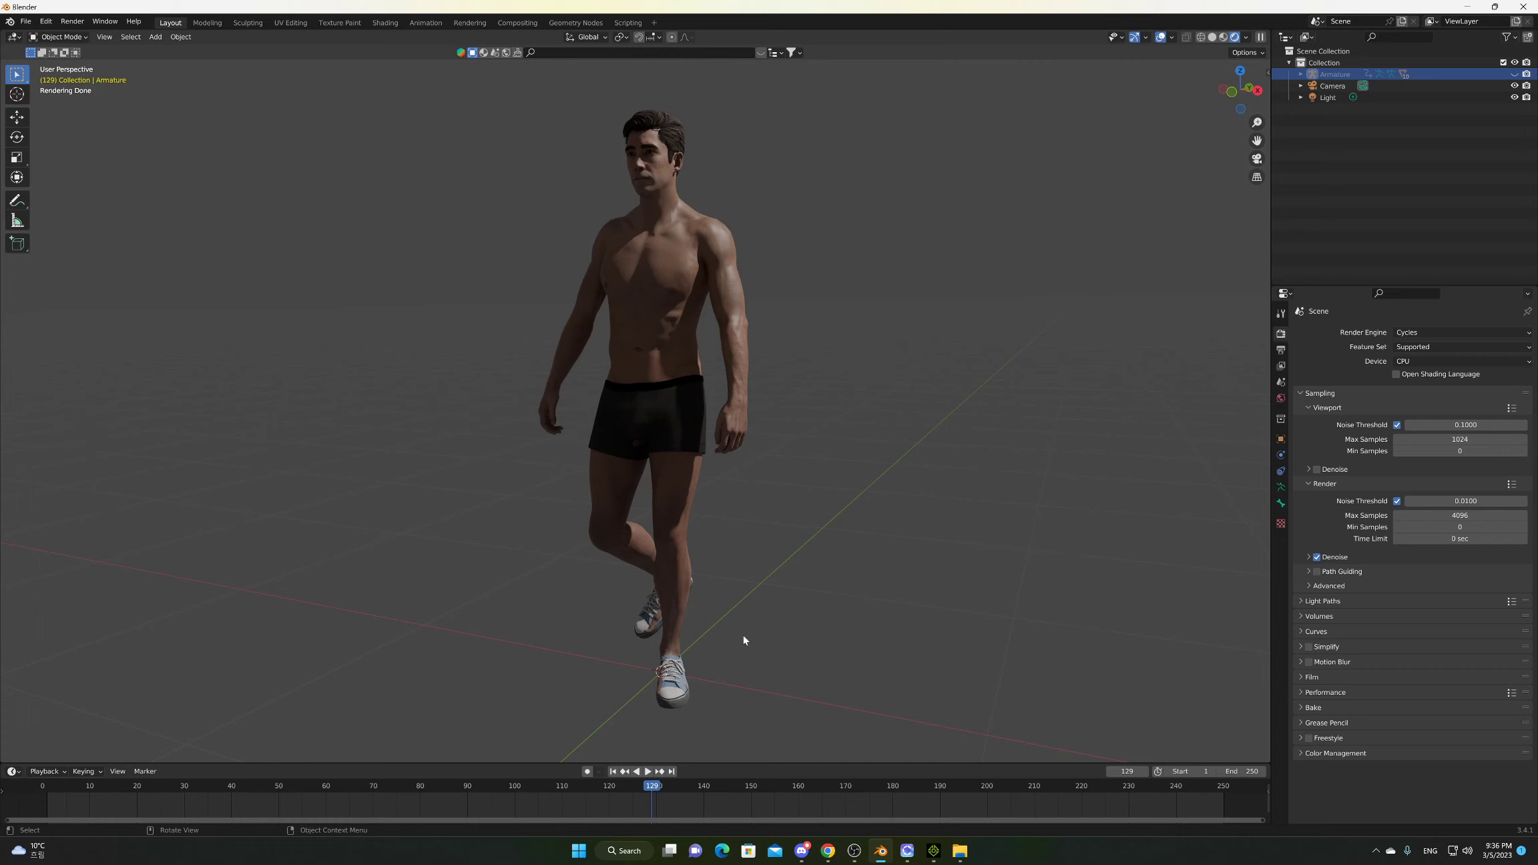
# Play the walking character's animation in the rendered viewport, stop it, and examine the posed figure from several angles.
pyautogui.click(647, 771)
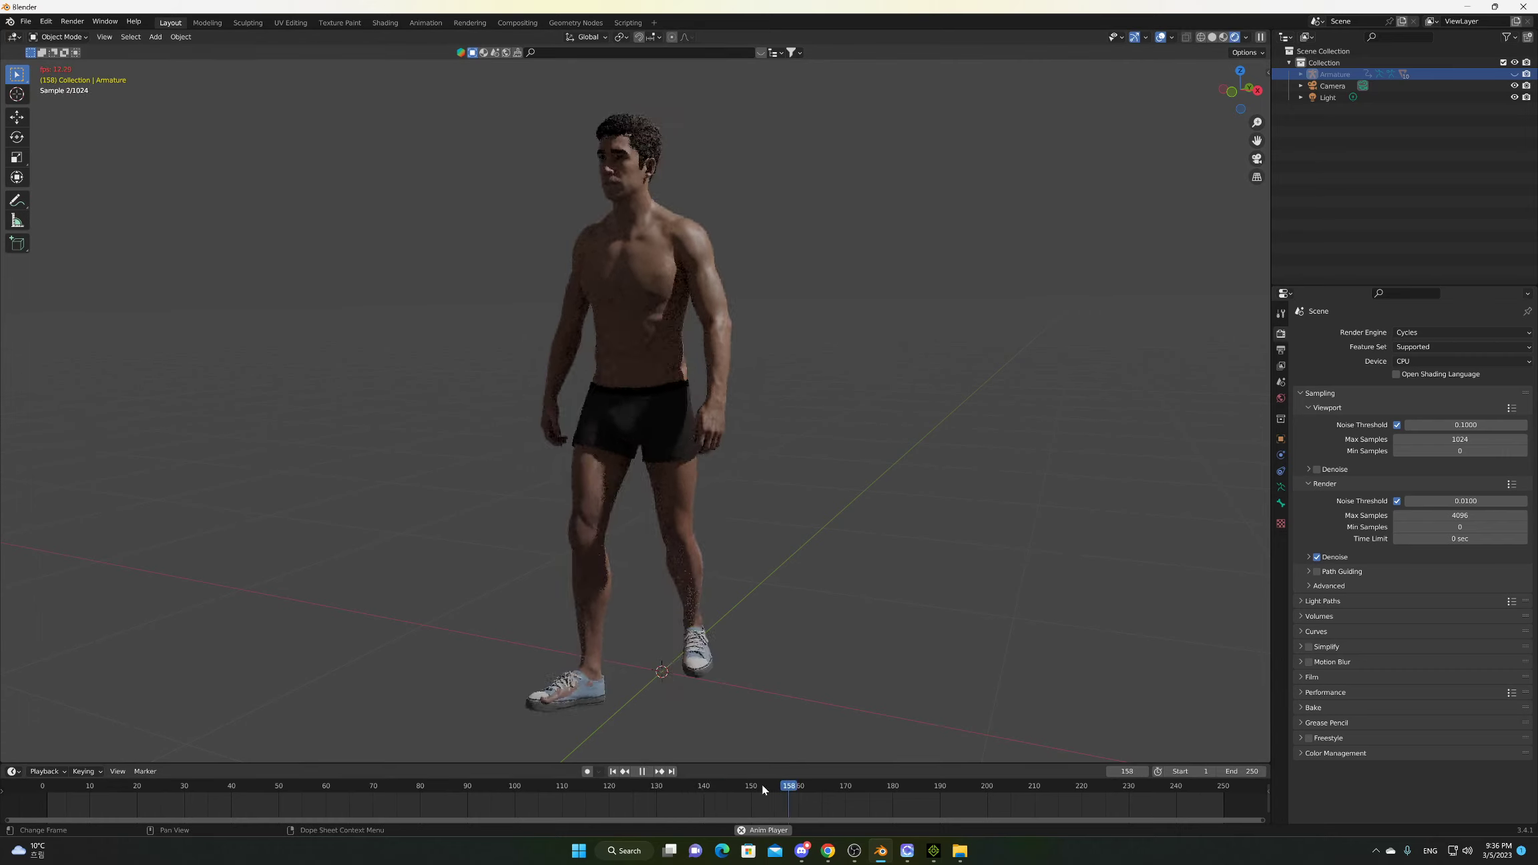
pyautogui.moveTo(817, 791); pyautogui.dragTo(927, 788)
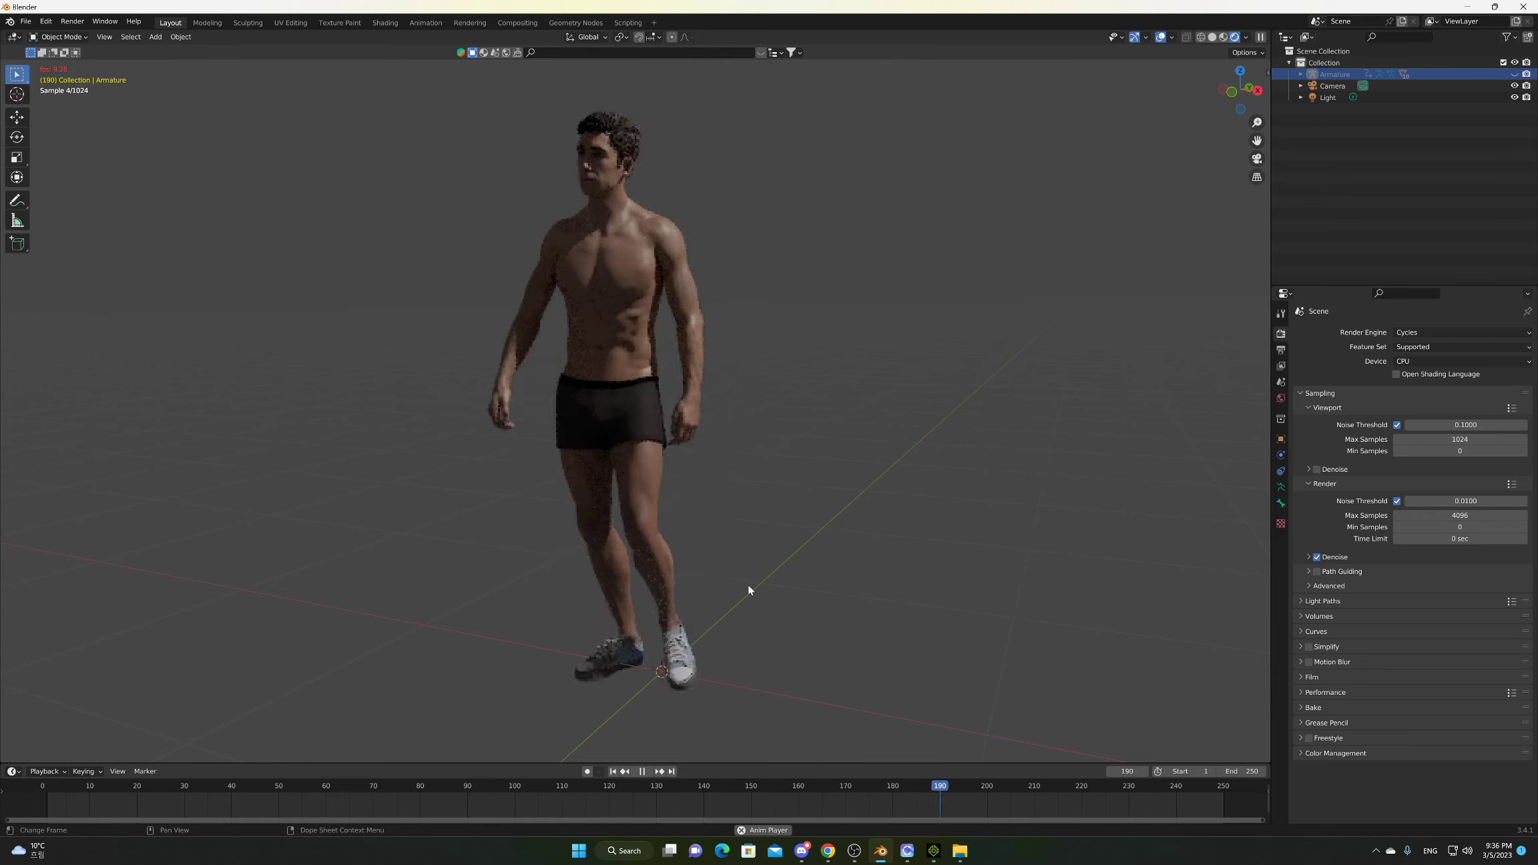
pyautogui.press('space')
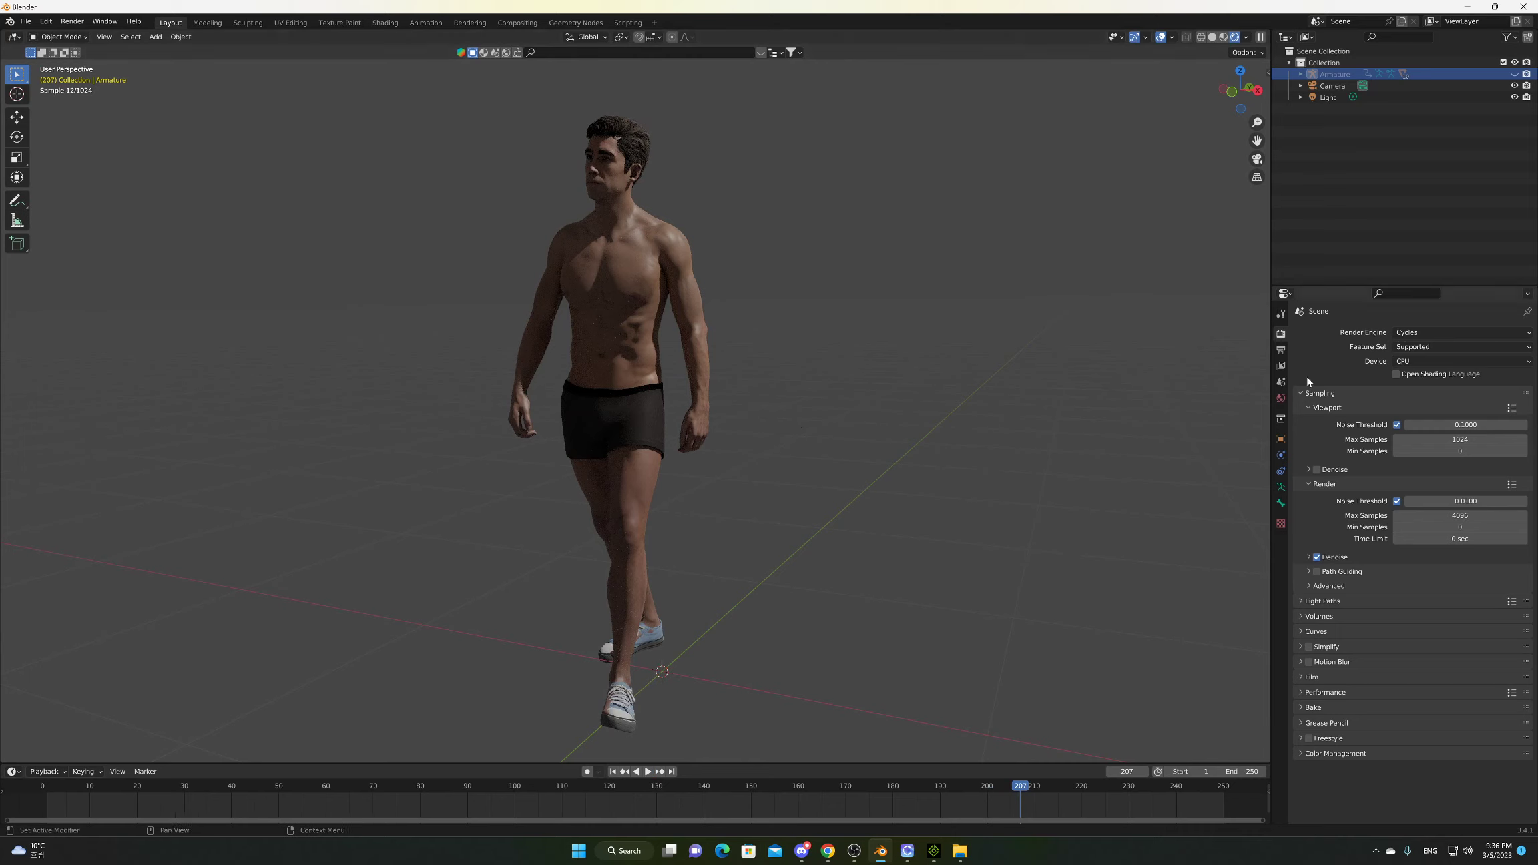
pyautogui.scroll(3, 868, 341)
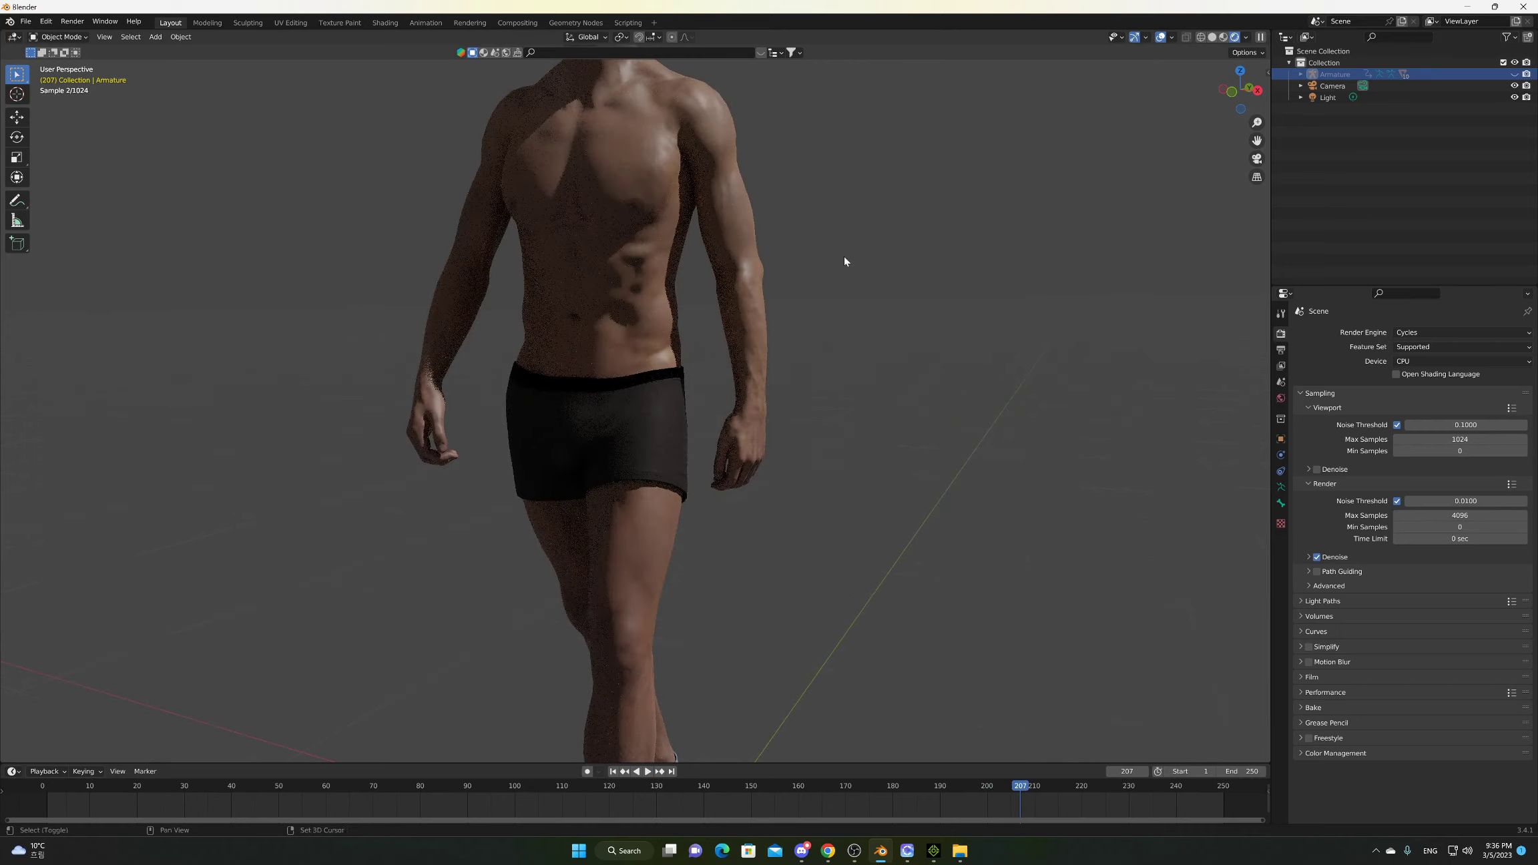
pyautogui.keyDown('shift'); pyautogui.moveTo(856, 332); pyautogui.dragTo(902, 525, button='middle'); pyautogui.keyUp('shift')
pyautogui.moveTo(863, 336)
pyautogui.mouseDown(button='middle')
pyautogui.moveTo(1009, 350)
pyautogui.moveTo(683, 347)
pyautogui.moveTo(886, 343)
pyautogui.mouseUp(button='middle')
pyautogui.scroll(-4, 886, 343)
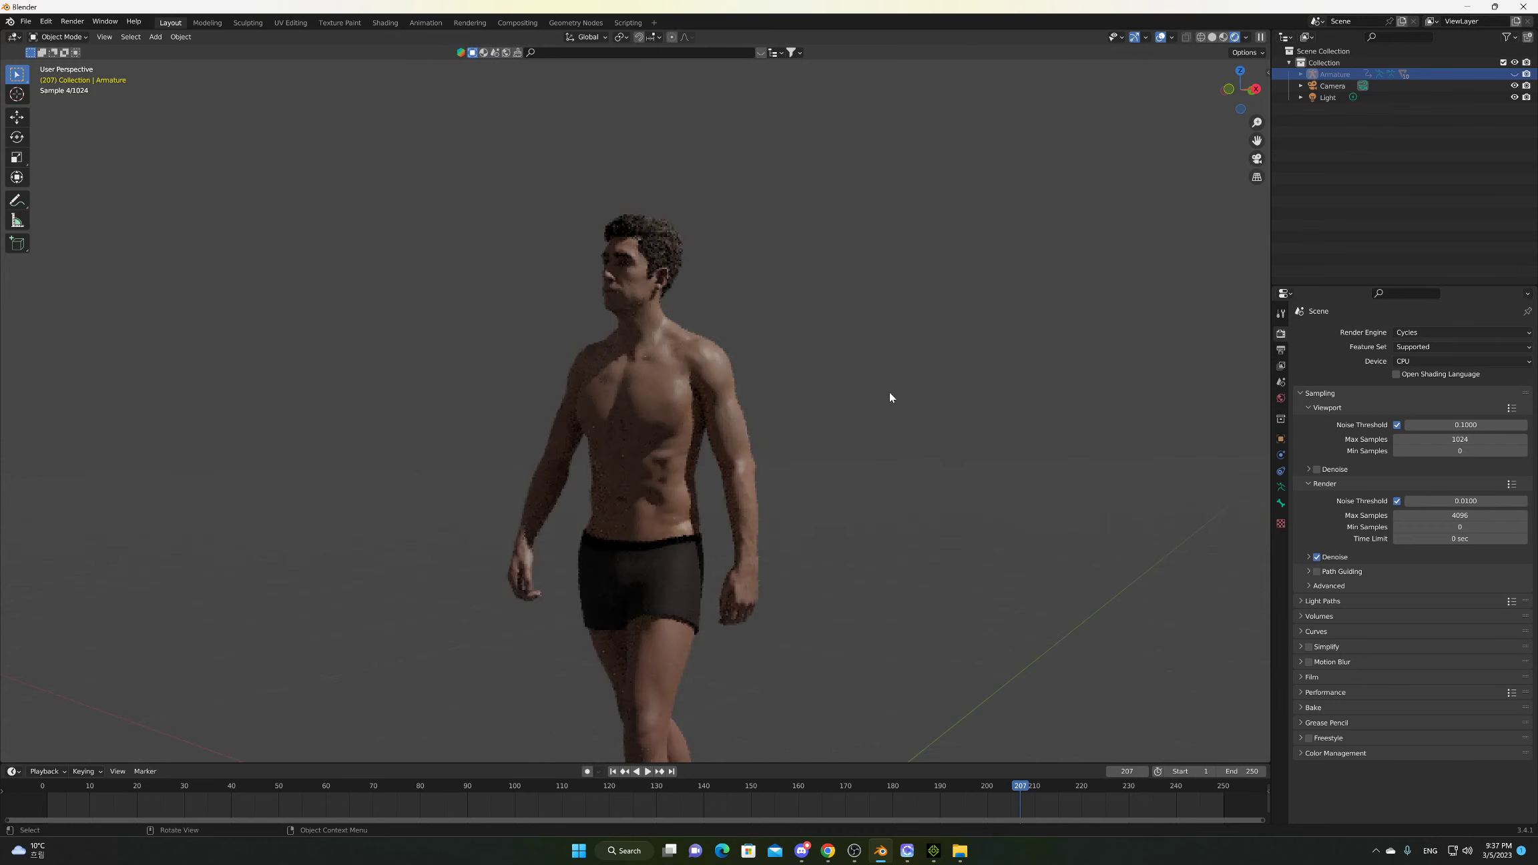
pyautogui.moveTo(882, 436); pyautogui.dragTo(851, 351, button='middle')
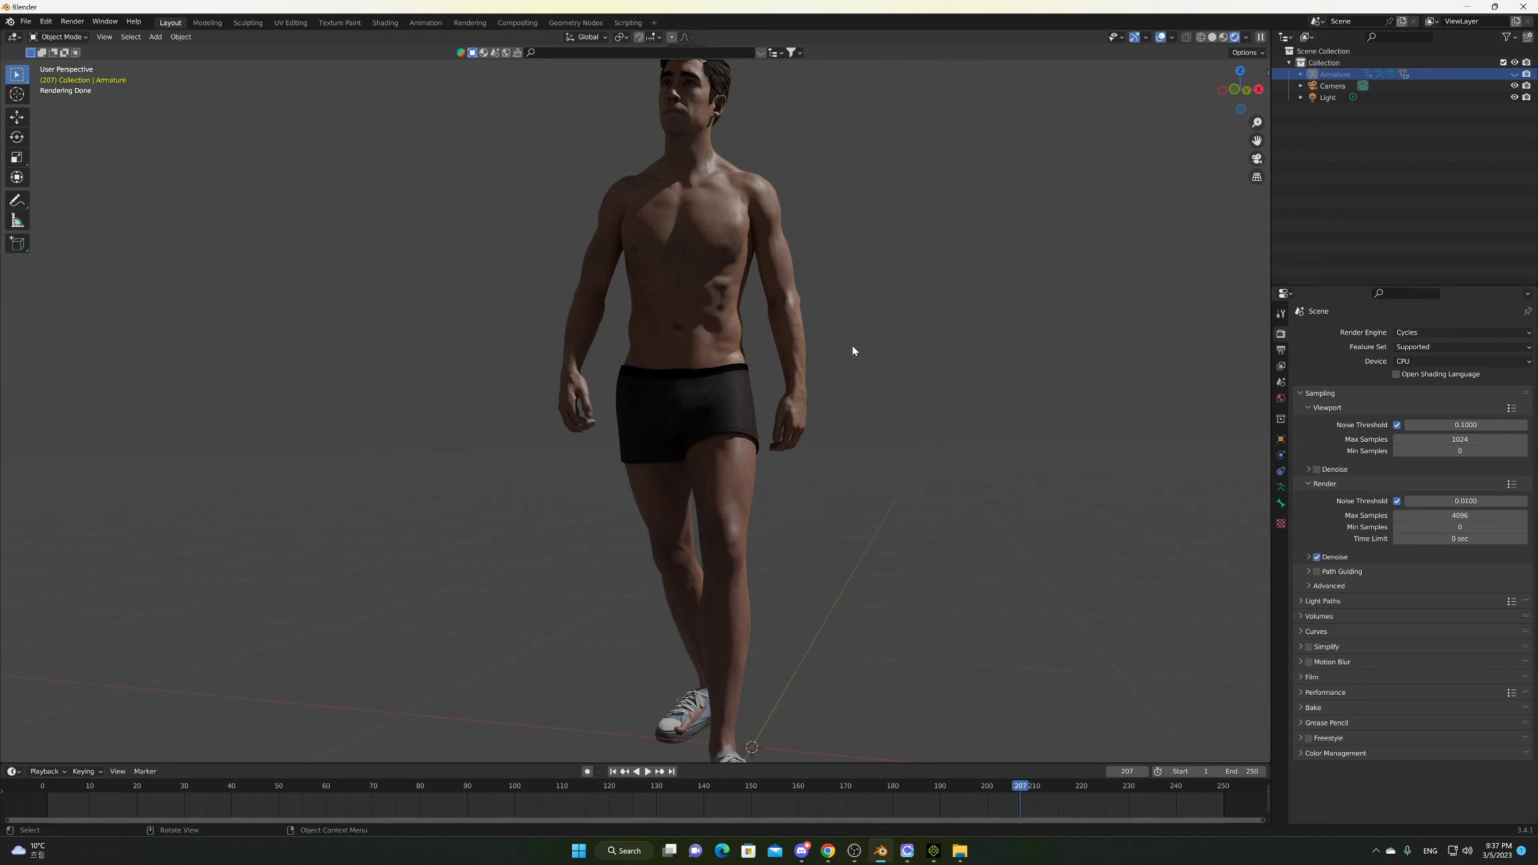
pyautogui.moveTo(862, 447); pyautogui.dragTo(988, 737, button='middle')
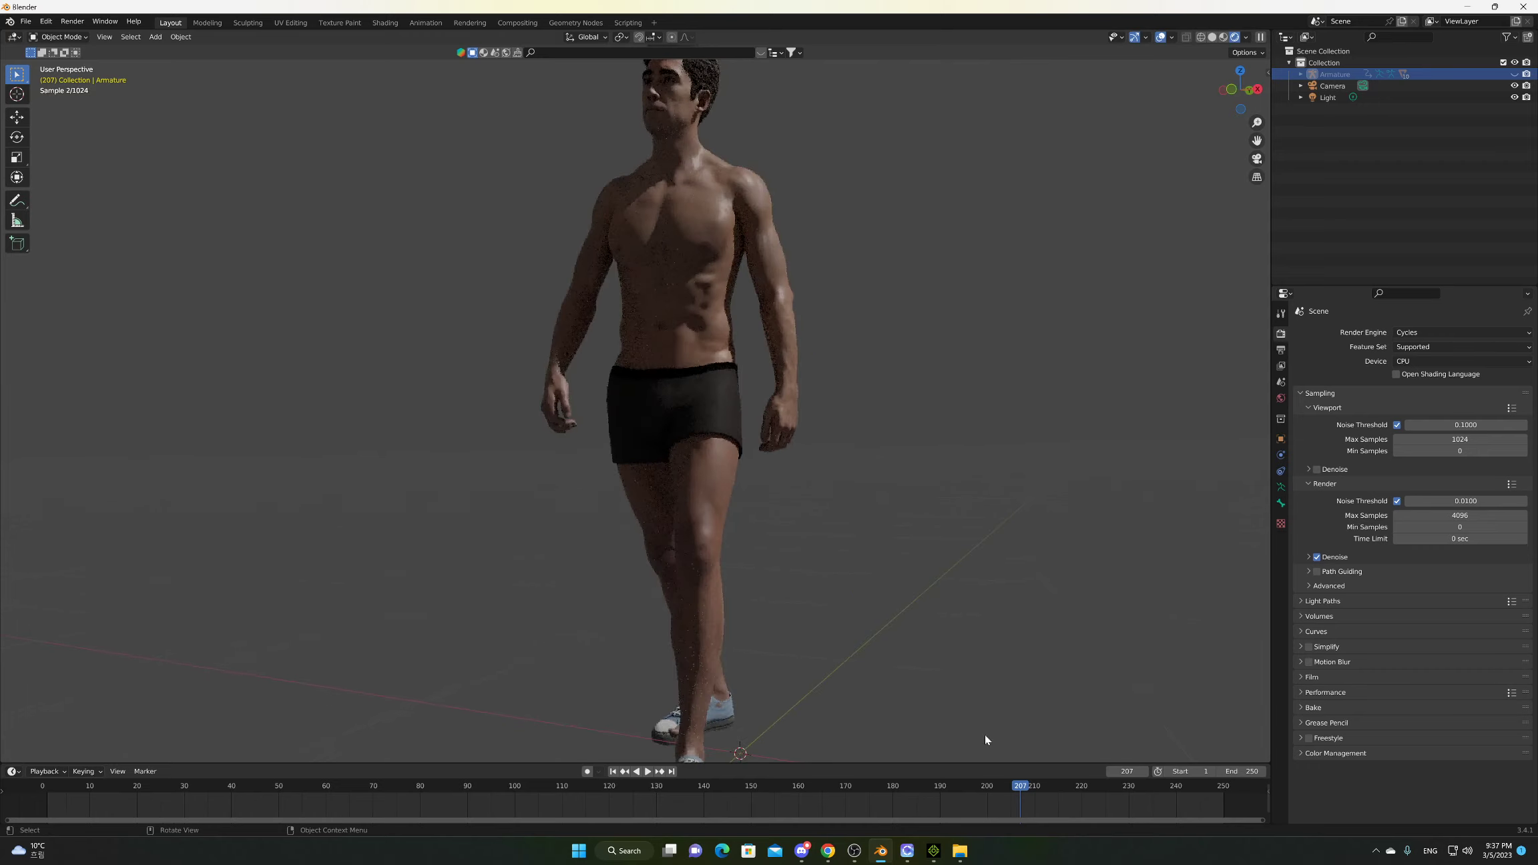
# Switch to iClone 8 and load the CC4 Kevin avatar from the Characters pack into the empty scene.
pyautogui.click(907, 853)
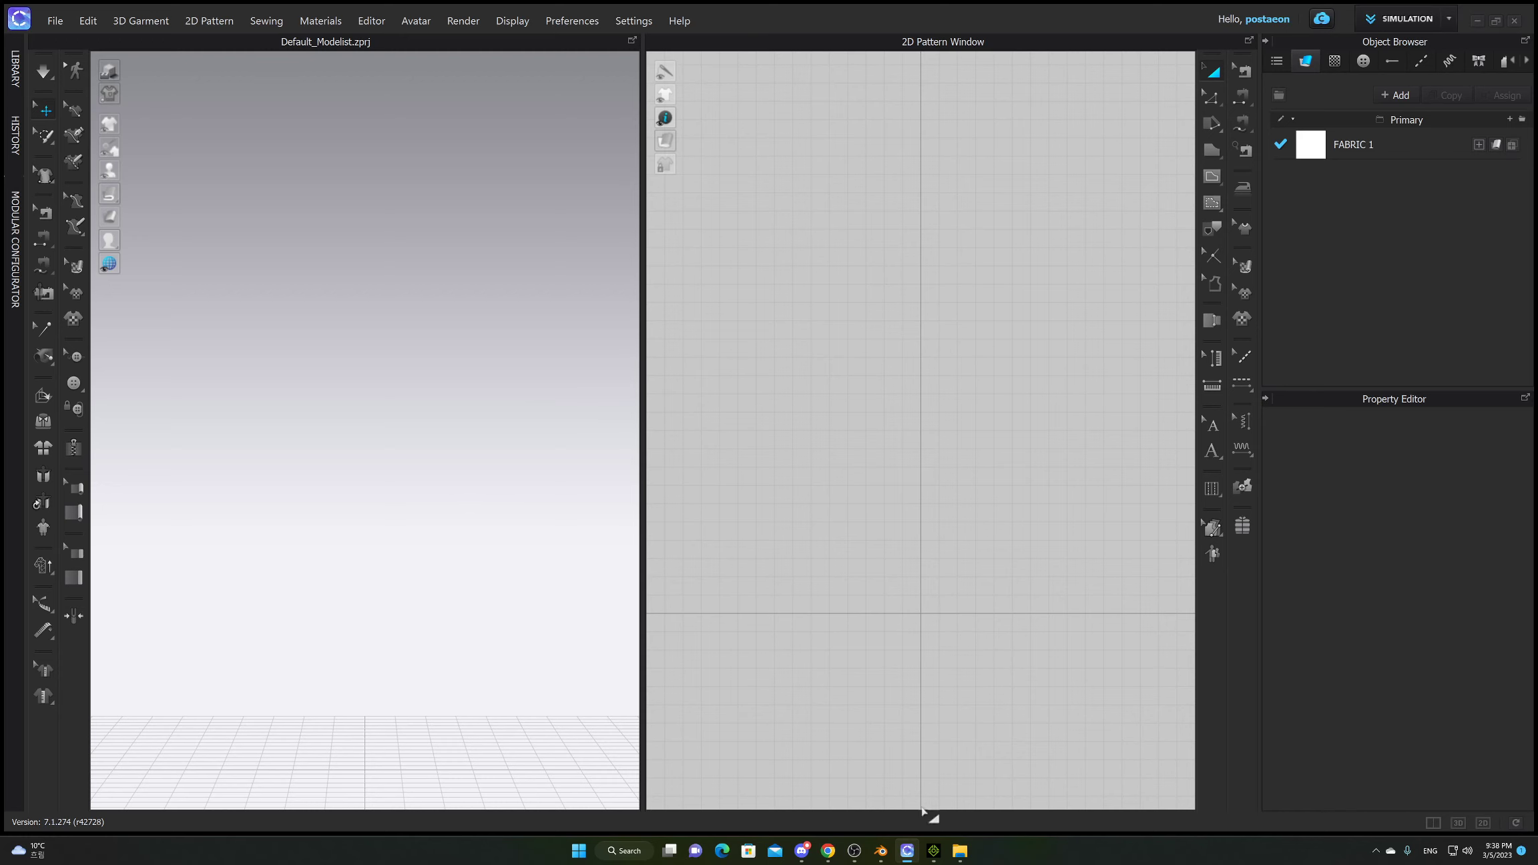
pyautogui.click(933, 850)
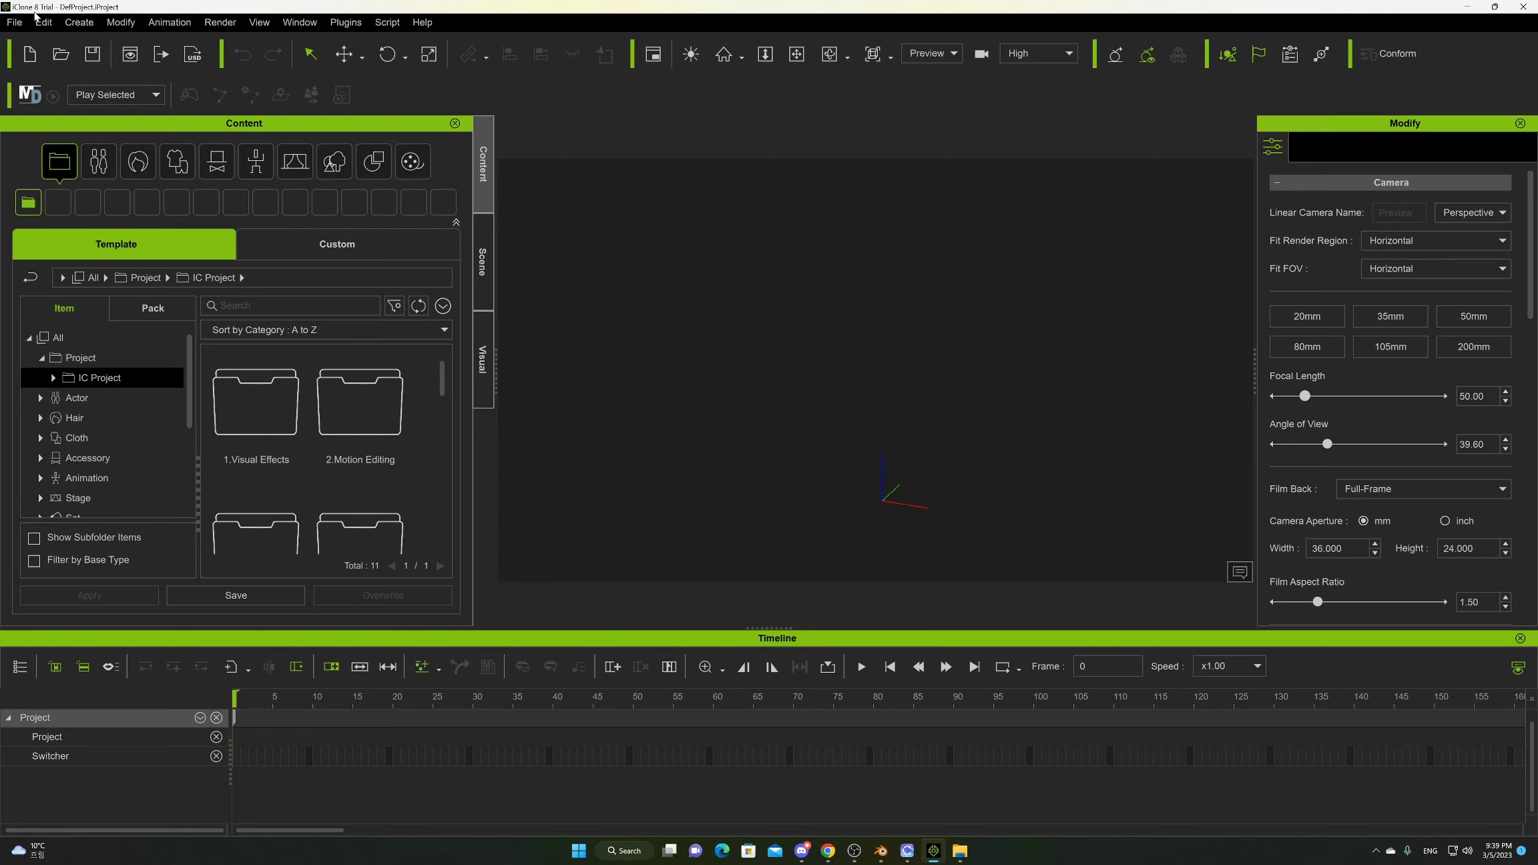
pyautogui.moveTo(191, 394); pyautogui.dragTo(192, 437)
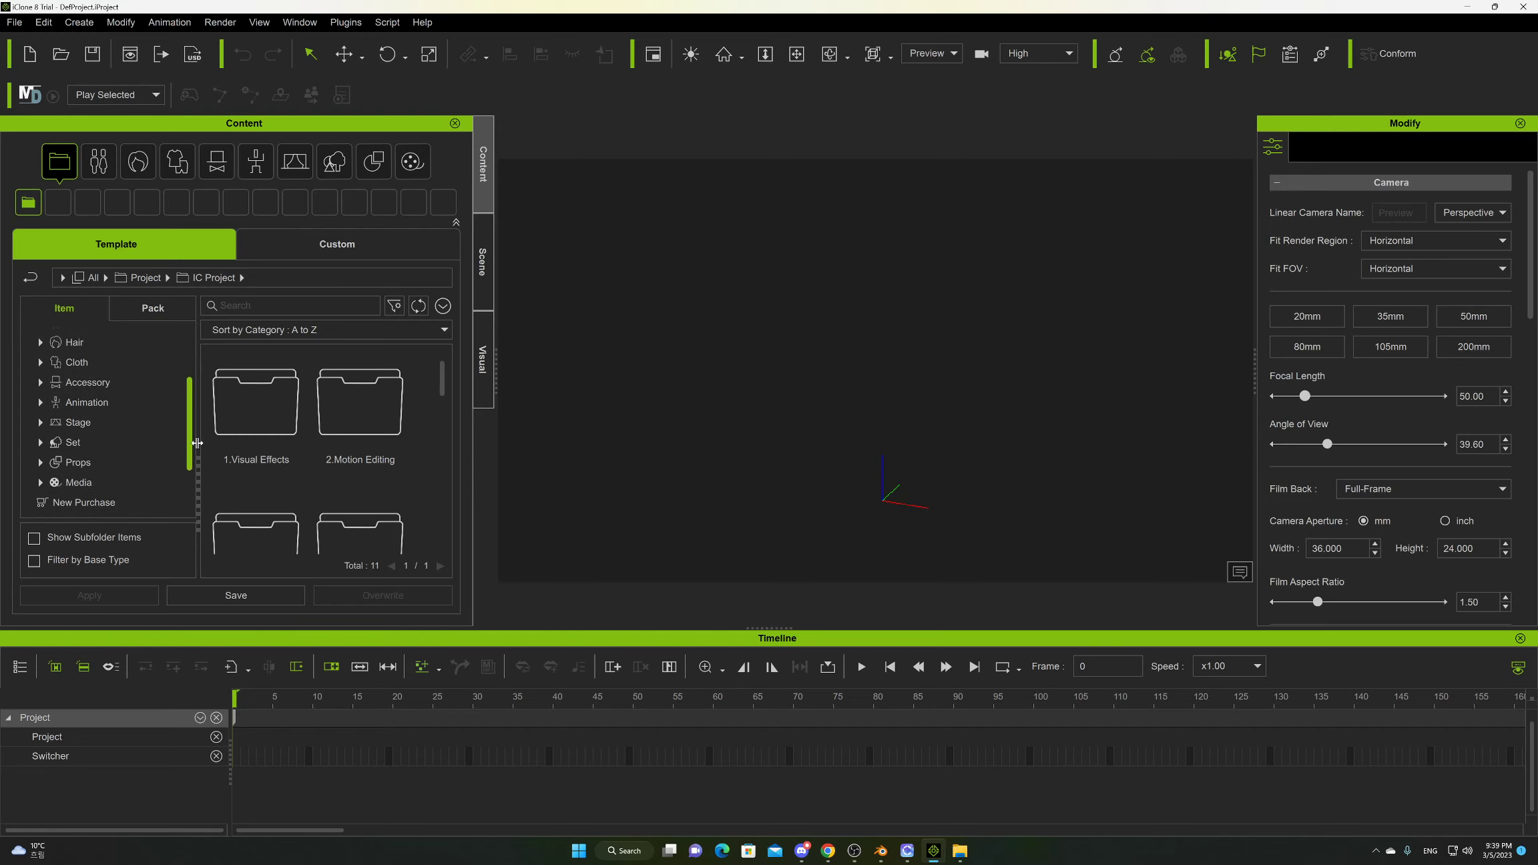
pyautogui.scroll(5, 38, 406)
pyautogui.click(155, 318)
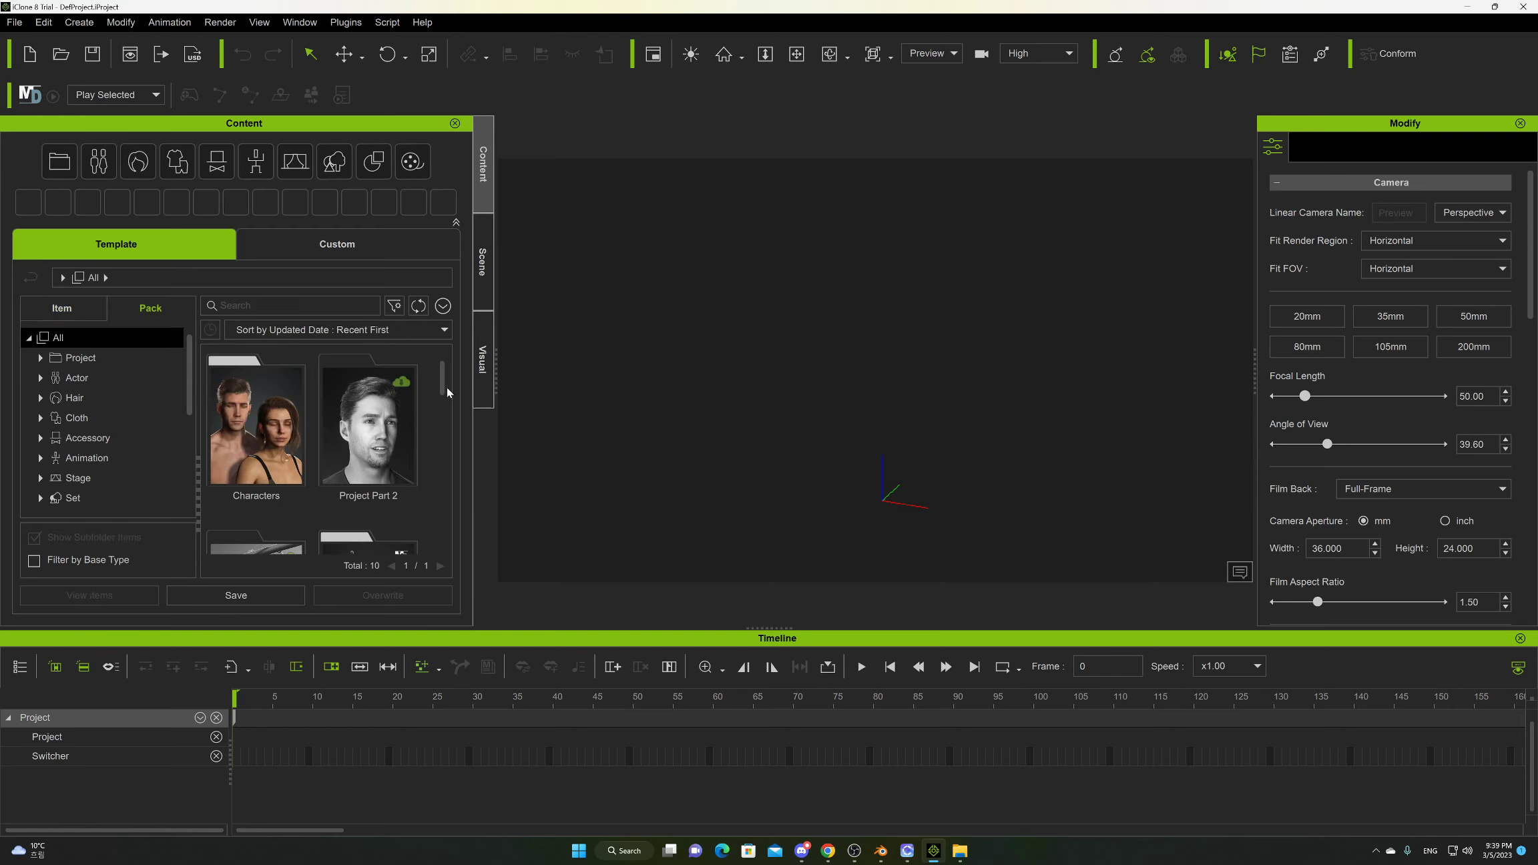
pyautogui.doubleClick(274, 407)
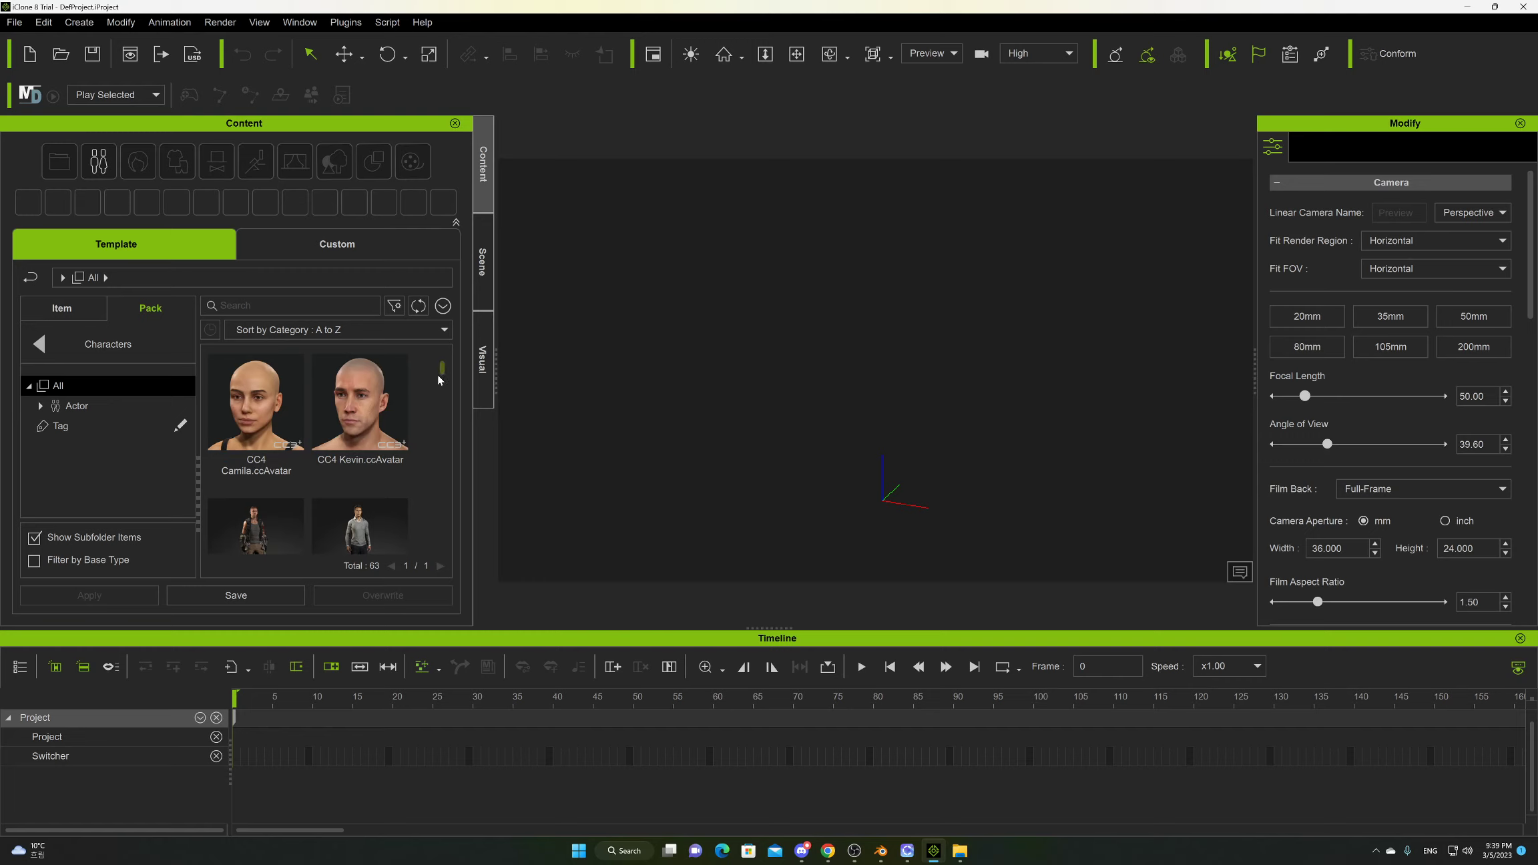
pyautogui.moveTo(439, 378)
pyautogui.mouseDown()
pyautogui.moveTo(441, 391)
pyautogui.moveTo(442, 371)
pyautogui.mouseUp()
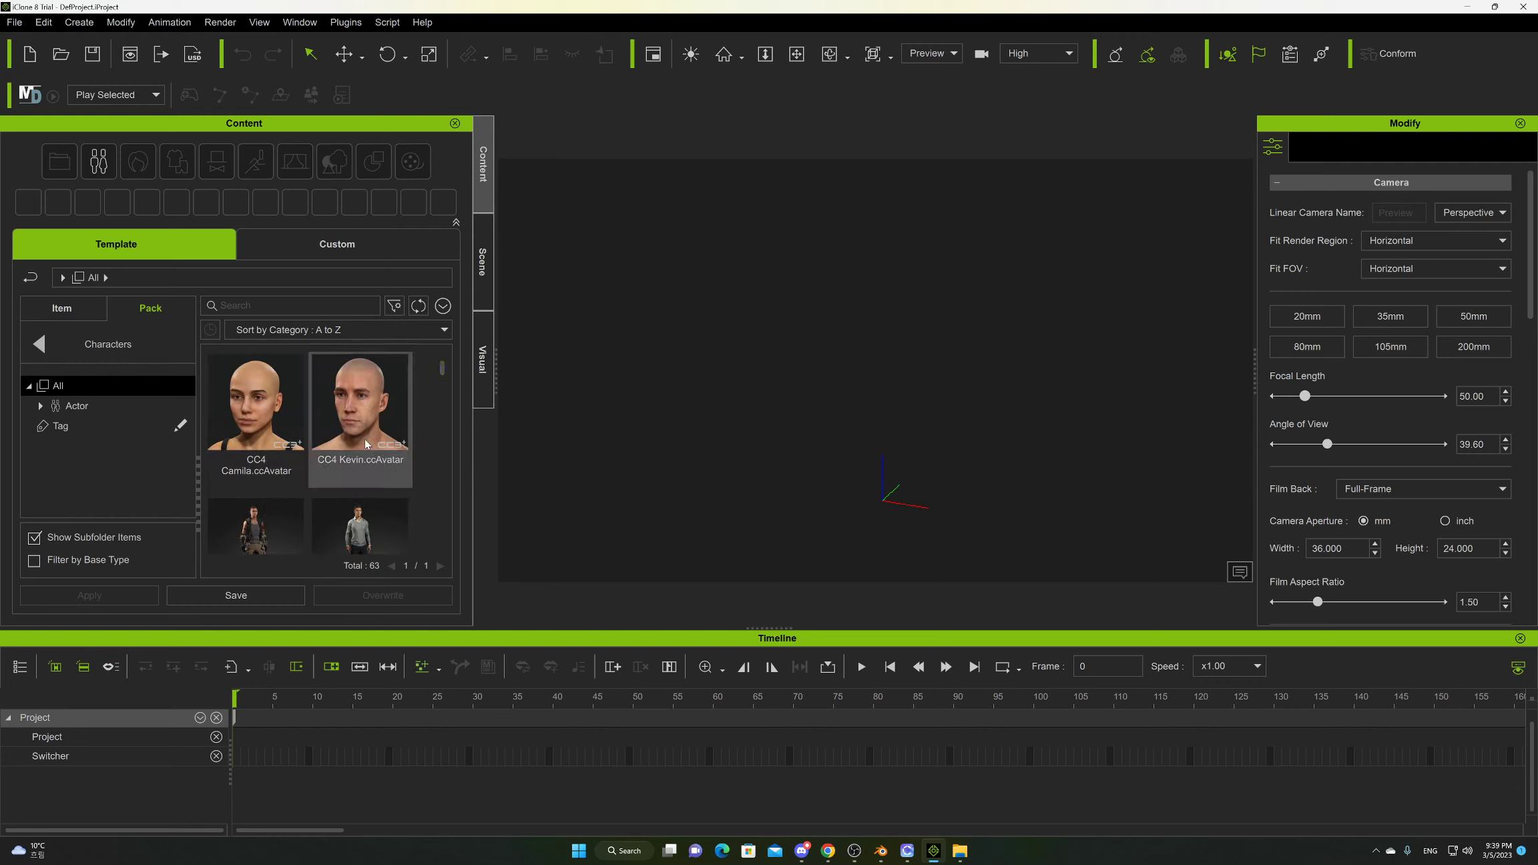
pyautogui.doubleClick(353, 408)
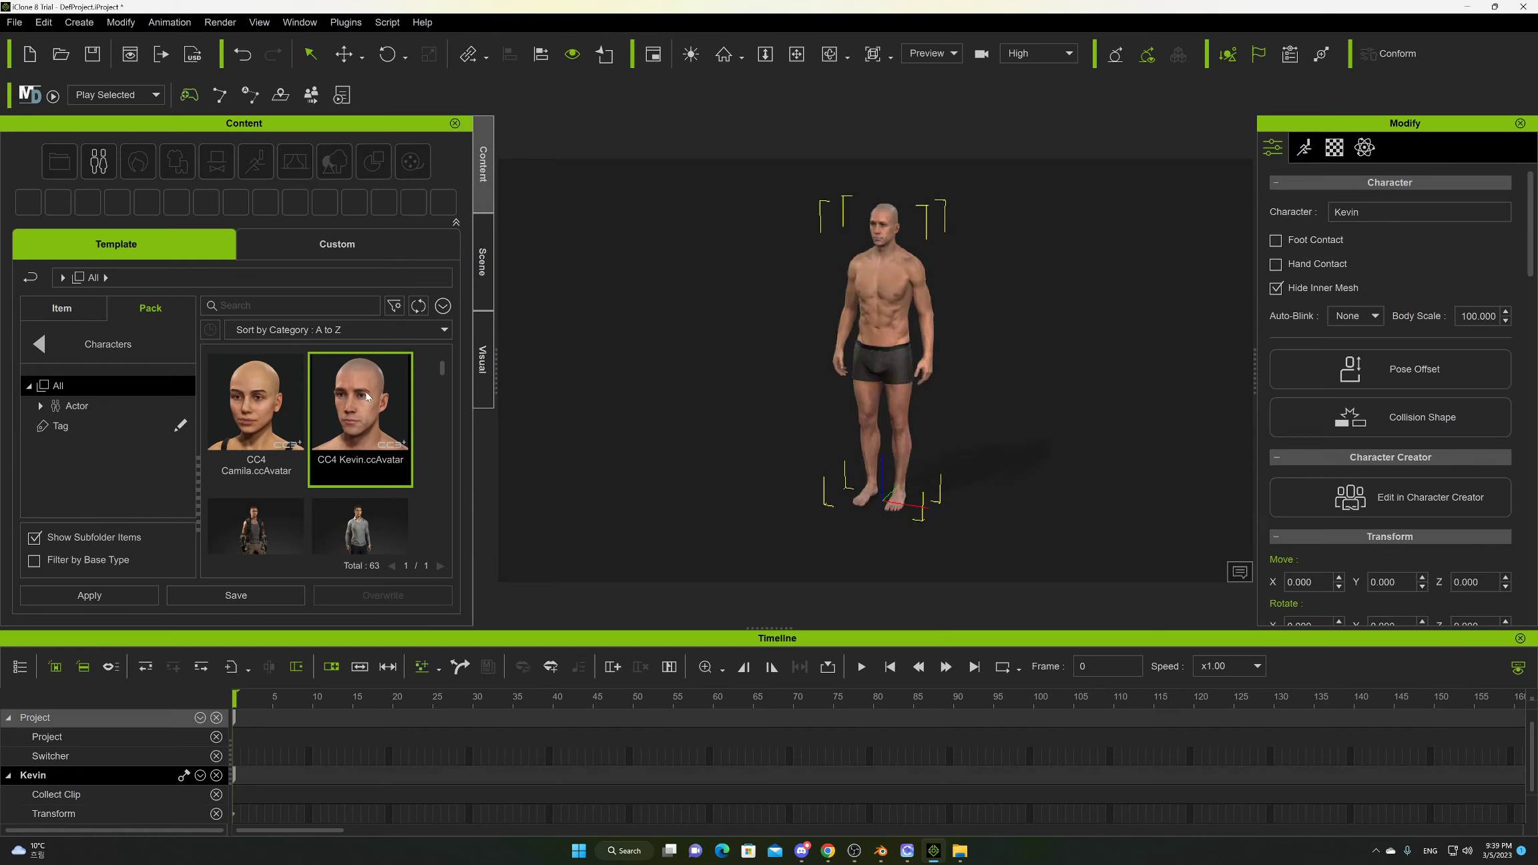
# Find the shoes among the cloth templates and put the Canvas Shoes on the Kevin avatar.
pyautogui.click(38, 343)
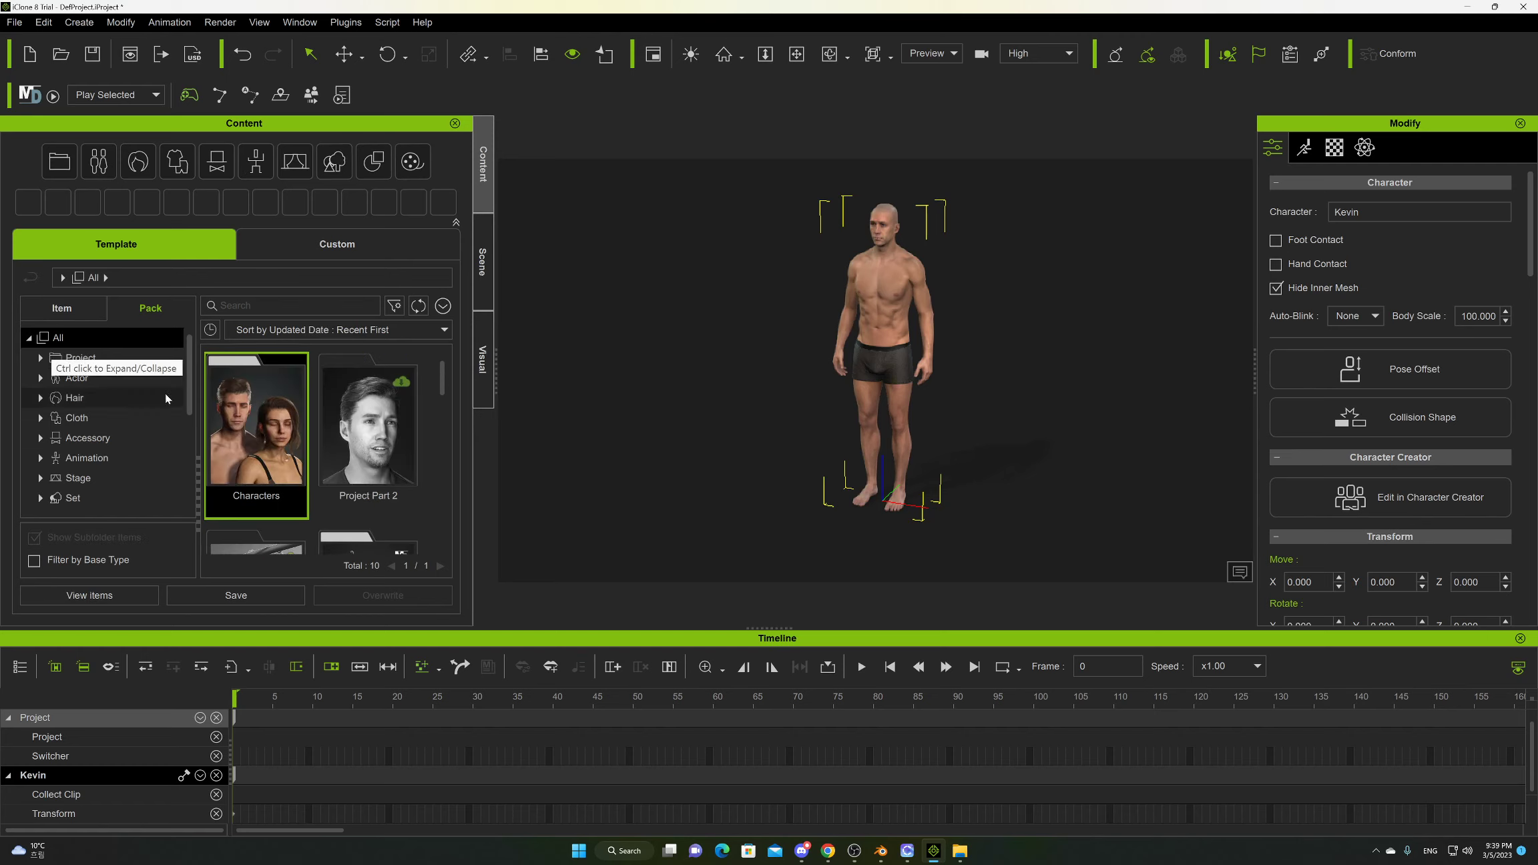
pyautogui.moveTo(193, 404); pyautogui.dragTo(188, 440)
pyautogui.scroll(1, 187, 432)
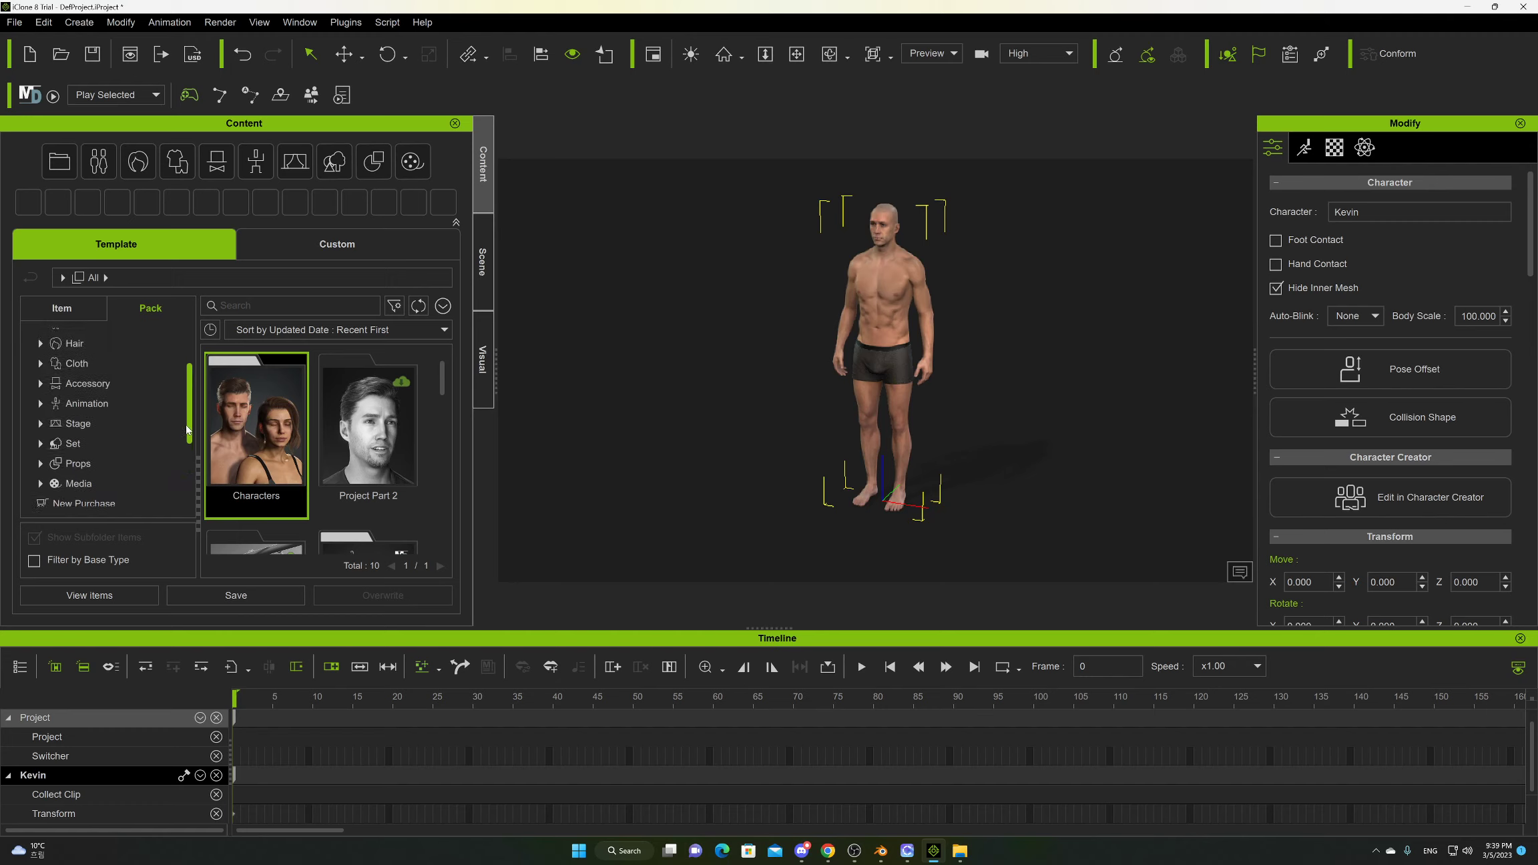
pyautogui.click(40, 383)
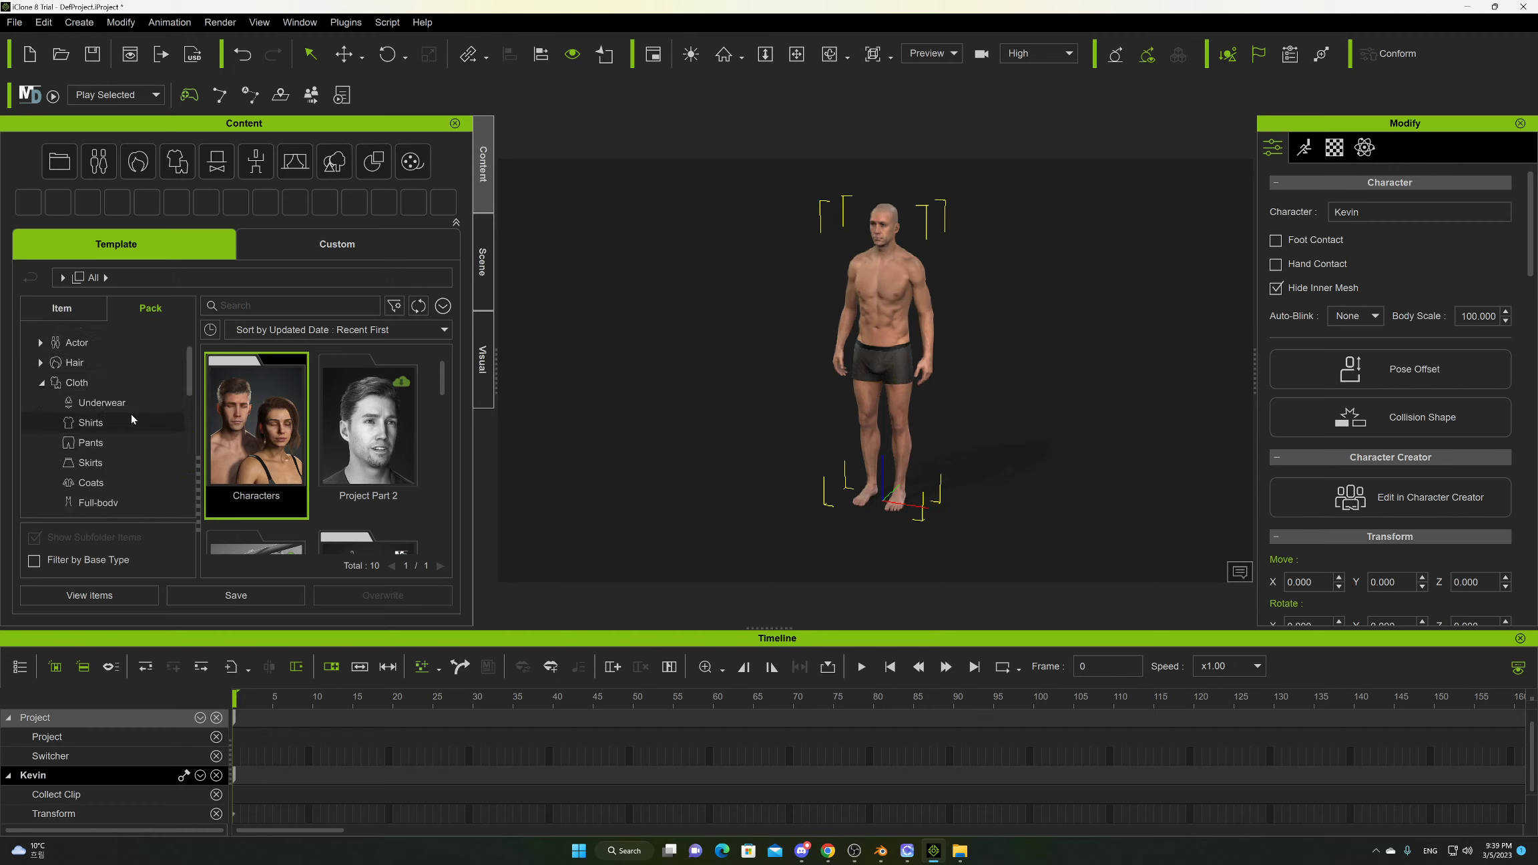
pyautogui.scroll(-3, 143, 415)
pyautogui.click(114, 463)
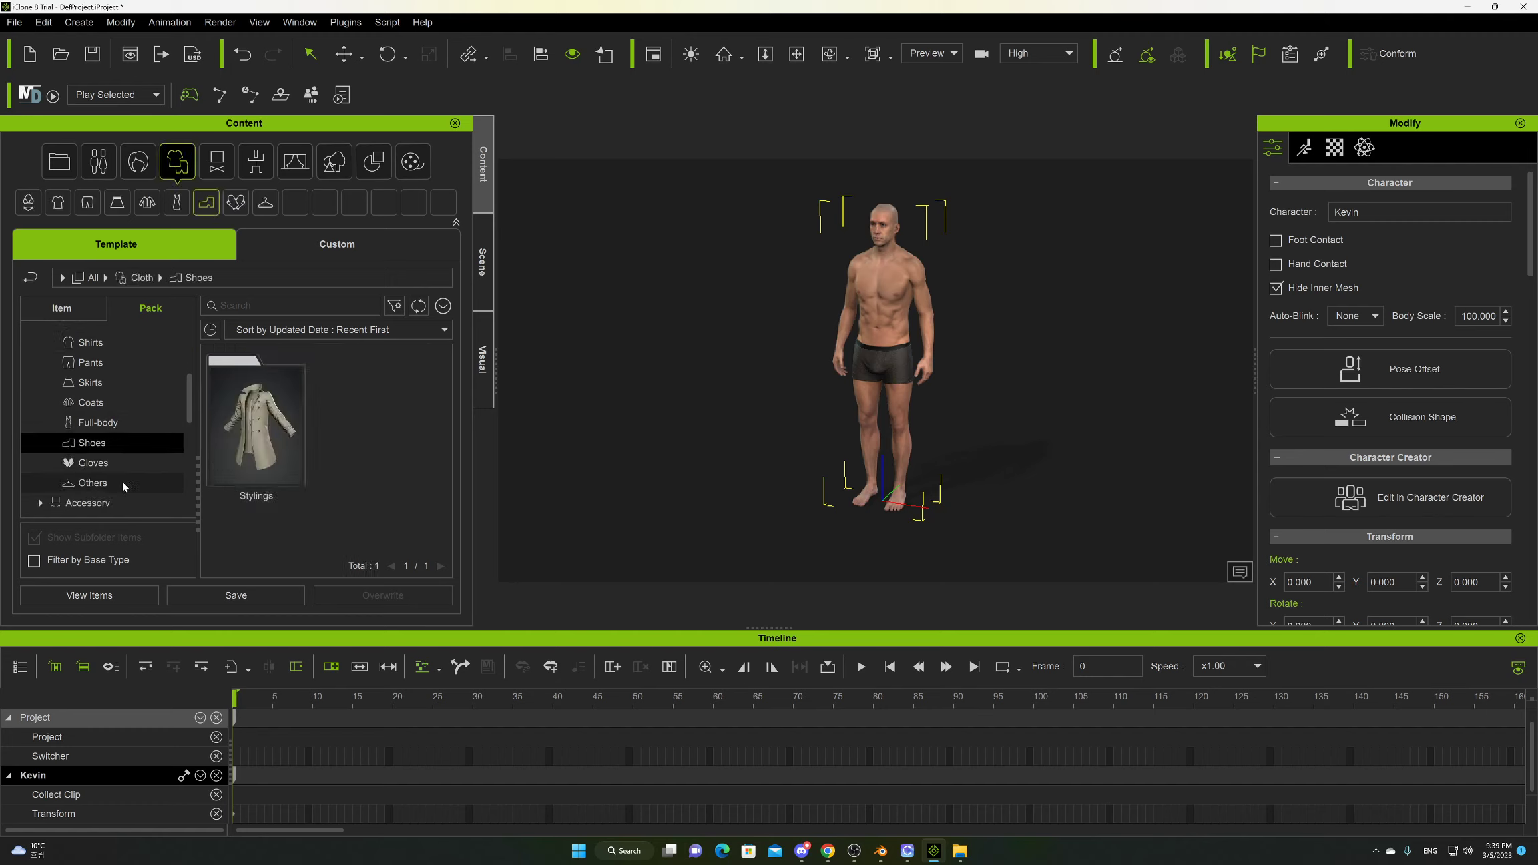
pyautogui.scroll(-1, 127, 481)
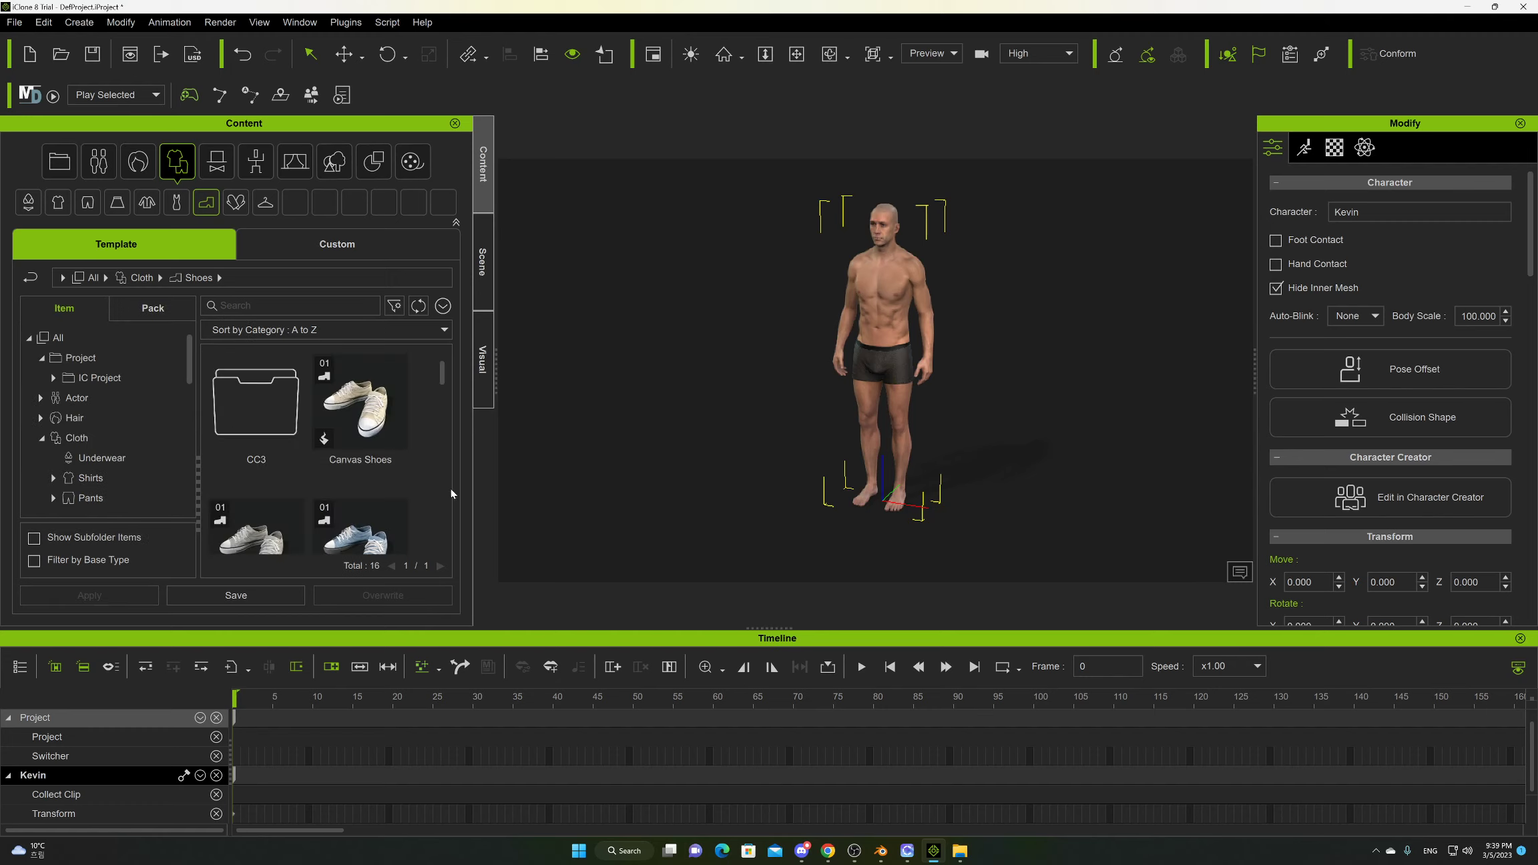
pyautogui.scroll(-4, 452, 494)
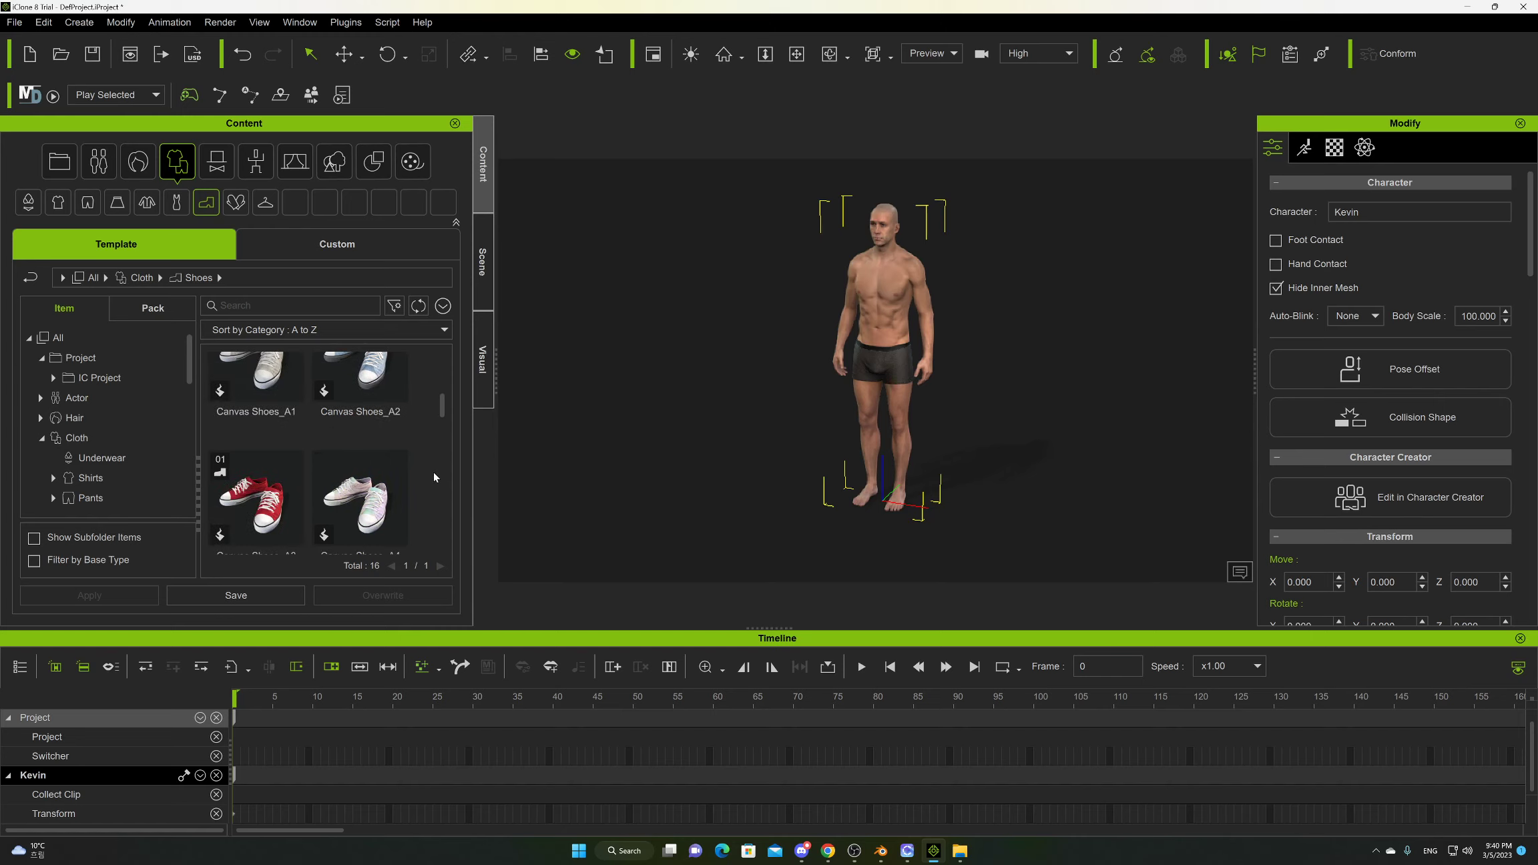
pyautogui.scroll(-3, 434, 477)
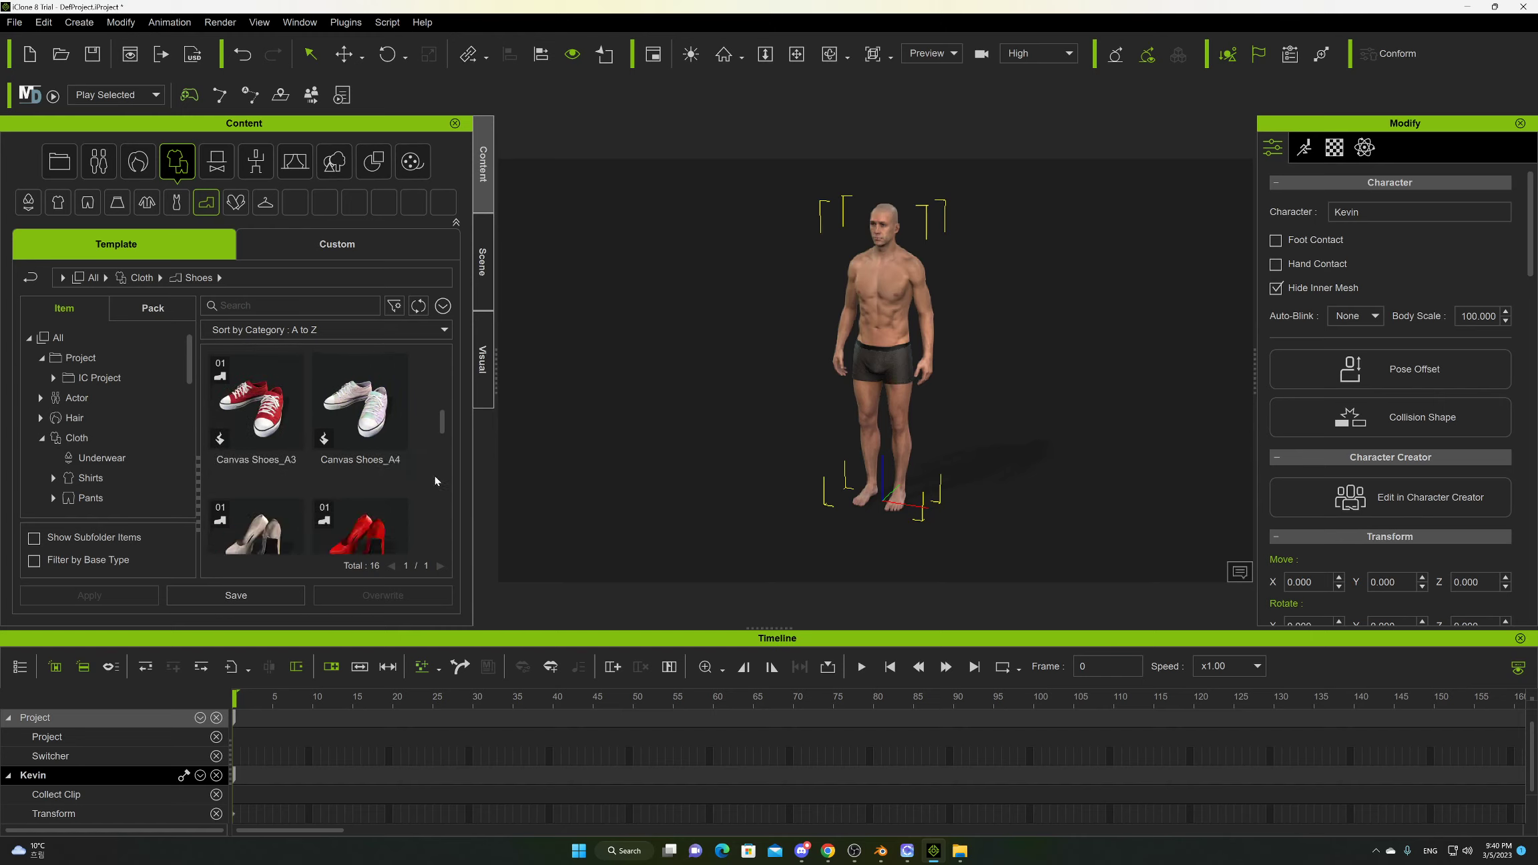
pyautogui.scroll(3, 414, 448)
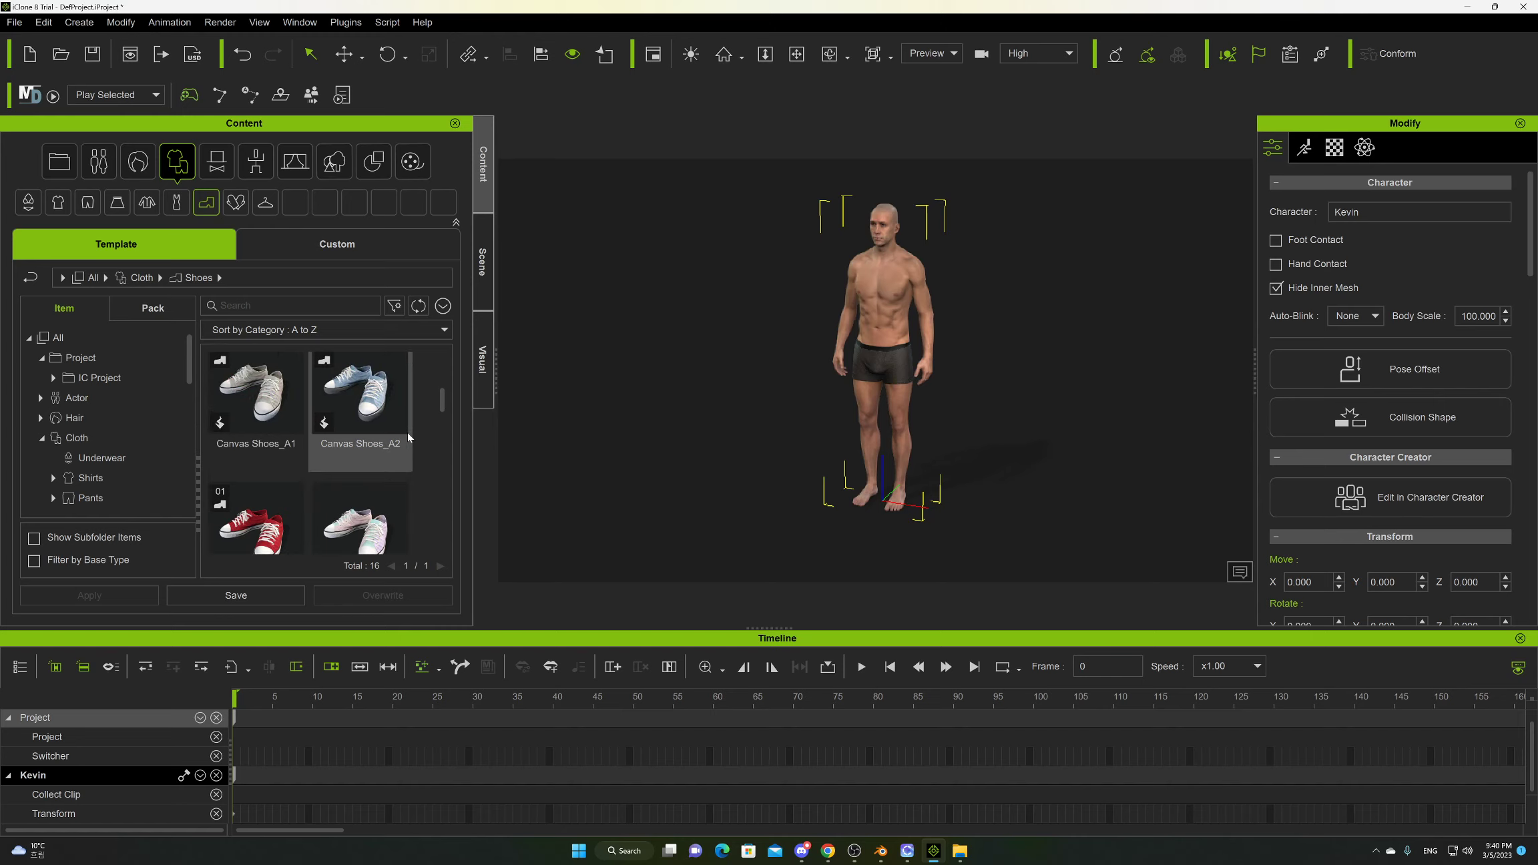
pyautogui.scroll(3, 408, 436)
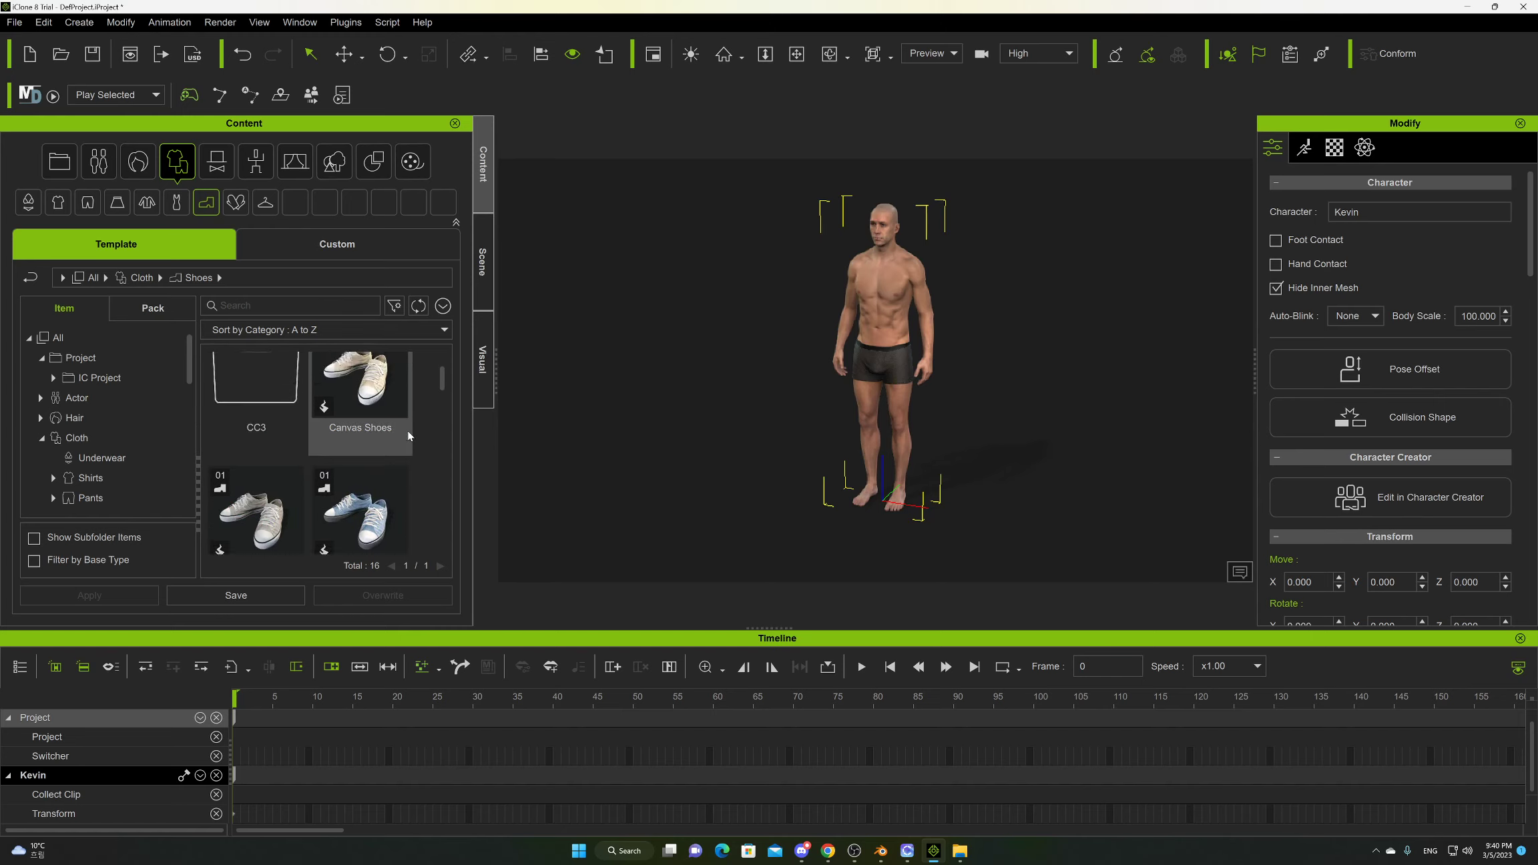
pyautogui.doubleClick(369, 387)
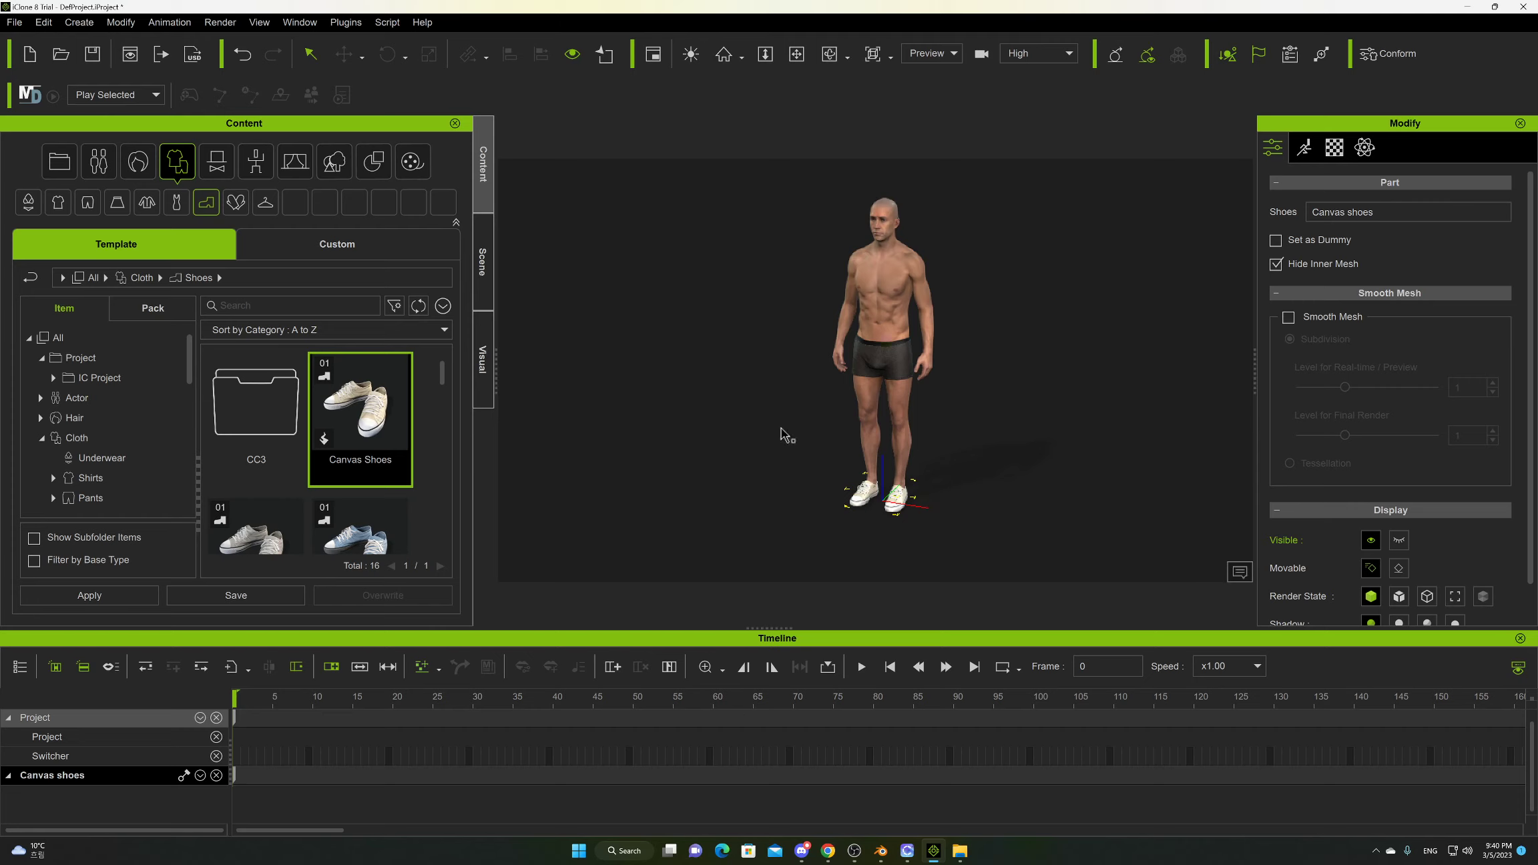
pyautogui.scroll(3, 927, 293)
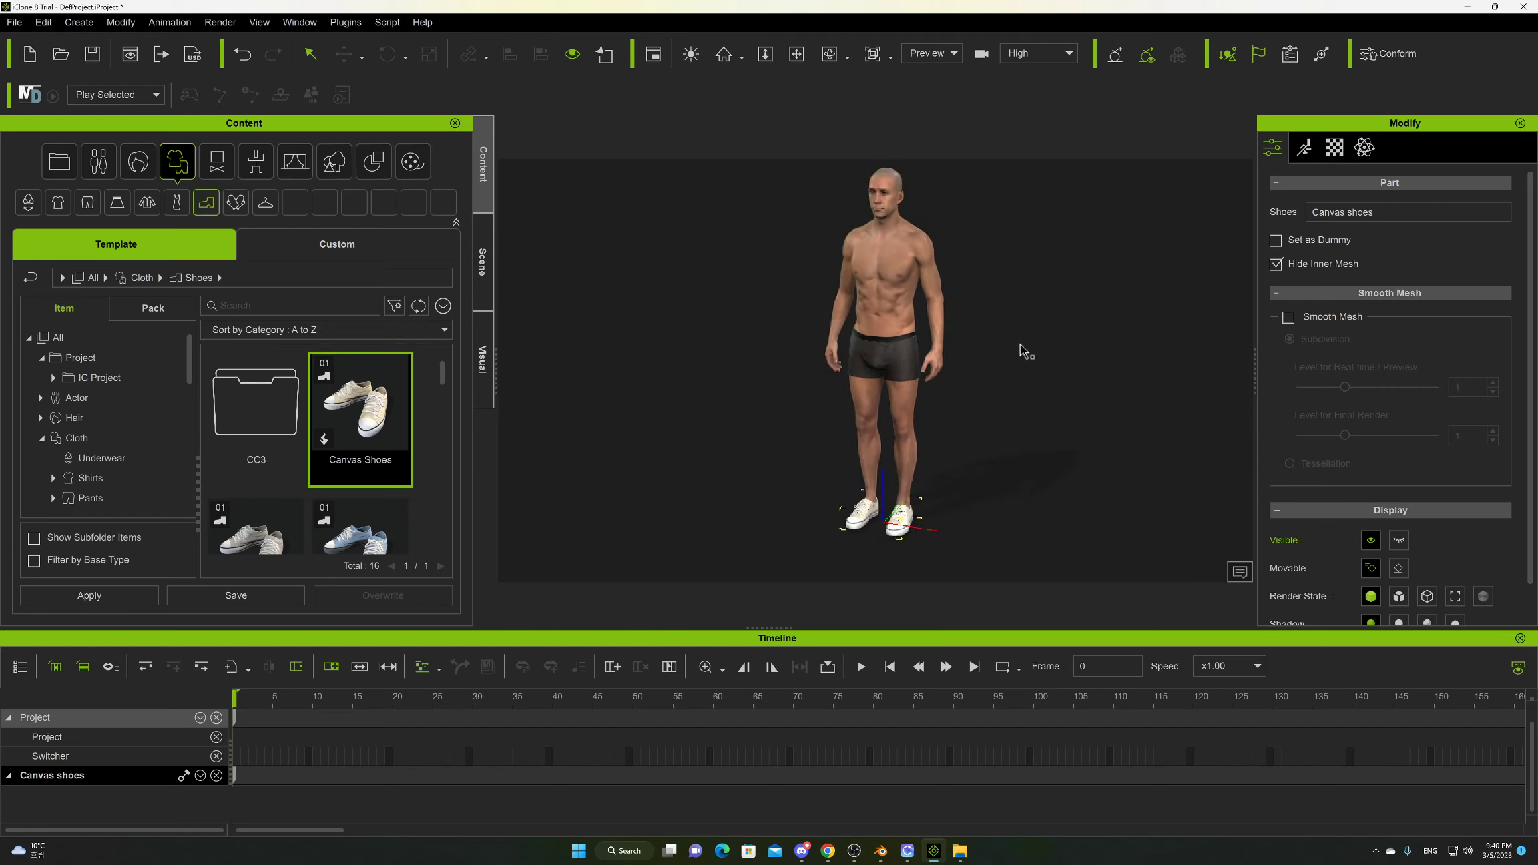
# Apply the Short blowback hair from the Stylings pack's hair groups to the avatar.
pyautogui.click(74, 421)
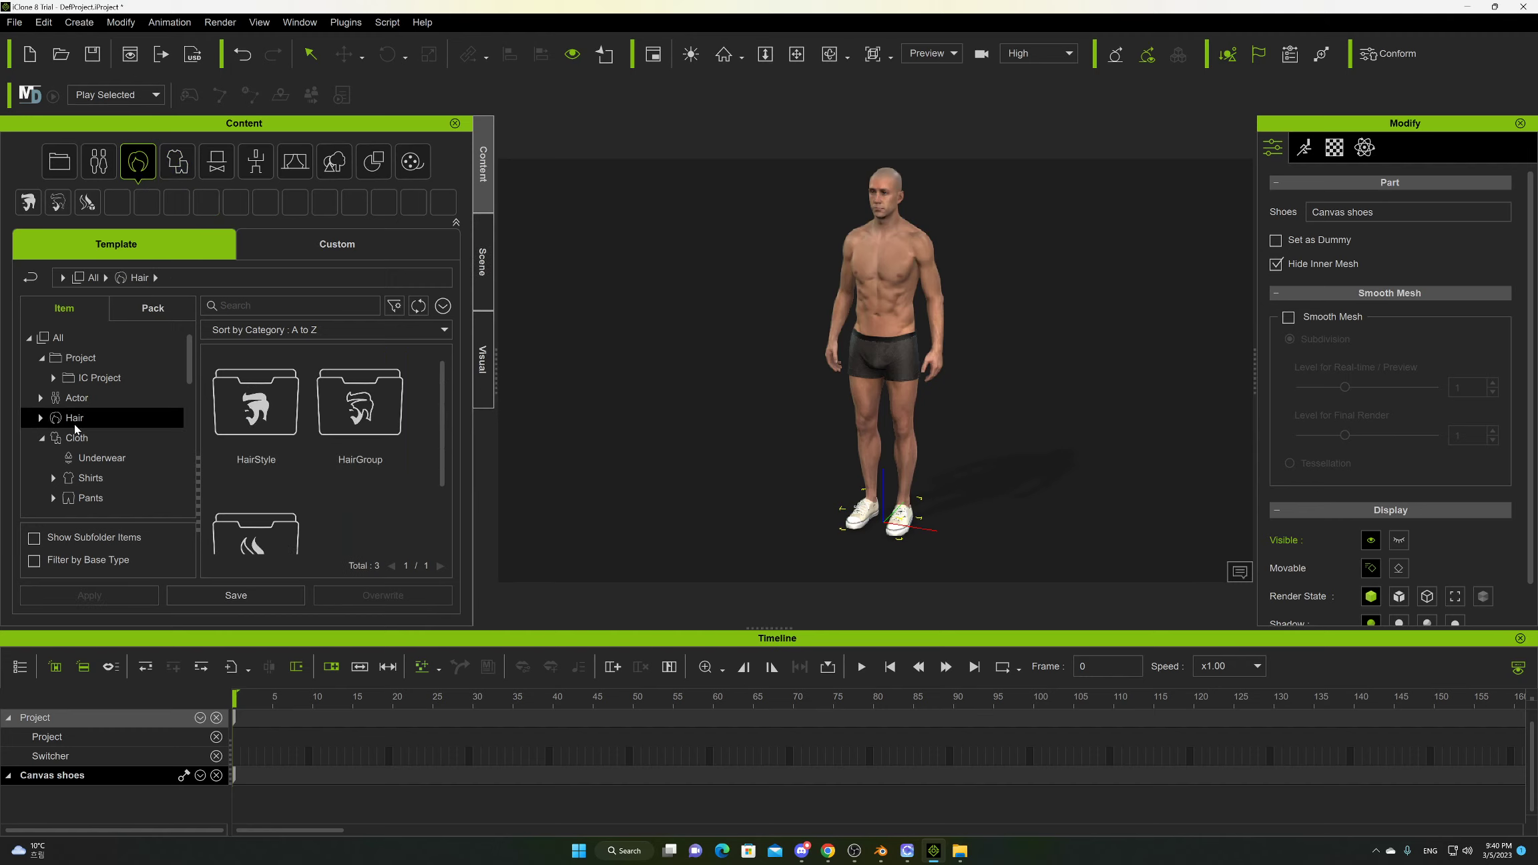
pyautogui.doubleClick(257, 425)
pyautogui.scroll(-2, 442, 484)
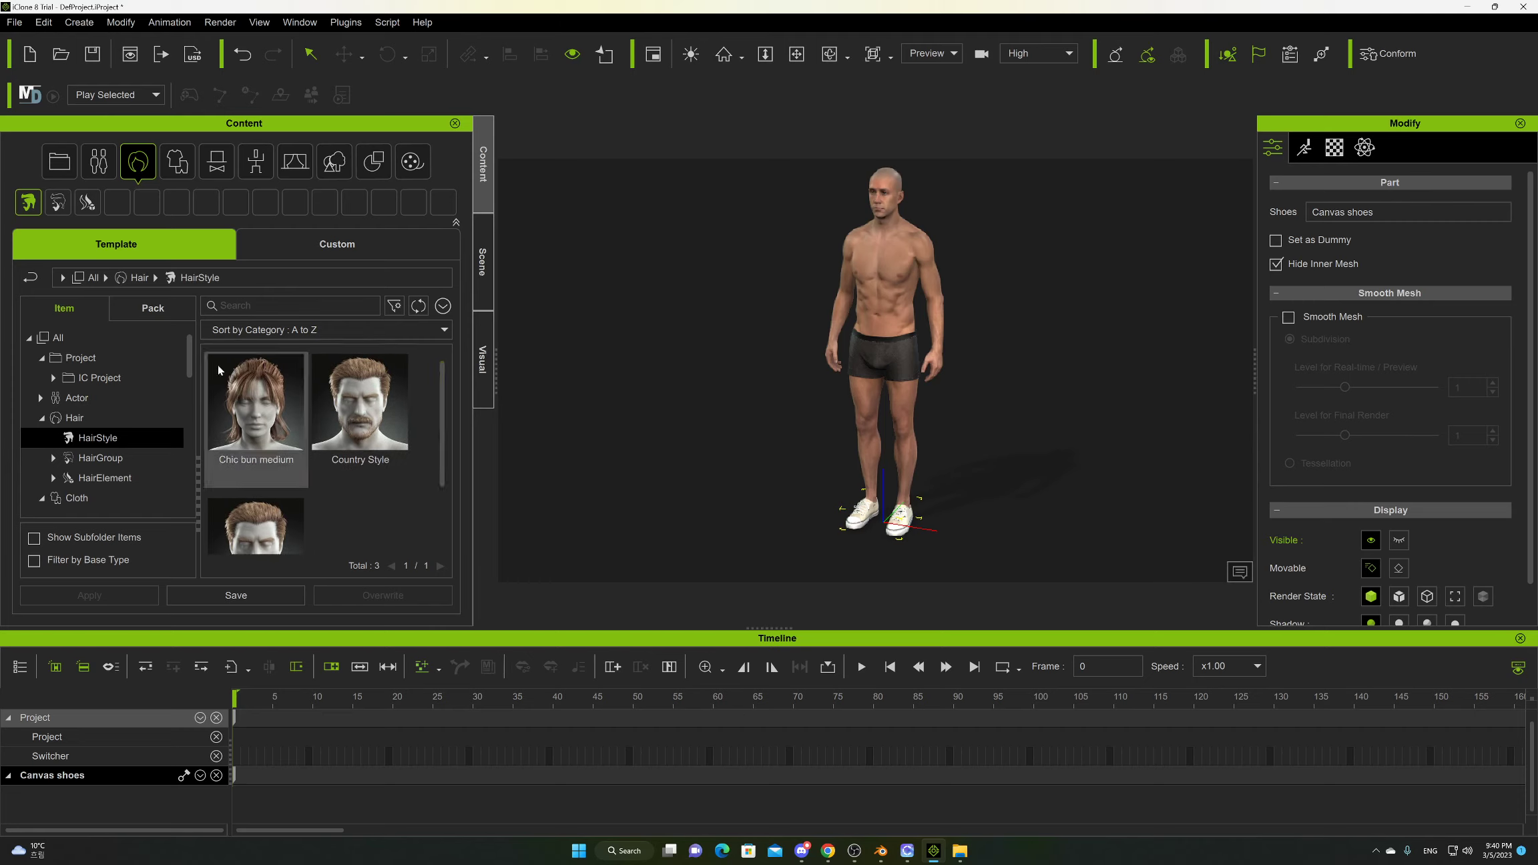
pyautogui.click(152, 308)
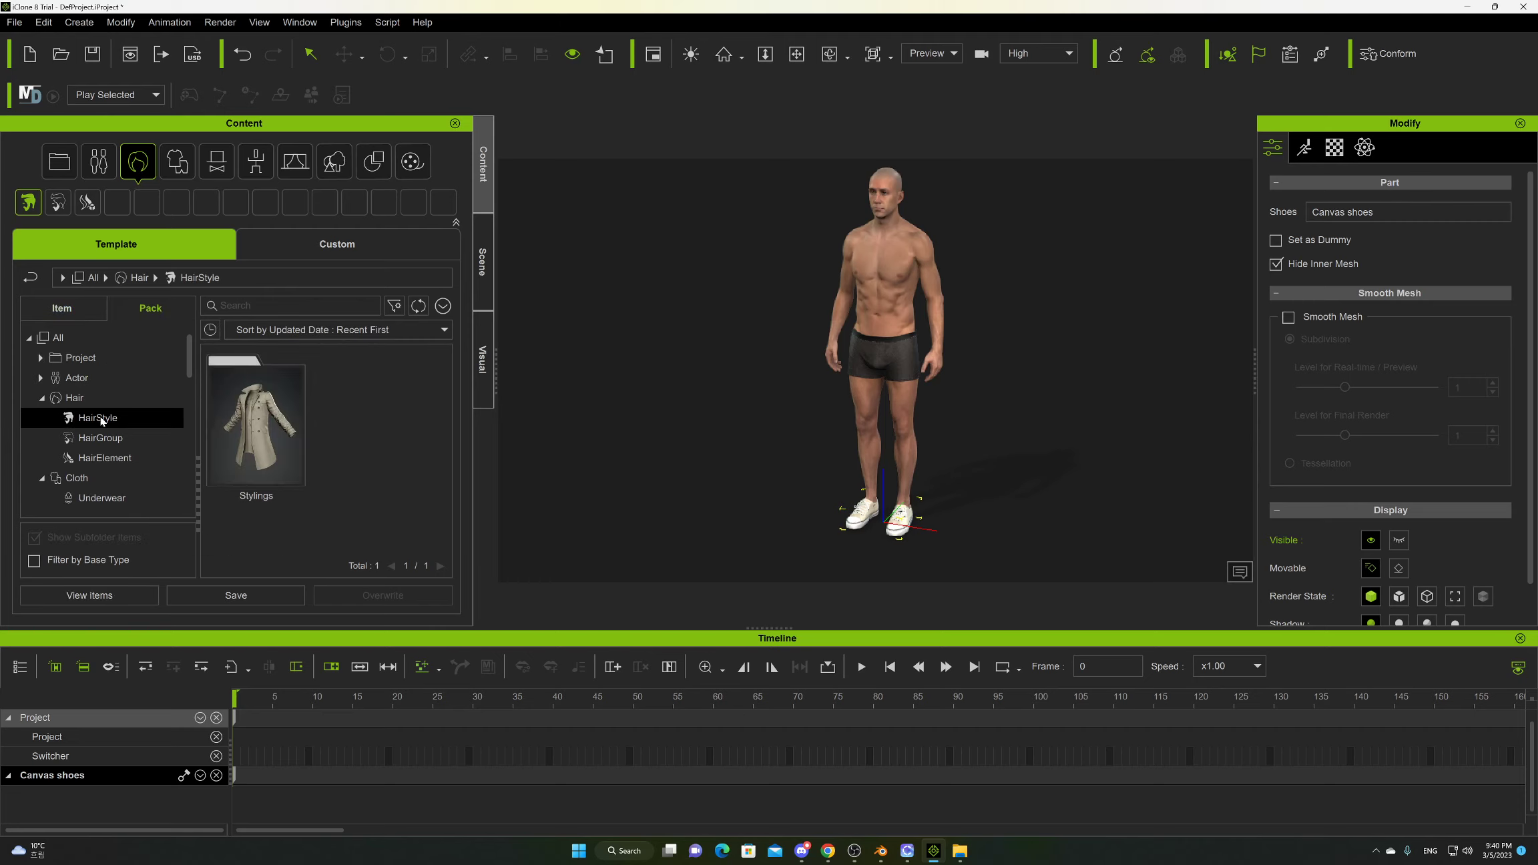
pyautogui.click(104, 439)
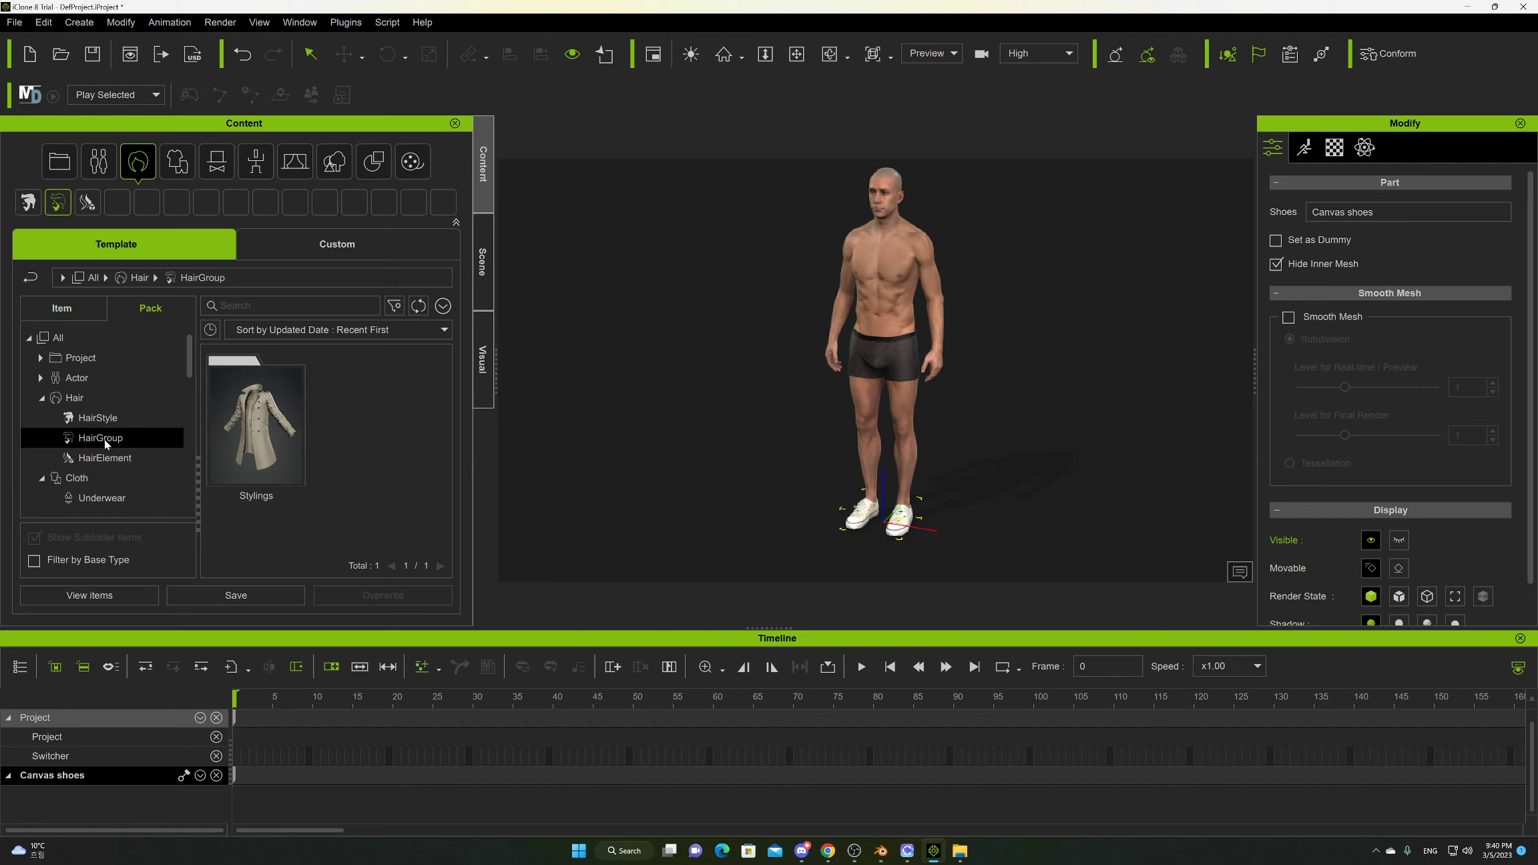
pyautogui.doubleClick(246, 423)
pyautogui.moveTo(442, 377); pyautogui.dragTo(455, 507)
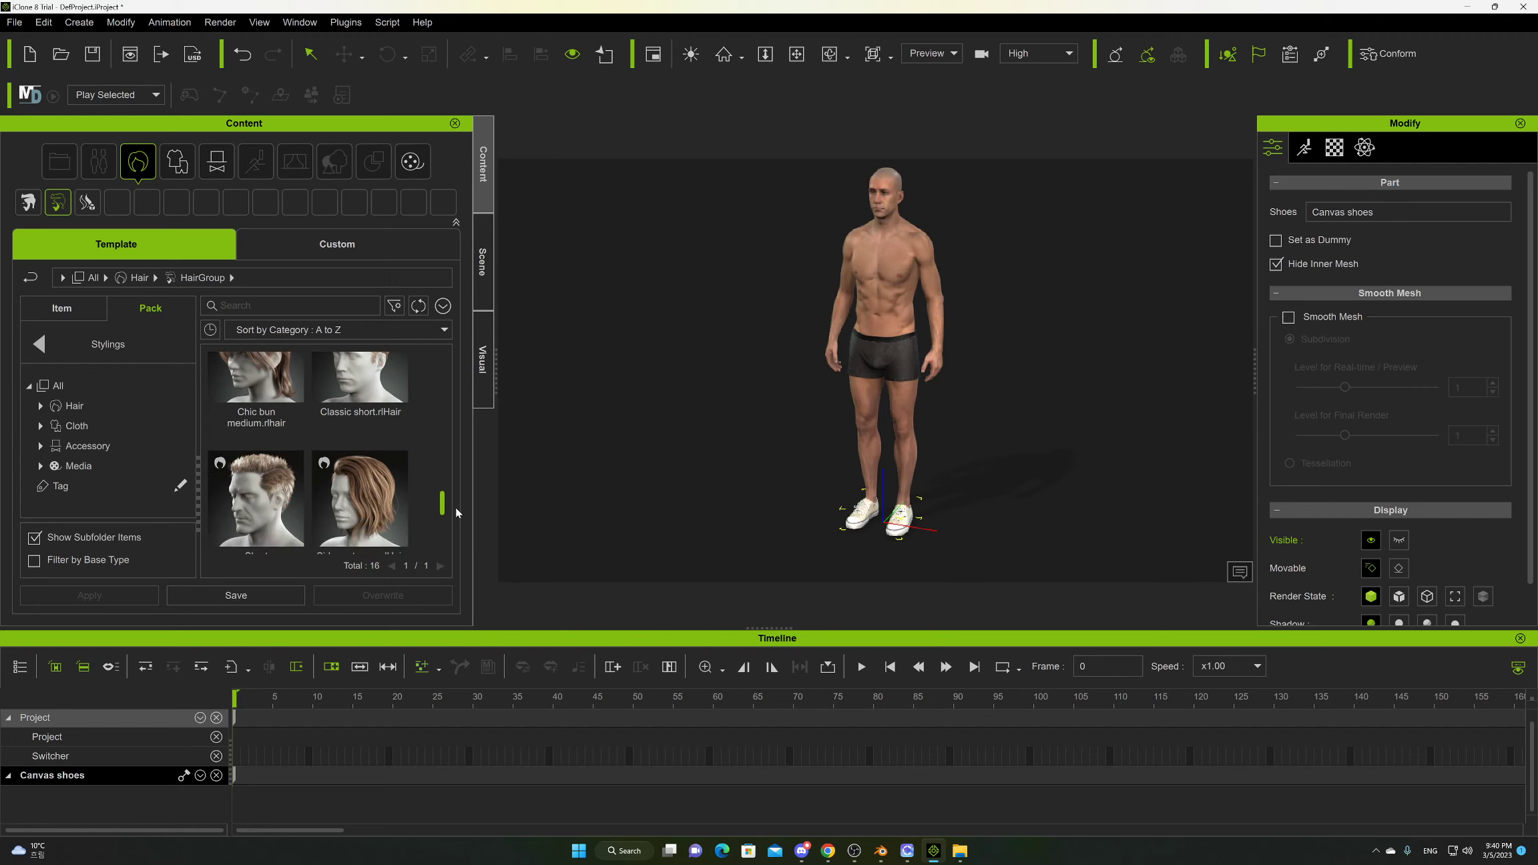
pyautogui.doubleClick(259, 494)
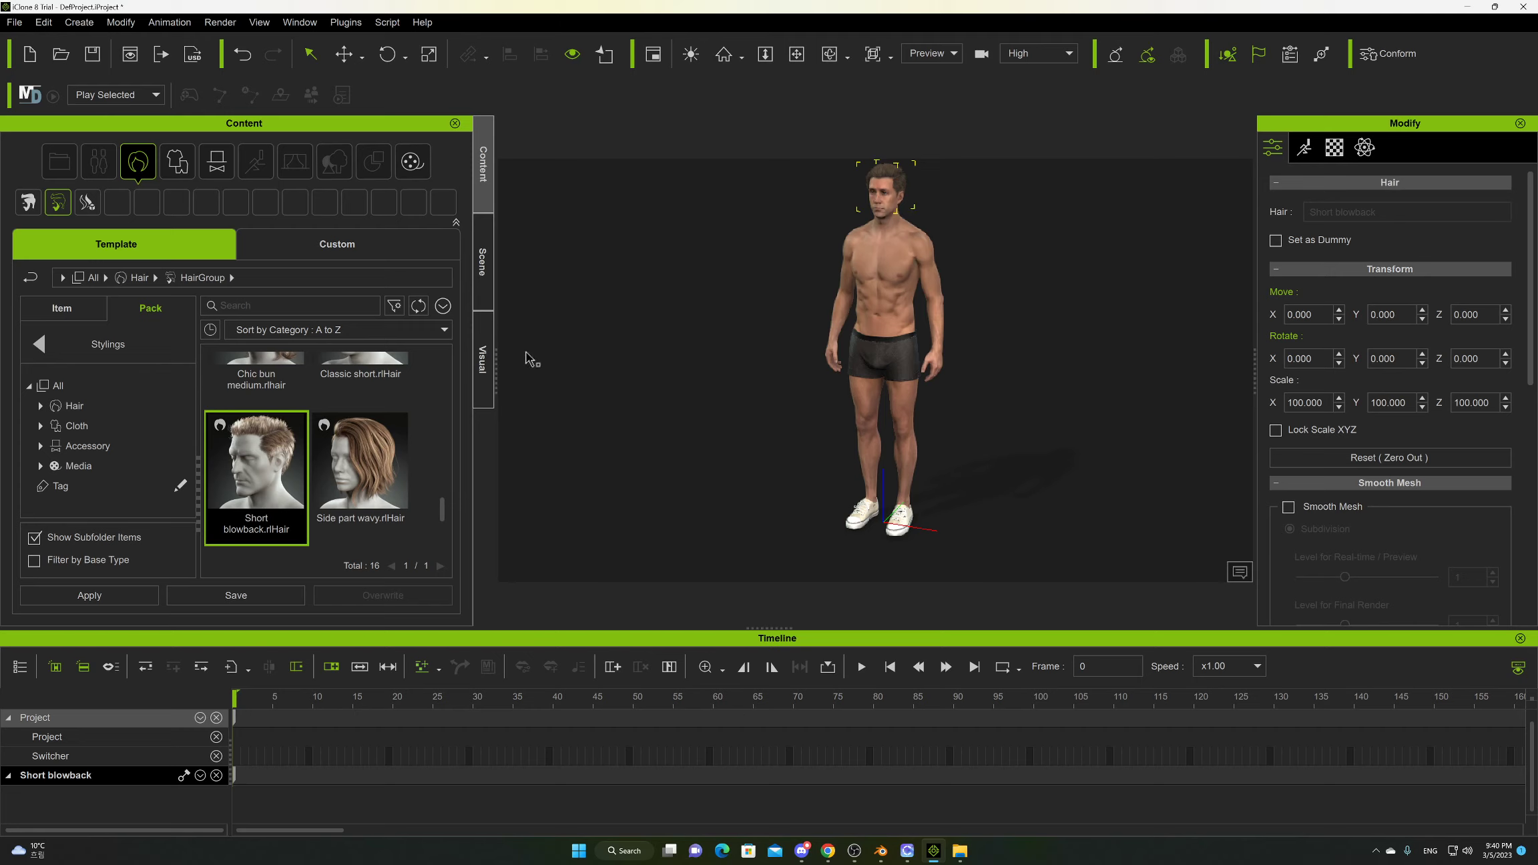
pyautogui.scroll(-3, 445, 515)
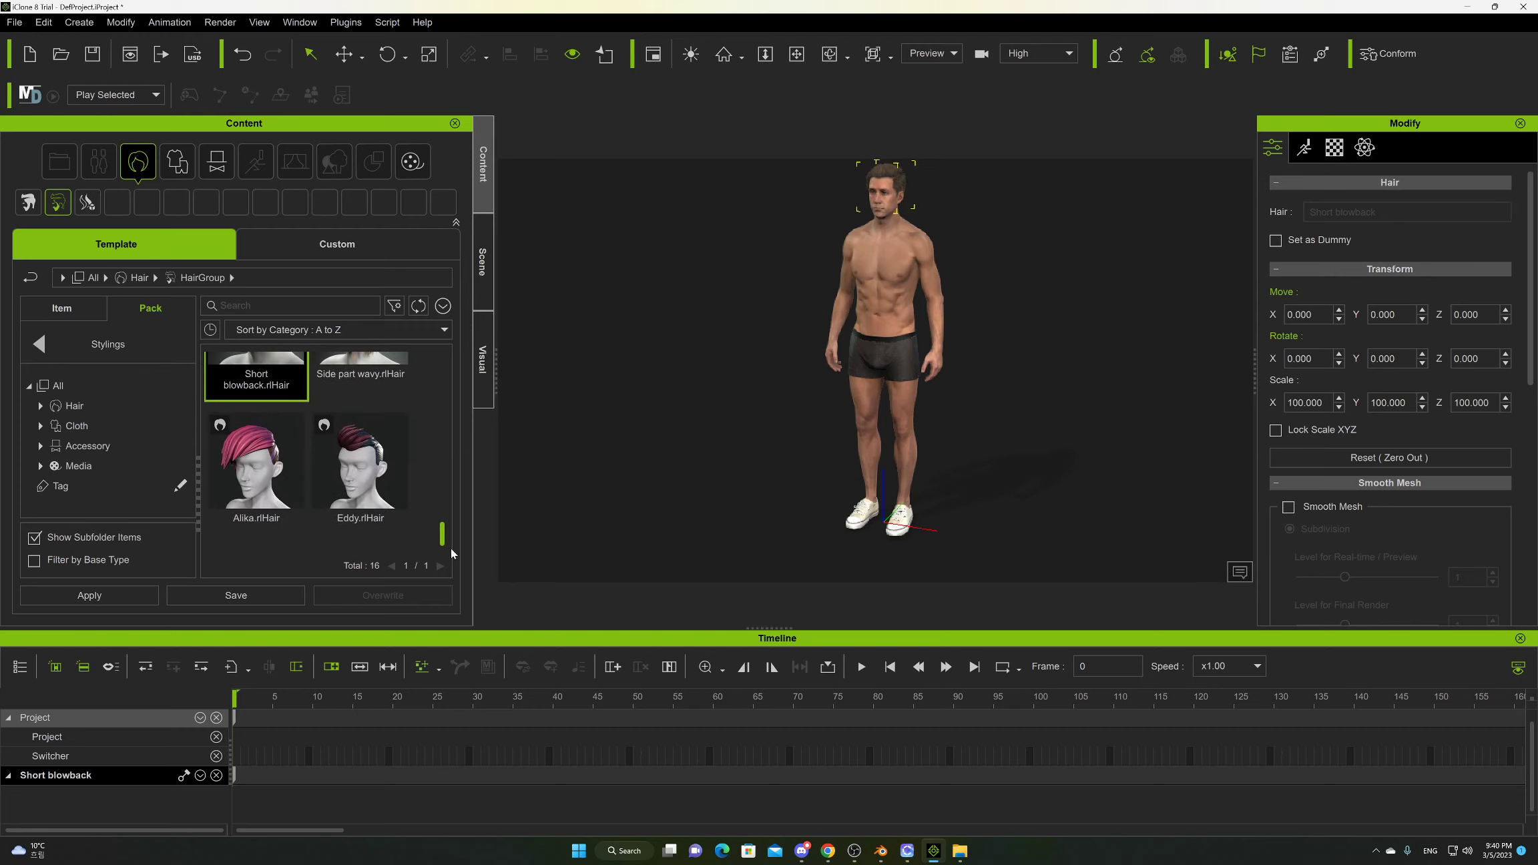
# Select the Kevin avatar and open the Pose category of the animation templates.
pyautogui.click(936, 324)
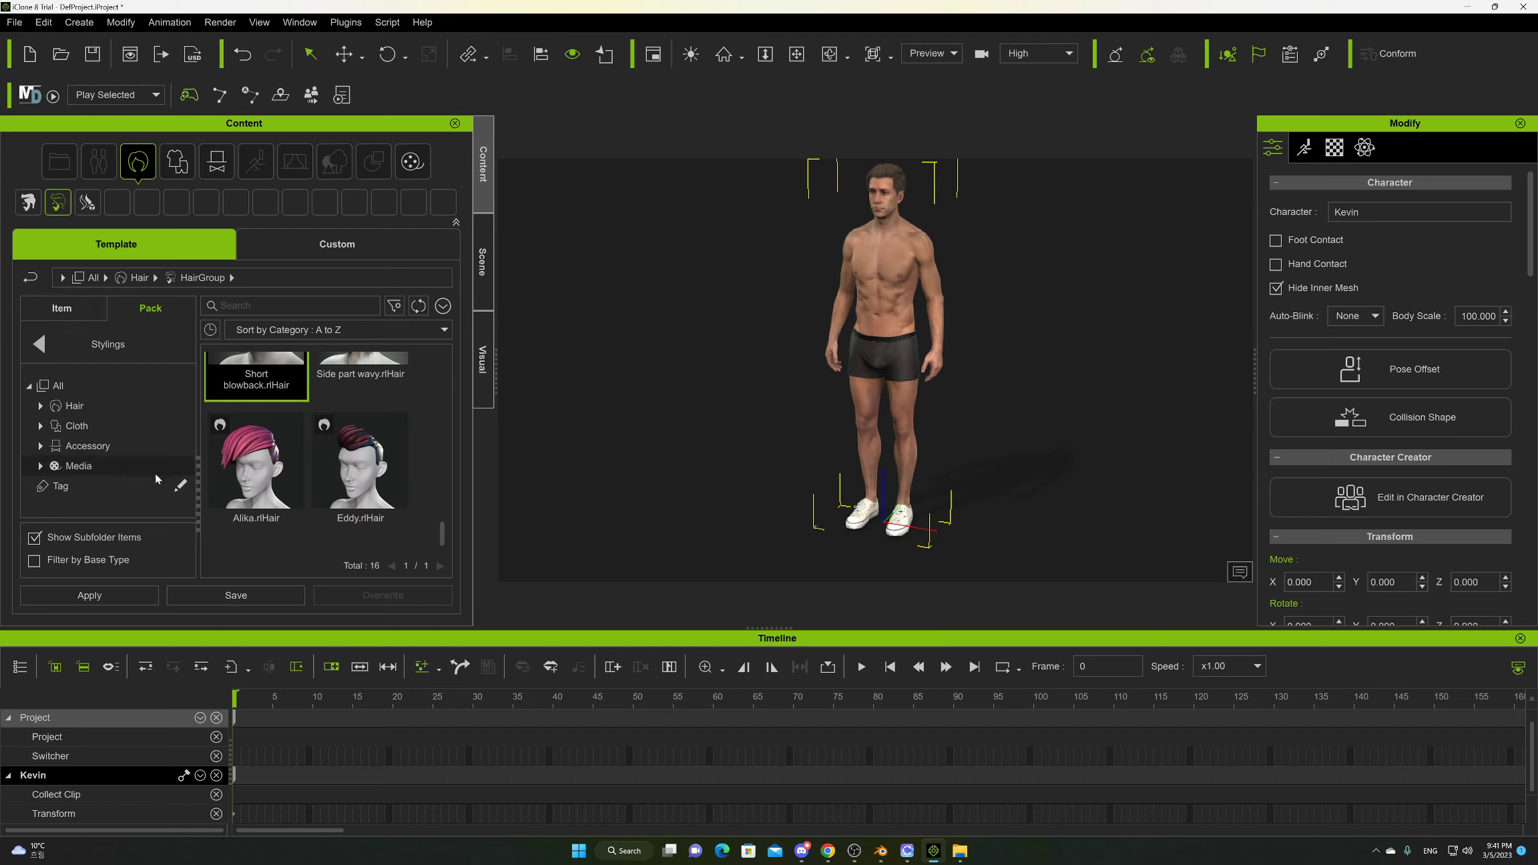
pyautogui.click(80, 319)
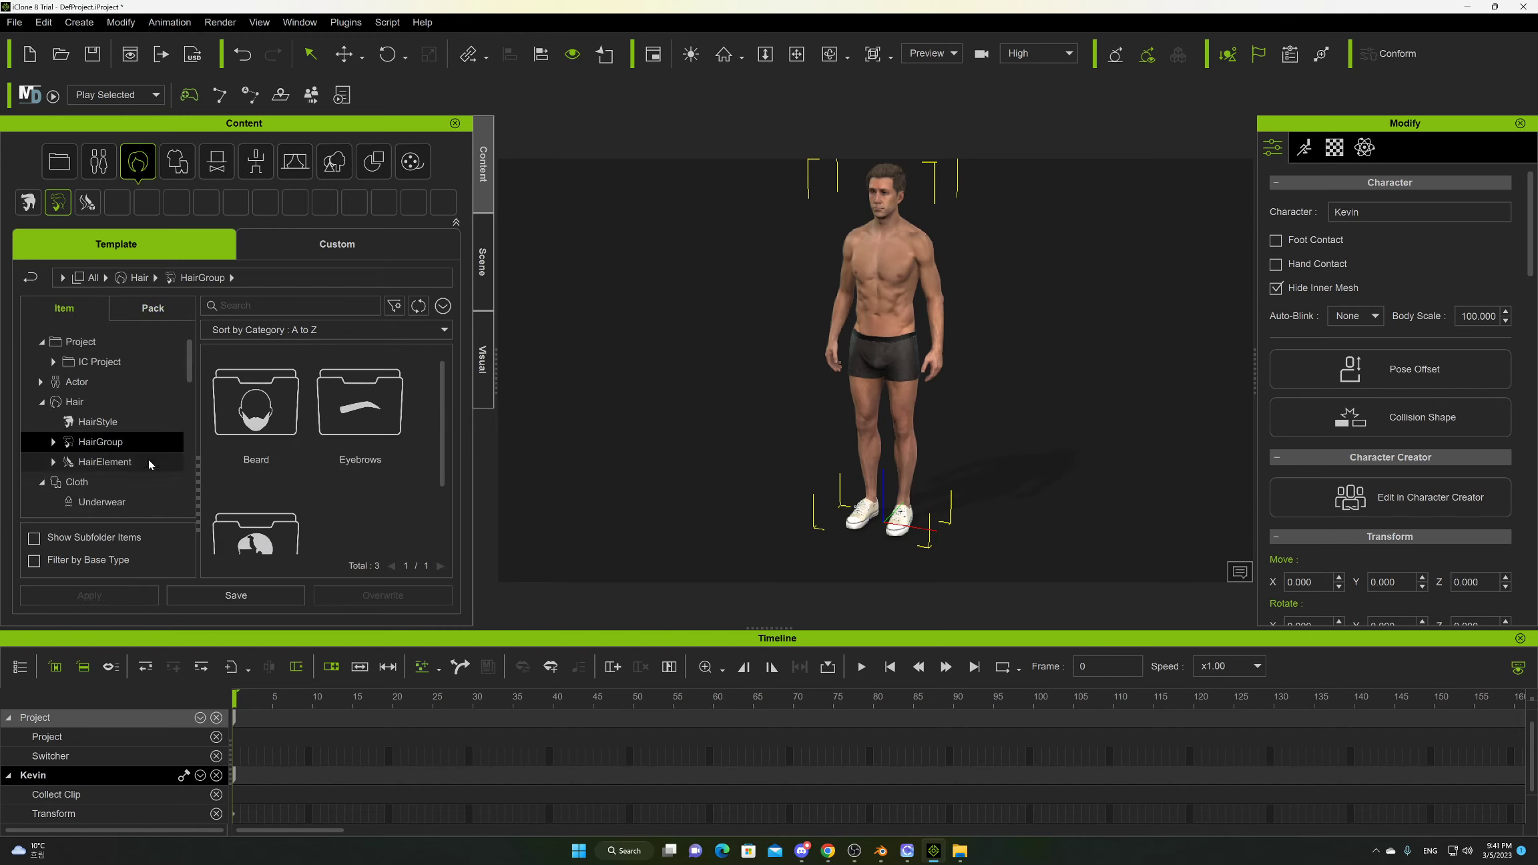
pyautogui.scroll(-1, 147, 459)
pyautogui.scroll(-3, 148, 459)
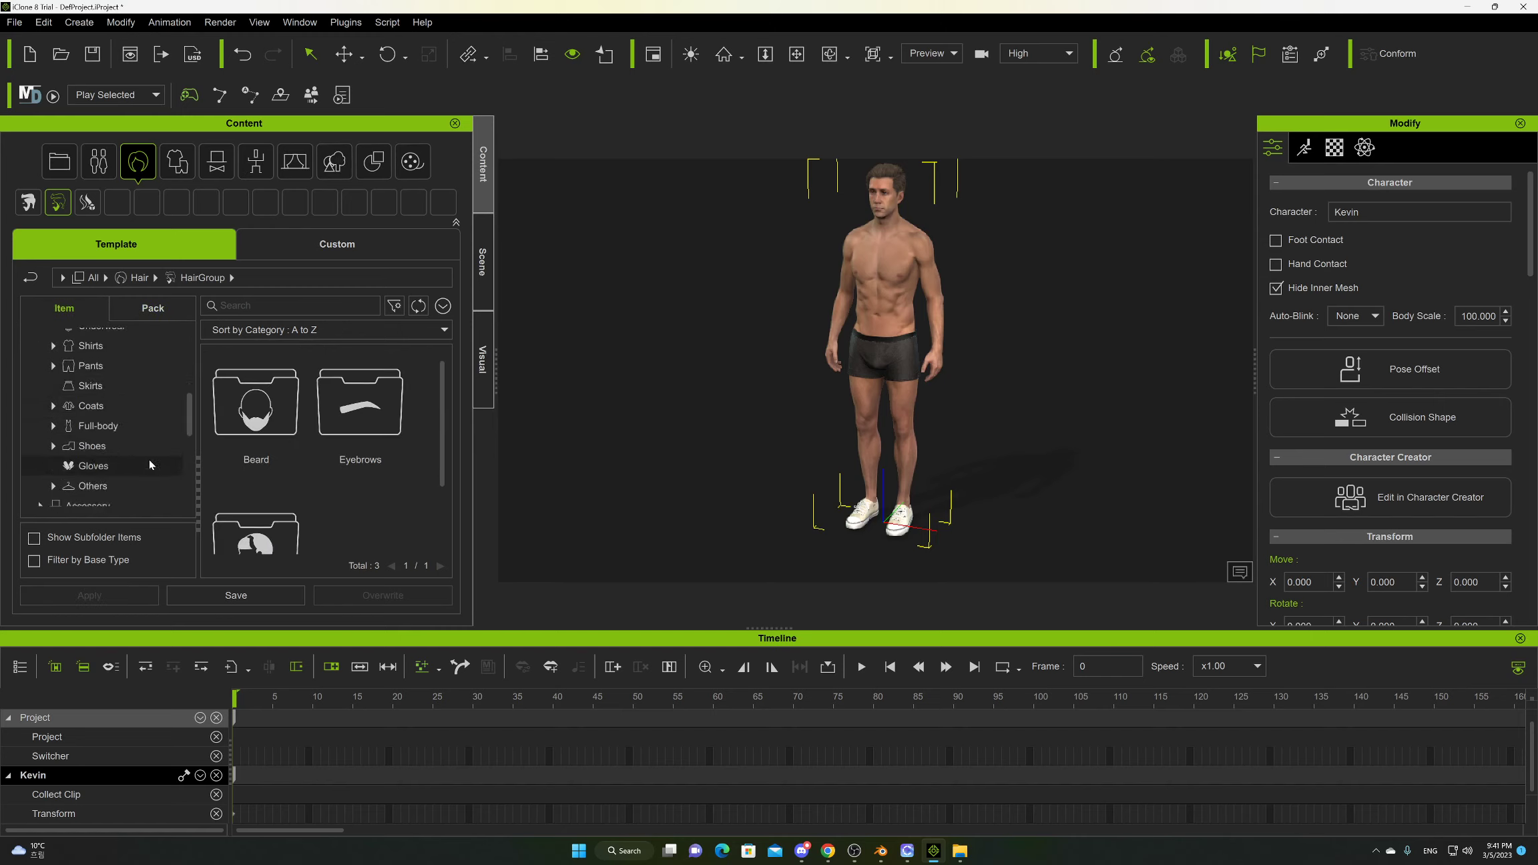
pyautogui.click(42, 371)
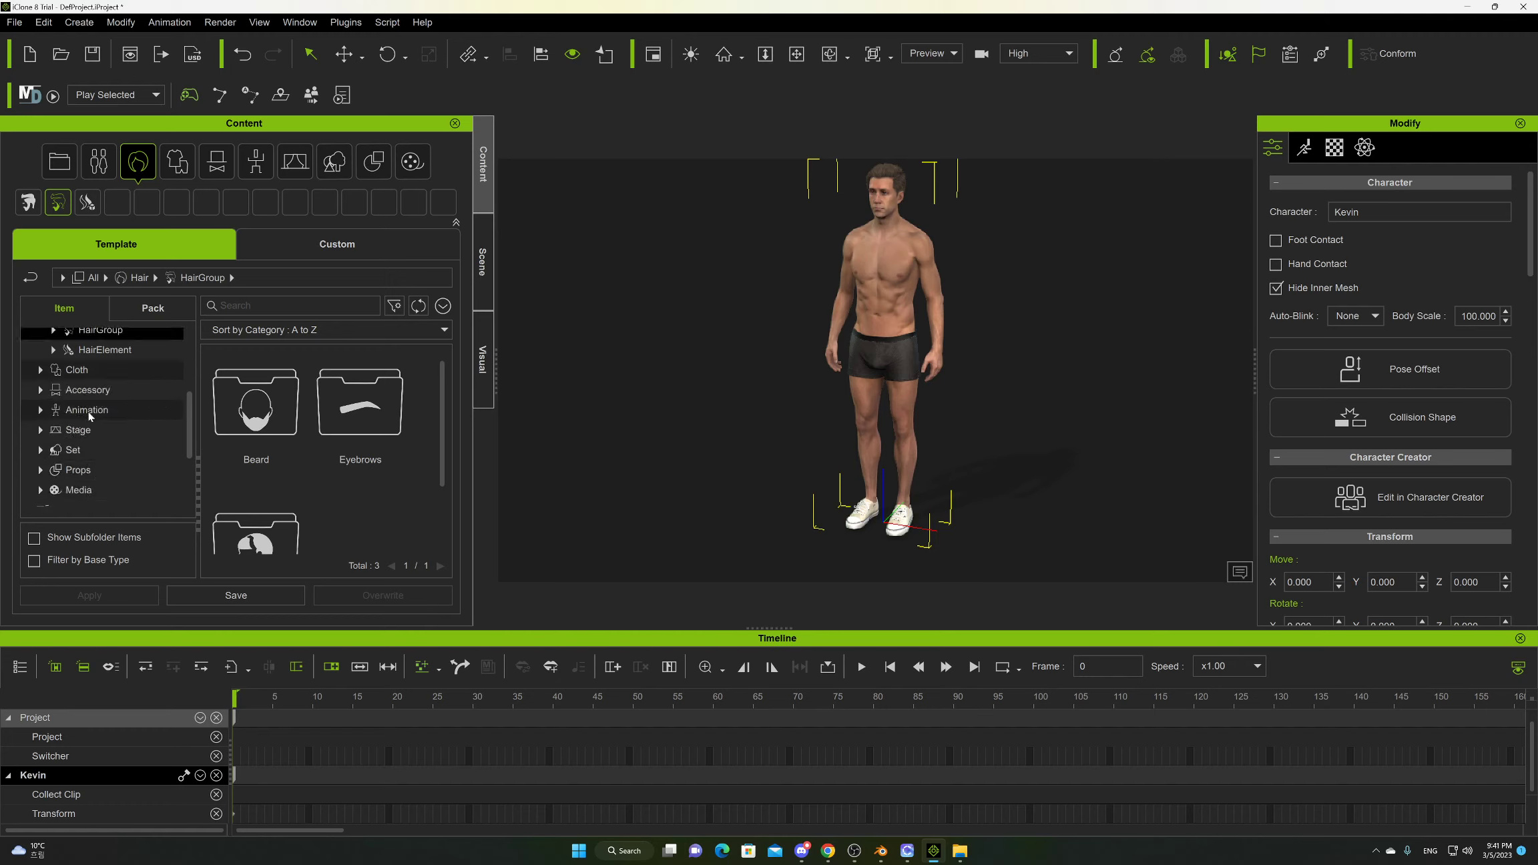
pyautogui.click(89, 412)
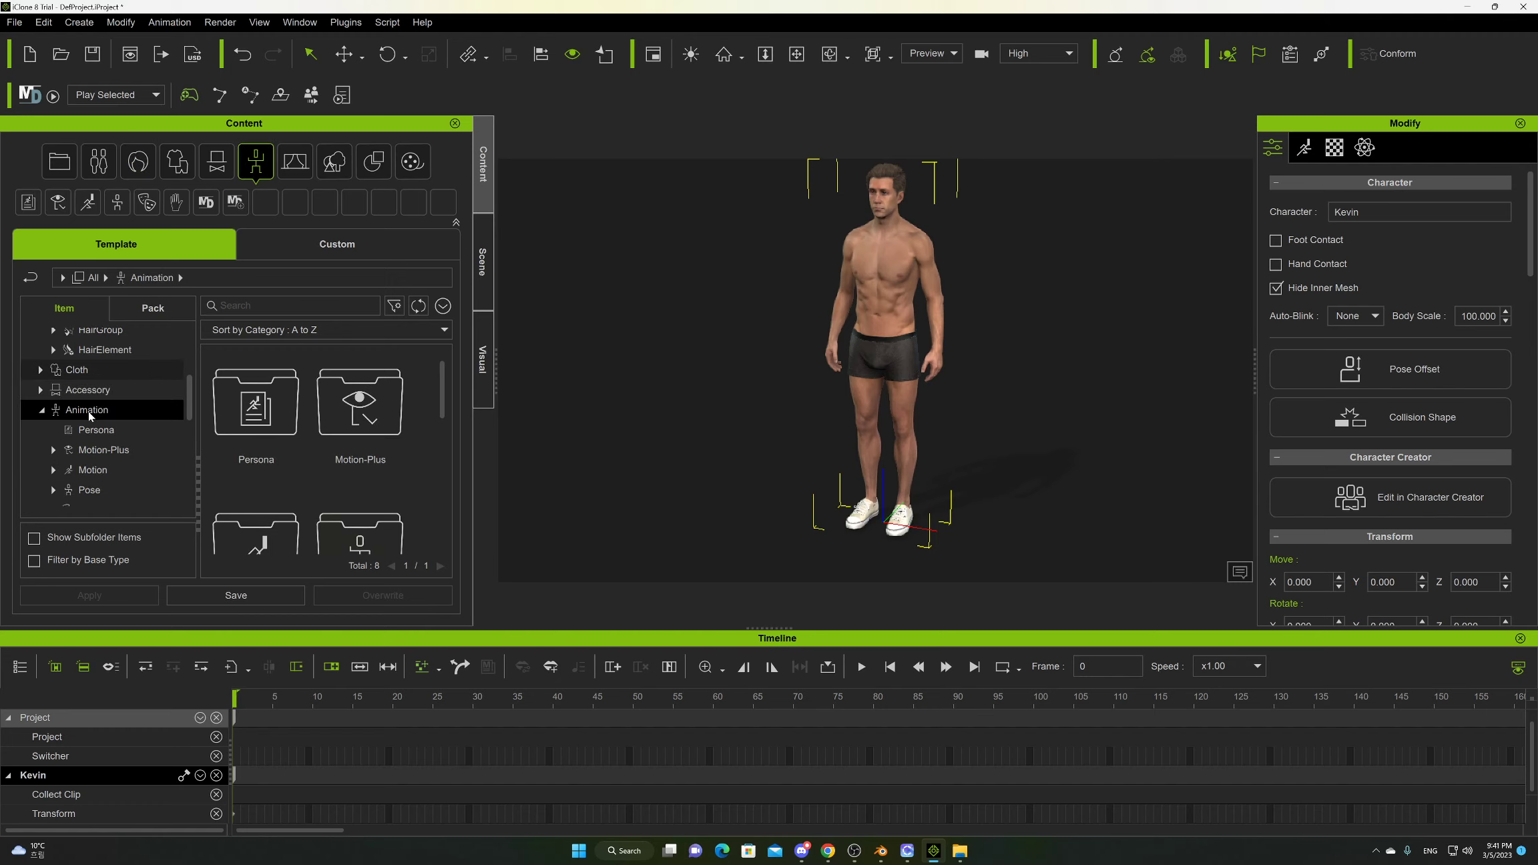
pyautogui.click(117, 490)
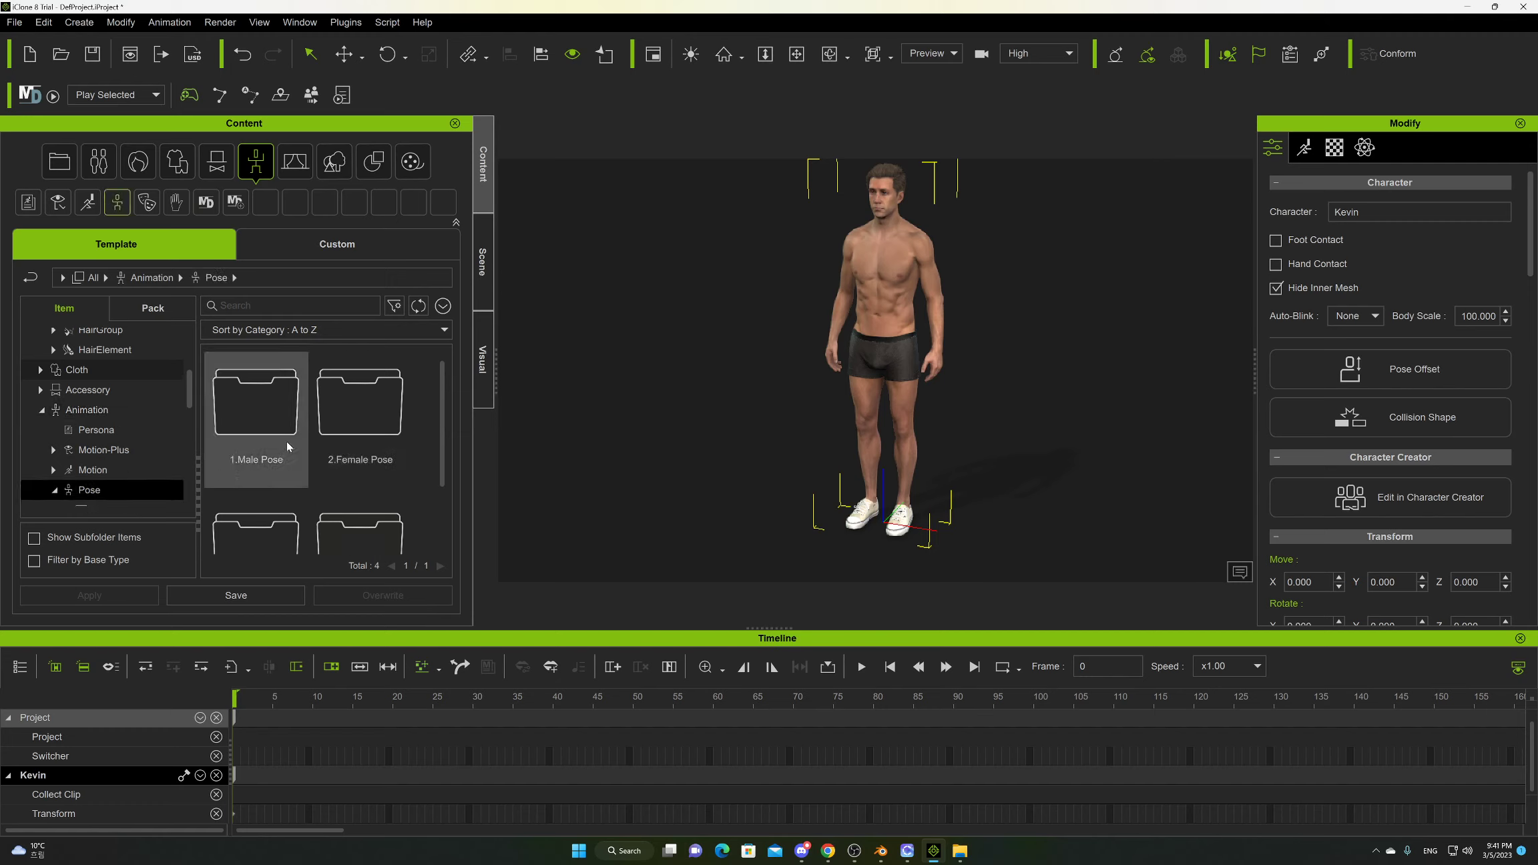
# Find the Calibration poses and apply the A-Pose to the Kevin avatar at frame 0.
pyautogui.doubleClick(273, 421)
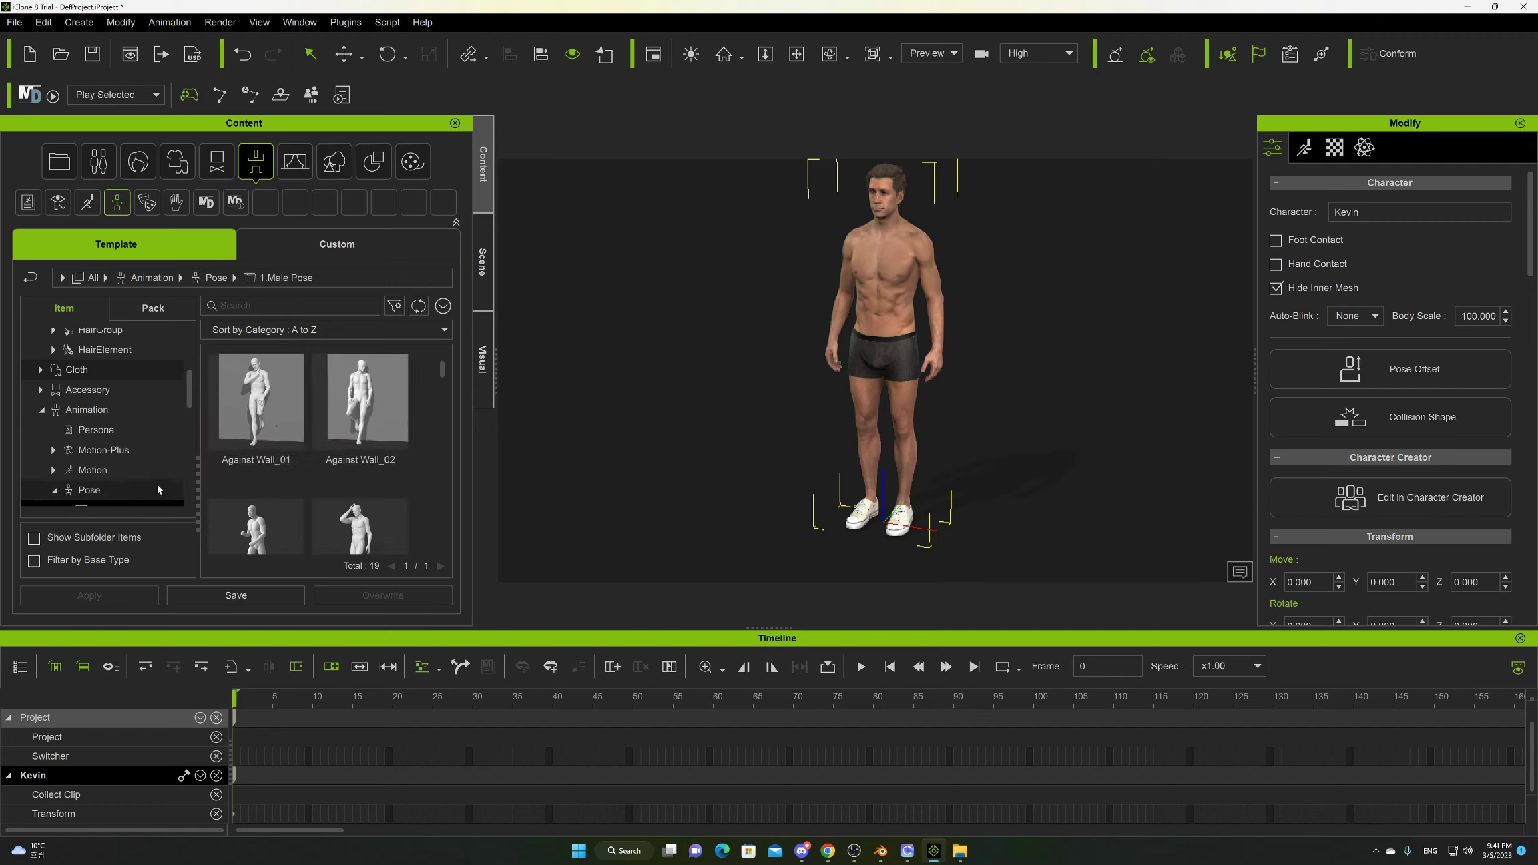
pyautogui.scroll(-2, 158, 489)
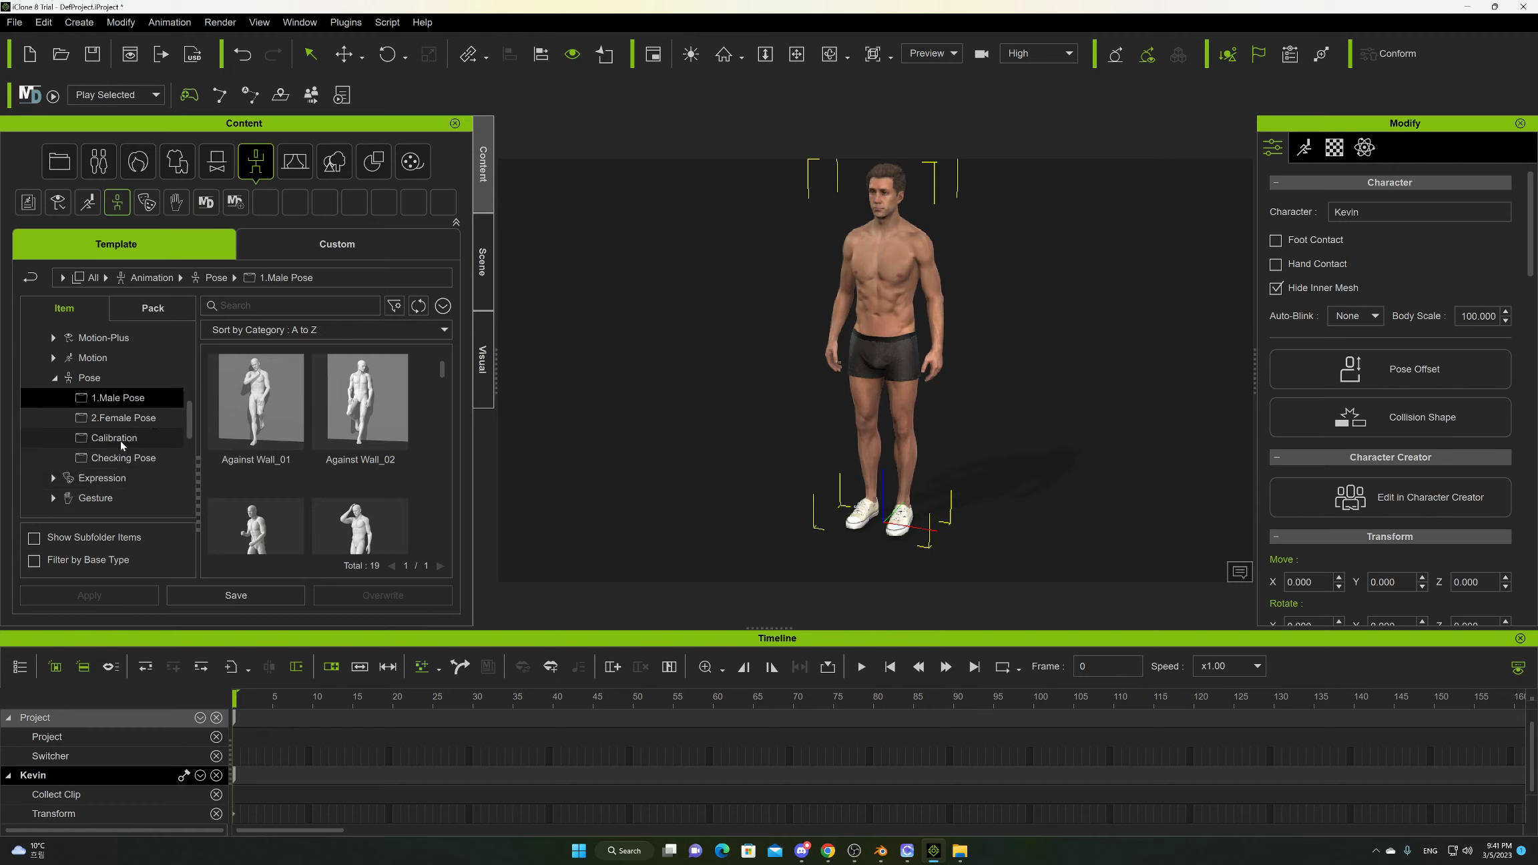
pyautogui.click(134, 443)
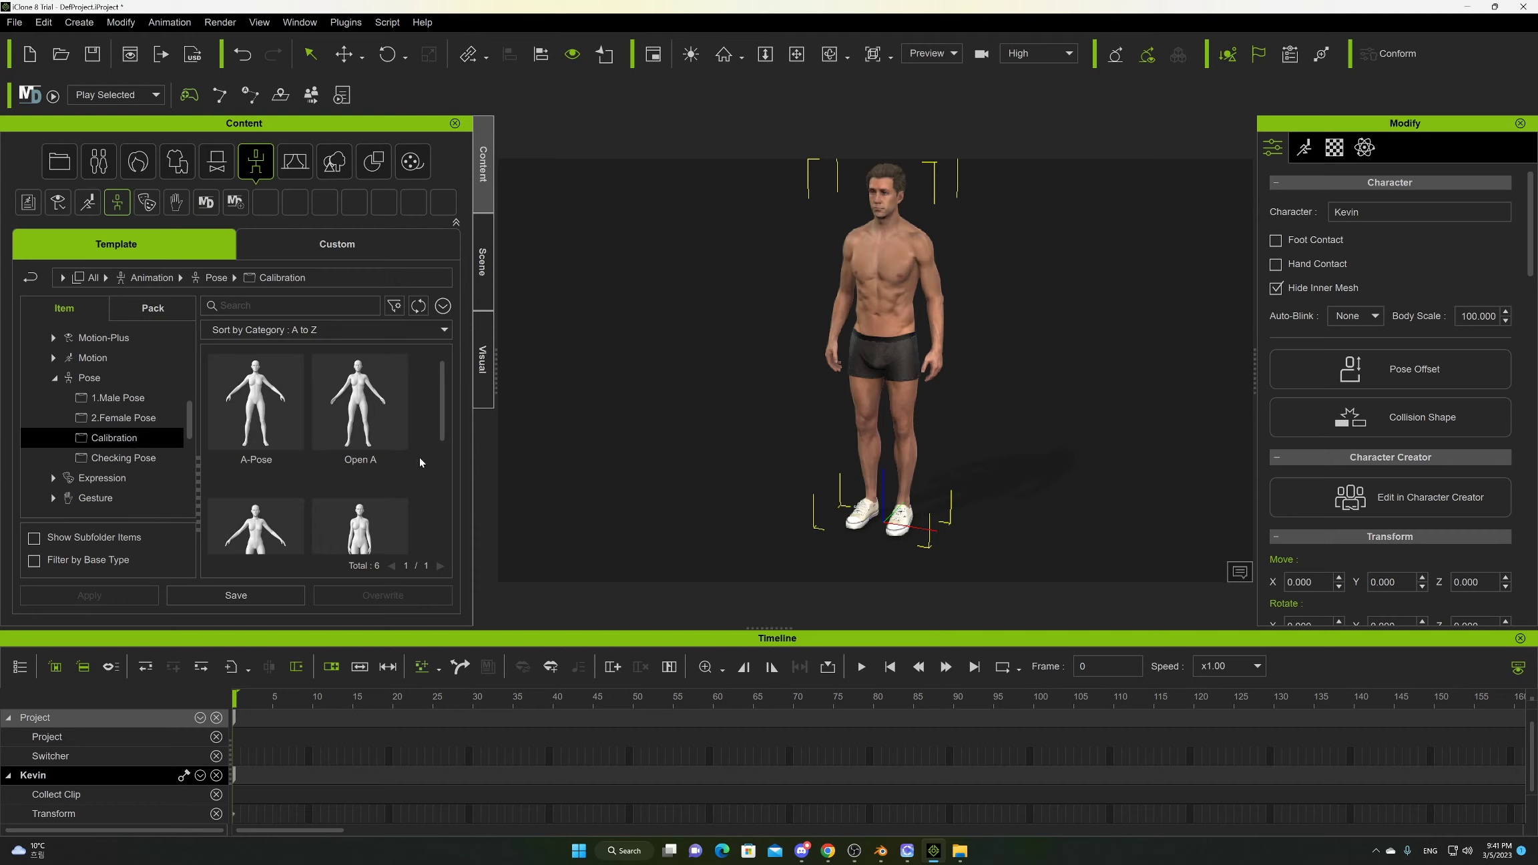
pyautogui.moveTo(443, 437); pyautogui.dragTo(453, 488)
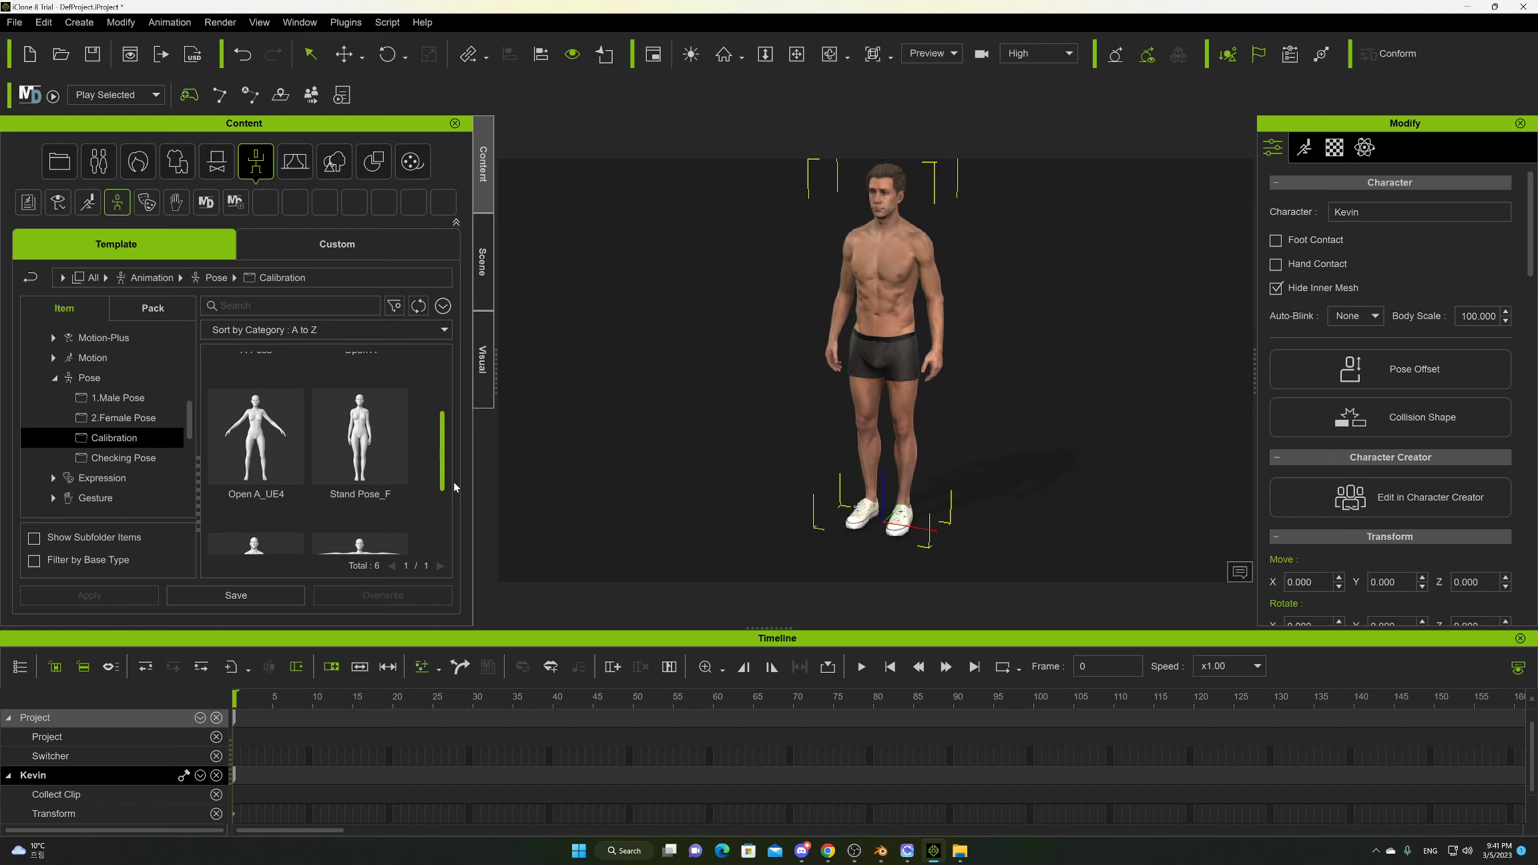
pyautogui.moveTo(454, 487); pyautogui.dragTo(451, 425)
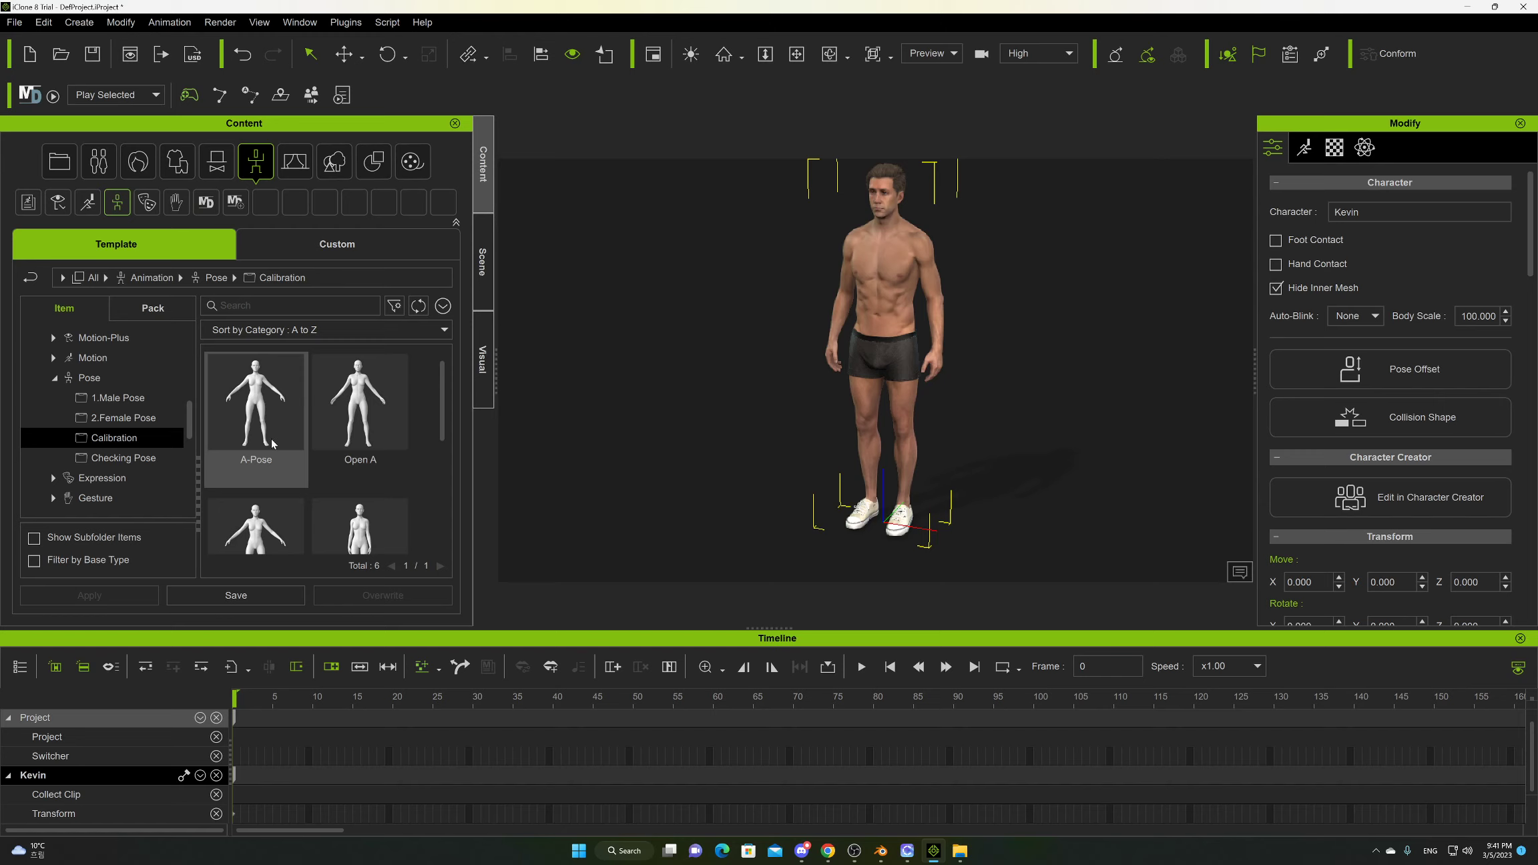
pyautogui.doubleClick(252, 467)
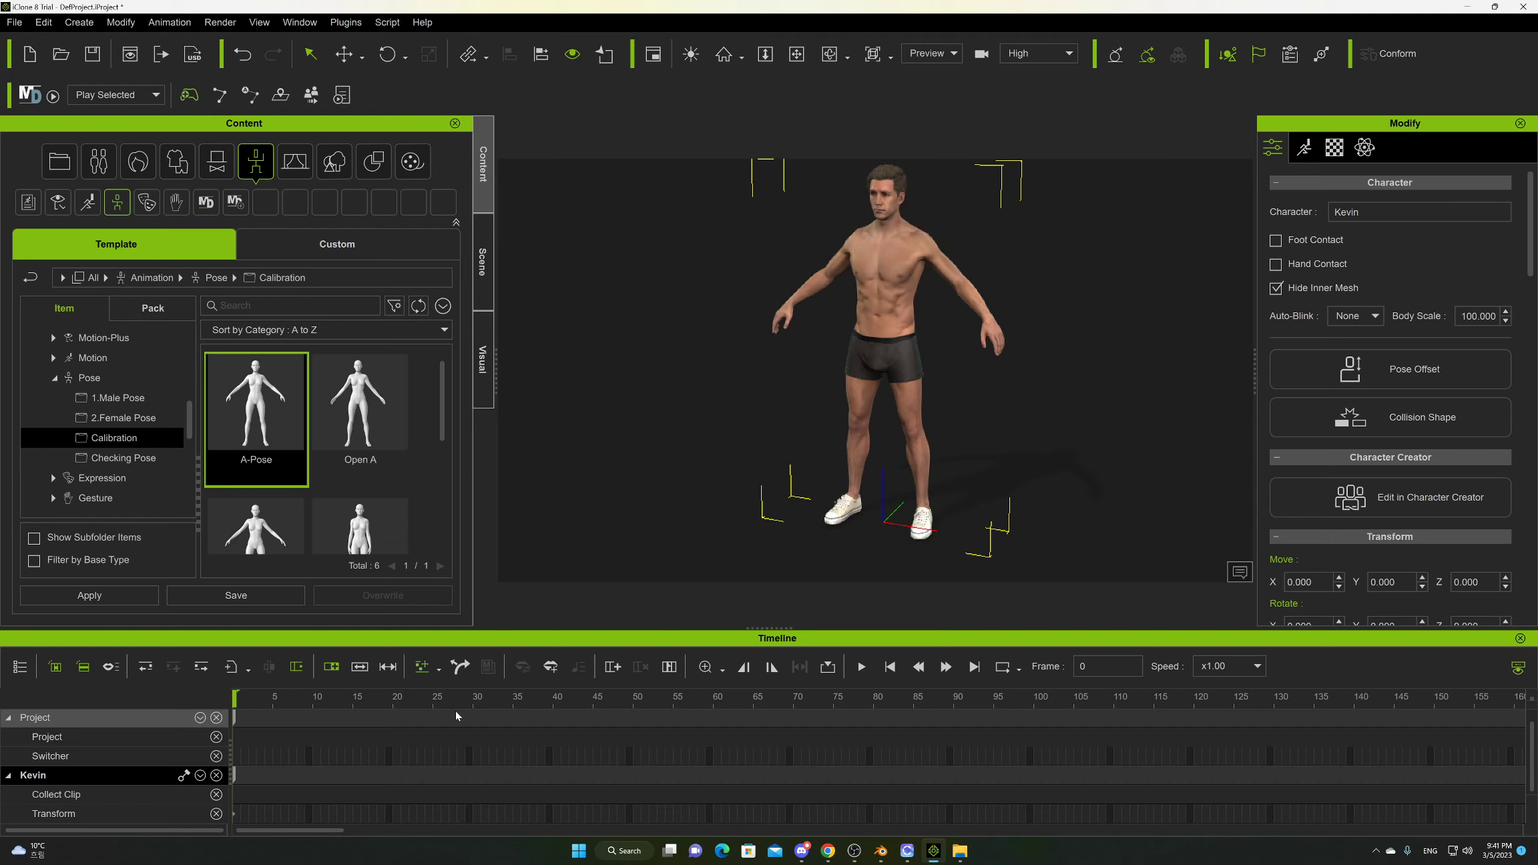
# Enlarge the timeline scale to inspect the avatar's pose clip on the Motion track, and move the playhead to frame 10.
pyautogui.moveTo(234, 695); pyautogui.dragTo(282, 696)
pyautogui.scroll(-1, 190, 766)
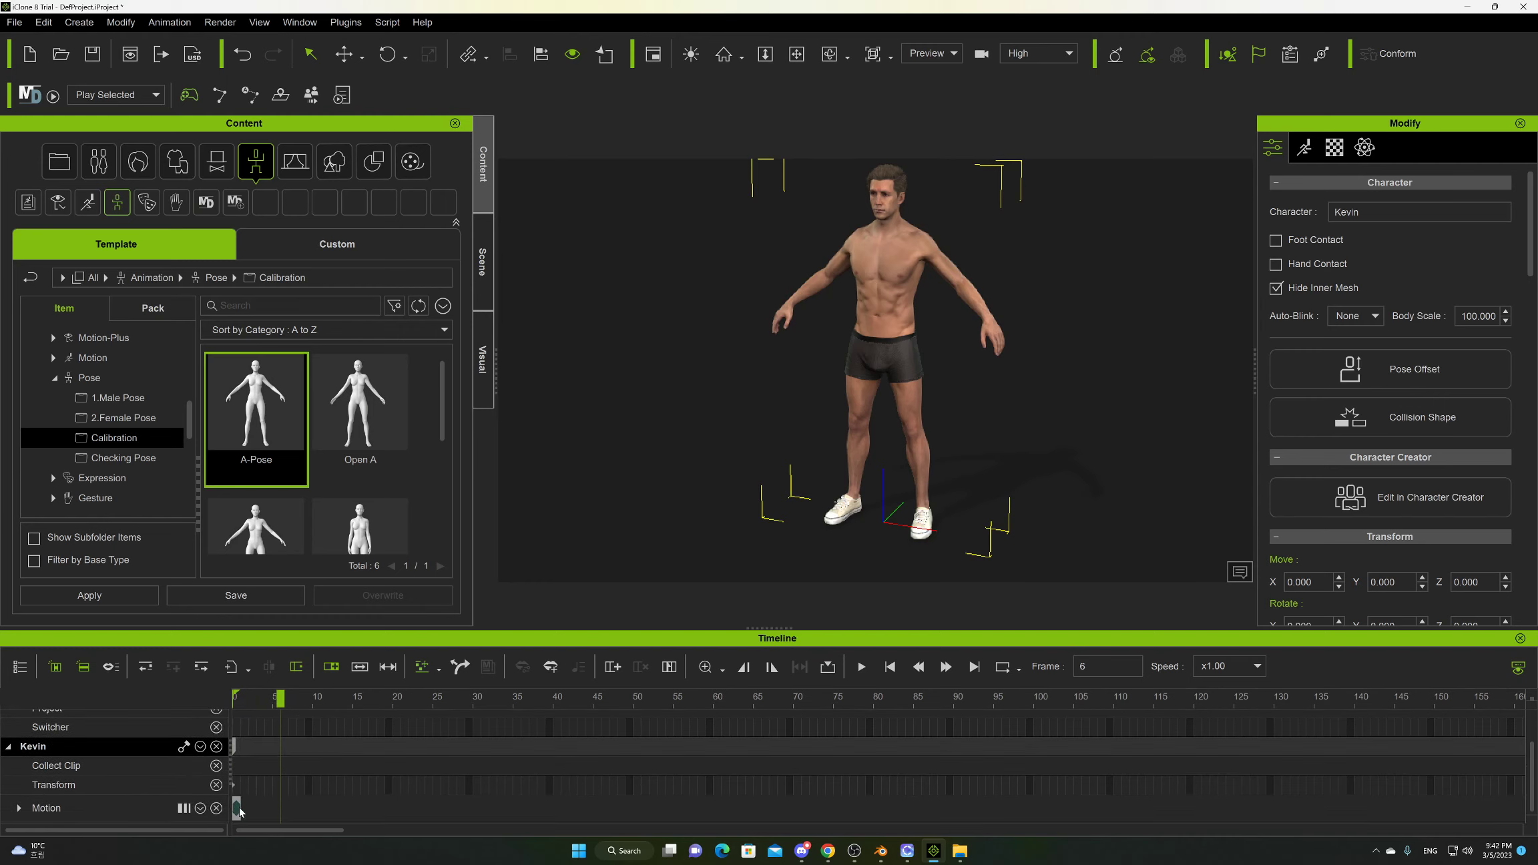
pyautogui.click(704, 666)
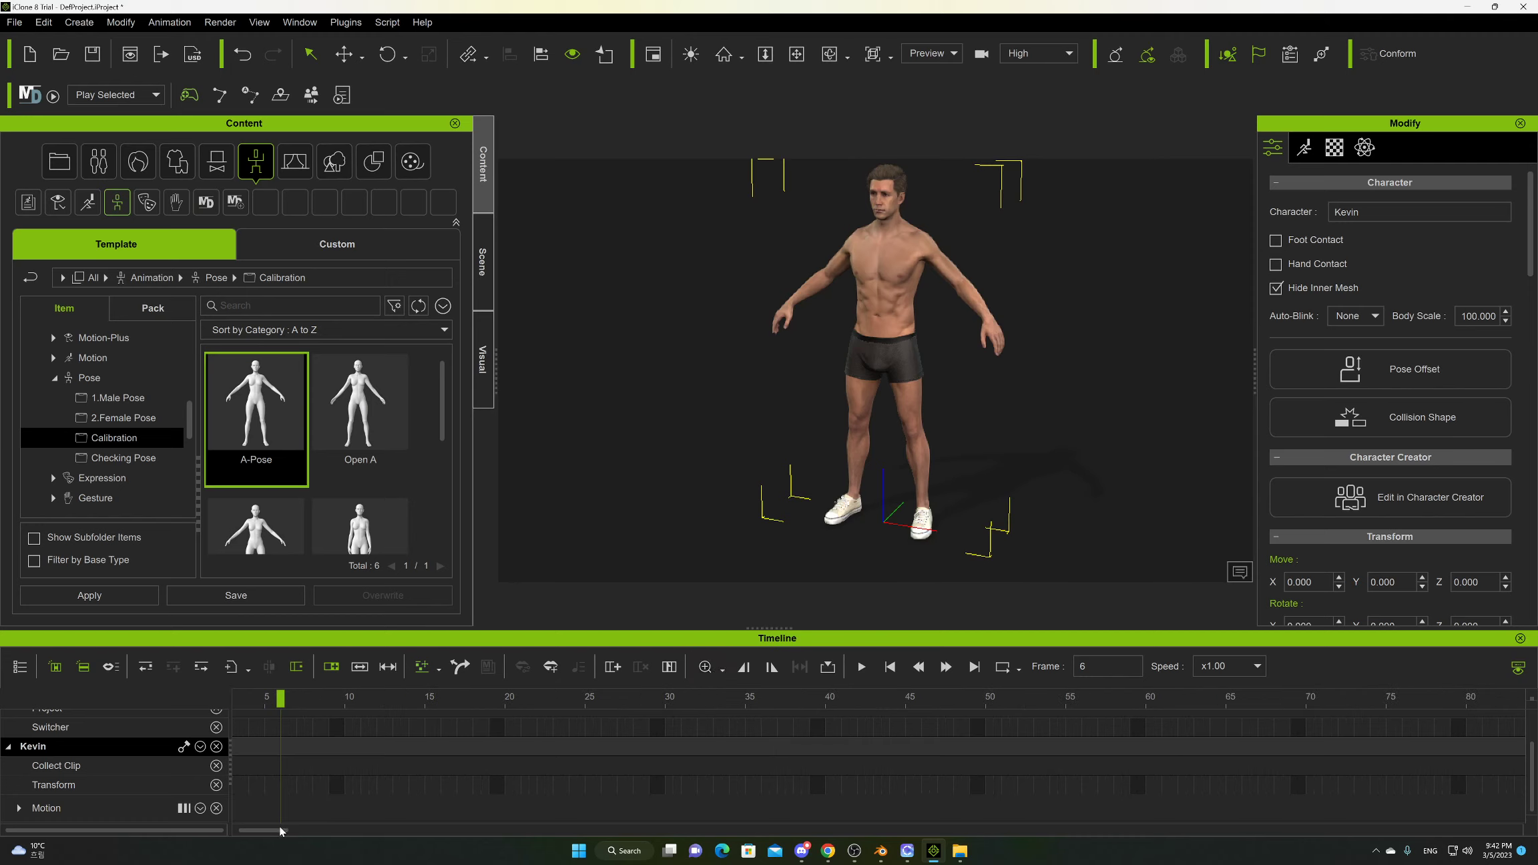
pyautogui.moveTo(280, 830); pyautogui.dragTo(242, 832)
pyautogui.click(249, 810)
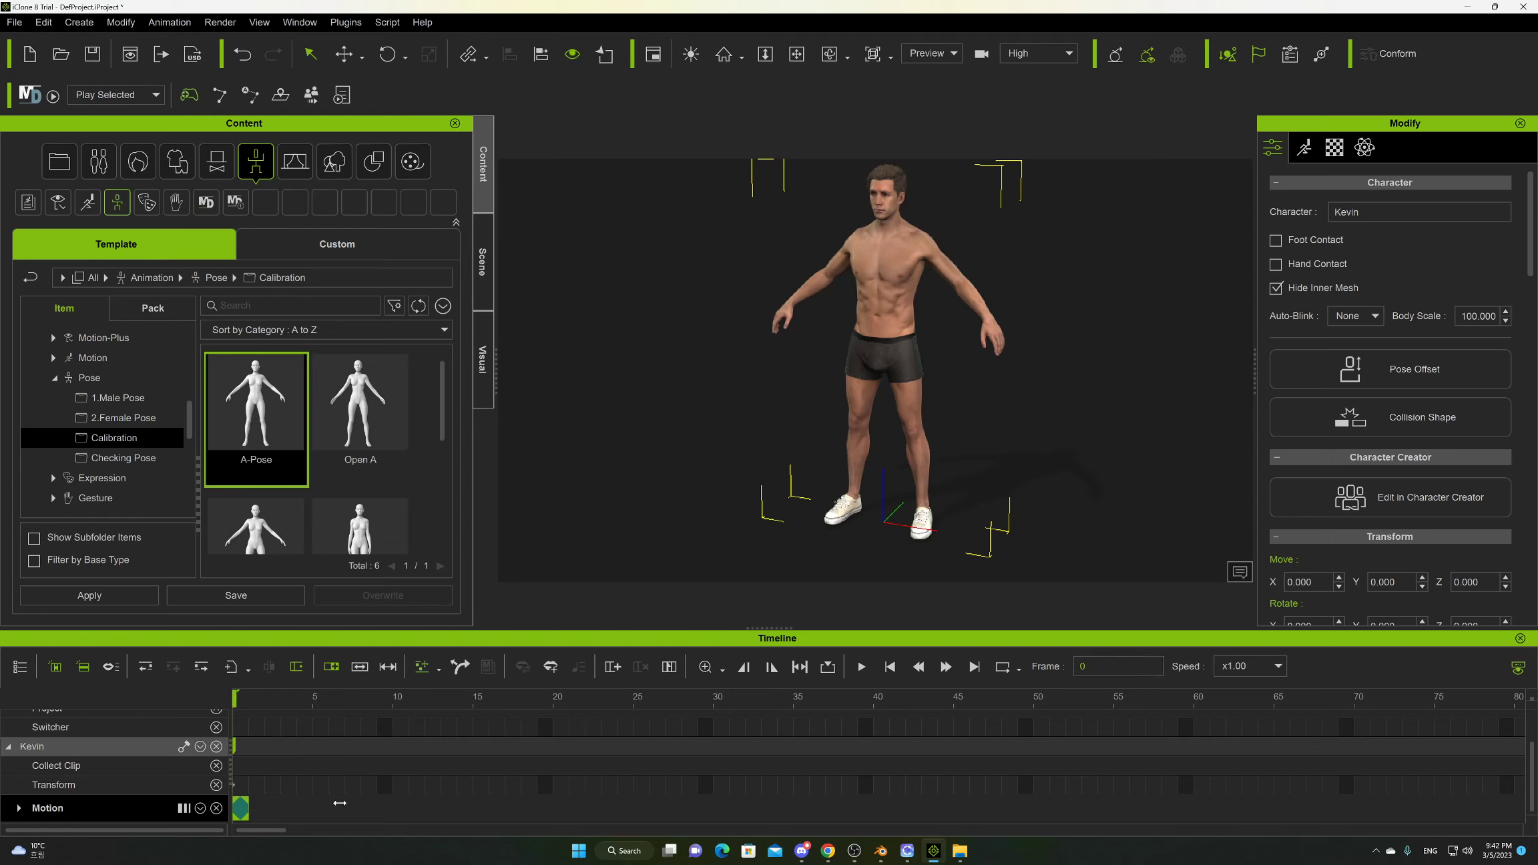
pyautogui.click(395, 705)
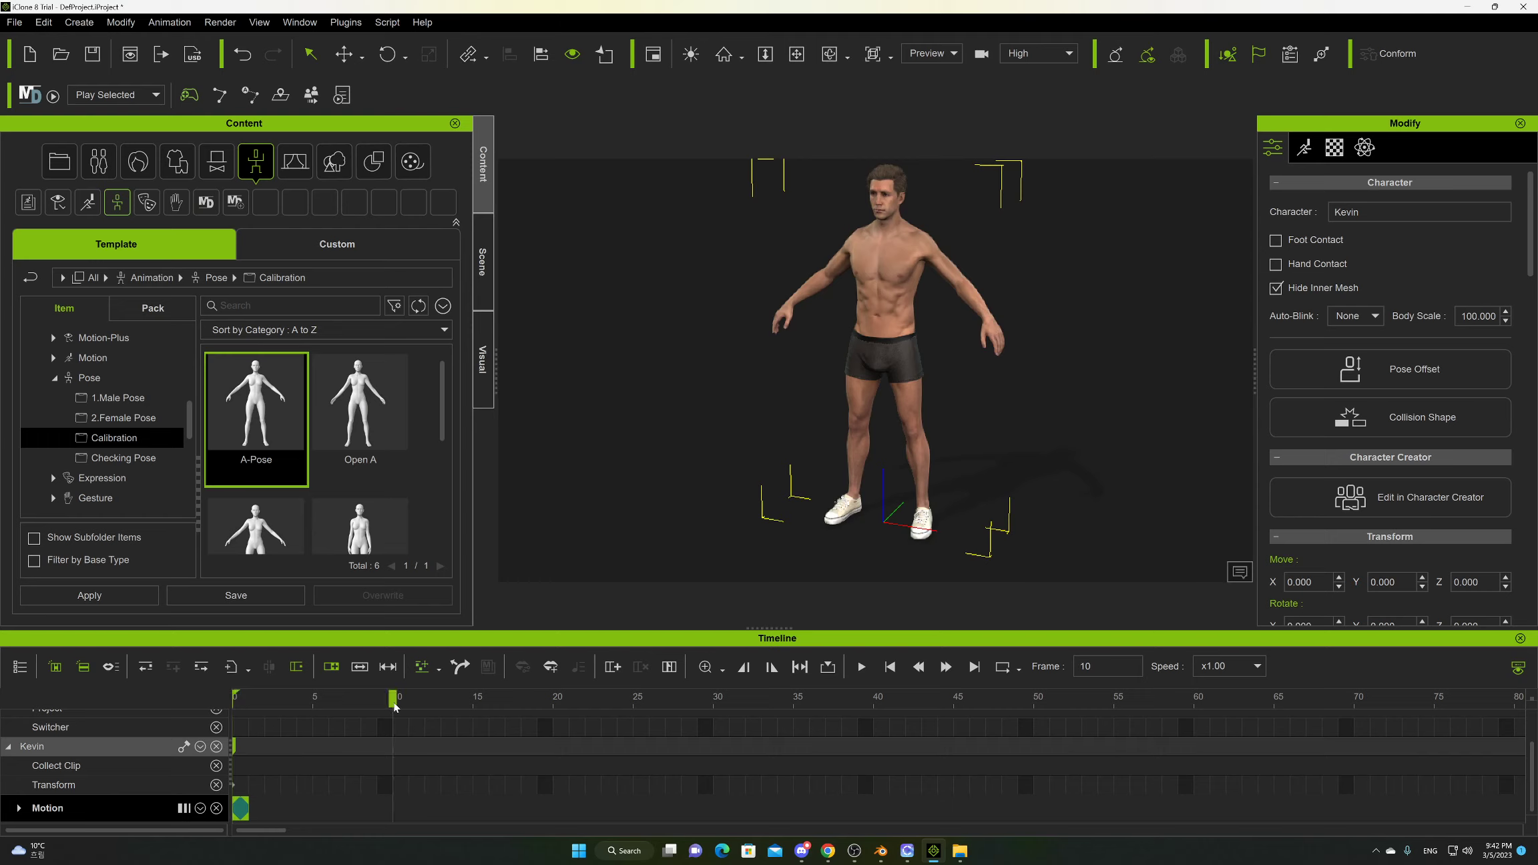
# Copy the A-Pose clip from the start of the avatar's Motion track and paste it at frame 9.
pyautogui.doubleClick(248, 810)
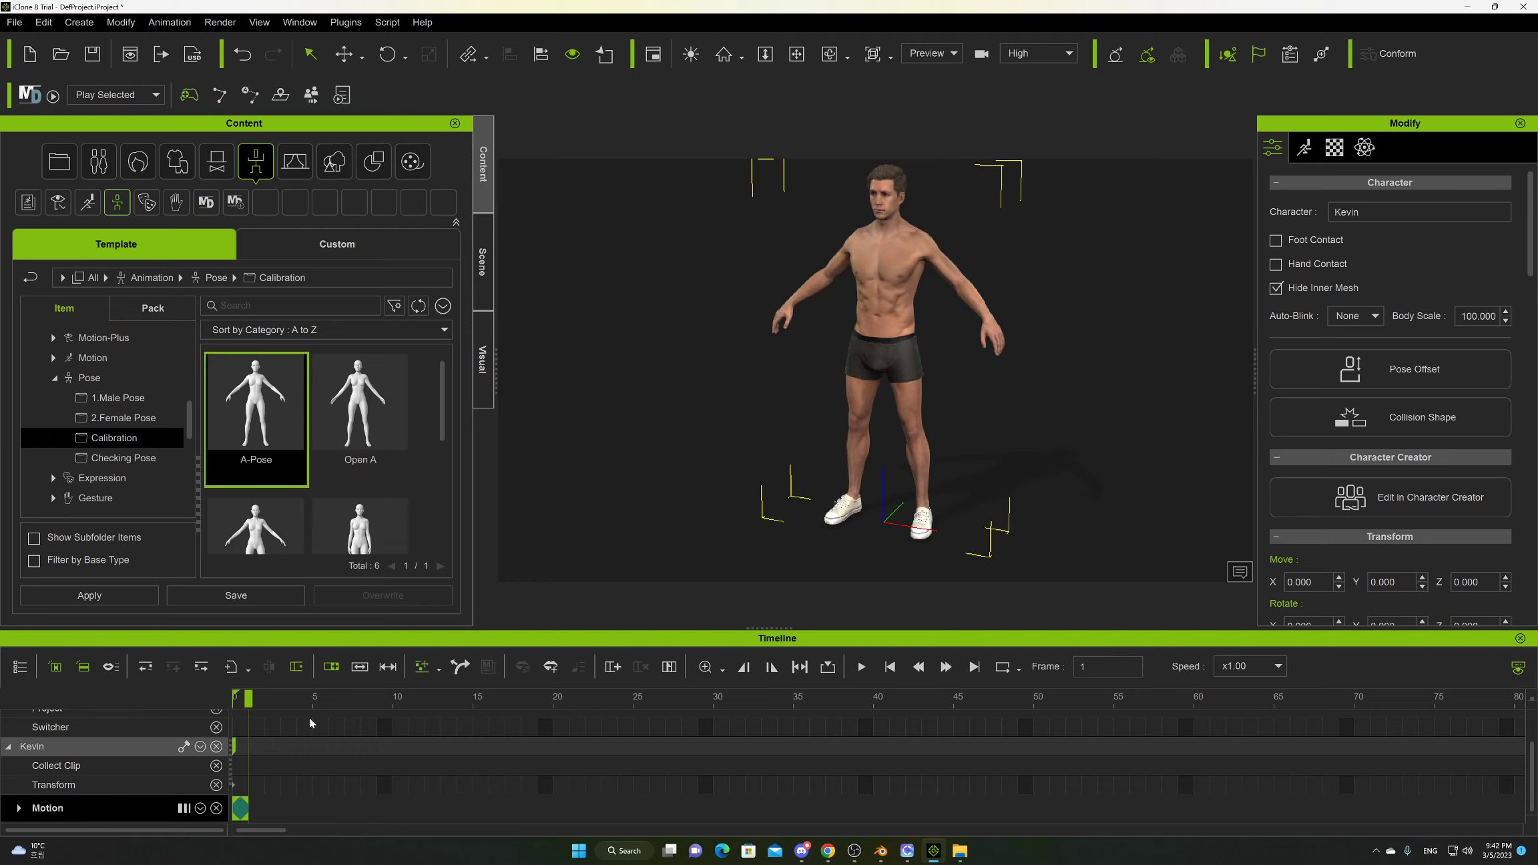
pyautogui.moveTo(300, 699); pyautogui.dragTo(386, 716)
pyautogui.doubleClick(242, 814)
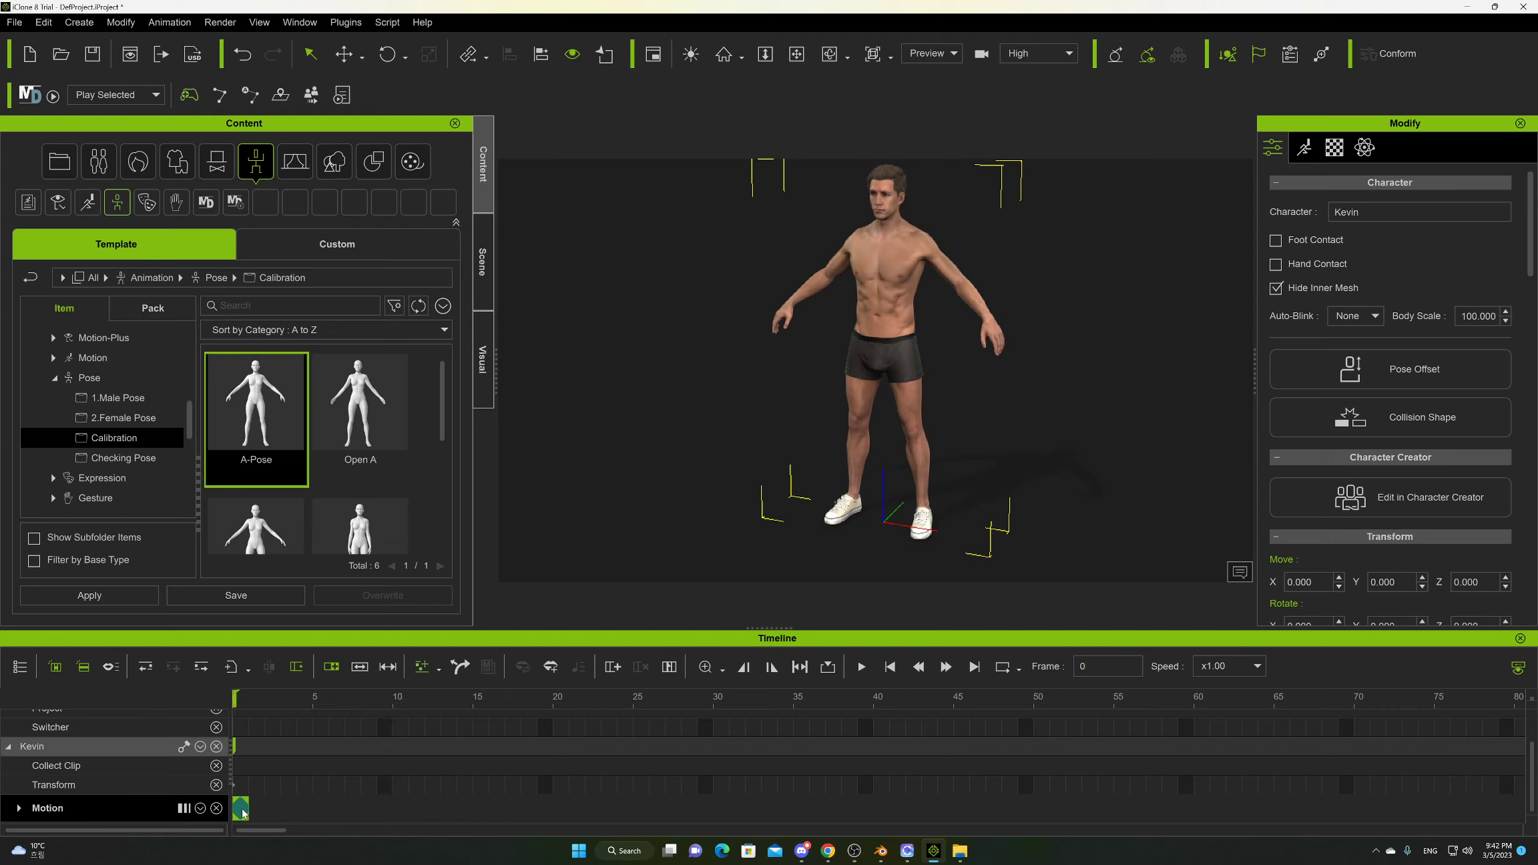
pyautogui.click(270, 817)
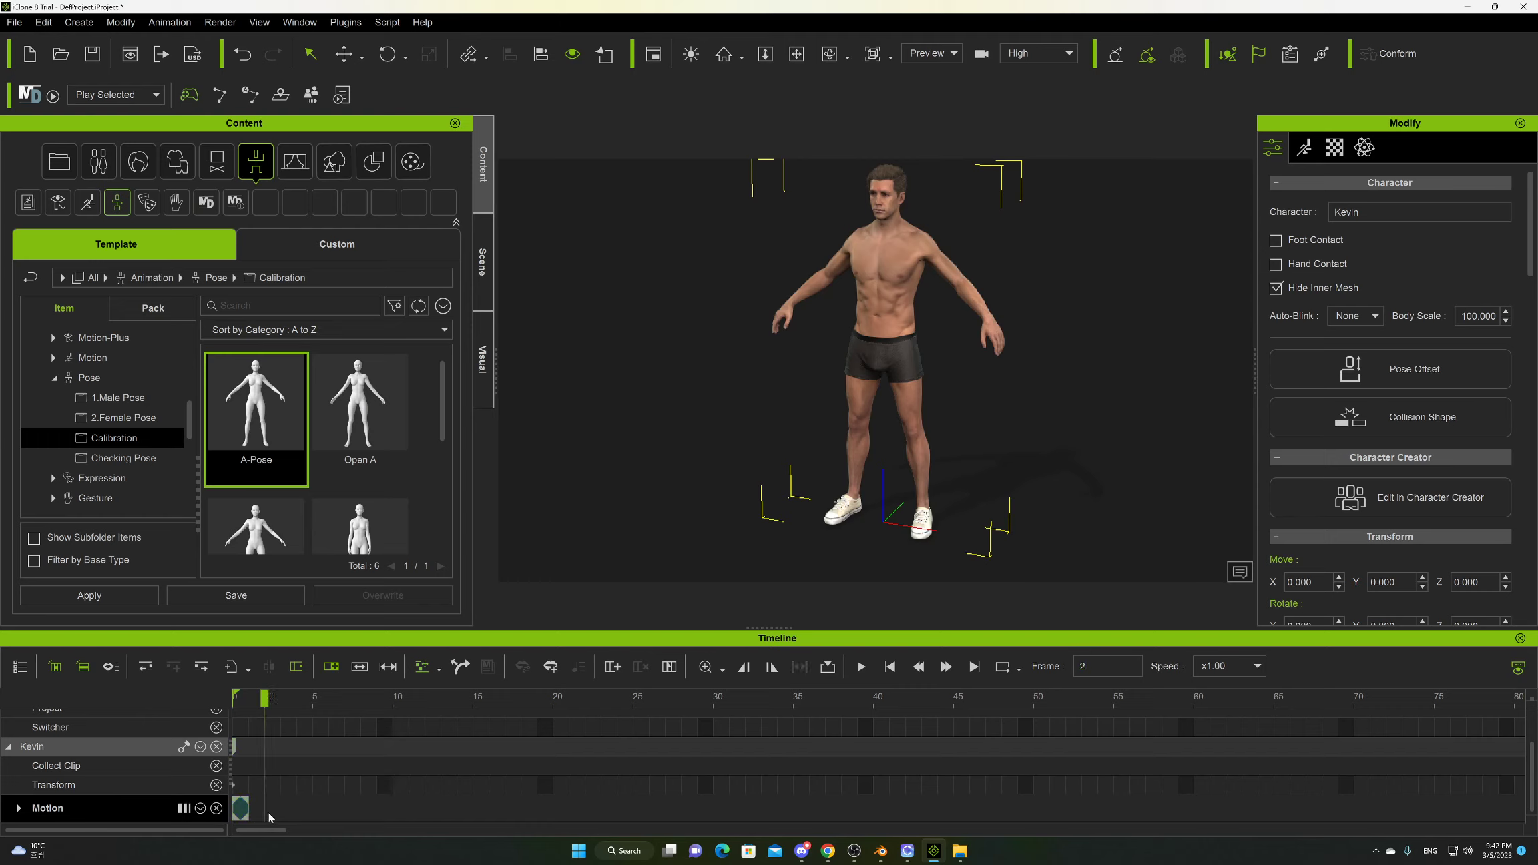
pyautogui.click(362, 815)
pyautogui.click(375, 814)
pyautogui.hotkey('ctrl', 'v')
pyautogui.click(383, 814)
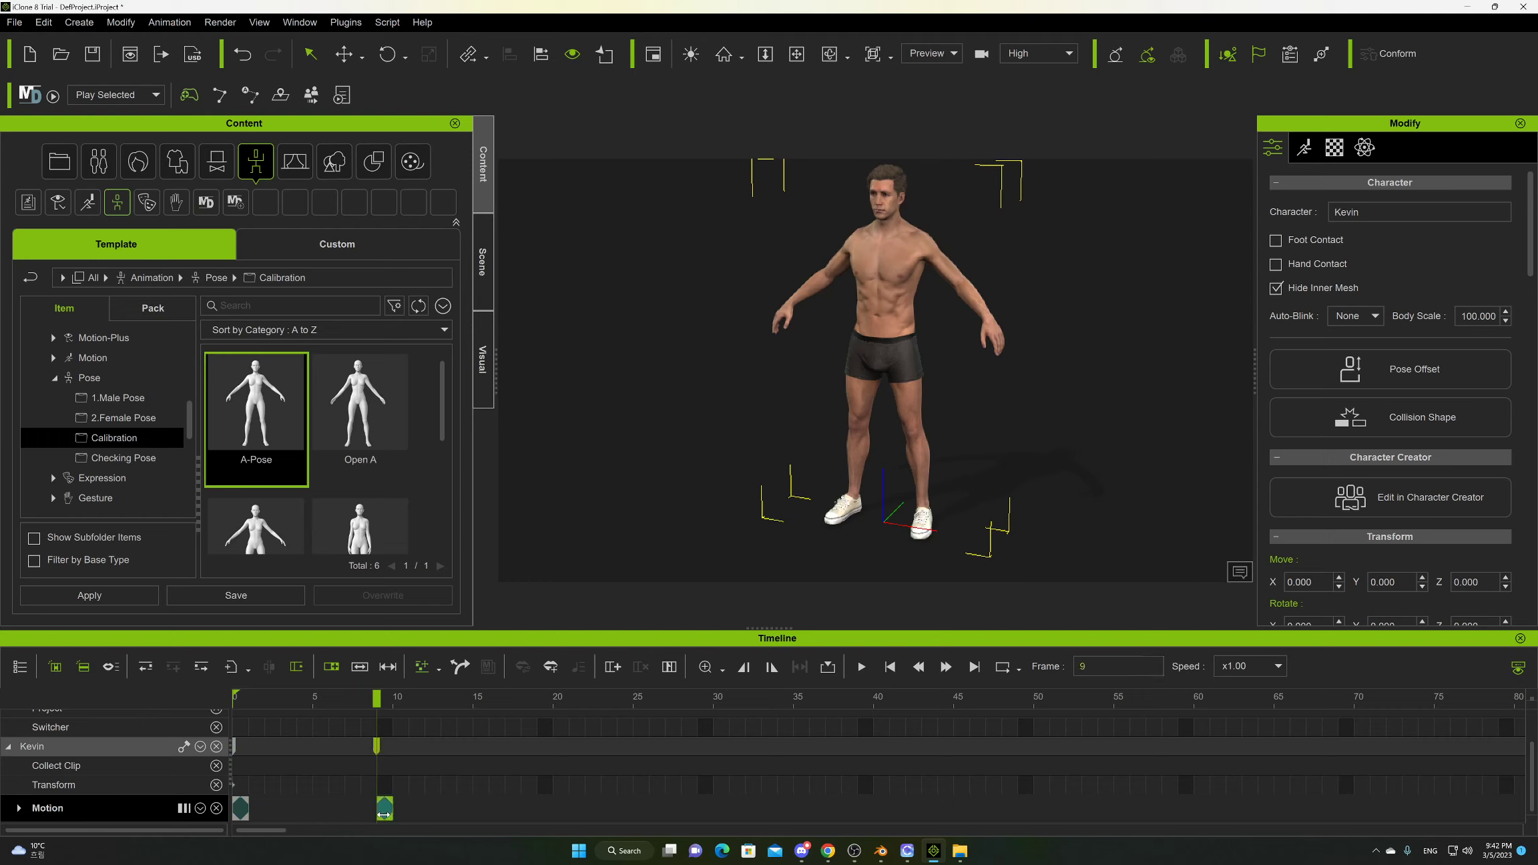
# Adjust the pasted pose clip so that it starts at frame 9, and place the playhead at frame 10.
pyautogui.moveTo(380, 814); pyautogui.dragTo(366, 814)
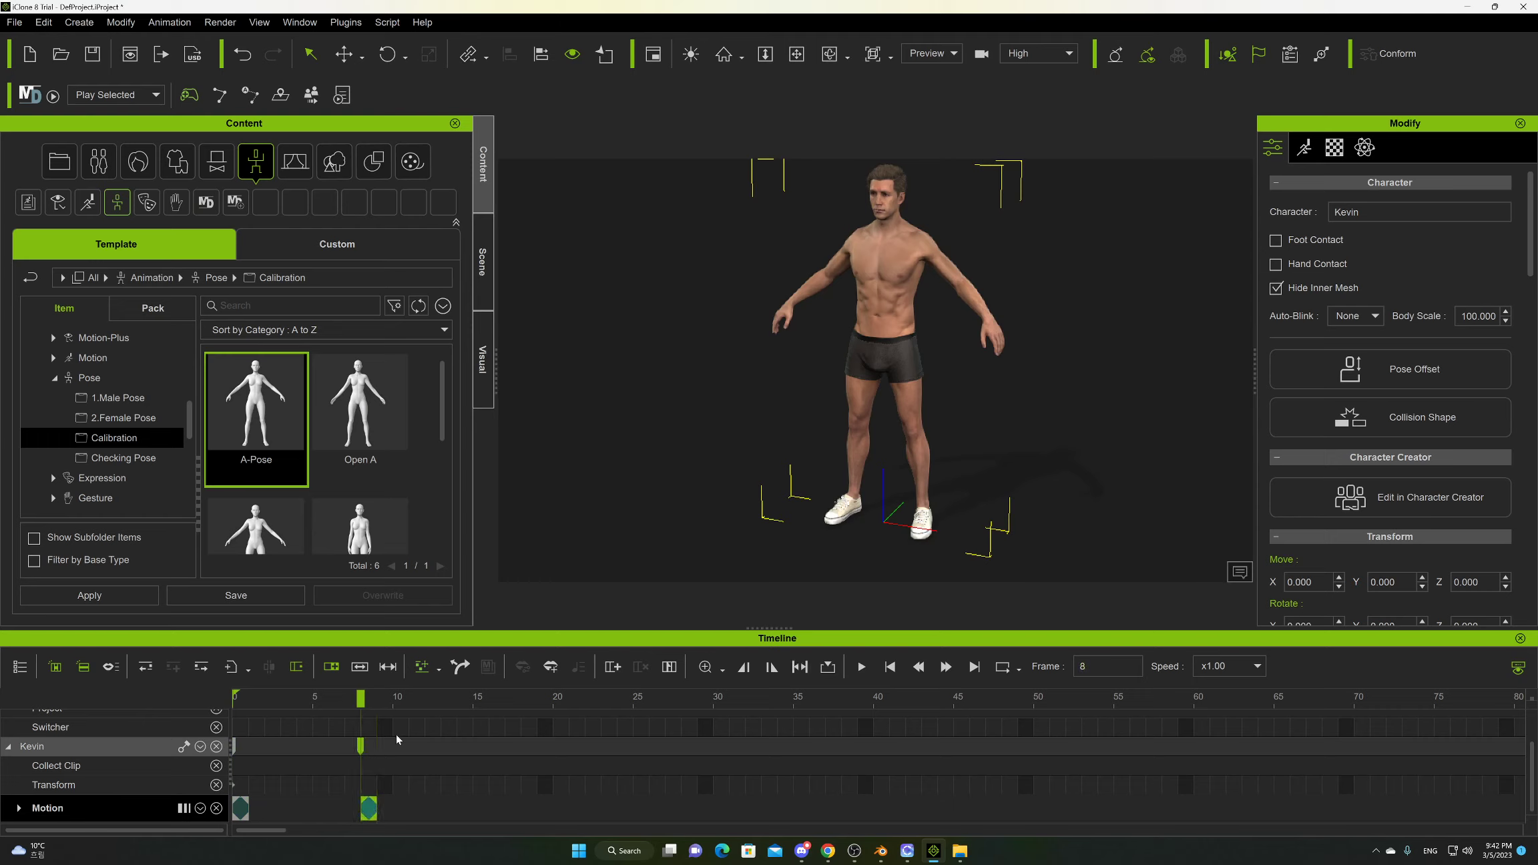
pyautogui.click(397, 705)
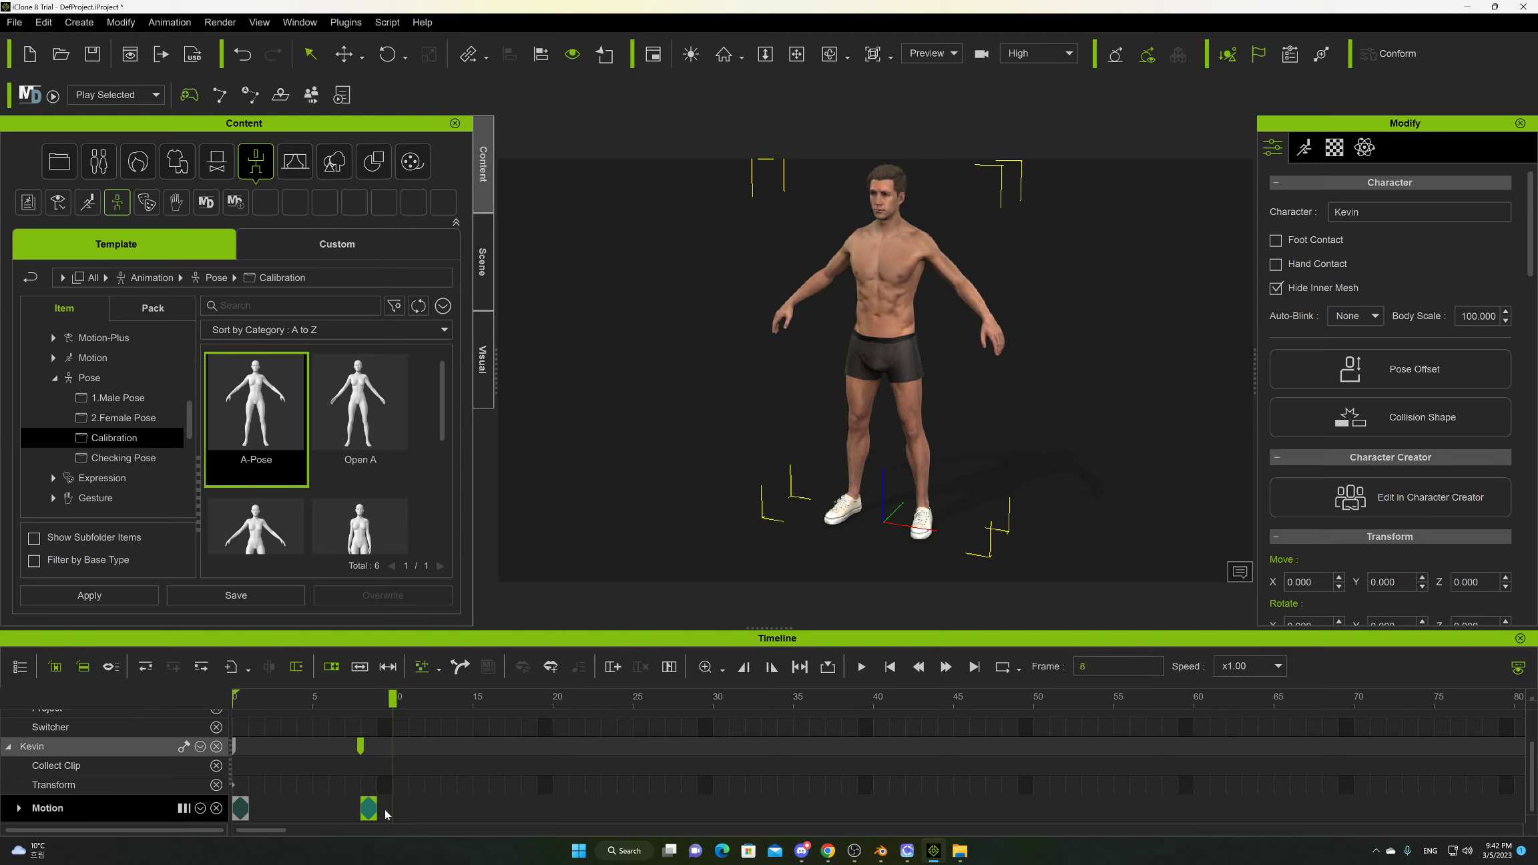
pyautogui.moveTo(371, 809); pyautogui.dragTo(387, 810)
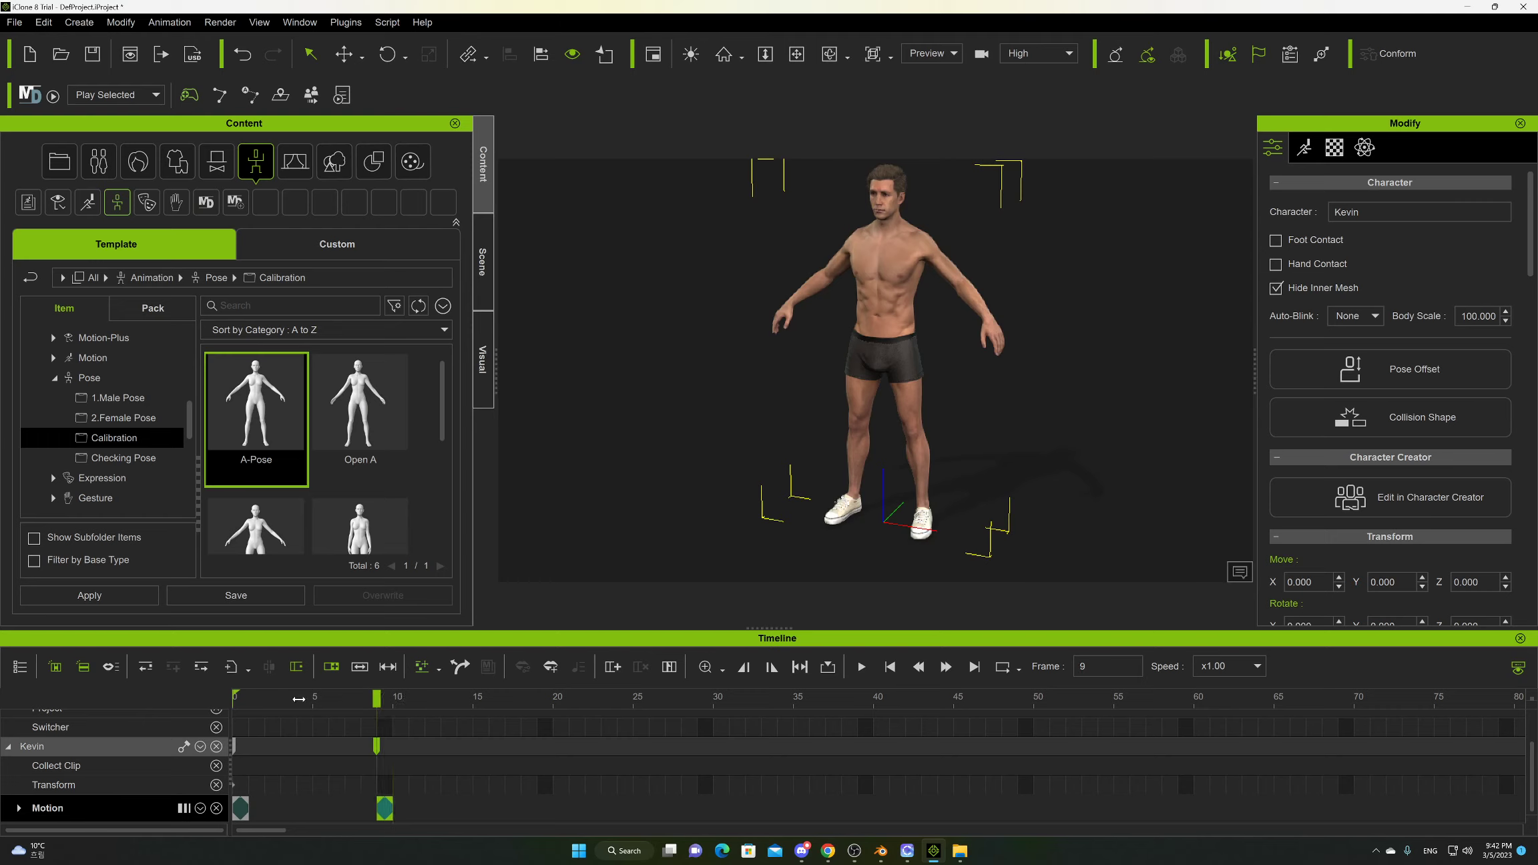
pyautogui.moveTo(298, 699); pyautogui.dragTo(404, 732)
# Examine the Human Male folders among the motion templates for a suitable animation.
pyautogui.click(55, 359)
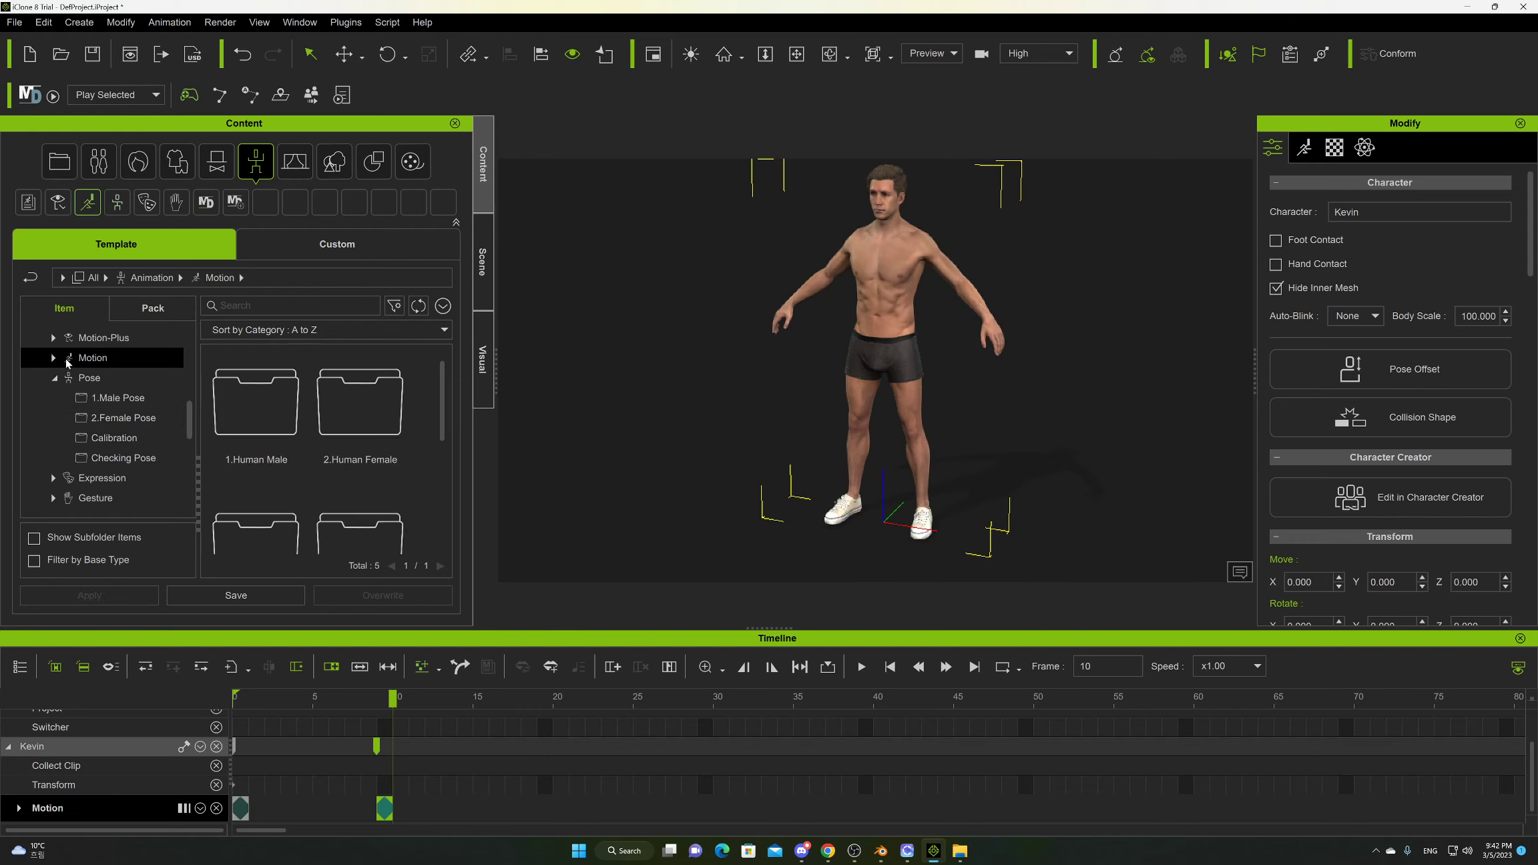
pyautogui.click(54, 358)
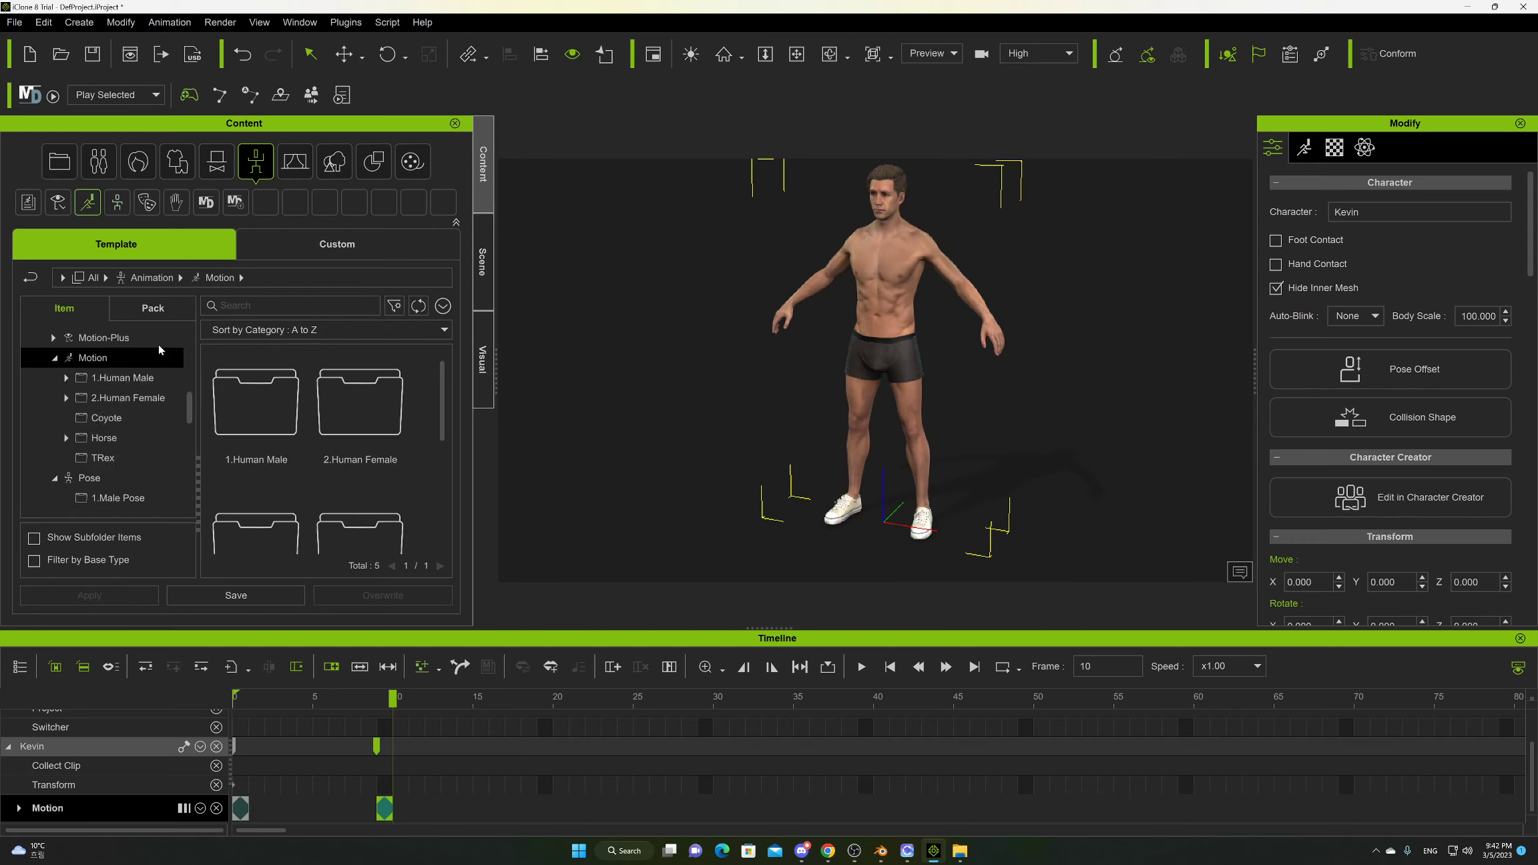
pyautogui.click(161, 308)
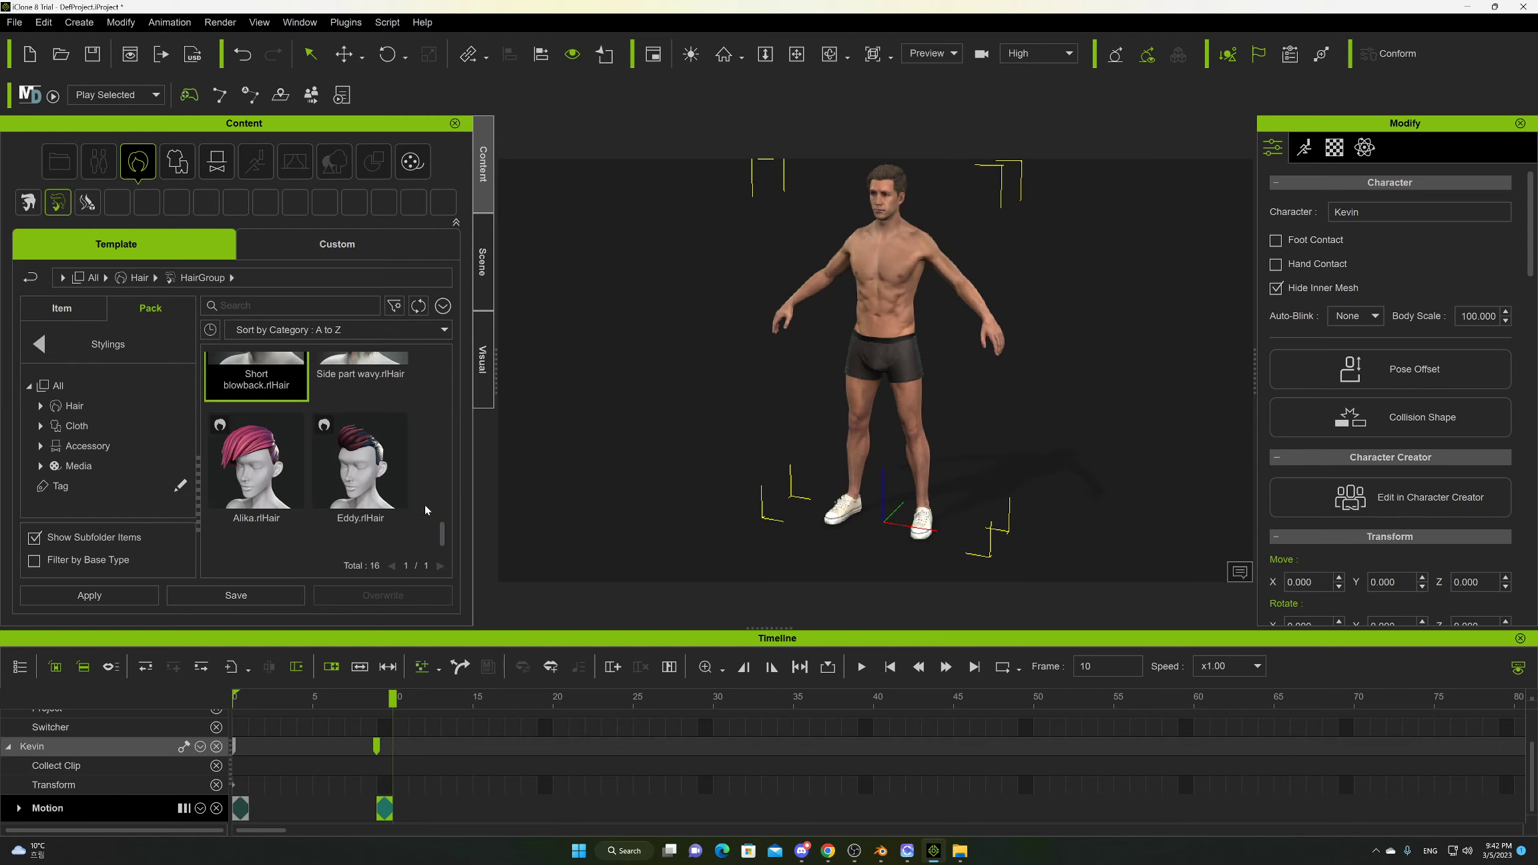
pyautogui.scroll(7, 400, 501)
pyautogui.click(64, 308)
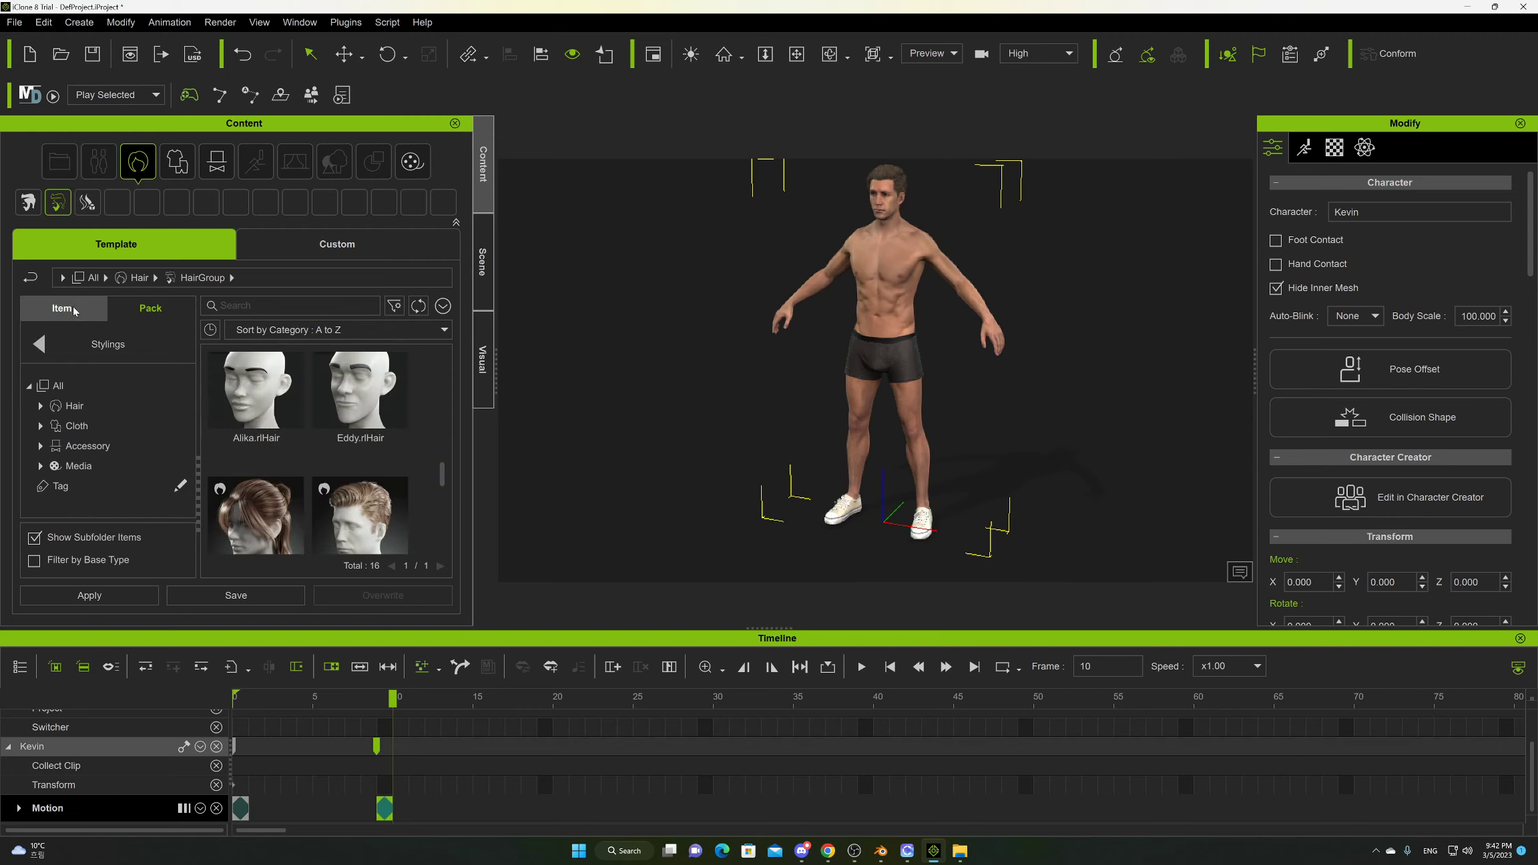
pyautogui.doubleClick(119, 377)
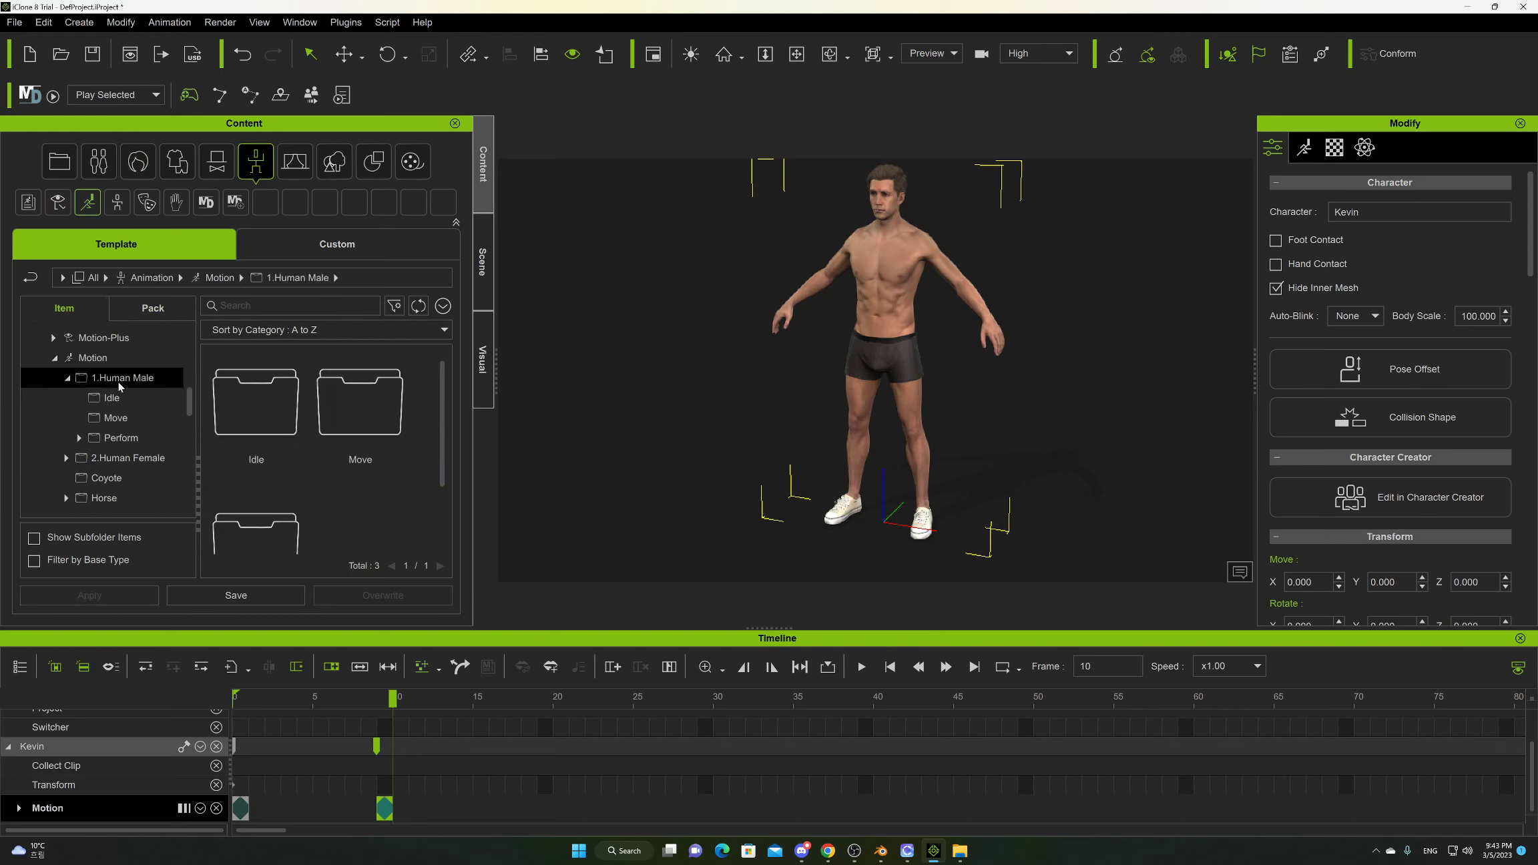
pyautogui.scroll(-1, 442, 482)
pyautogui.moveTo(441, 478); pyautogui.dragTo(440, 427)
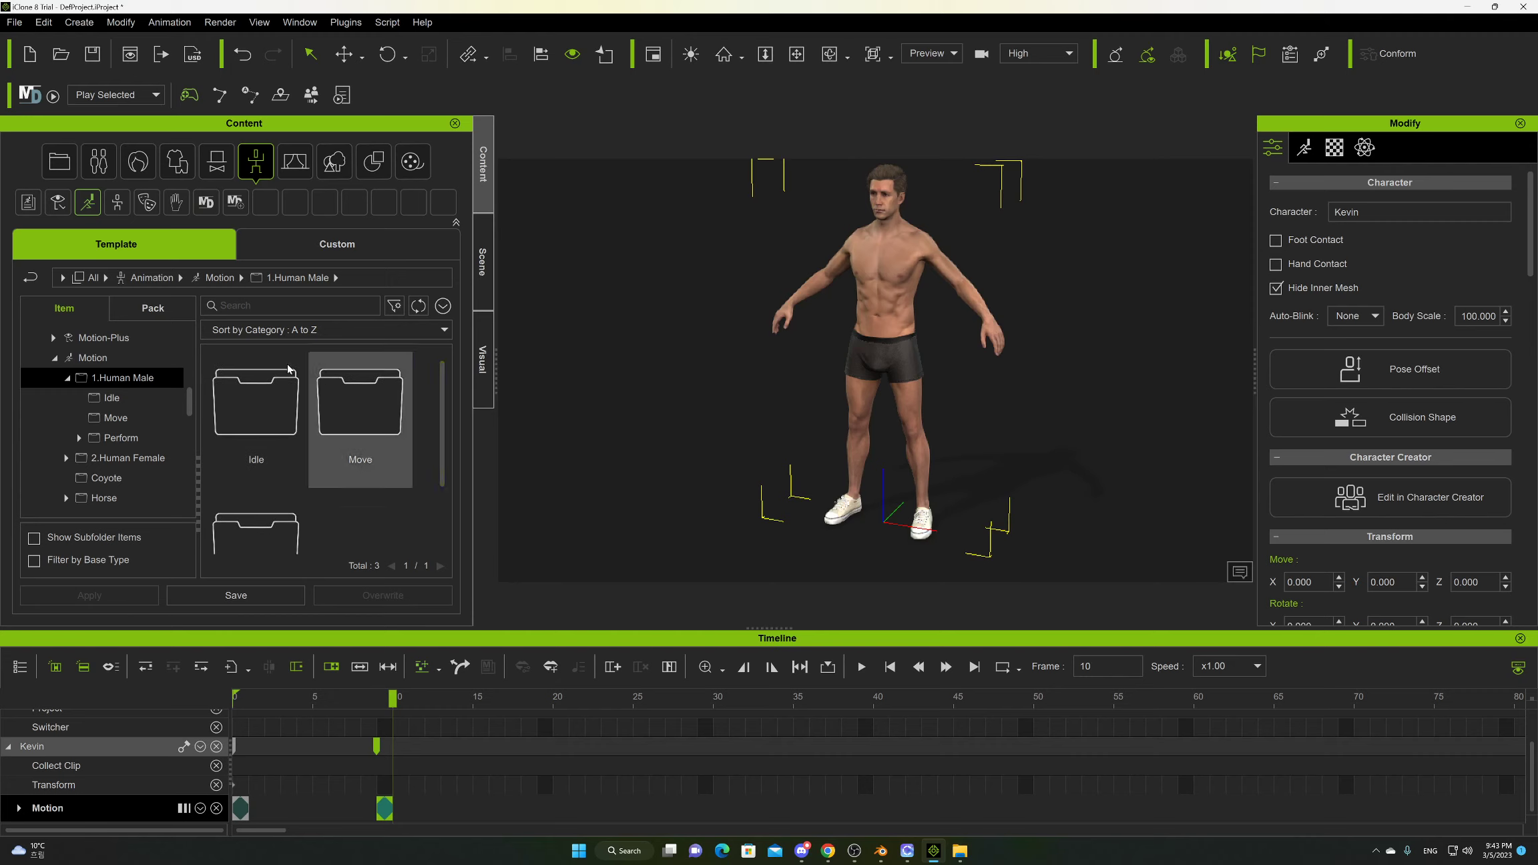
# Leave the Stylings pack and open the motion templates of the Animation pack.
pyautogui.click(152, 308)
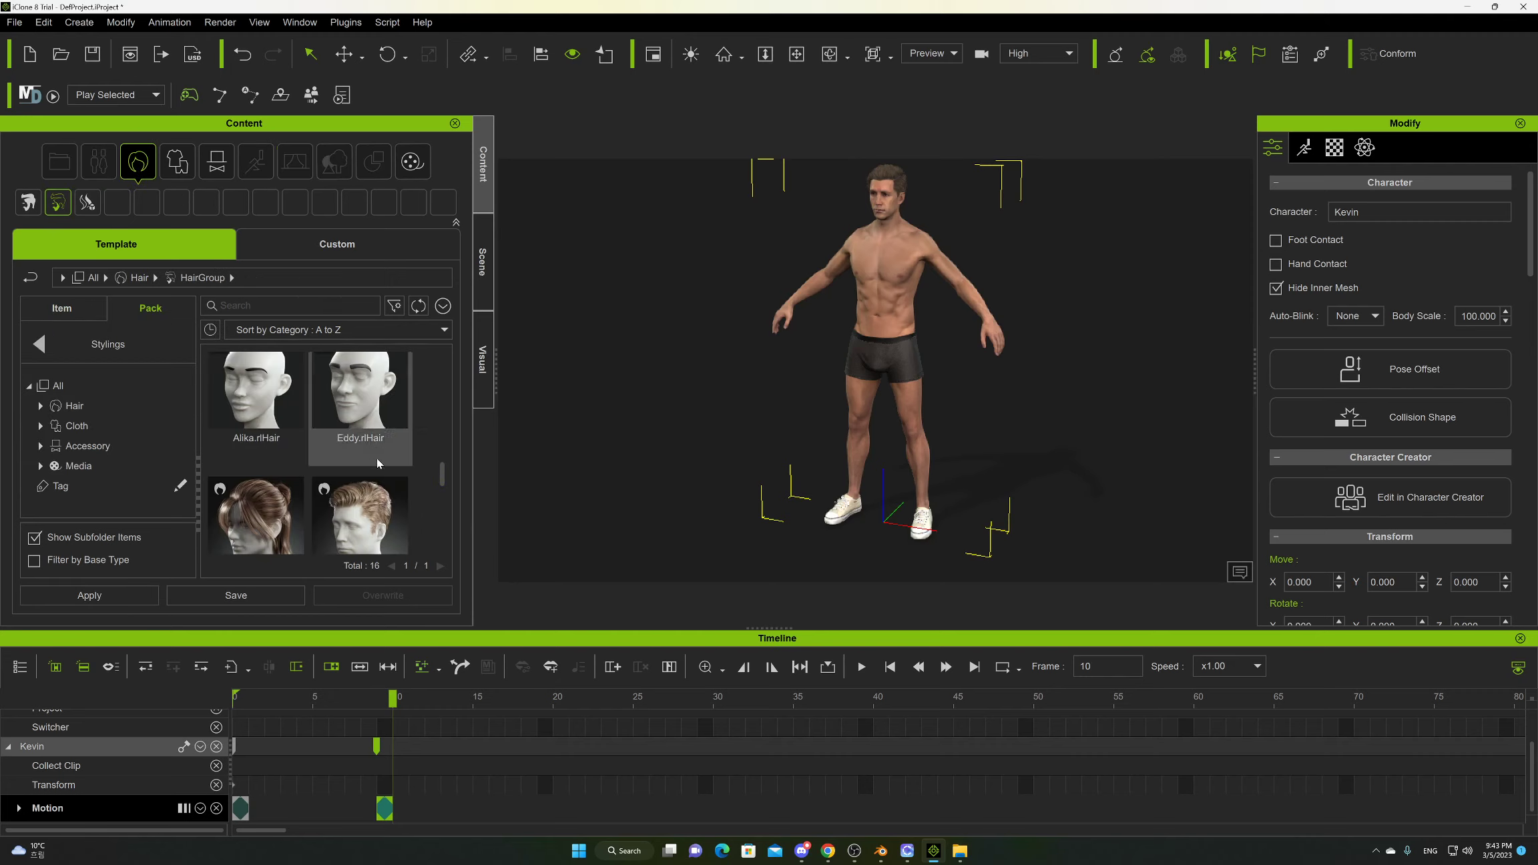
pyautogui.click(38, 344)
pyautogui.scroll(-1, 148, 420)
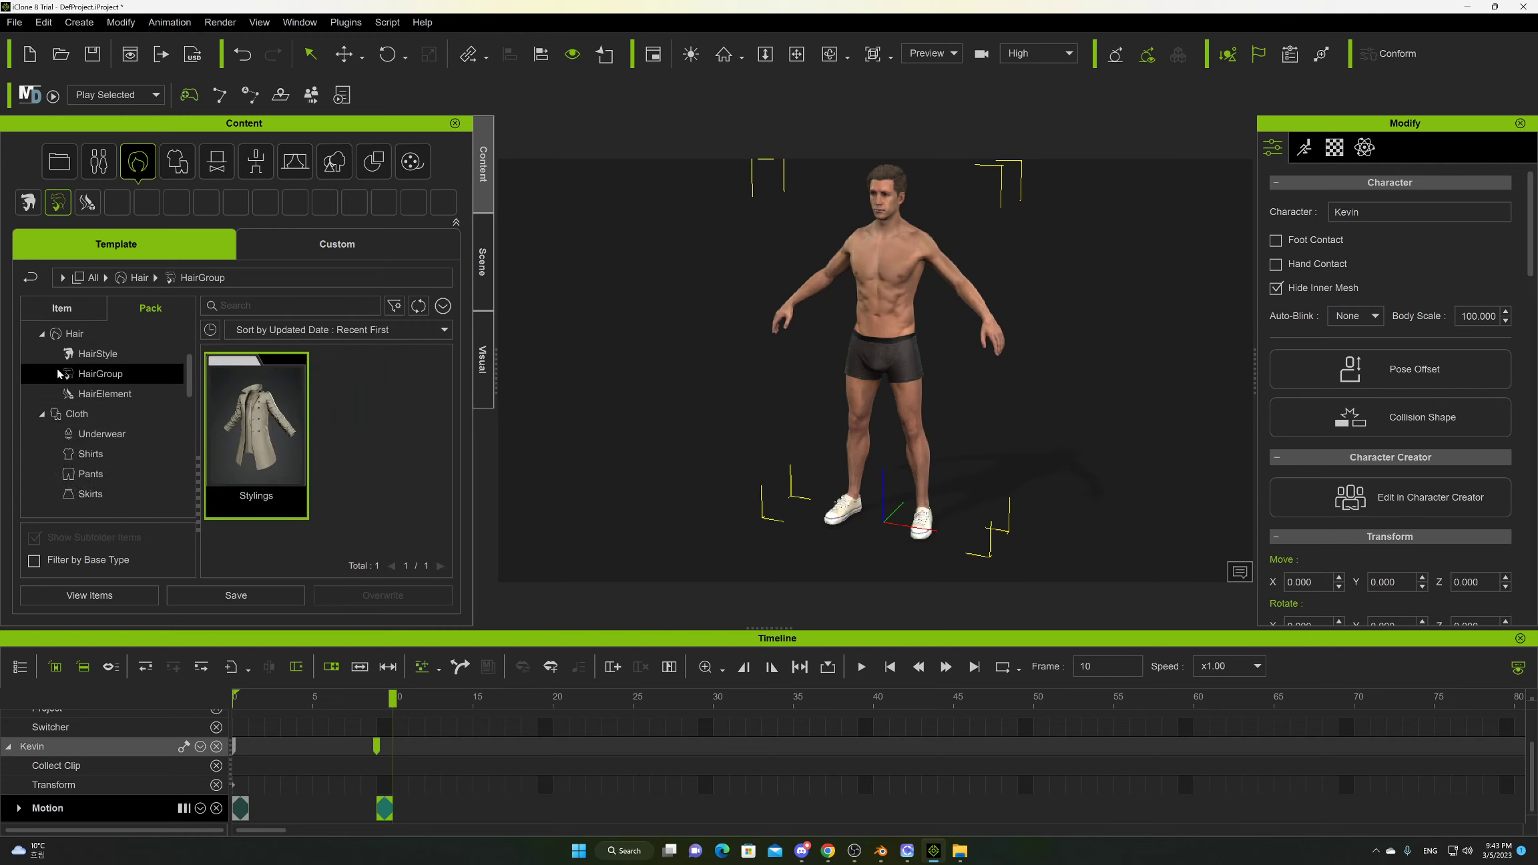
pyautogui.click(41, 333)
pyautogui.click(41, 355)
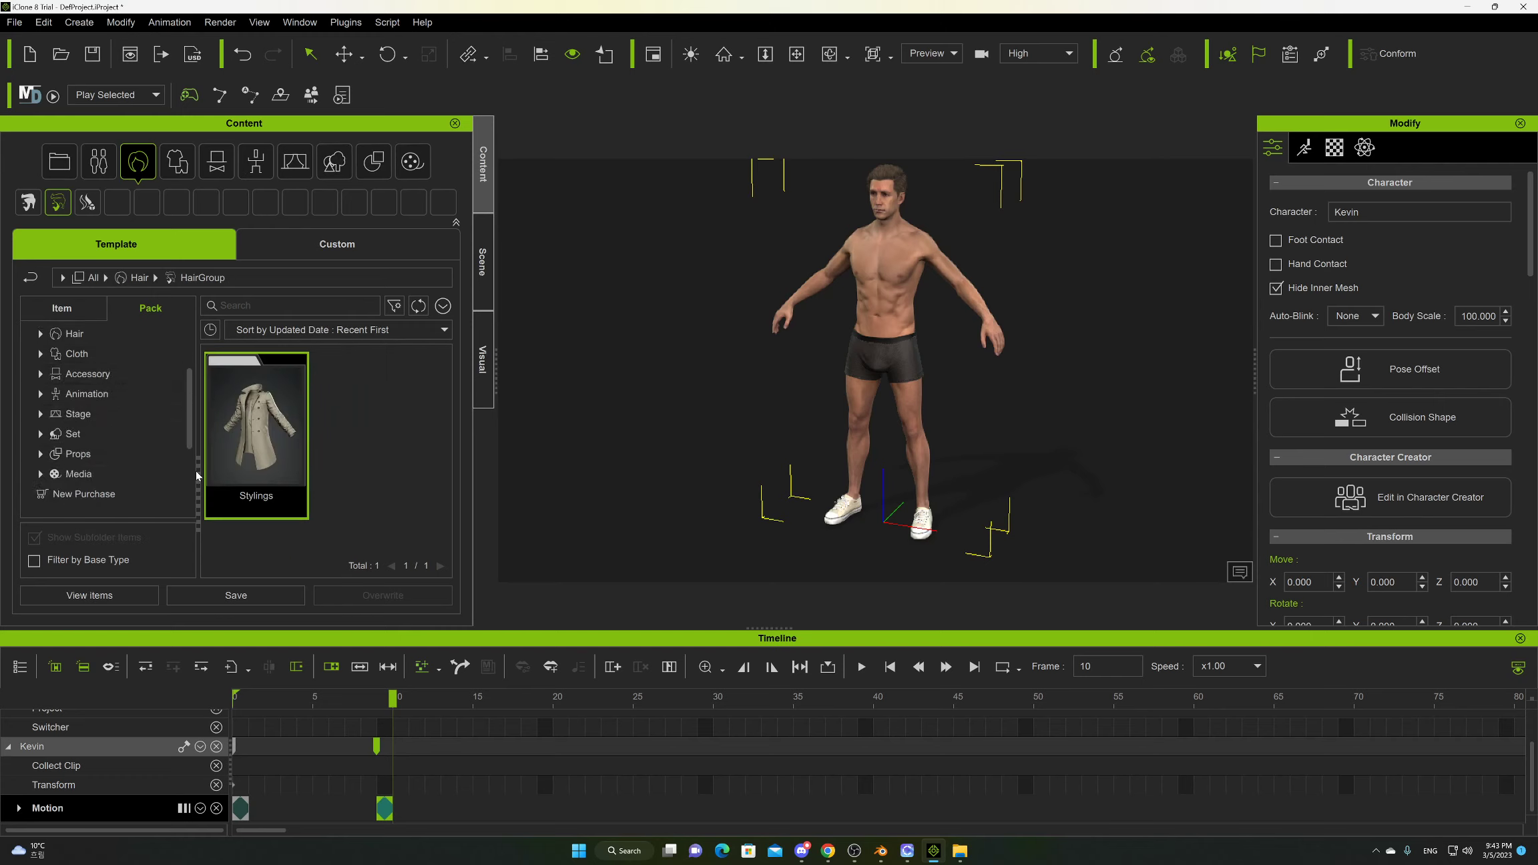
pyautogui.scroll(-1, 112, 461)
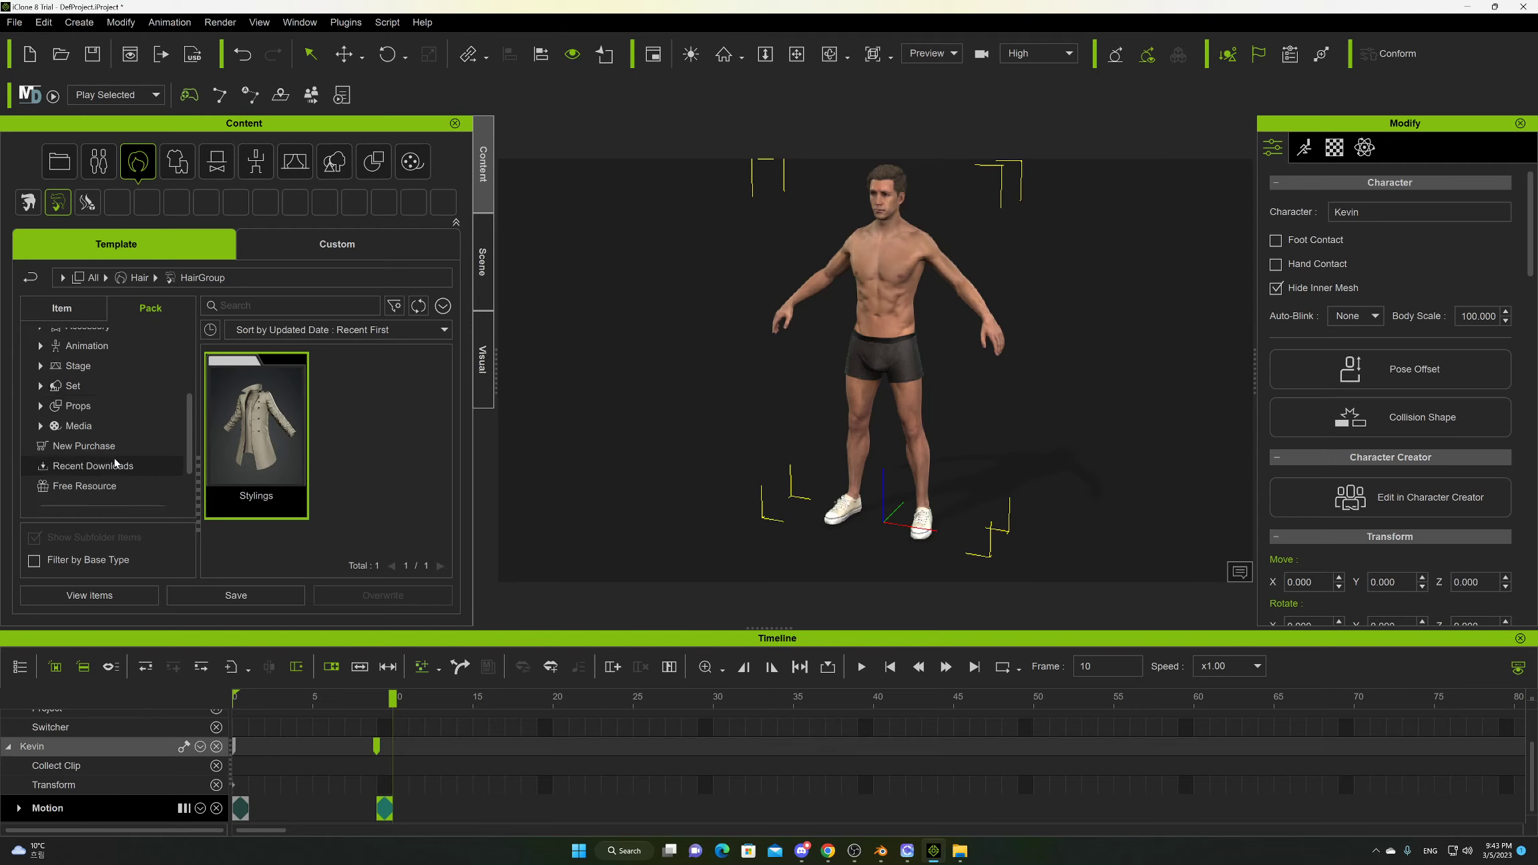
pyautogui.click(41, 345)
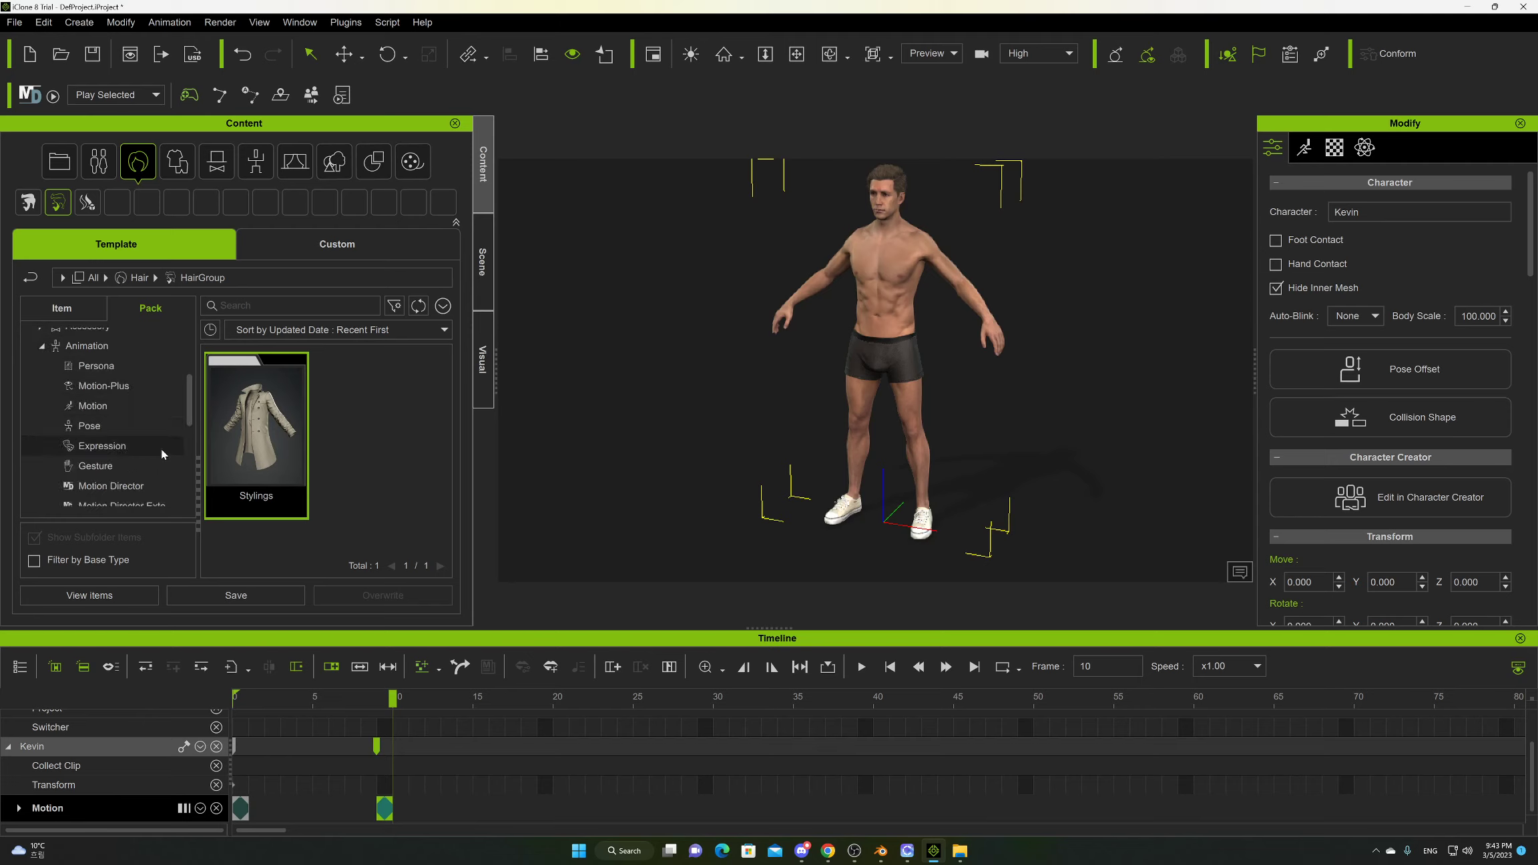
pyautogui.click(100, 345)
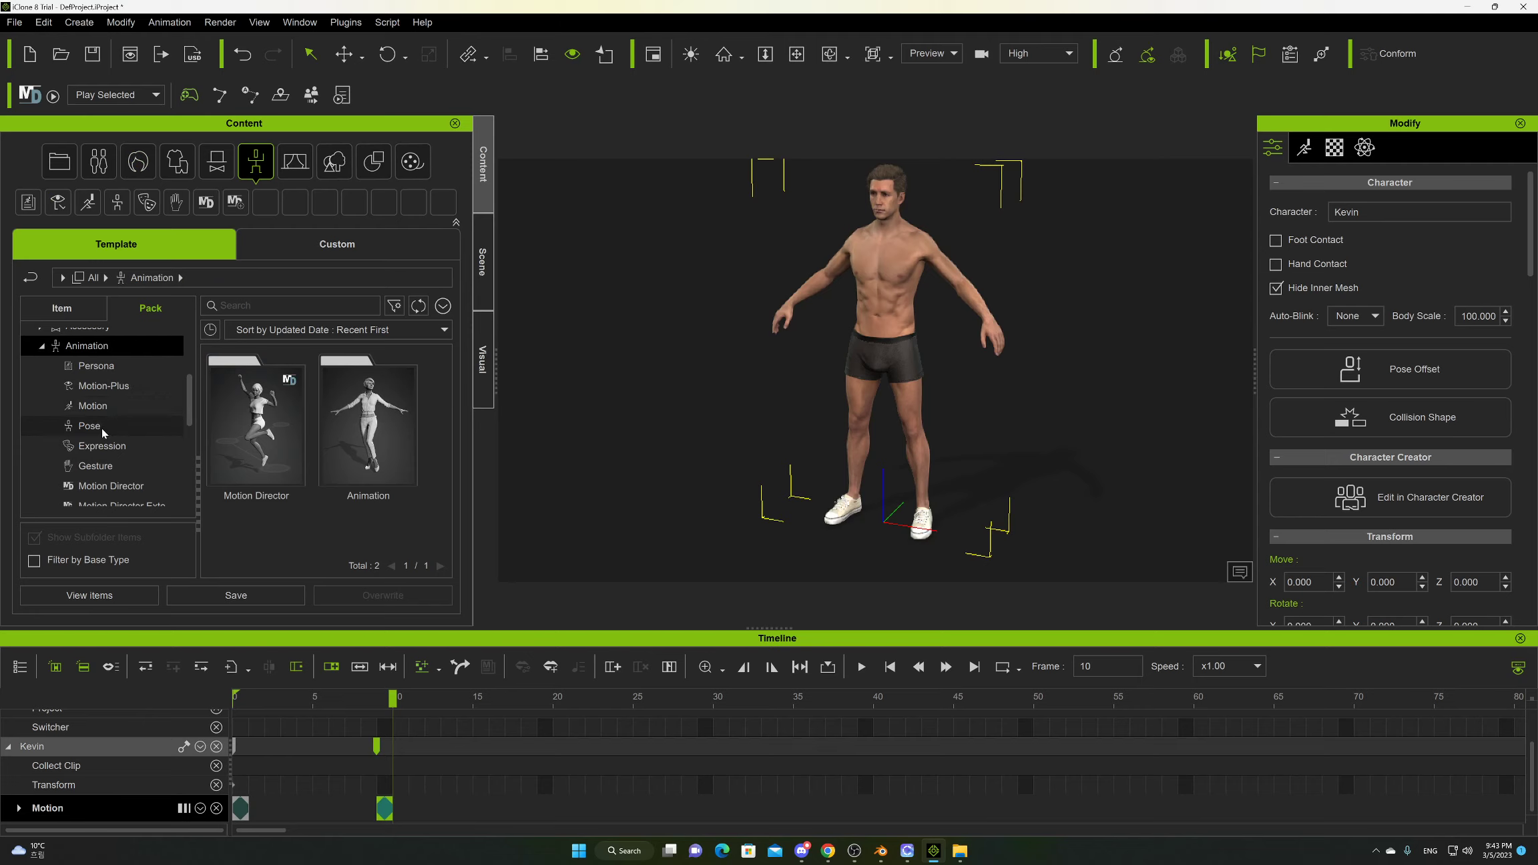
pyautogui.click(101, 407)
pyautogui.click(265, 438)
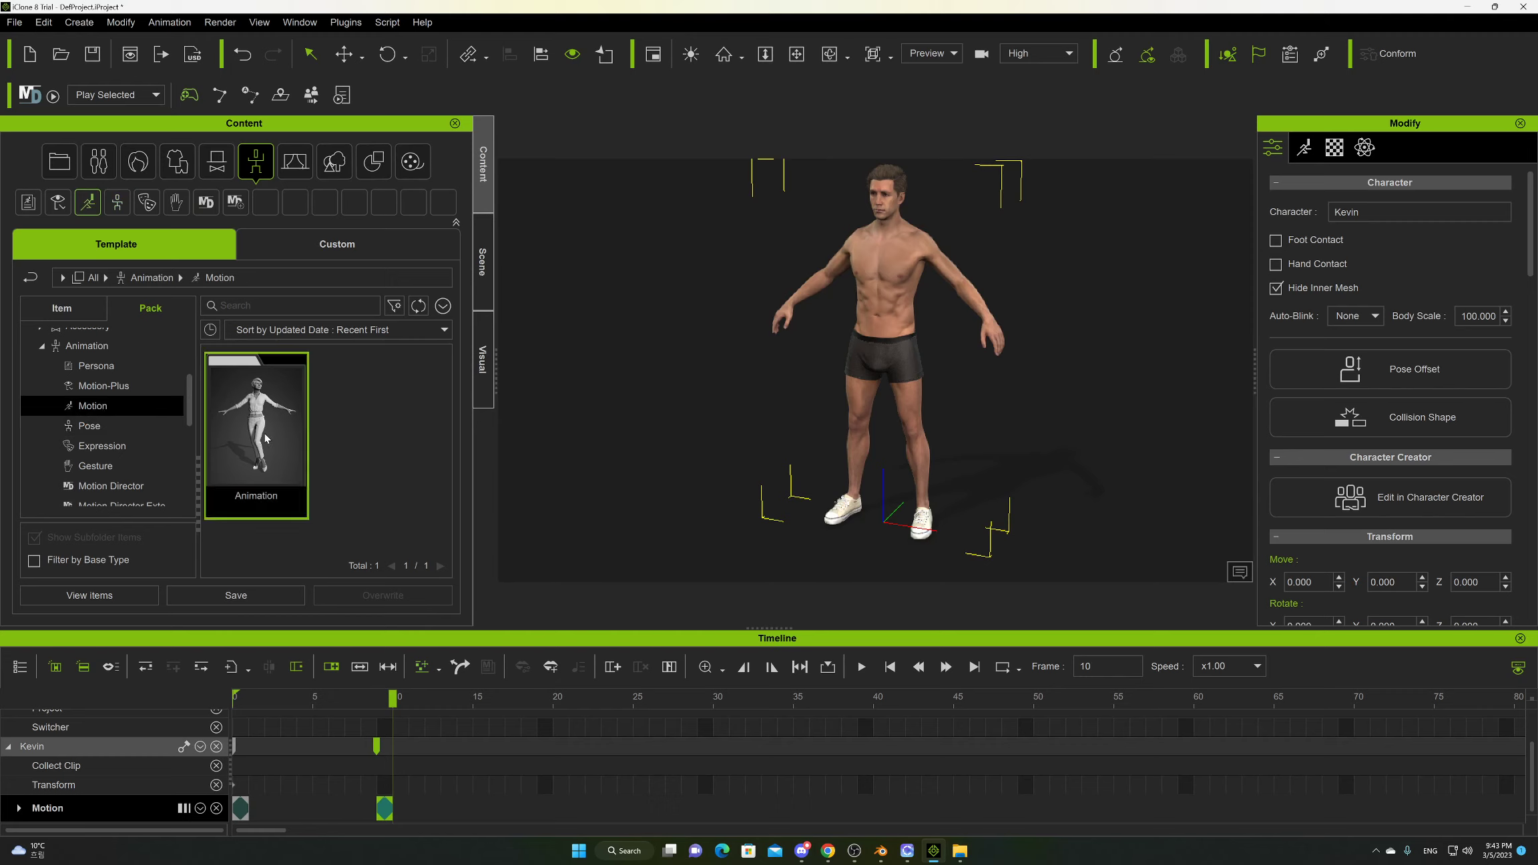
pyautogui.doubleClick(265, 439)
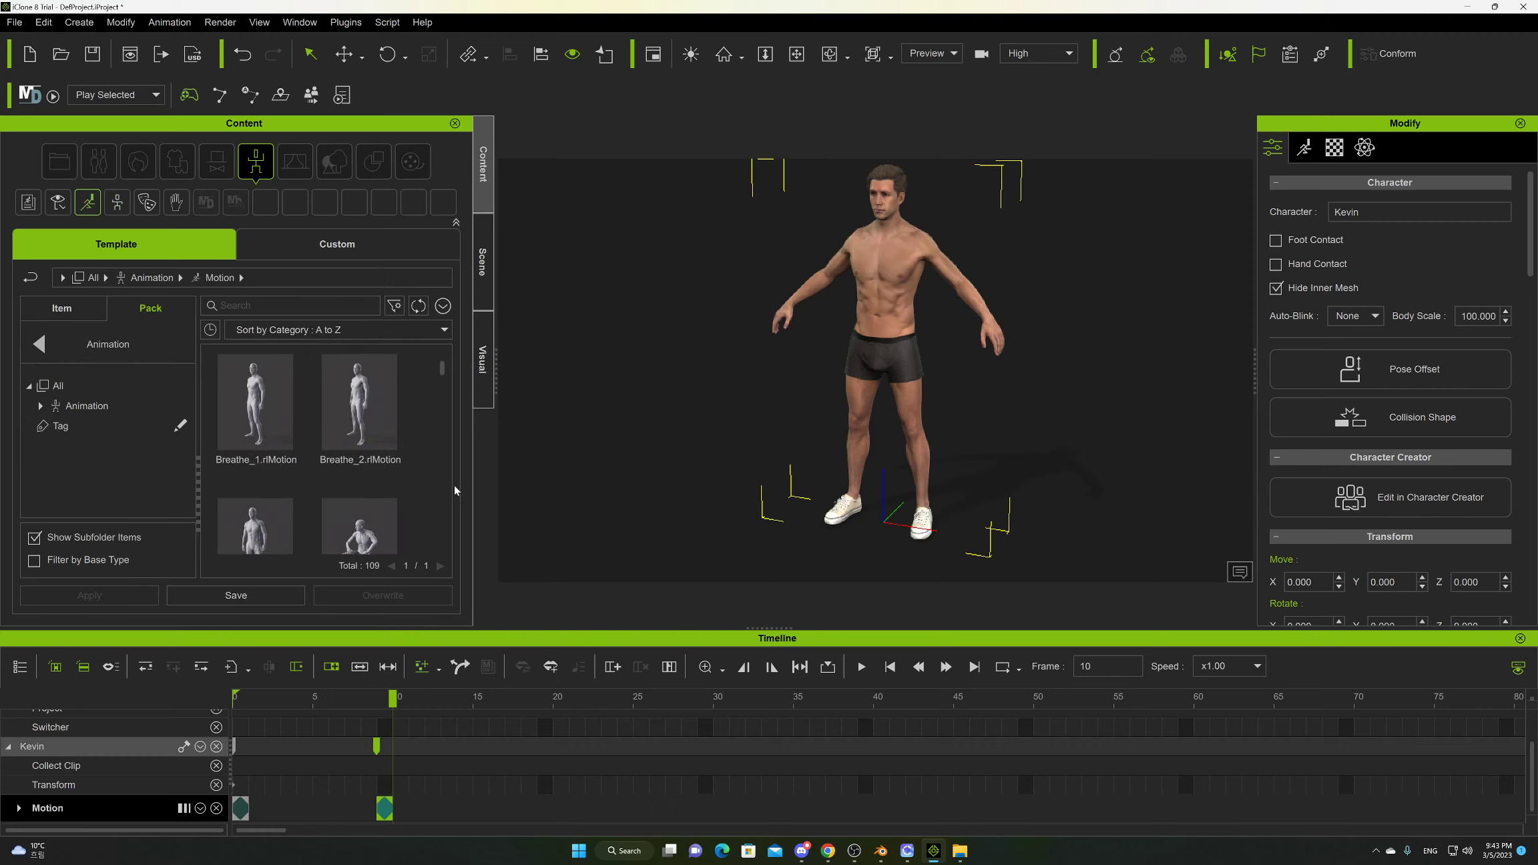
# Examine the Animation pack's motion templates, including those in the Human Male Idle folder.
pyautogui.scroll(-2, 447, 476)
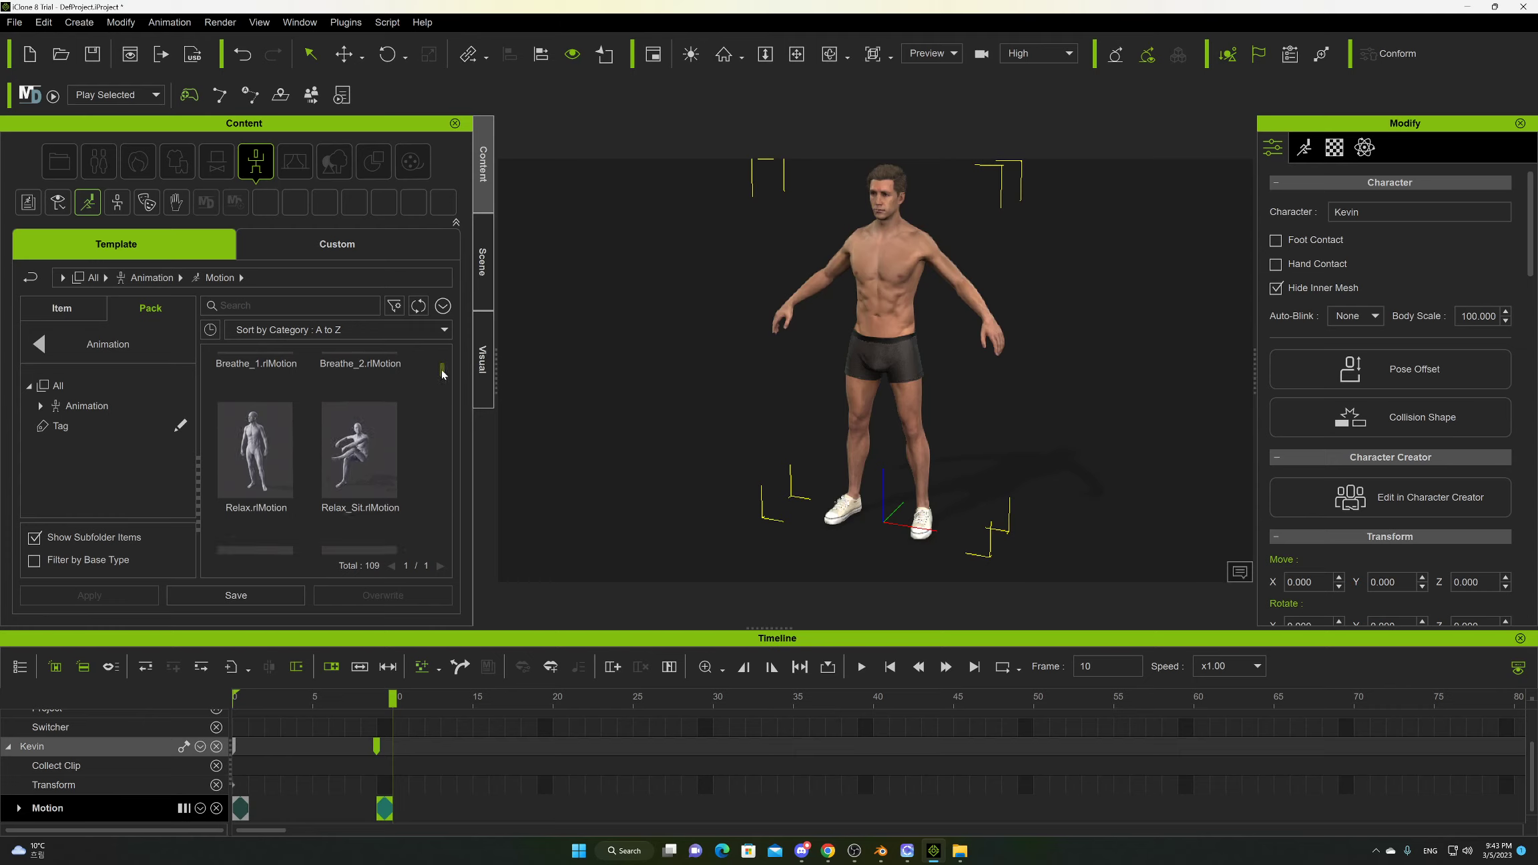
pyautogui.moveTo(442, 370)
pyautogui.mouseDown()
pyautogui.moveTo(441, 417)
pyautogui.moveTo(442, 387)
pyautogui.mouseUp()
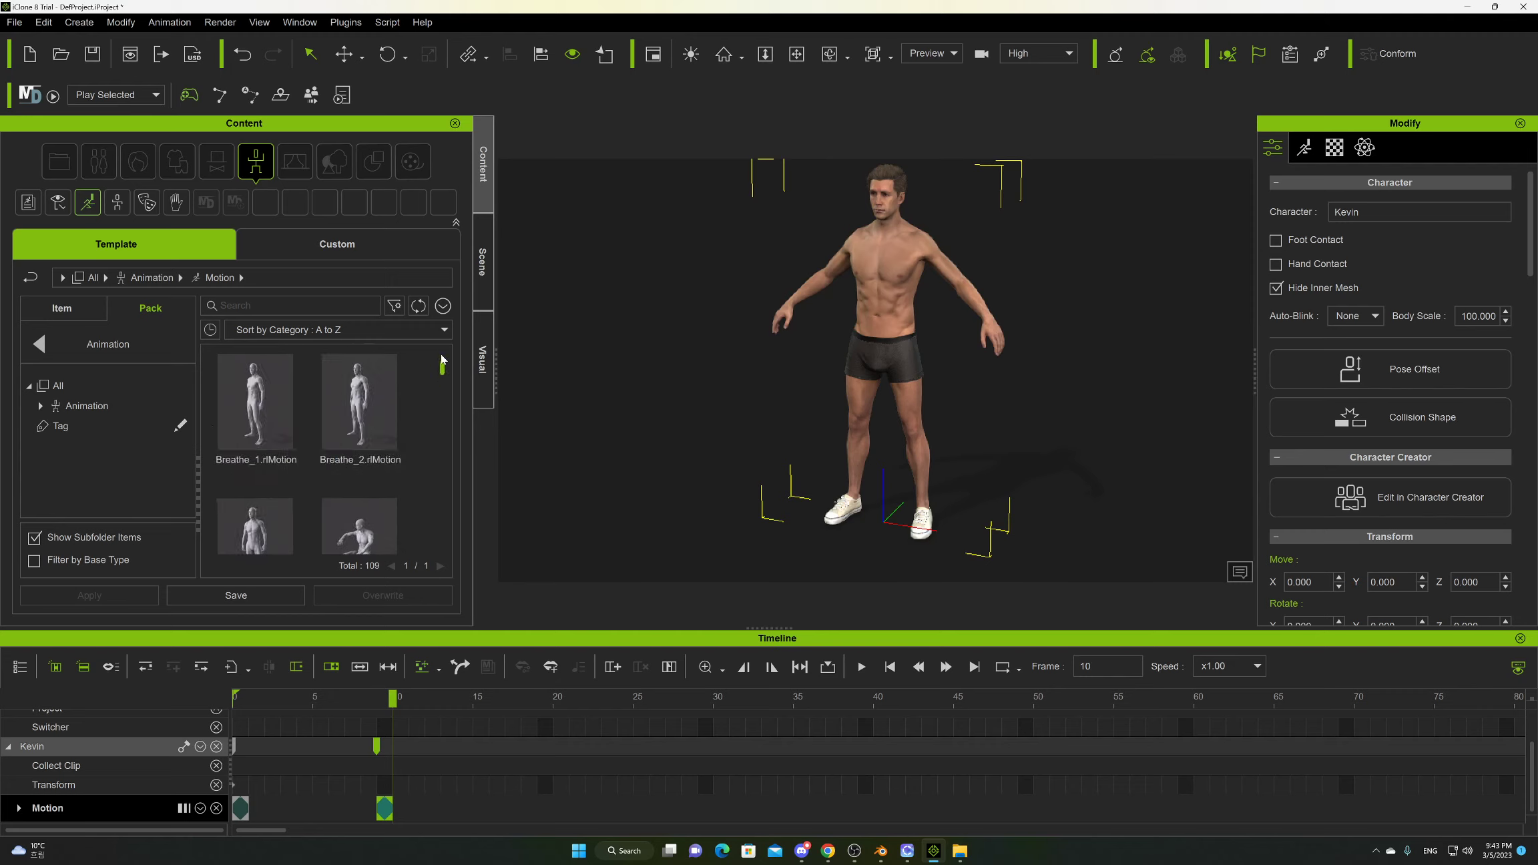
pyautogui.click(42, 407)
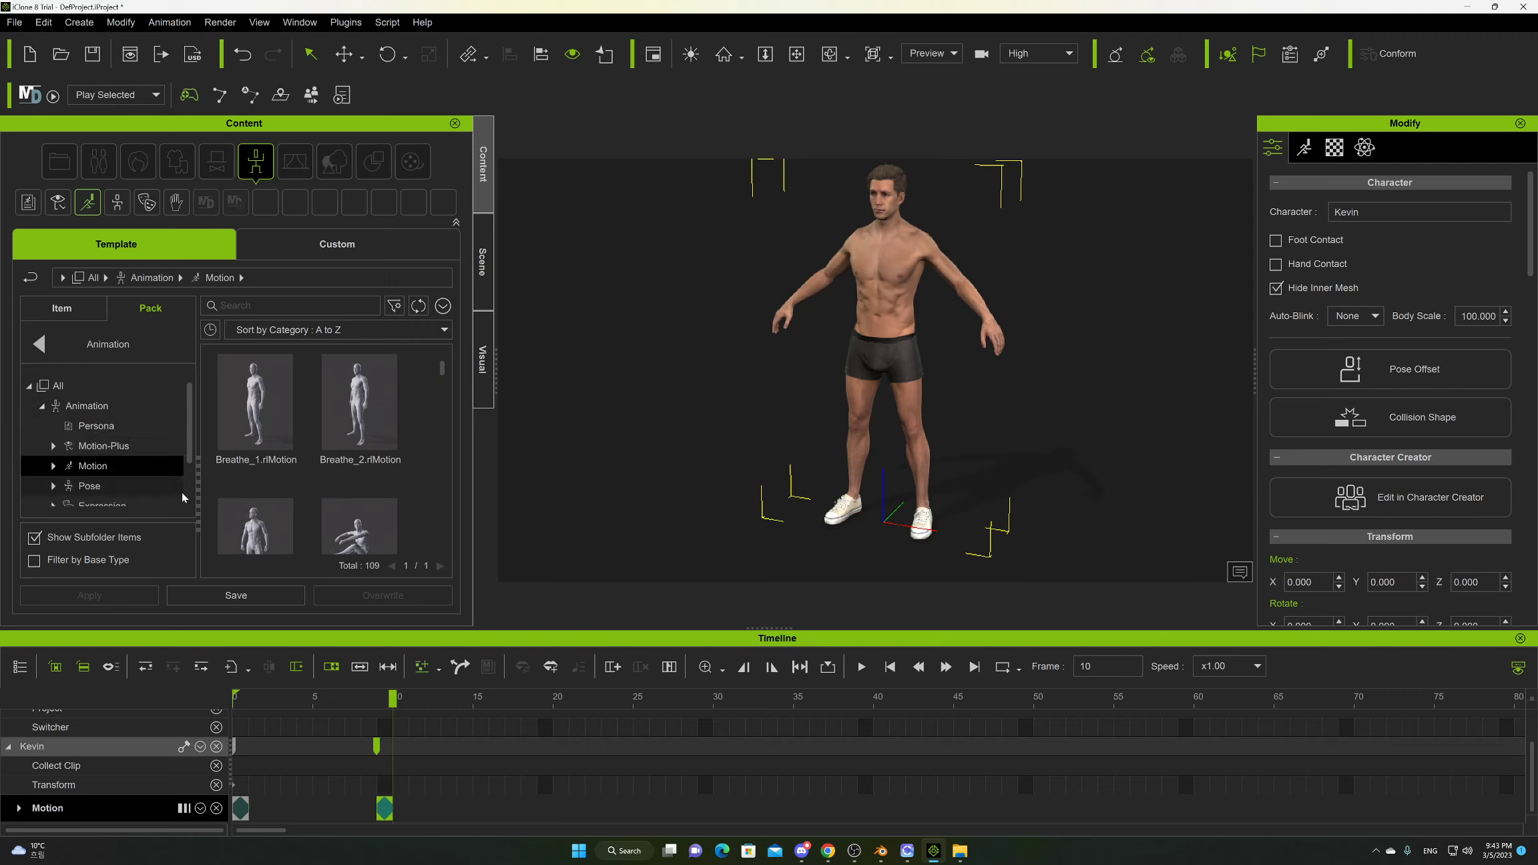
pyautogui.doubleClick(88, 467)
pyautogui.doubleClick(156, 485)
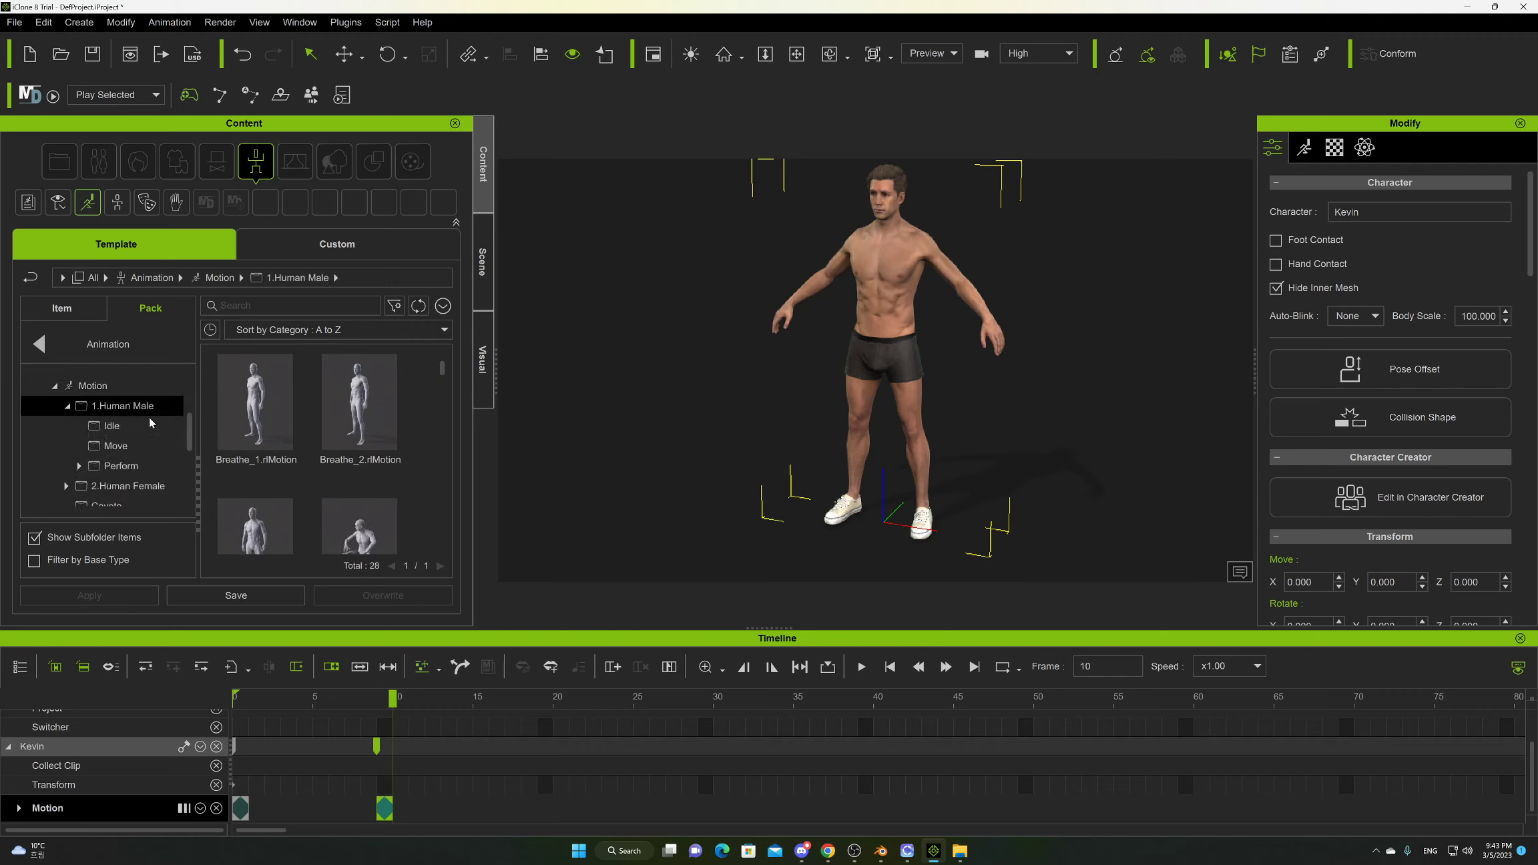
pyautogui.click(124, 426)
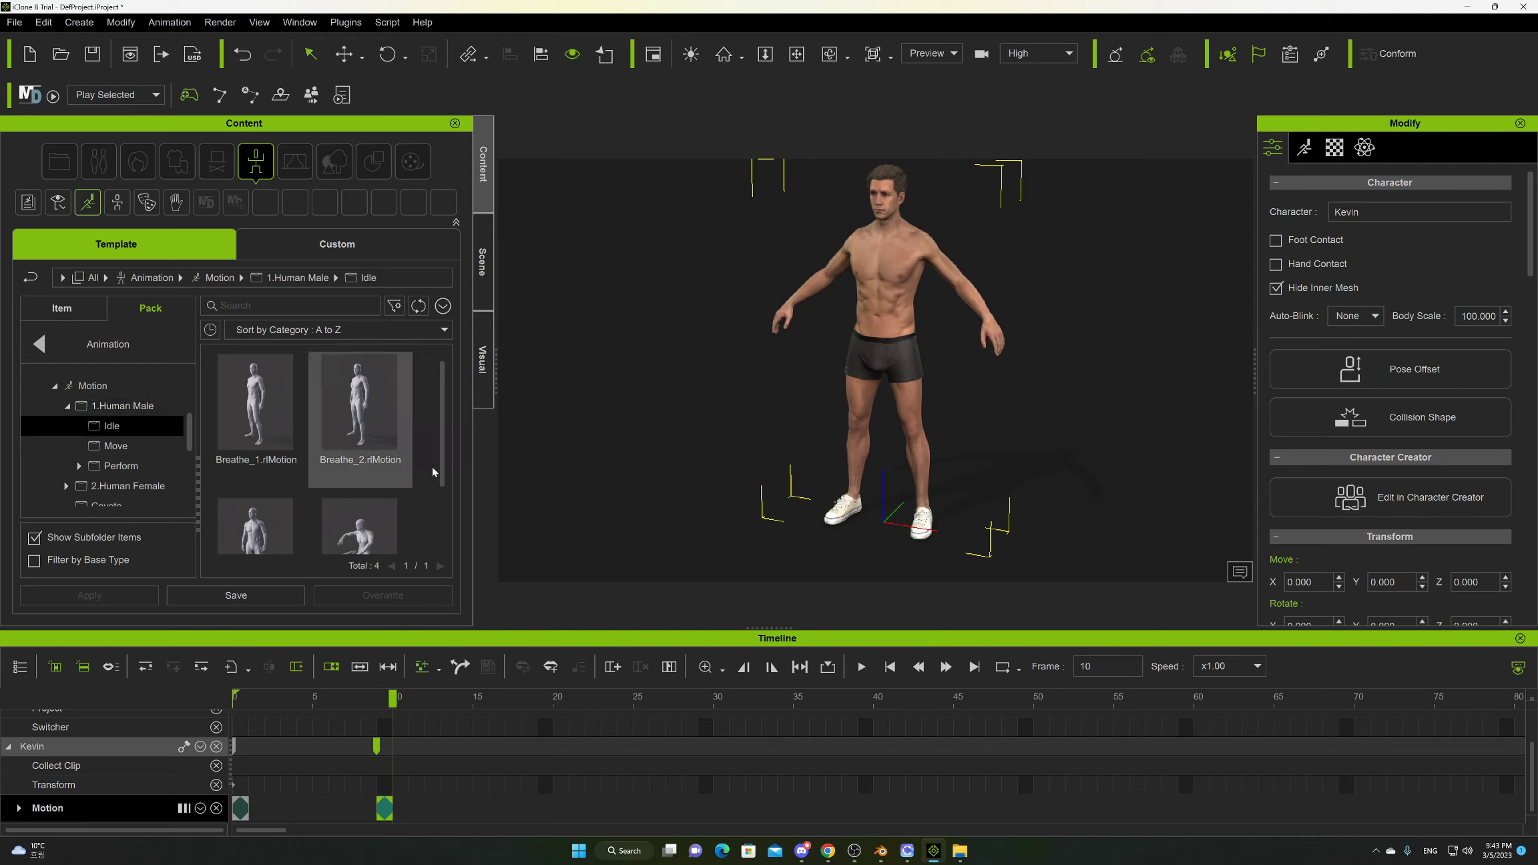
pyautogui.moveTo(440, 473); pyautogui.dragTo(442, 530)
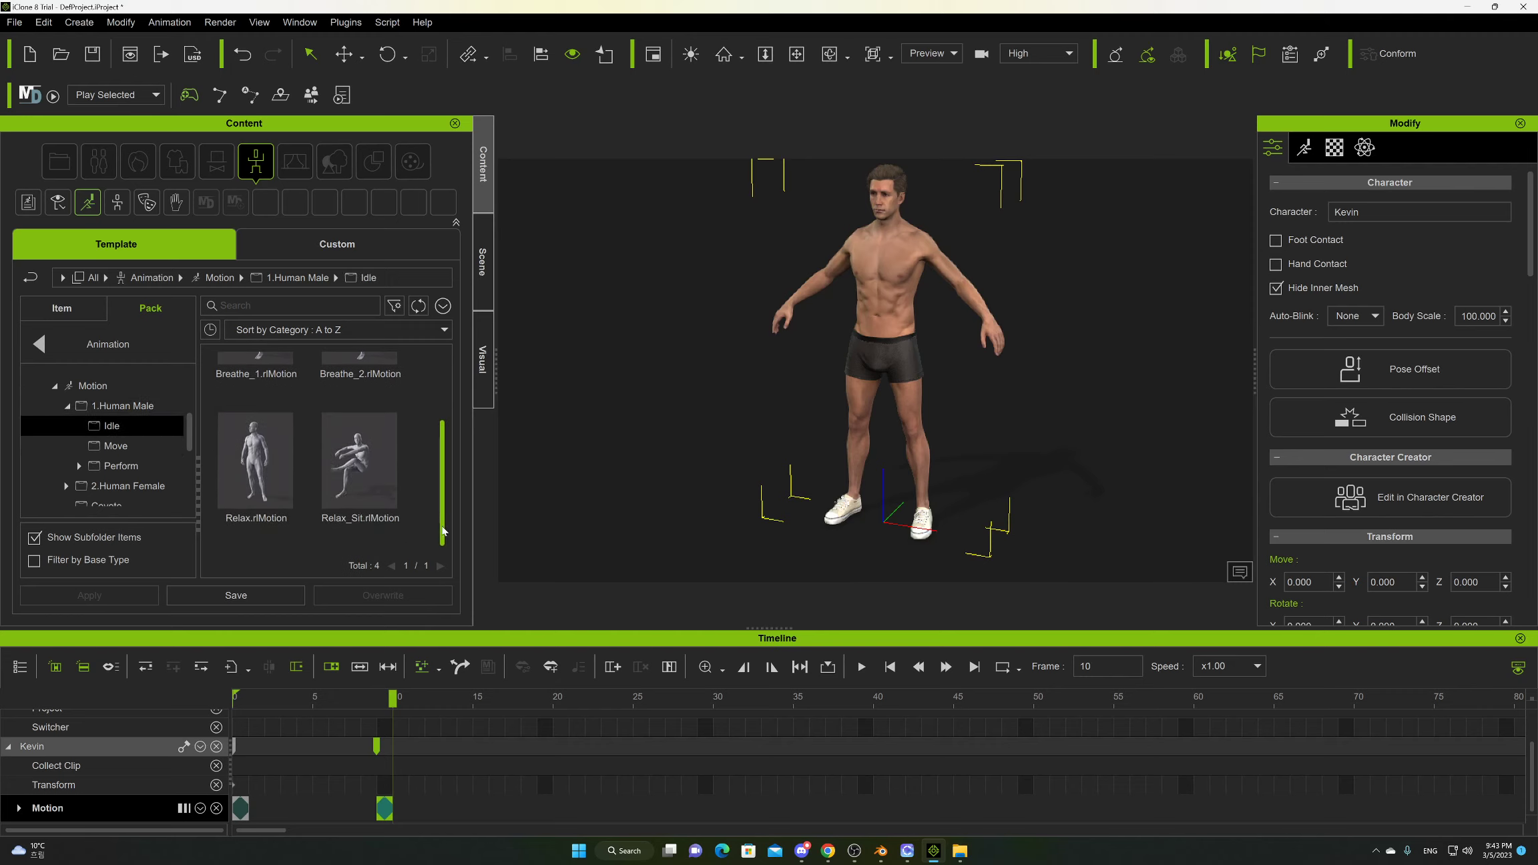
# Apply the Walk Relaxed_2Loop motion from the Human Male Move folder to the avatar at frame 10.
pyautogui.click(116, 445)
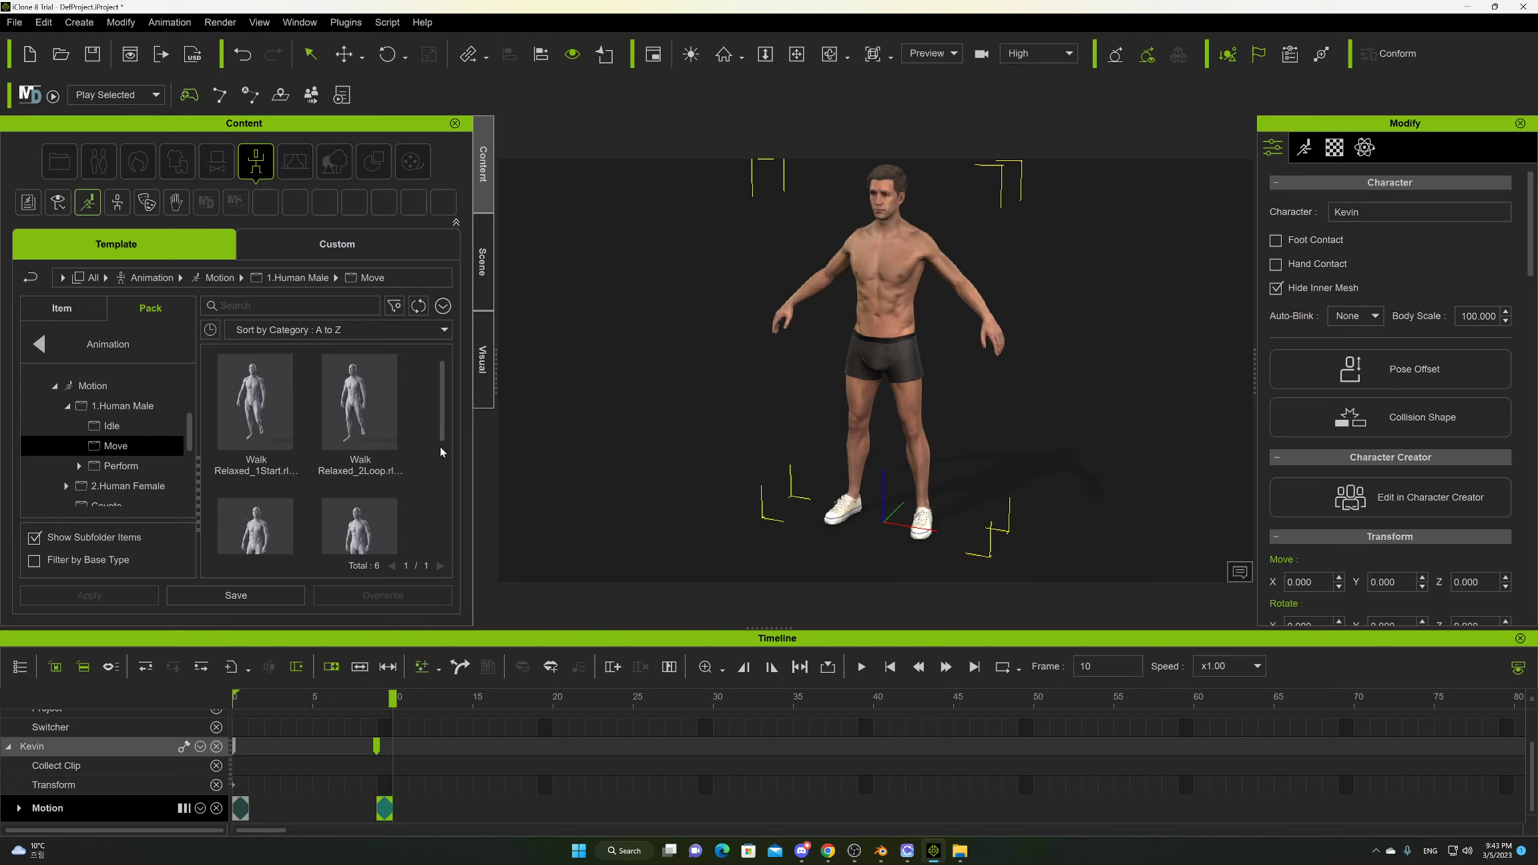
pyautogui.moveTo(442, 429)
pyautogui.mouseDown()
pyautogui.moveTo(443, 530)
pyautogui.moveTo(444, 429)
pyautogui.mouseUp()
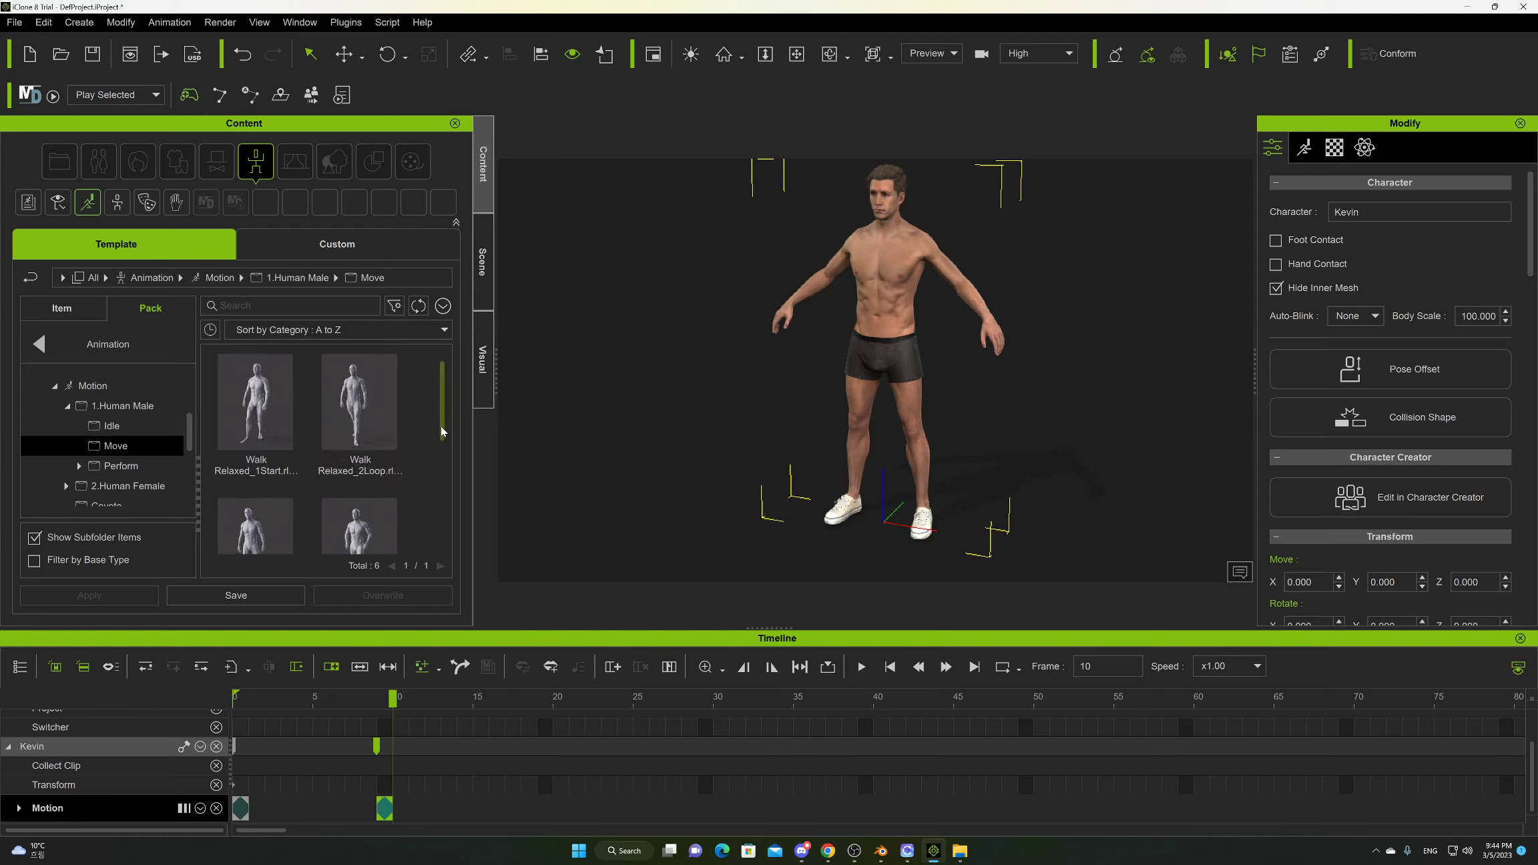
pyautogui.moveTo(443, 428)
pyautogui.mouseDown()
pyautogui.moveTo(444, 461)
pyautogui.moveTo(444, 427)
pyautogui.mouseUp()
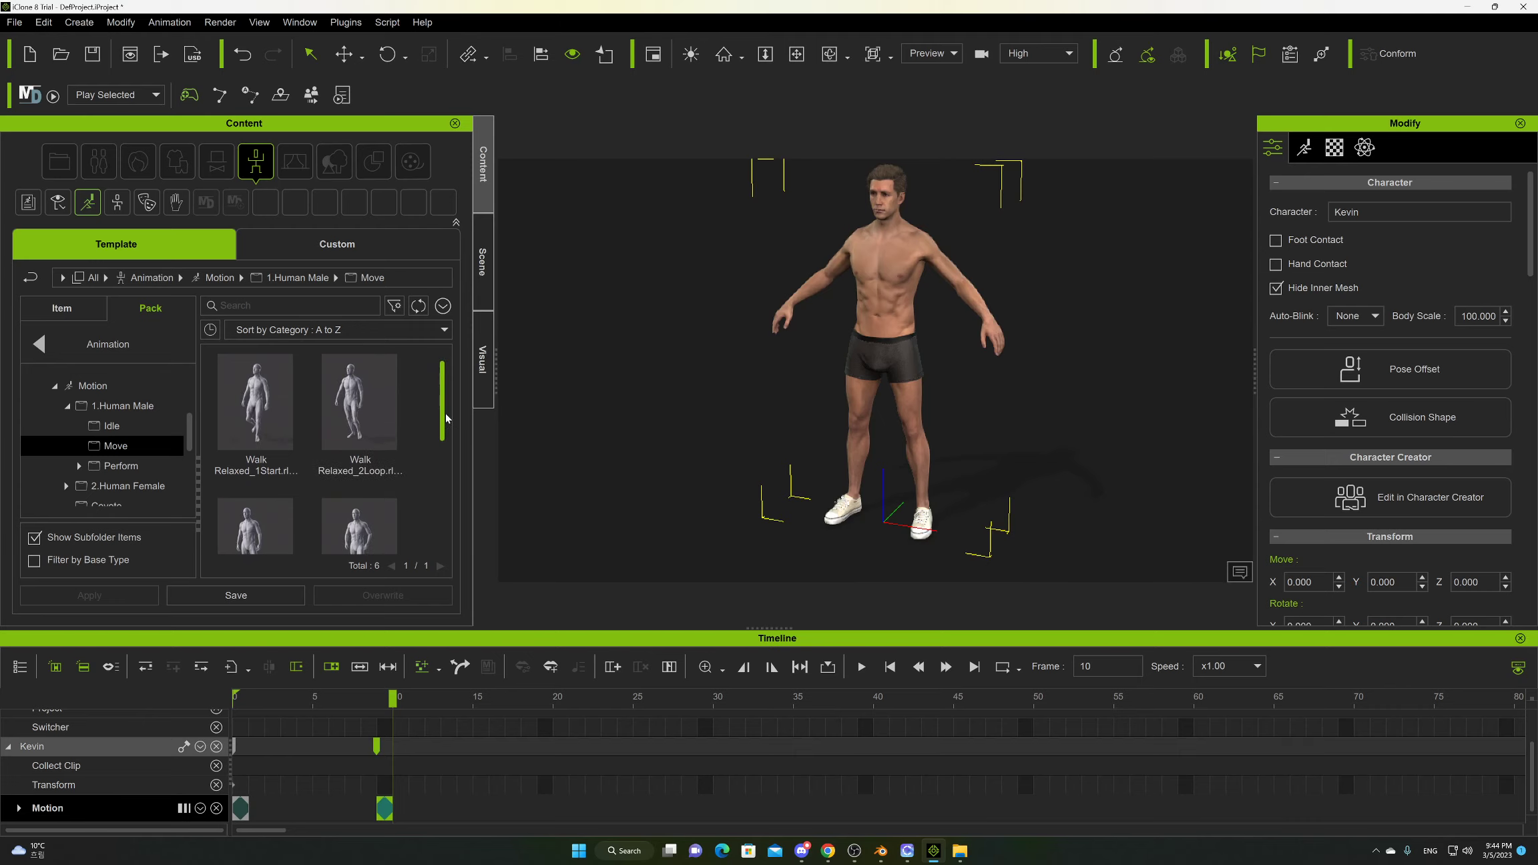
pyautogui.doubleClick(360, 408)
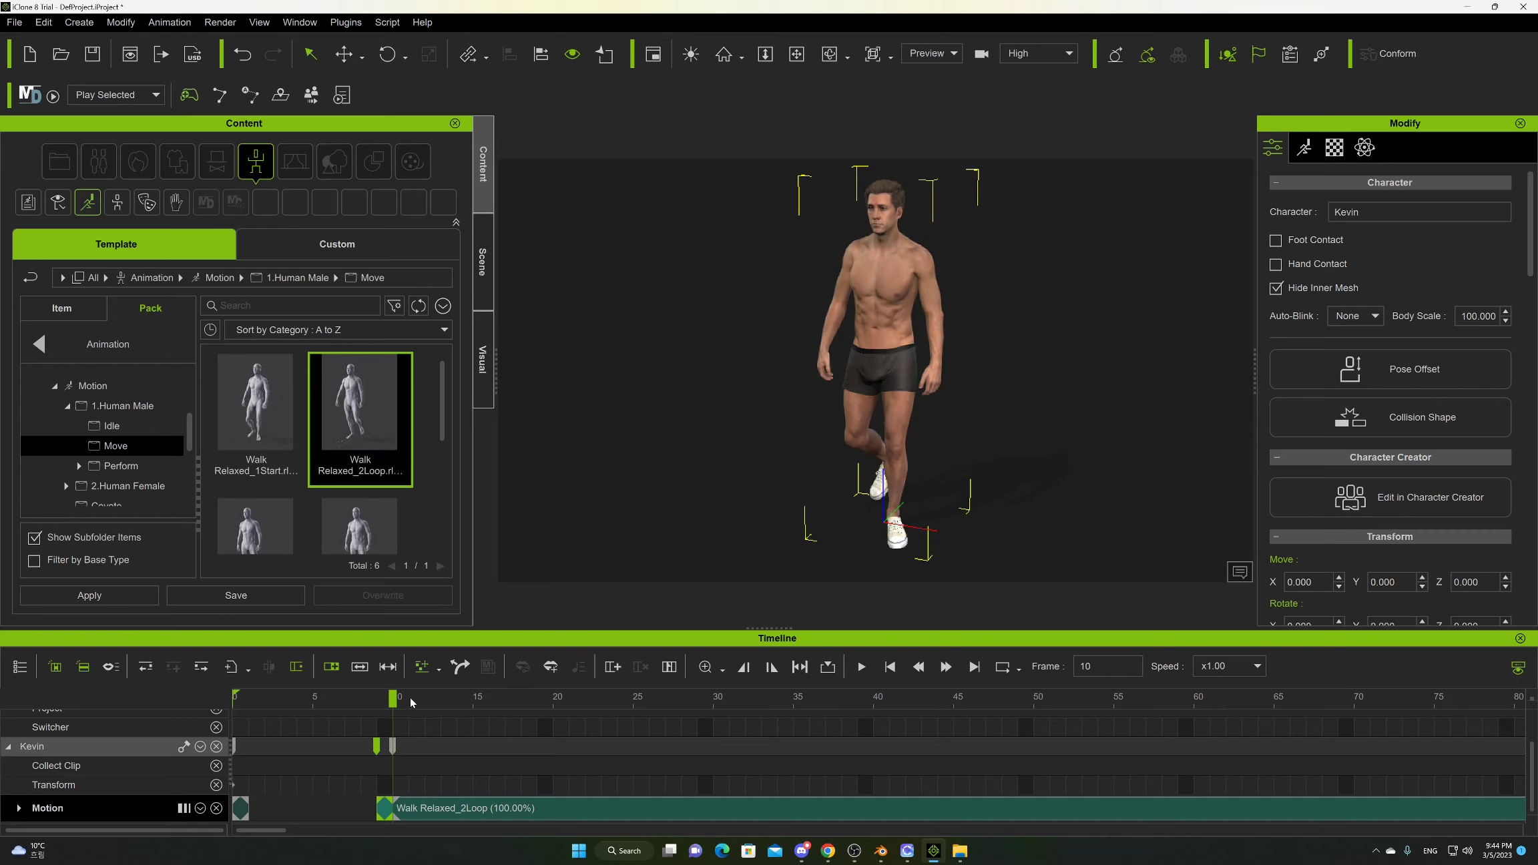
# Extend the transition at the start of the Walk Relaxed_2Loop clip so the blend ends at about frame 19.
pyautogui.moveTo(392, 696); pyautogui.dragTo(555, 719)
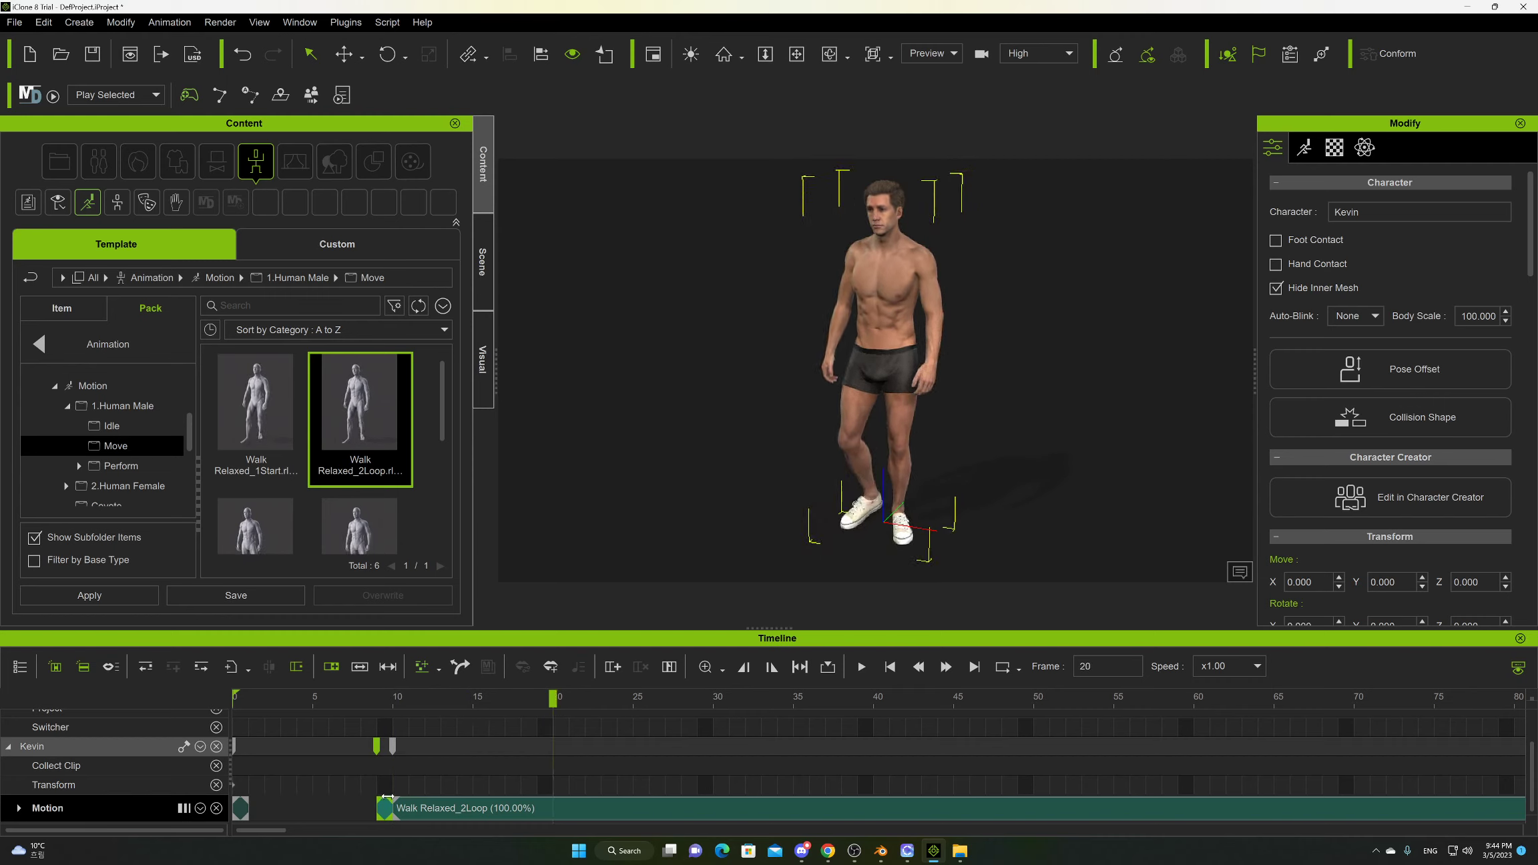
pyautogui.moveTo(388, 796); pyautogui.dragTo(410, 799)
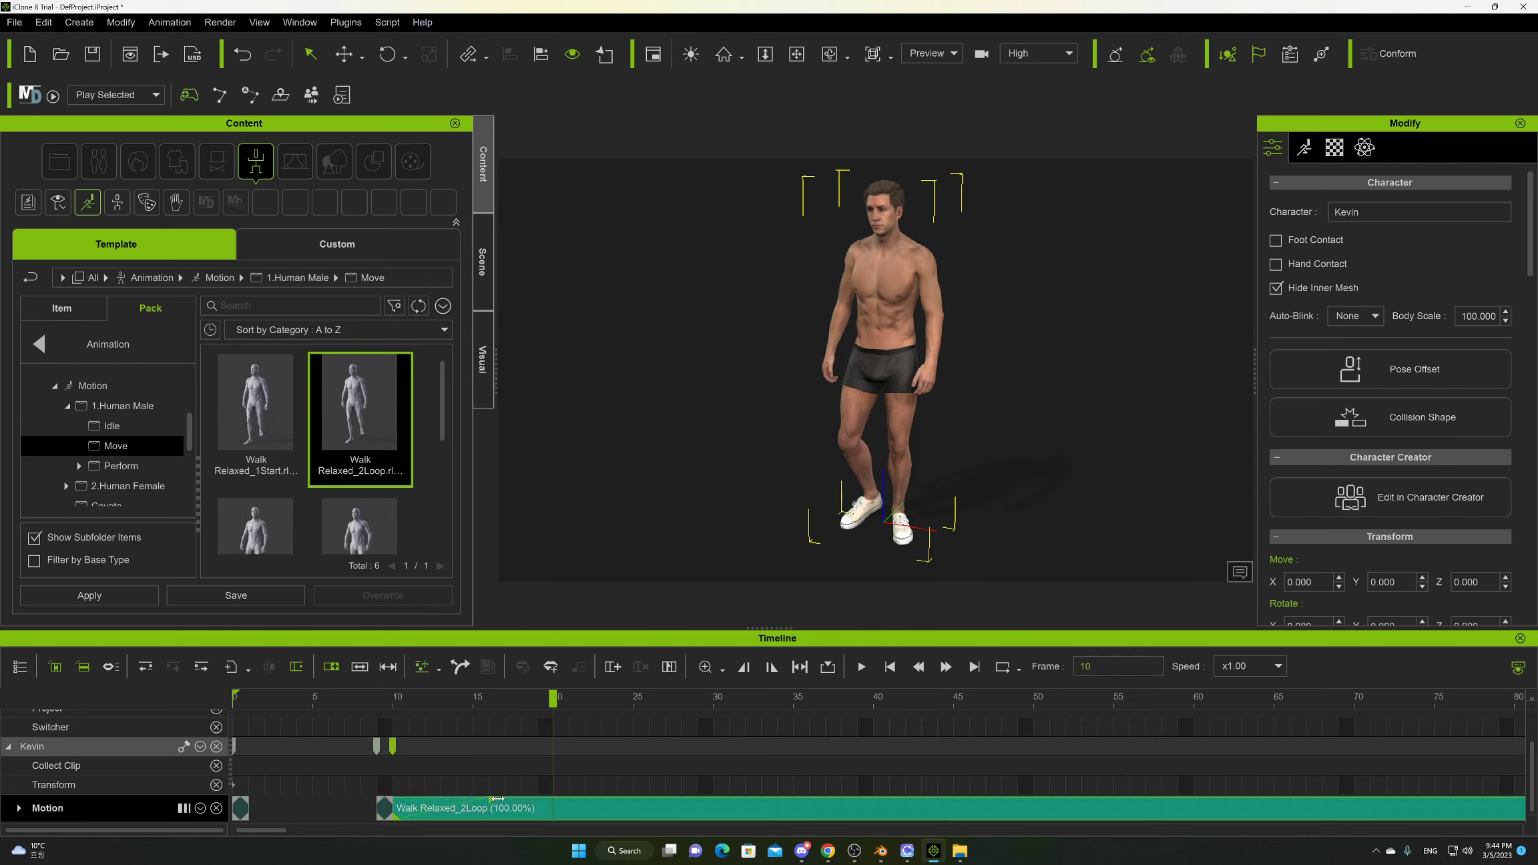
pyautogui.moveTo(574, 798); pyautogui.dragTo(573, 797)
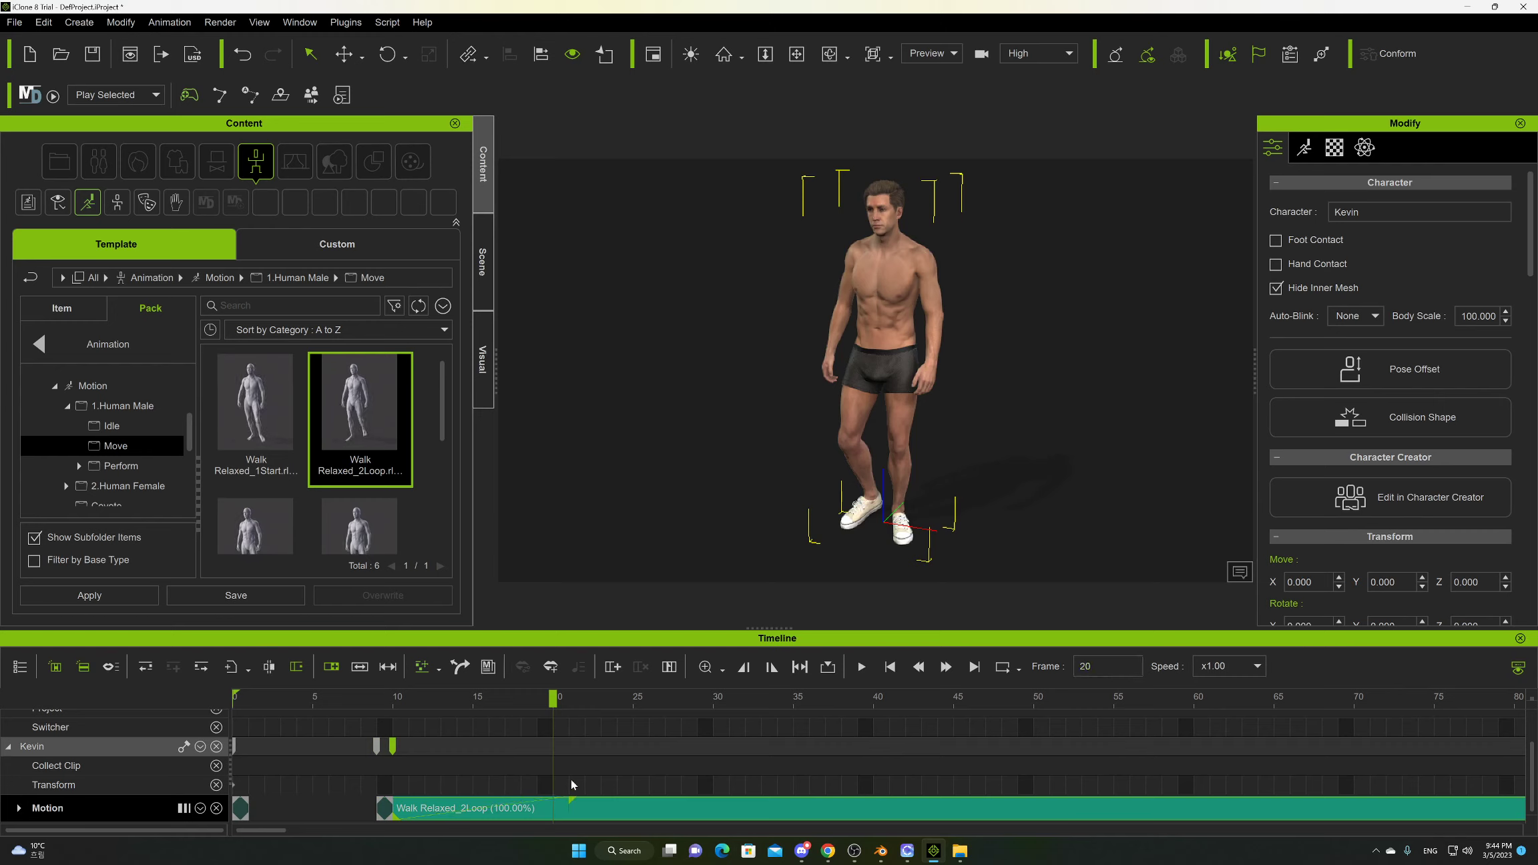
pyautogui.moveTo(561, 706); pyautogui.dragTo(489, 739)
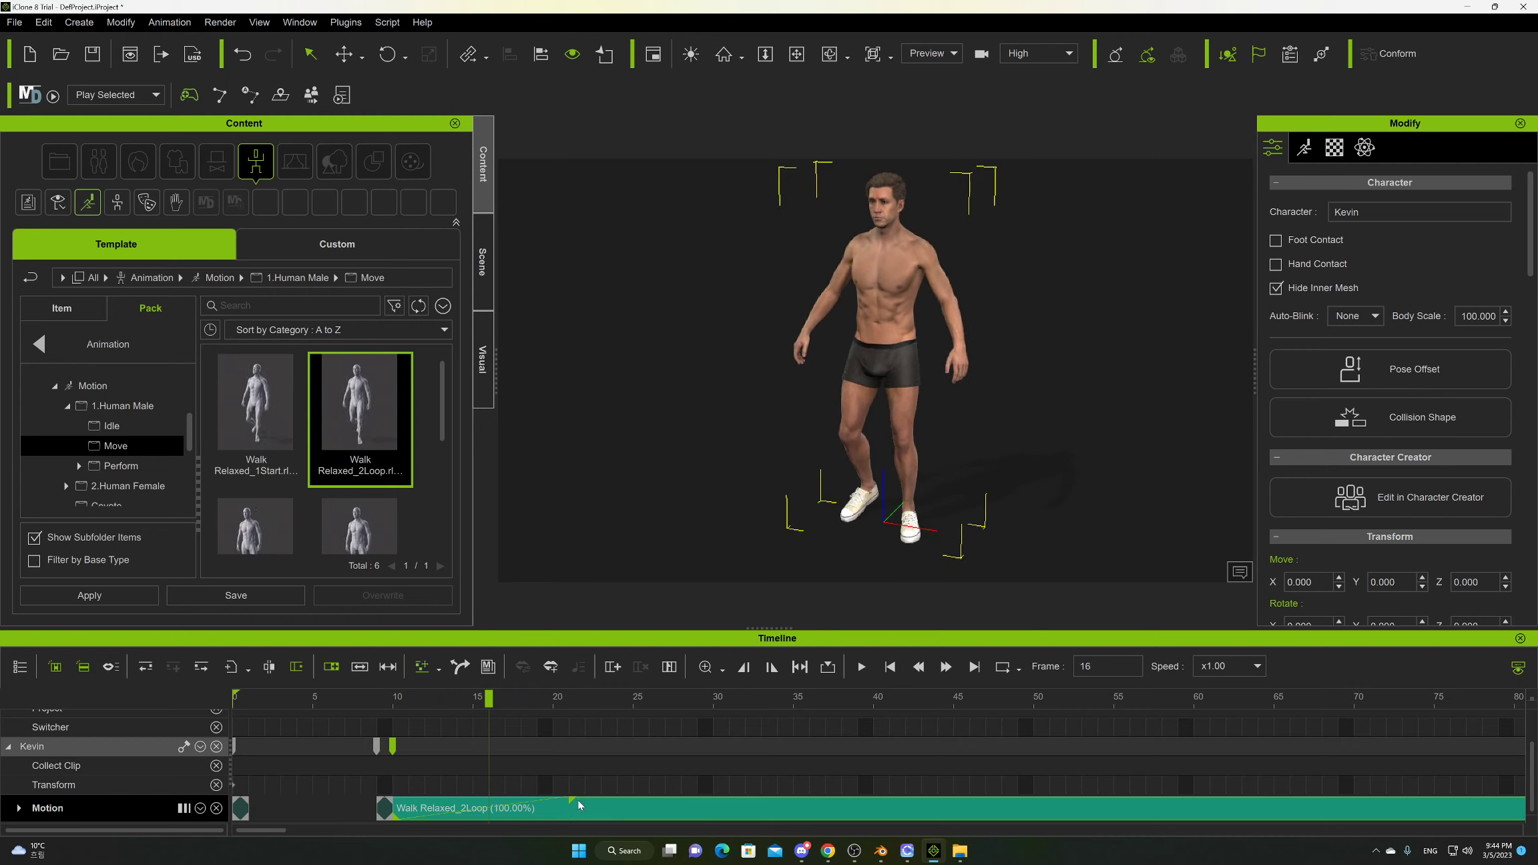
pyautogui.moveTo(568, 800); pyautogui.dragTo(555, 798)
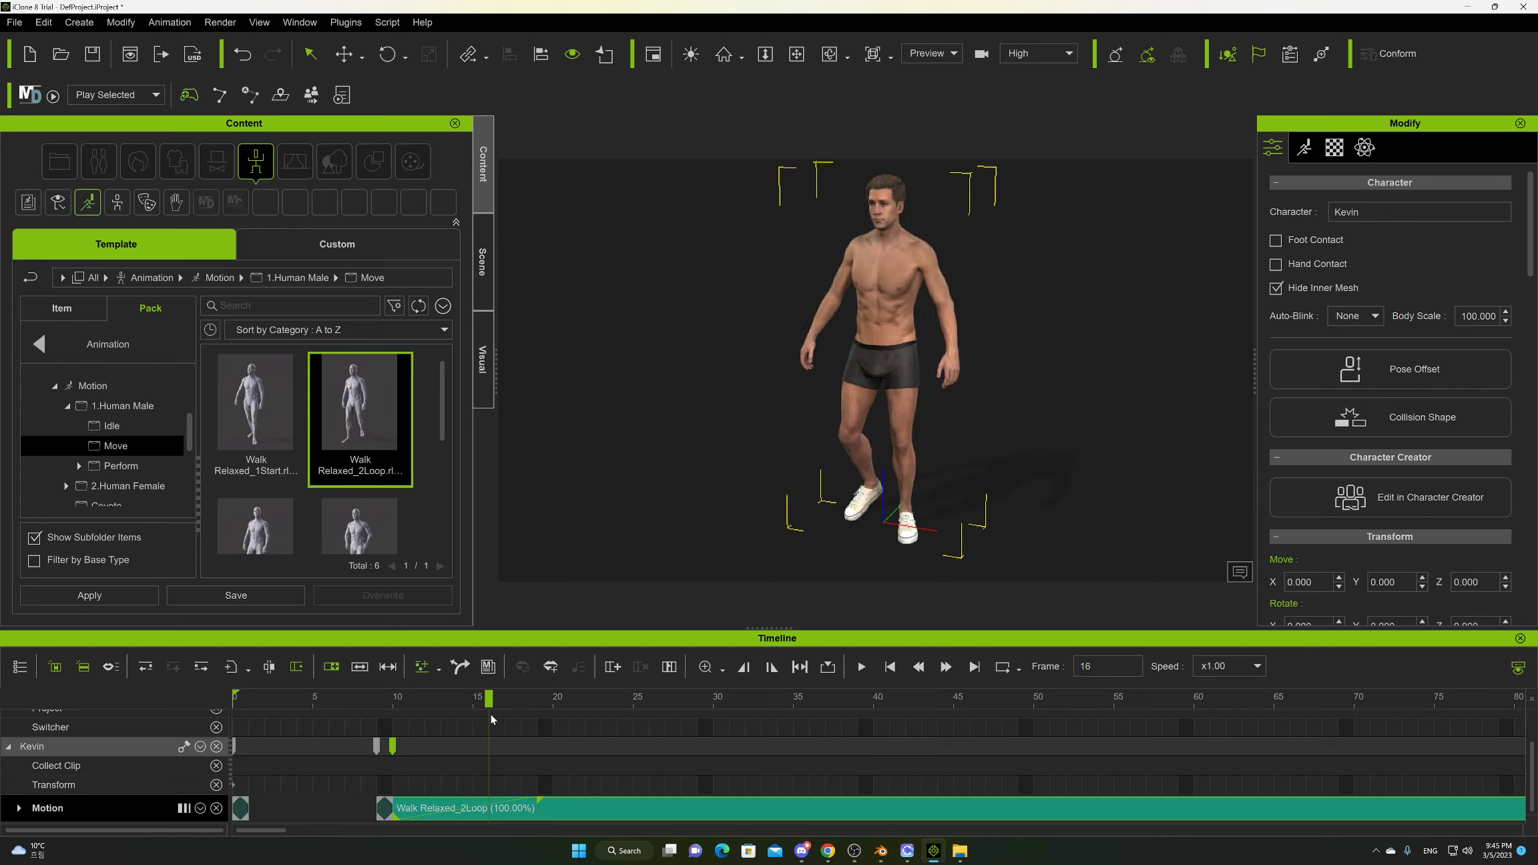
# Play the animation past the end of the walk clip and again from frame 0, pausing at frame 72.
pyautogui.moveTo(470, 702); pyautogui.dragTo(1348, 707)
pyautogui.click(861, 670)
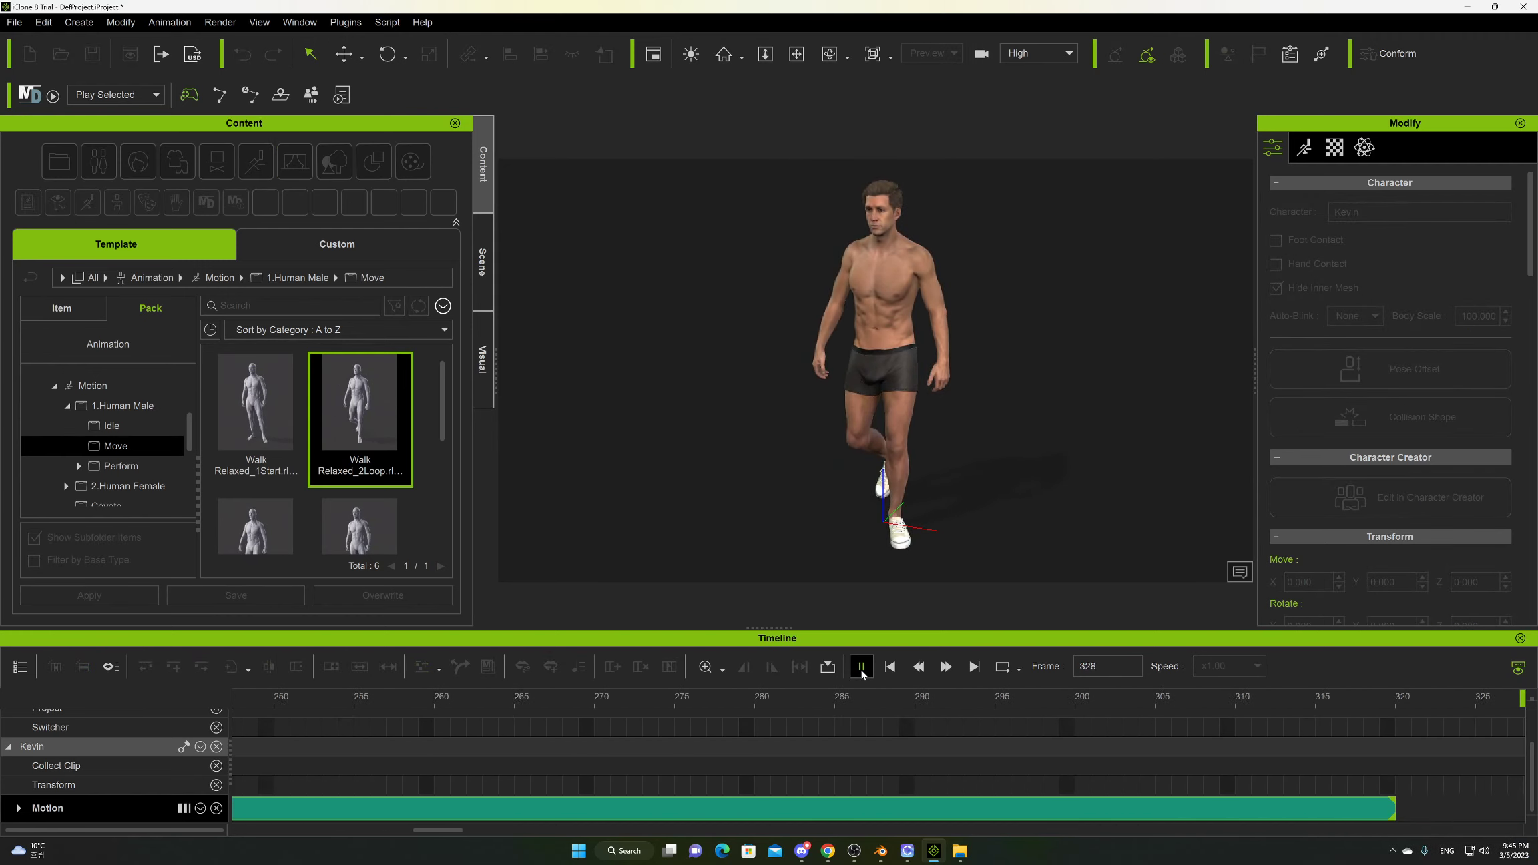
pyautogui.click(862, 667)
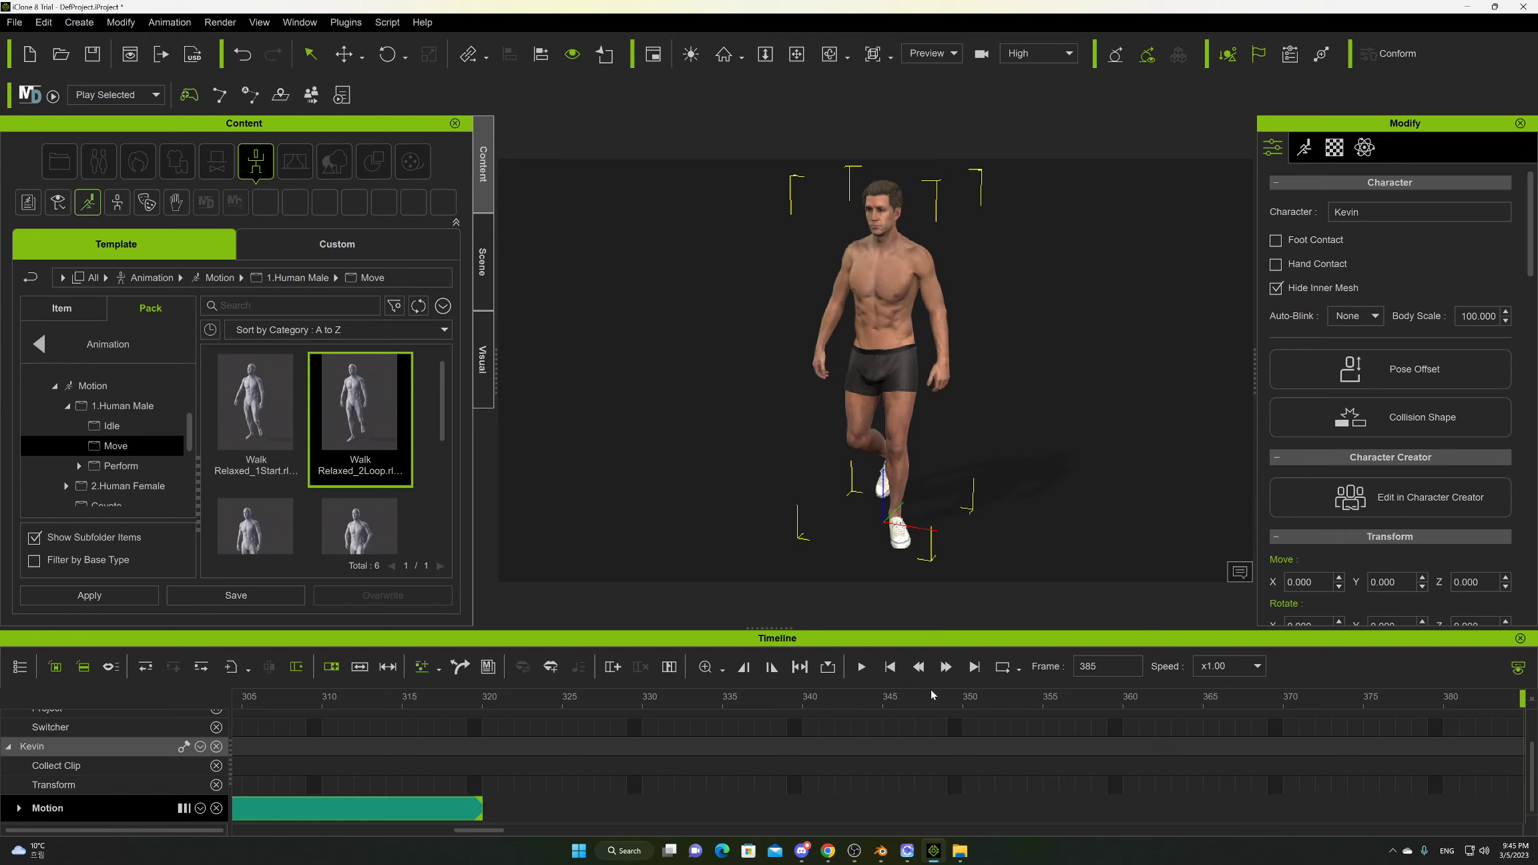
pyautogui.click(888, 667)
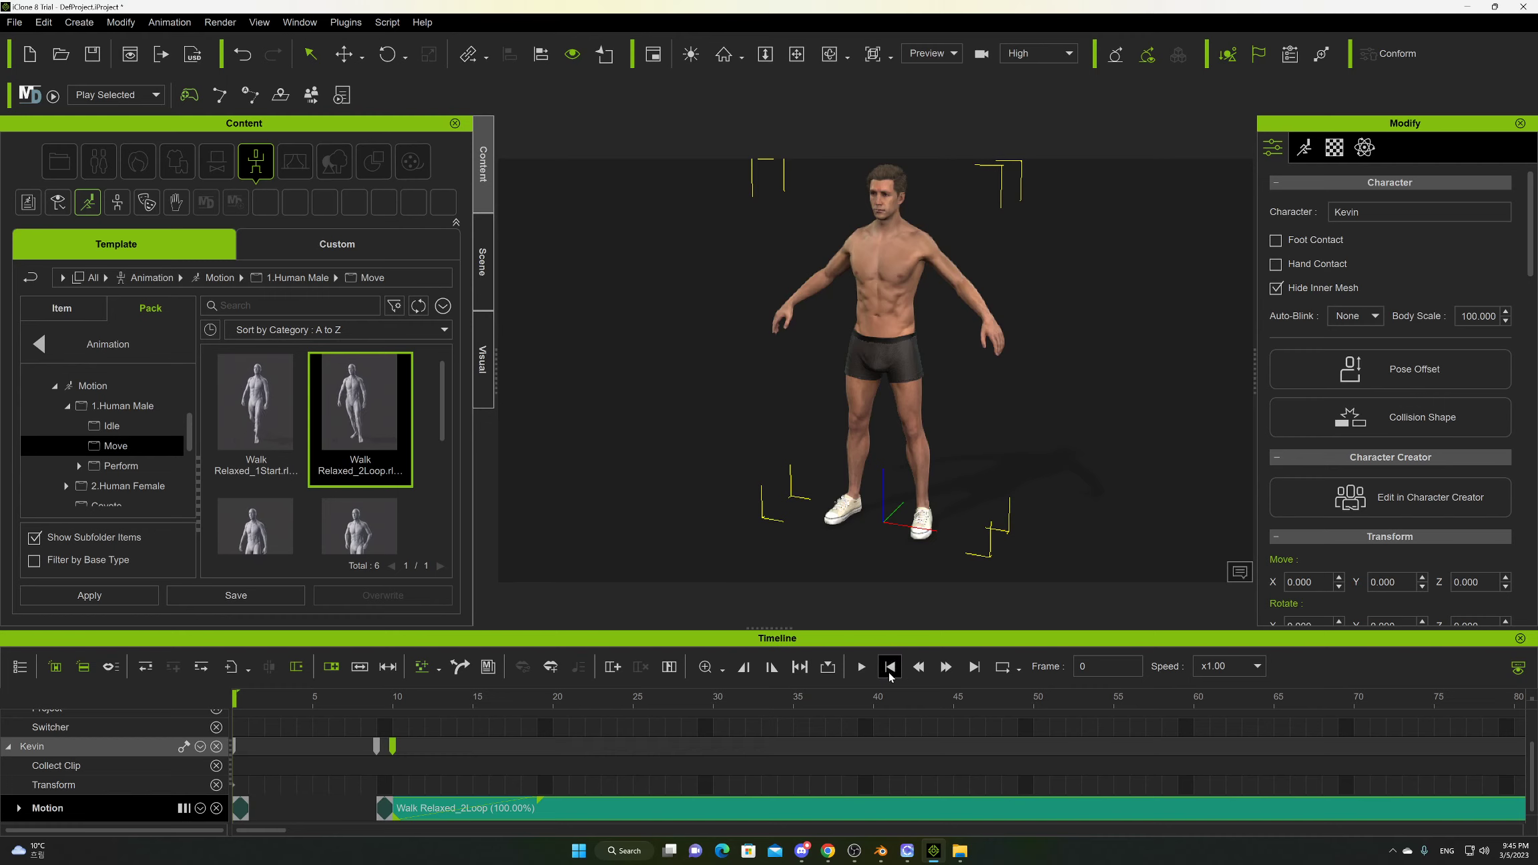
pyautogui.click(863, 667)
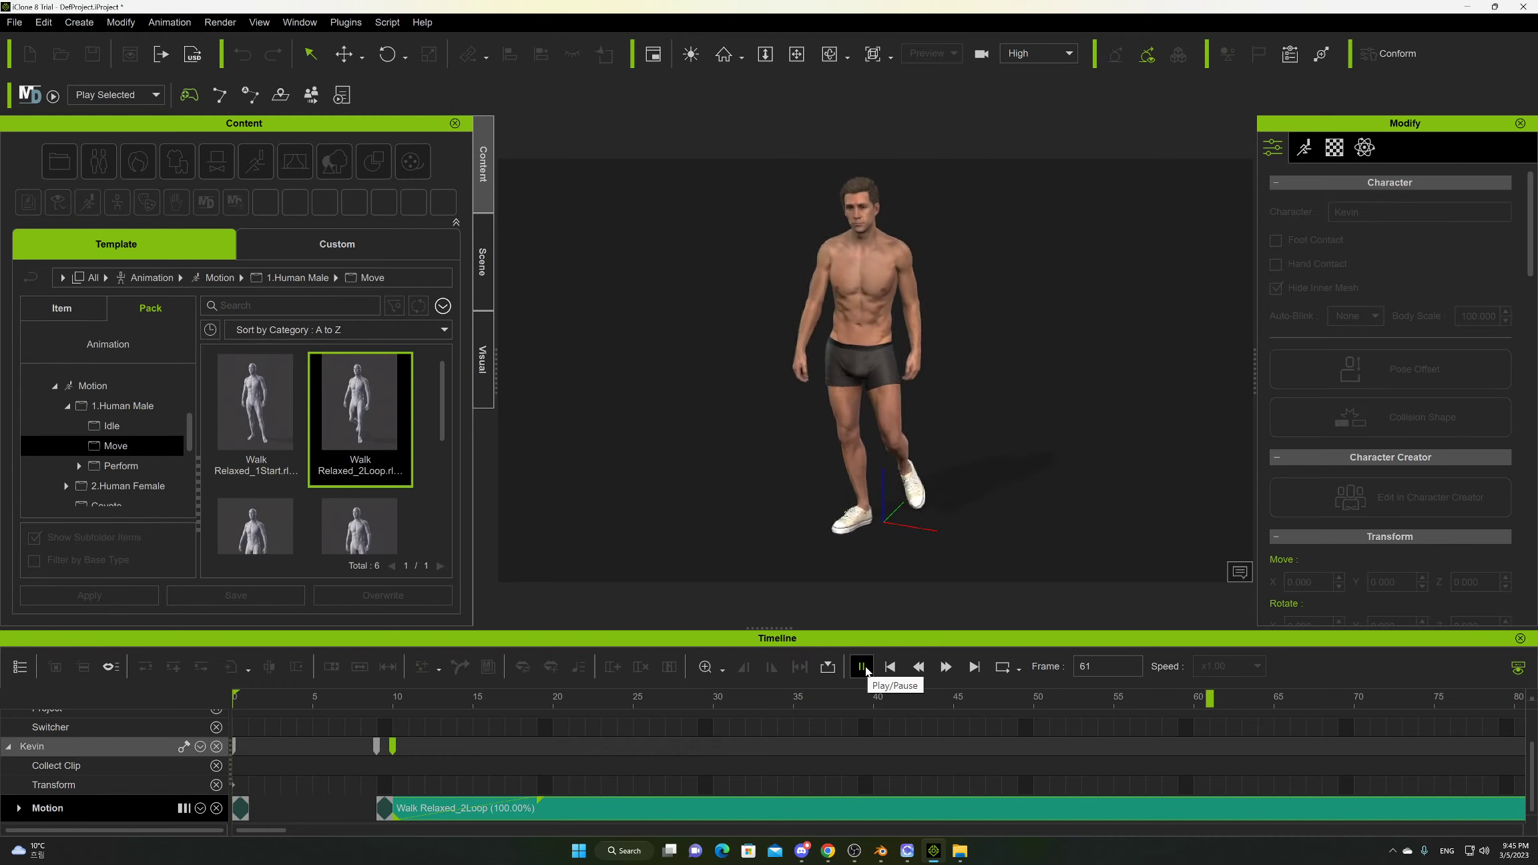
pyautogui.click(861, 667)
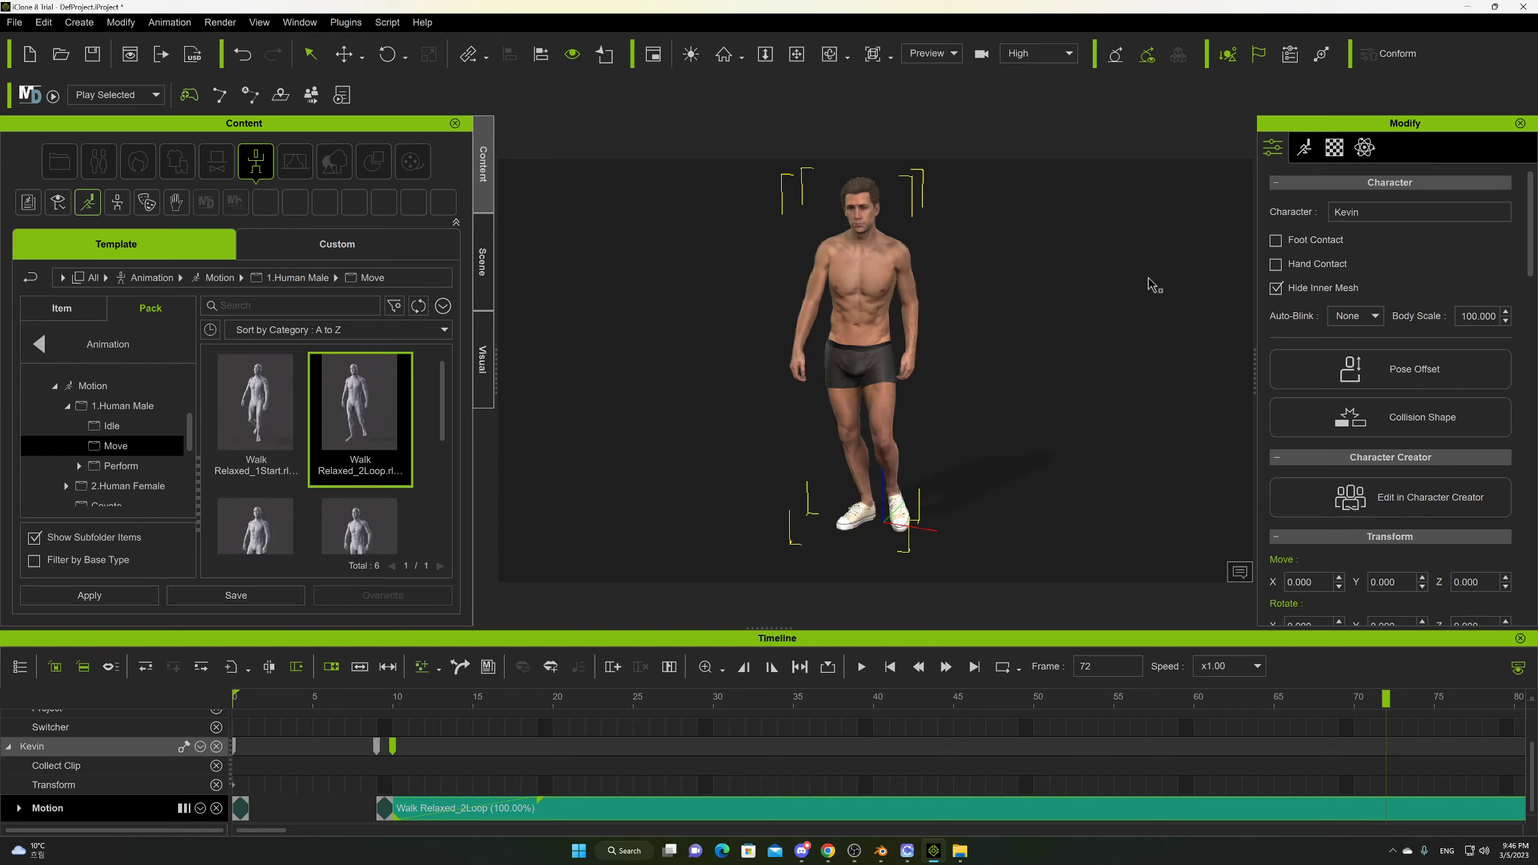
# Try to pick a reach target for the avatar's left forearm bone, and close the Reach Target editor.
pyautogui.click(1304, 148)
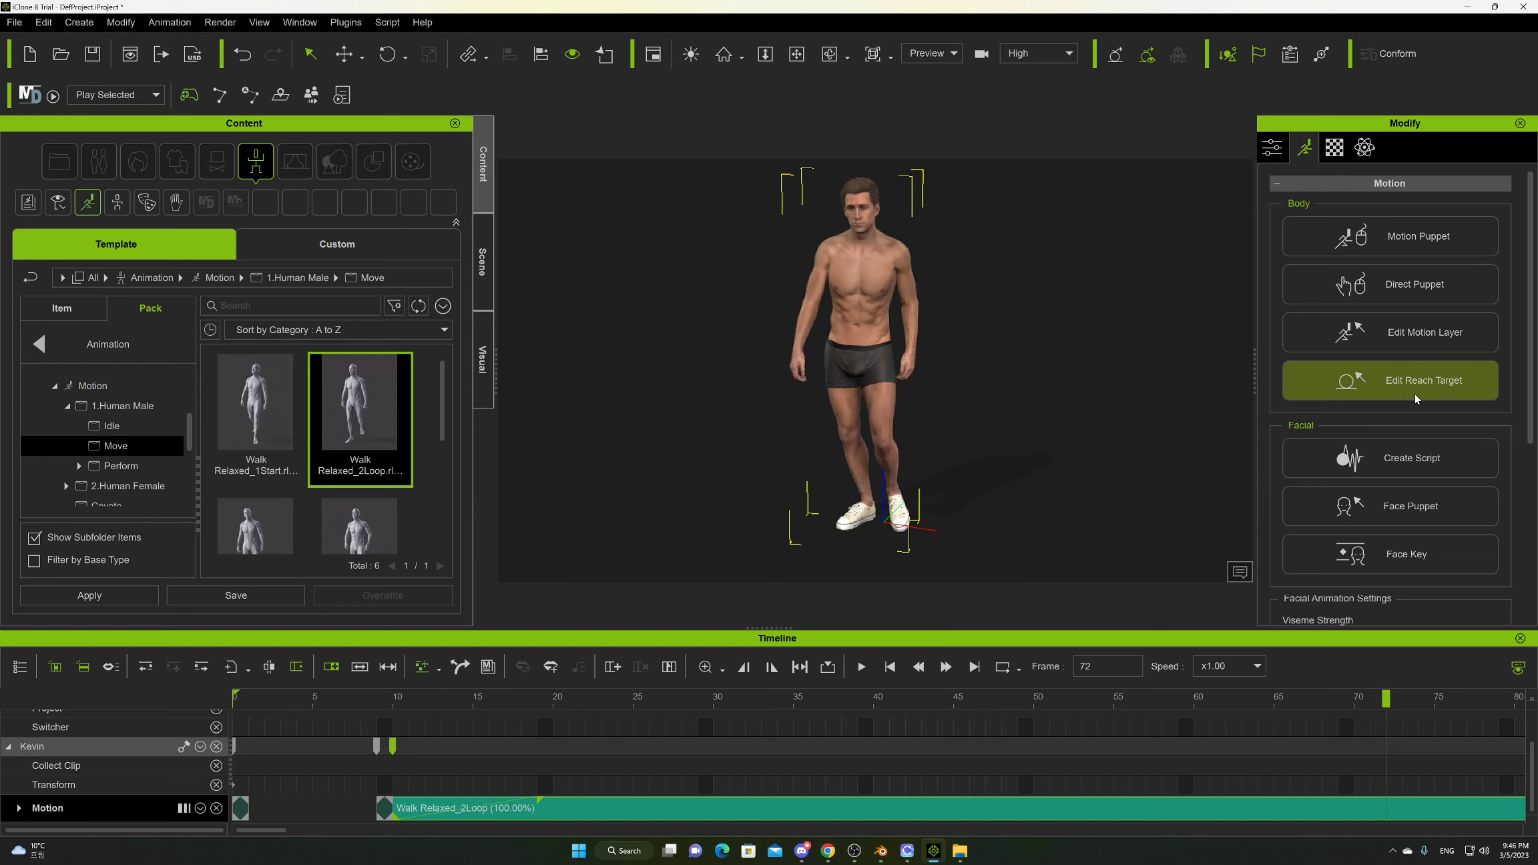
pyautogui.click(1396, 380)
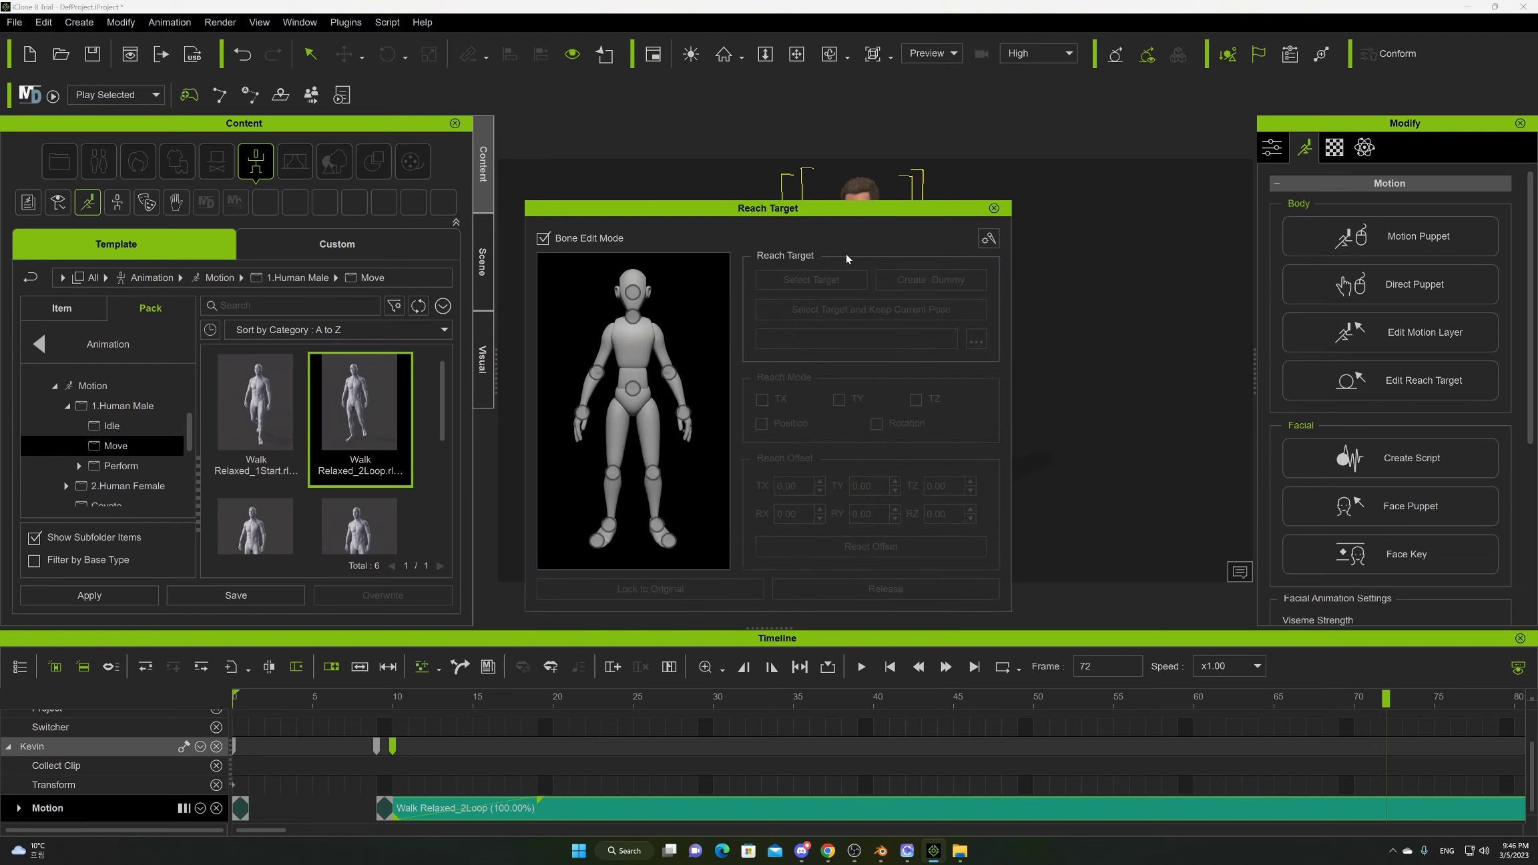
pyautogui.moveTo(816, 209); pyautogui.dragTo(1273, 237)
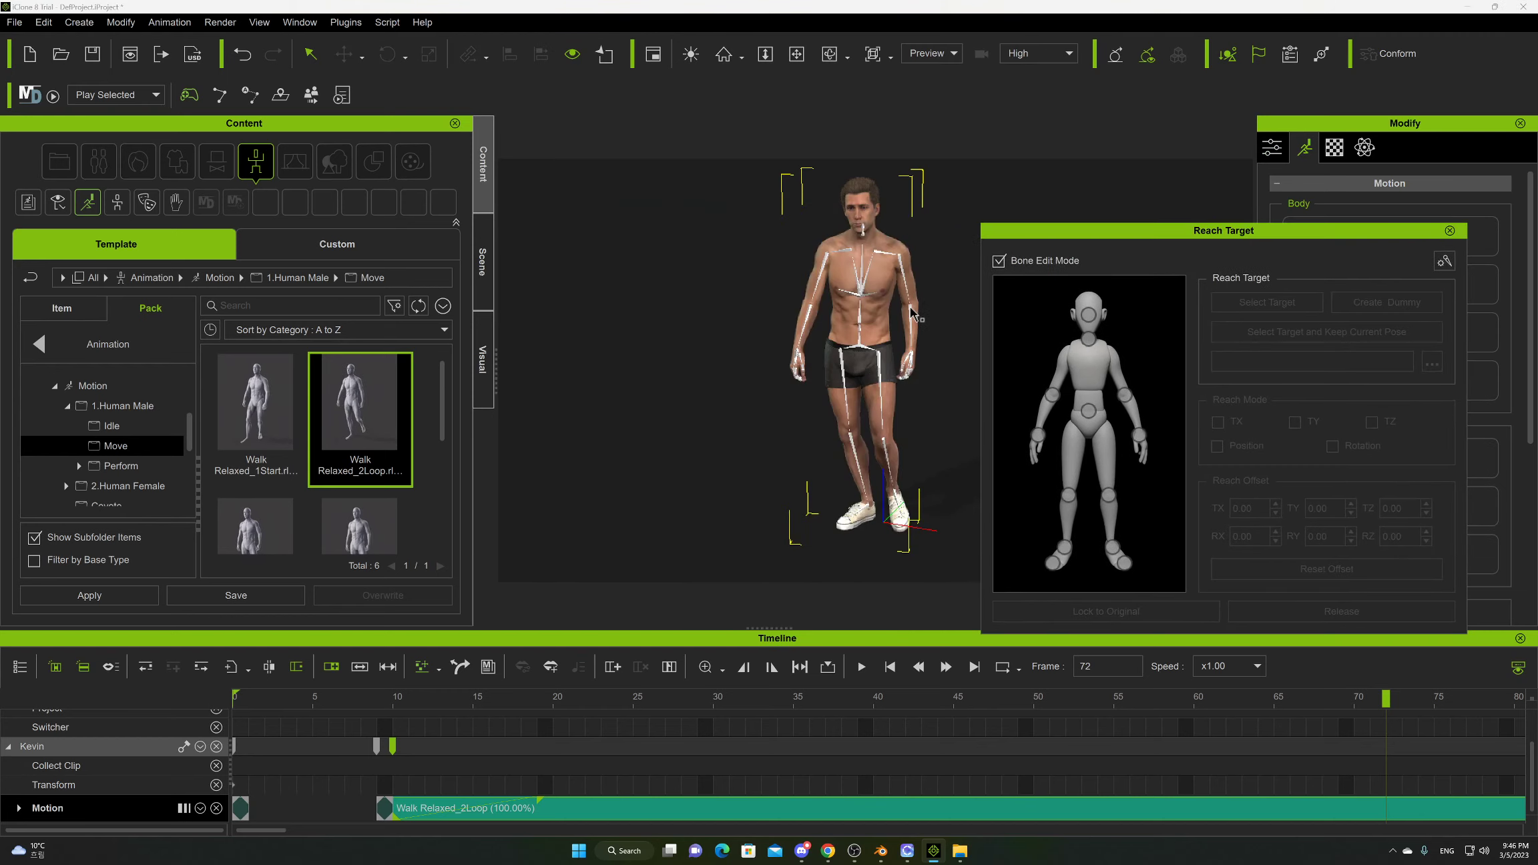
pyautogui.click(911, 308)
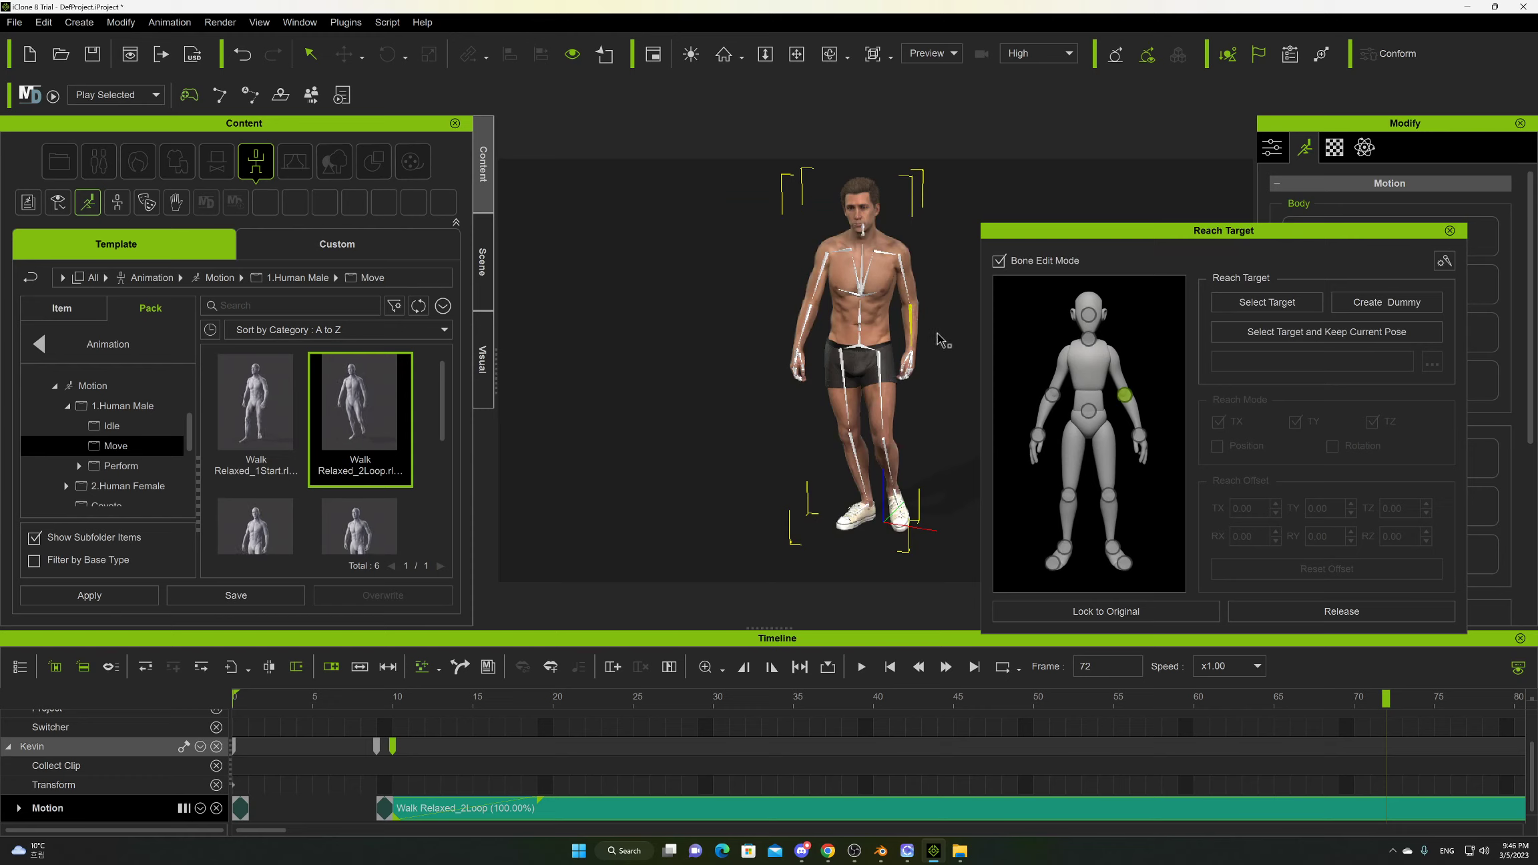
pyautogui.click(1305, 308)
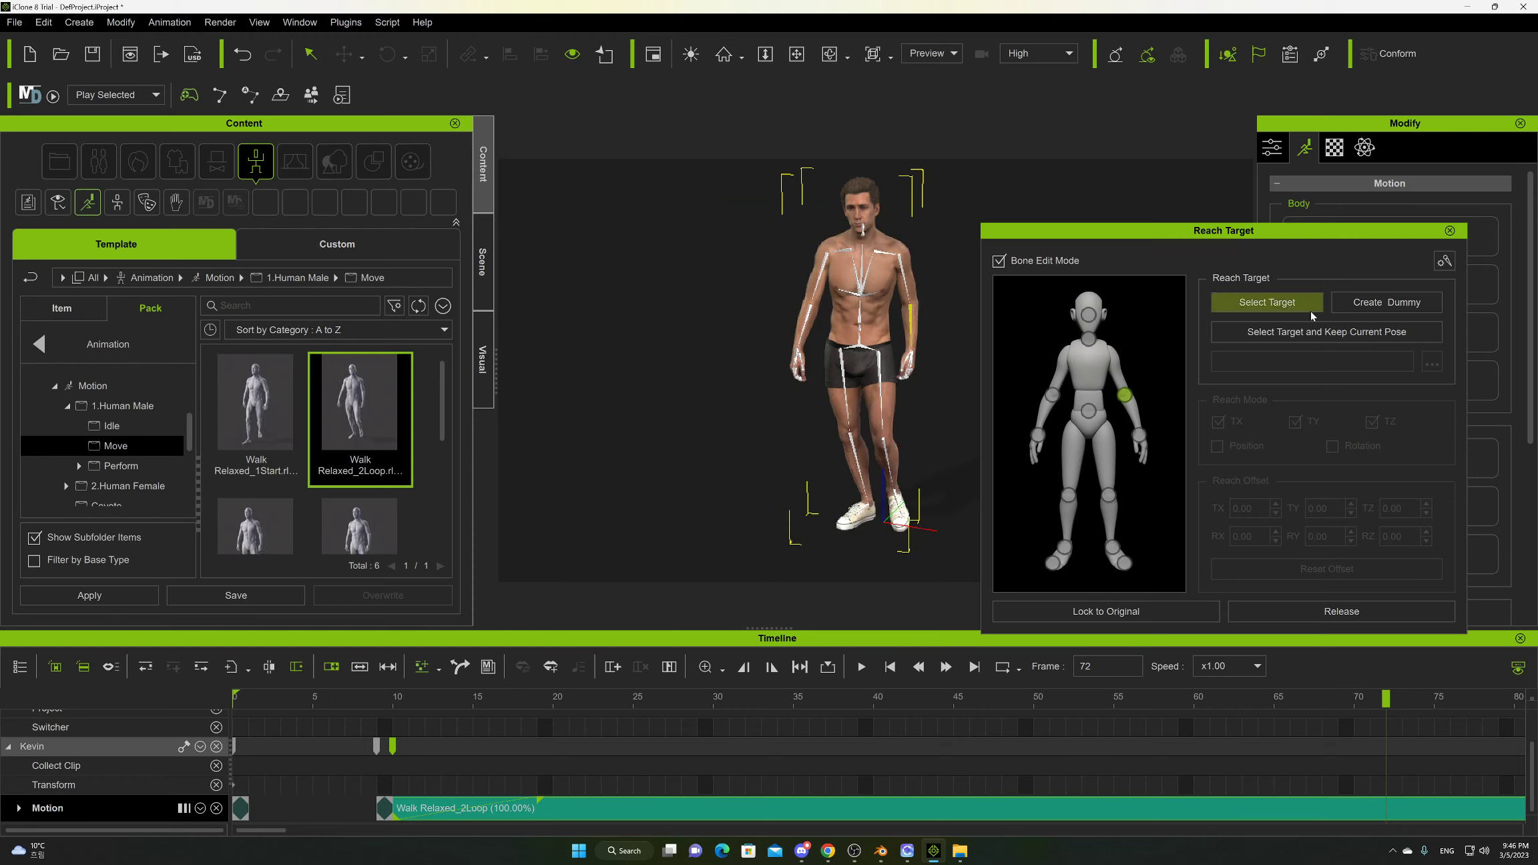
pyautogui.click(1312, 311)
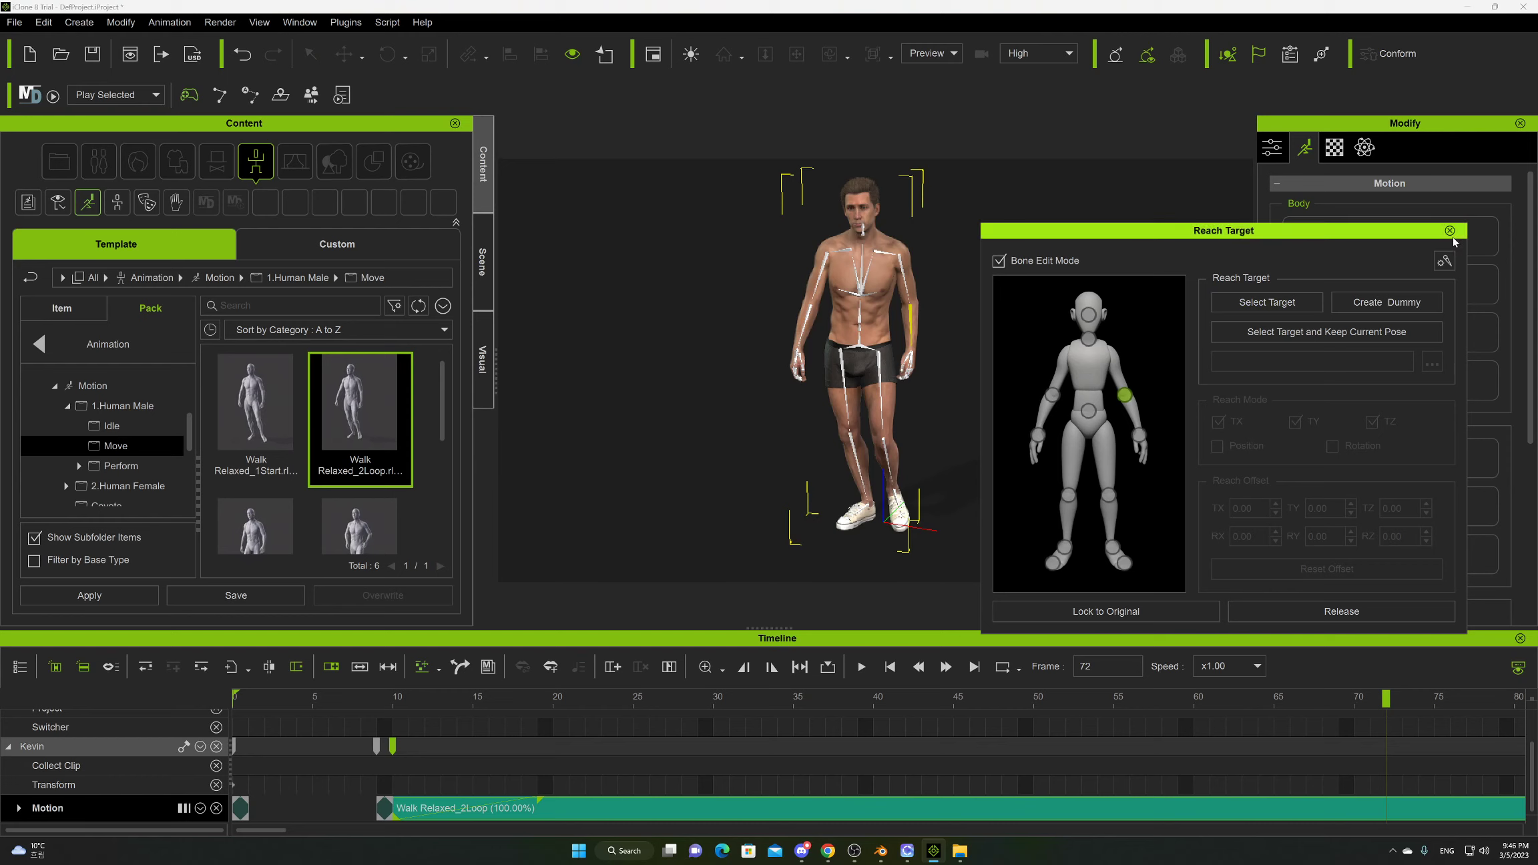
pyautogui.click(971, 322)
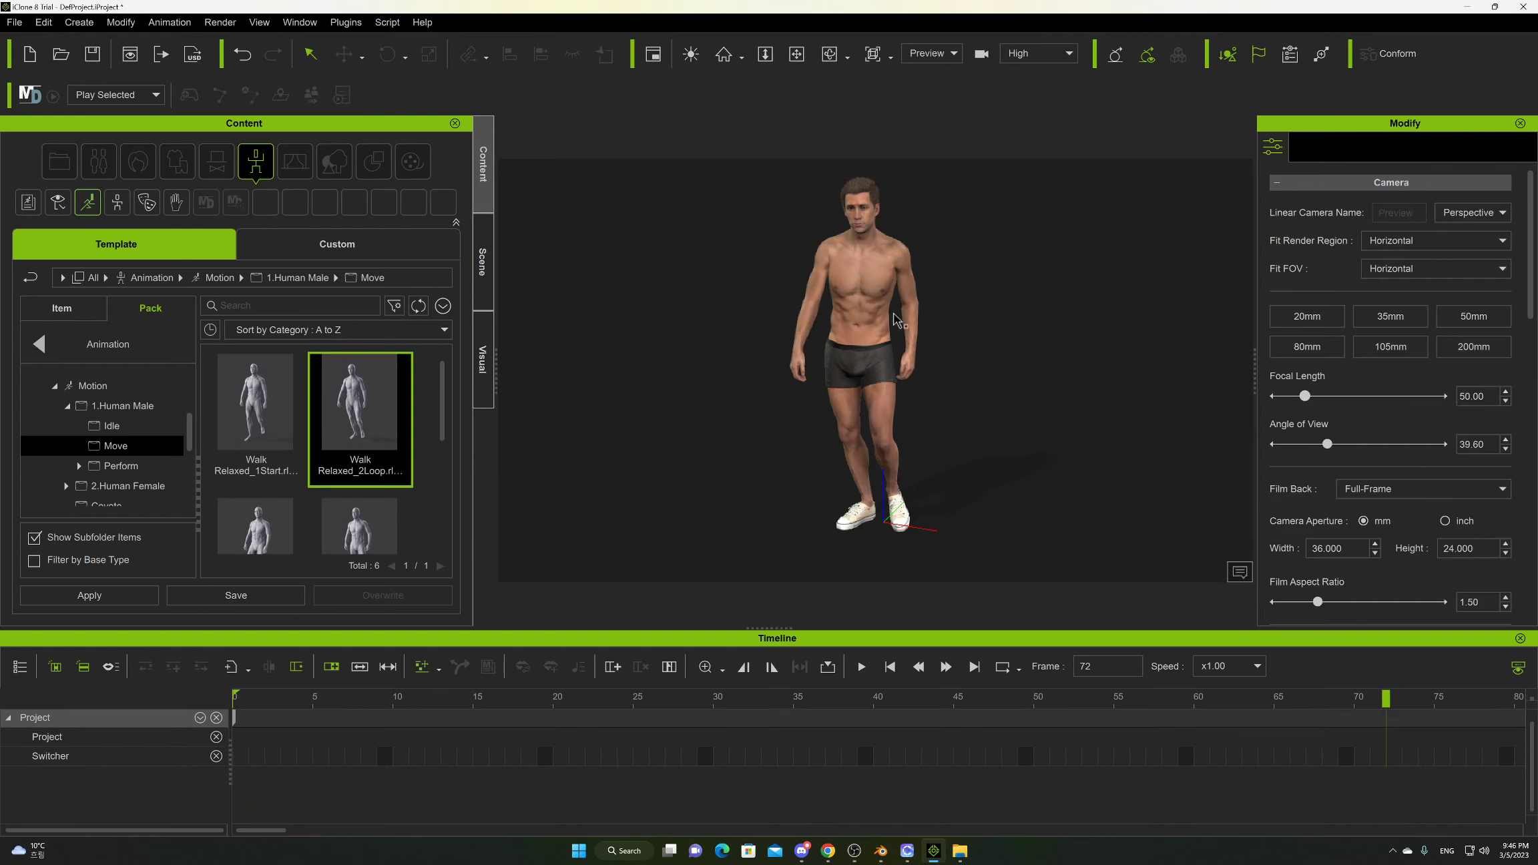
# Select the avatar in the scene and reopen the Modify panel to show its character settings.
pyautogui.click(1519, 123)
pyautogui.click(961, 307)
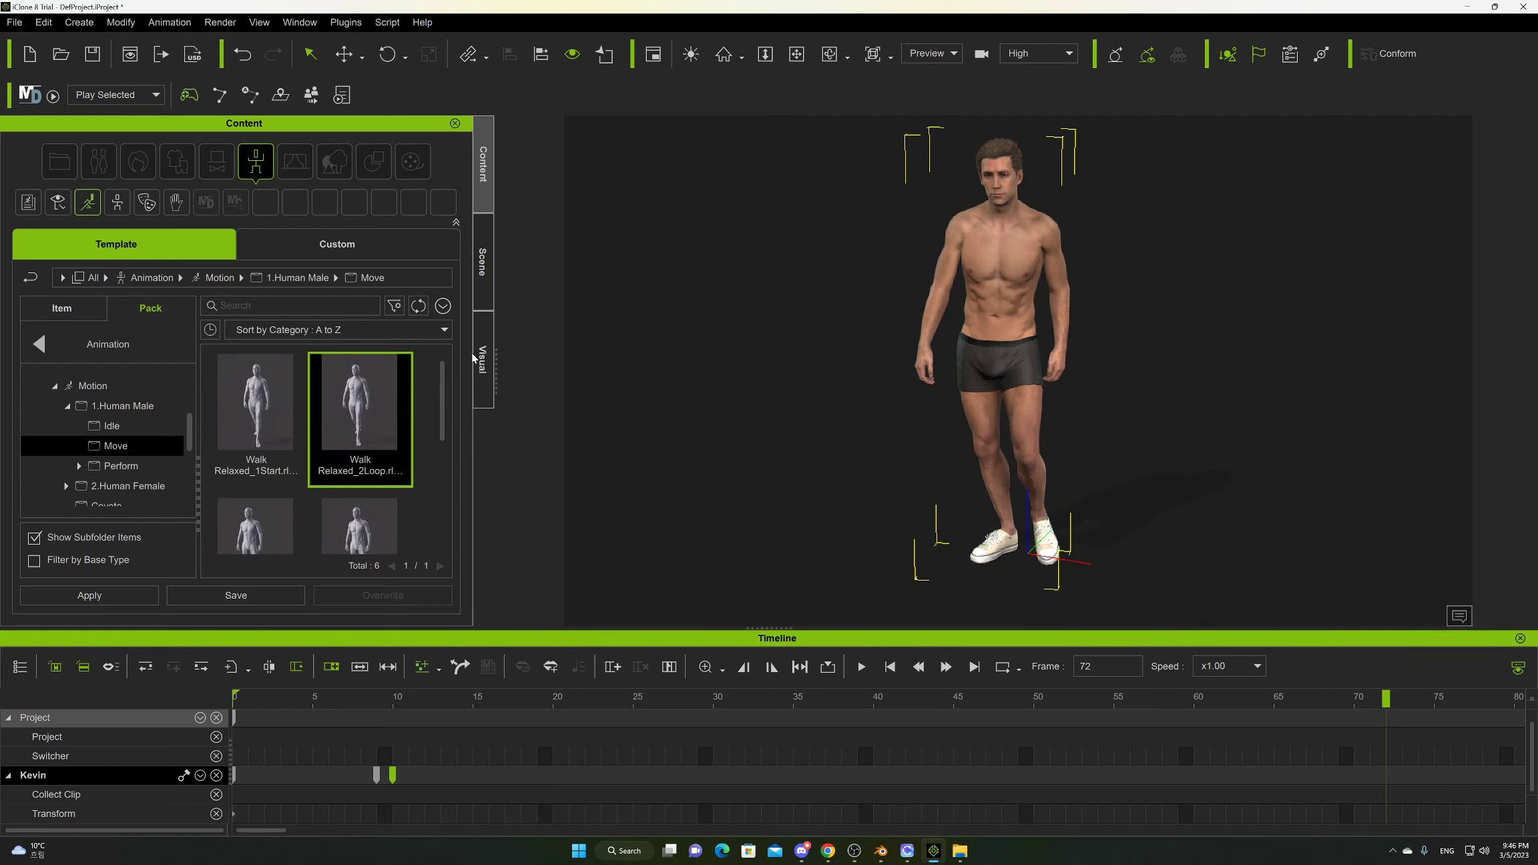
pyautogui.click(478, 287)
pyautogui.click(482, 319)
pyautogui.click(482, 166)
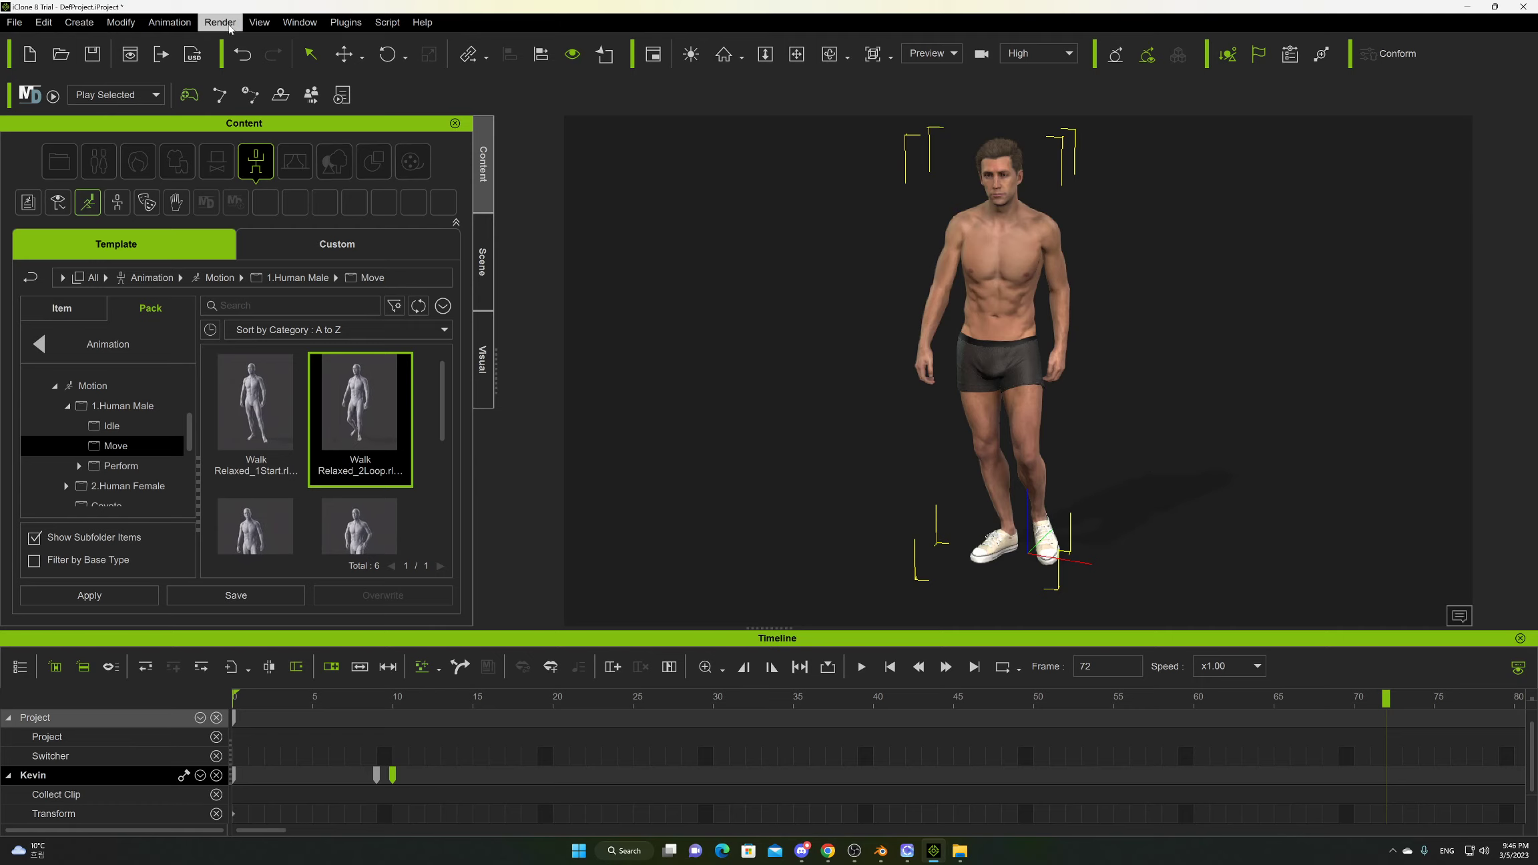
pyautogui.click(259, 22)
pyautogui.moveTo(300, 22)
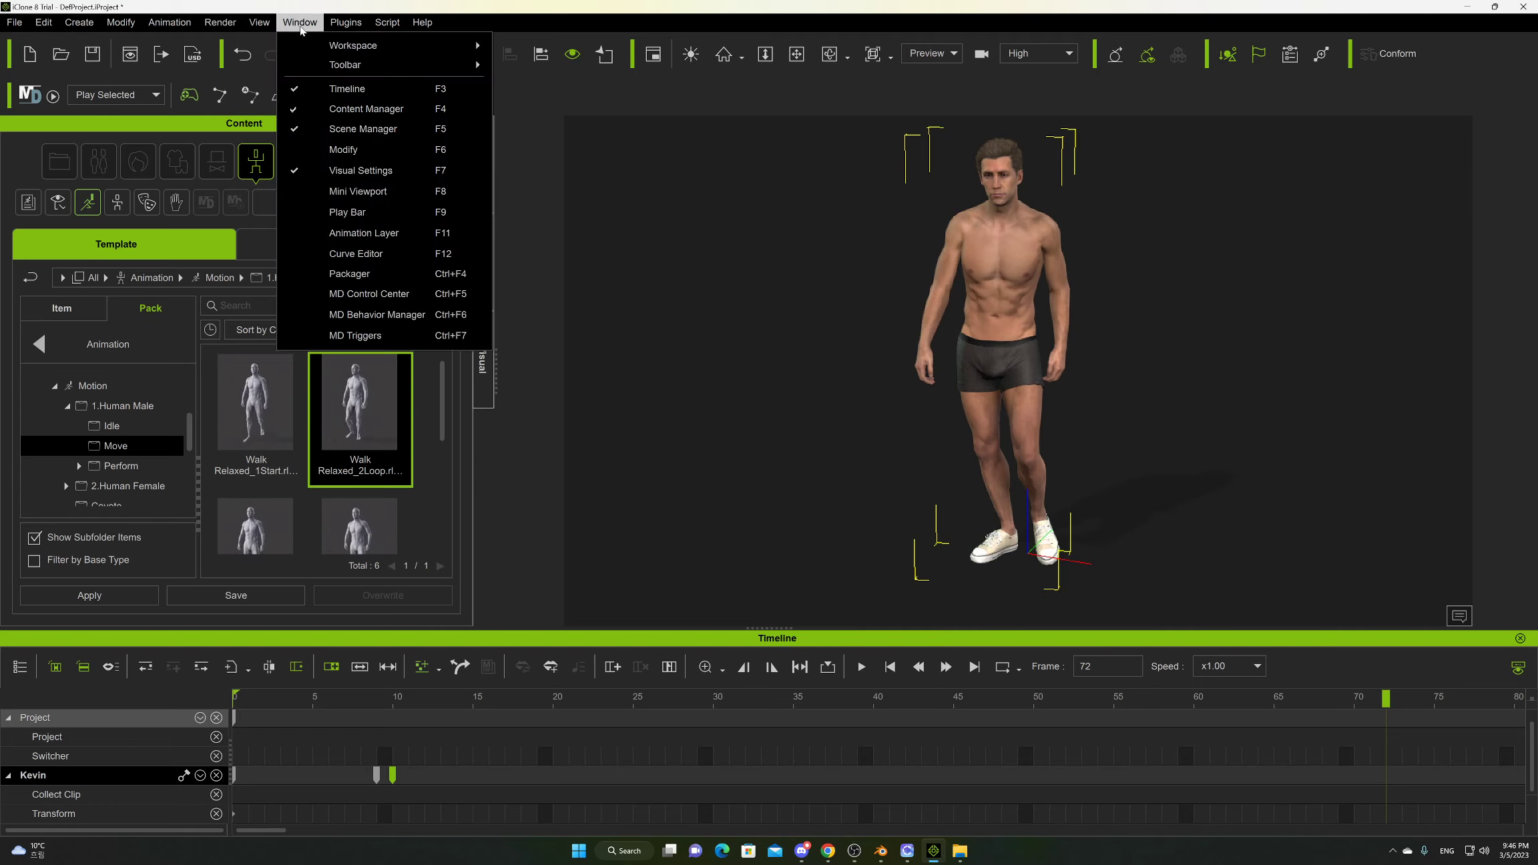
pyautogui.moveTo(433, 55)
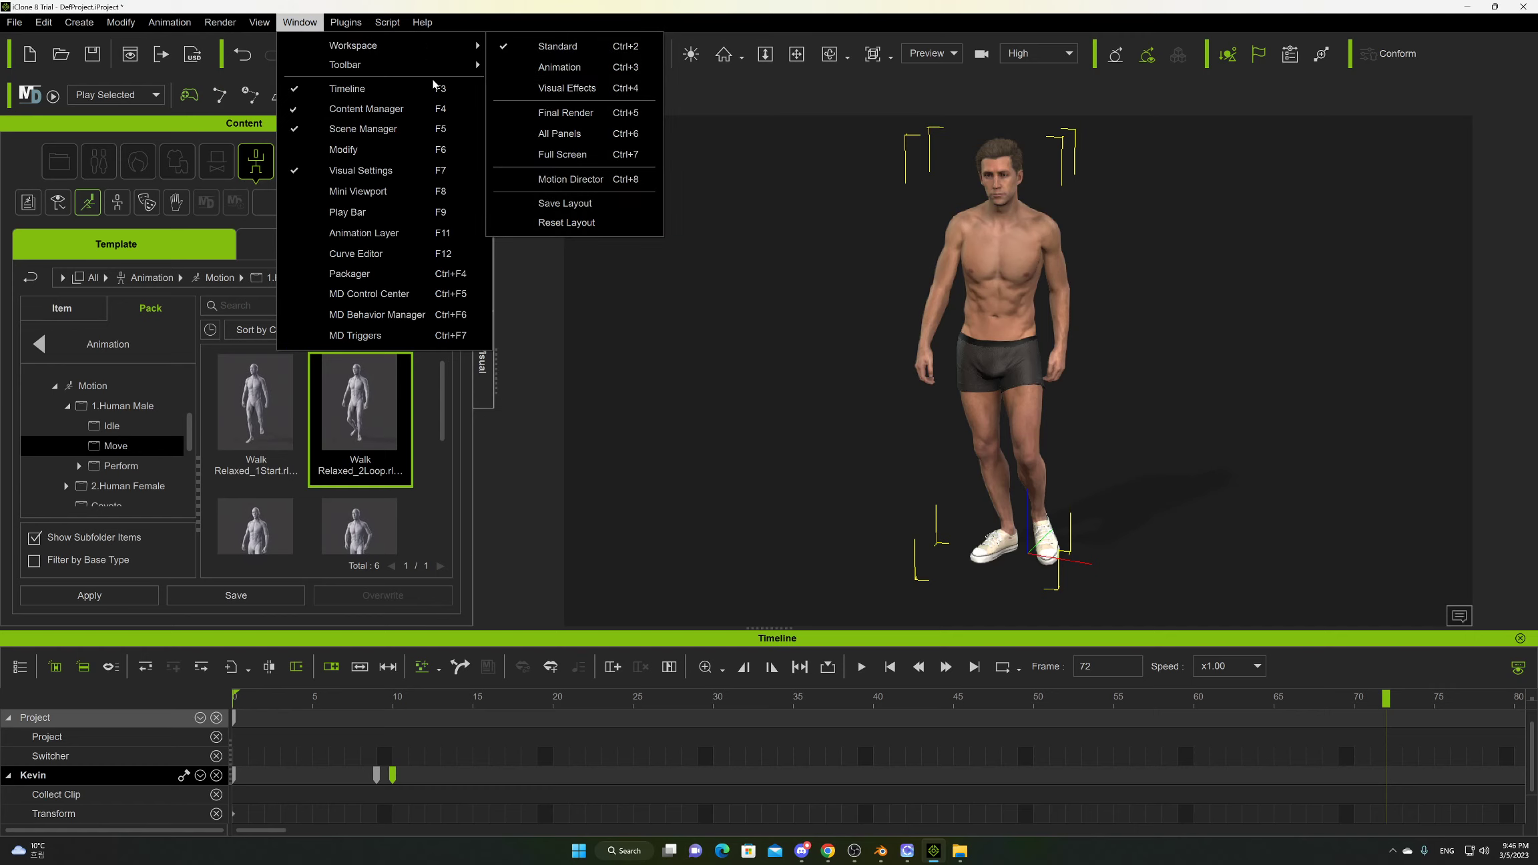
pyautogui.click(399, 149)
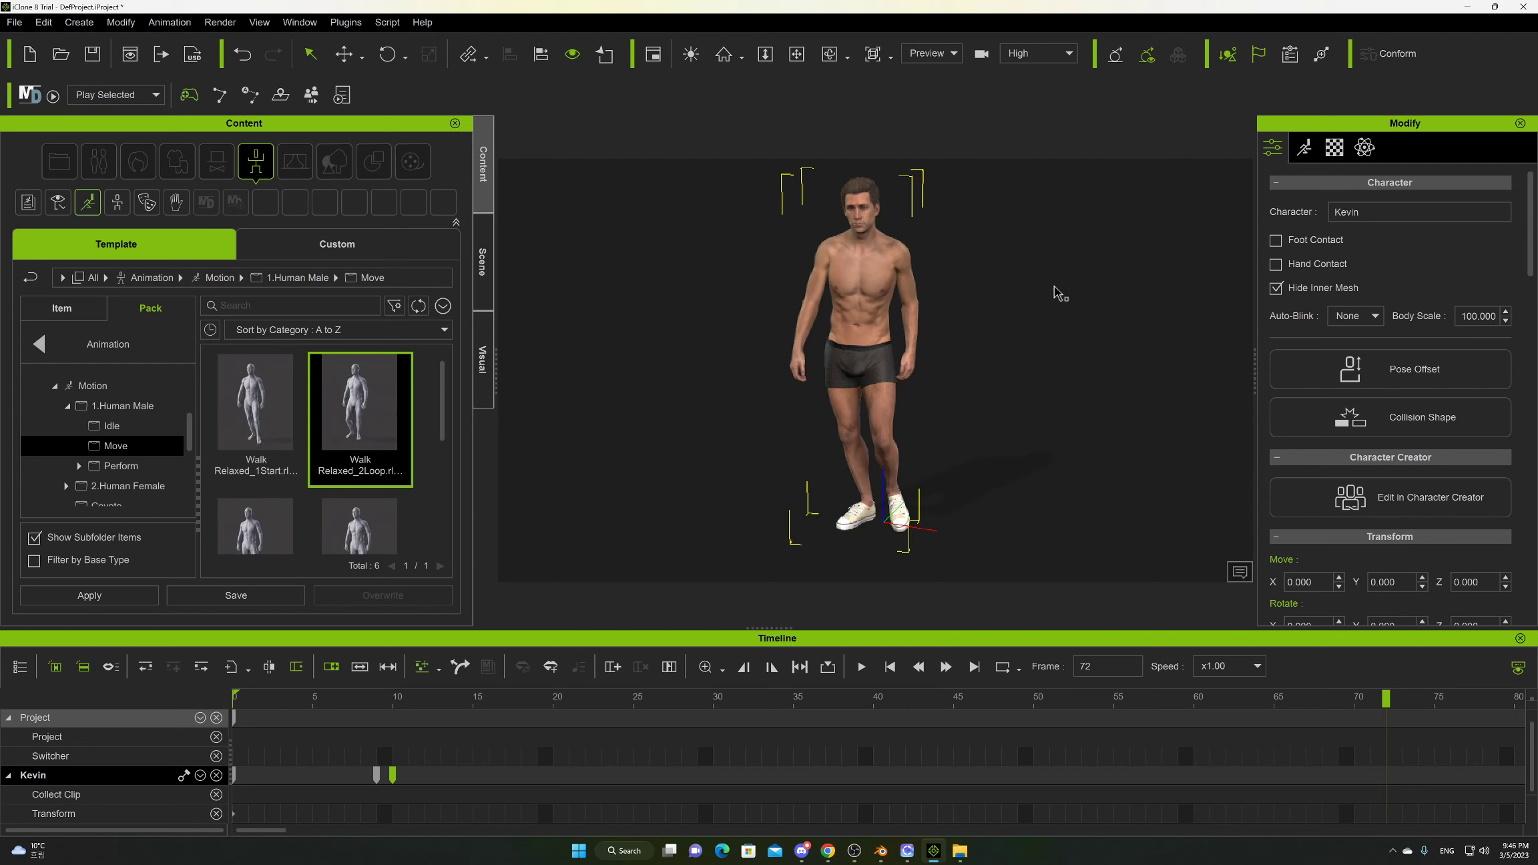
# Release the reach target of the avatar's left forearm bone at frame 72, and close the Reach Target editor.
pyautogui.click(1303, 149)
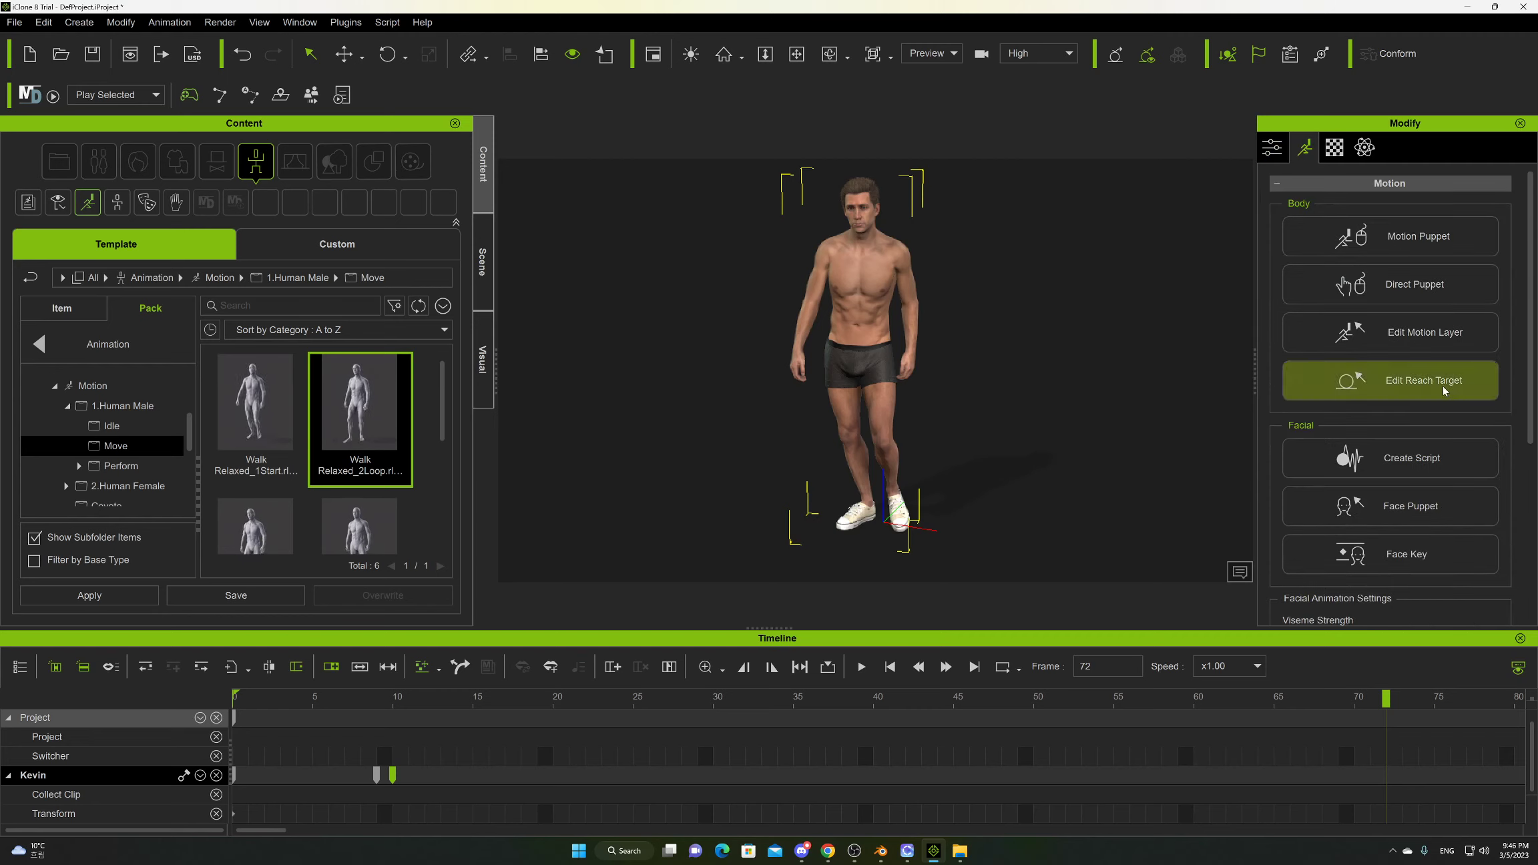
pyautogui.click(1422, 393)
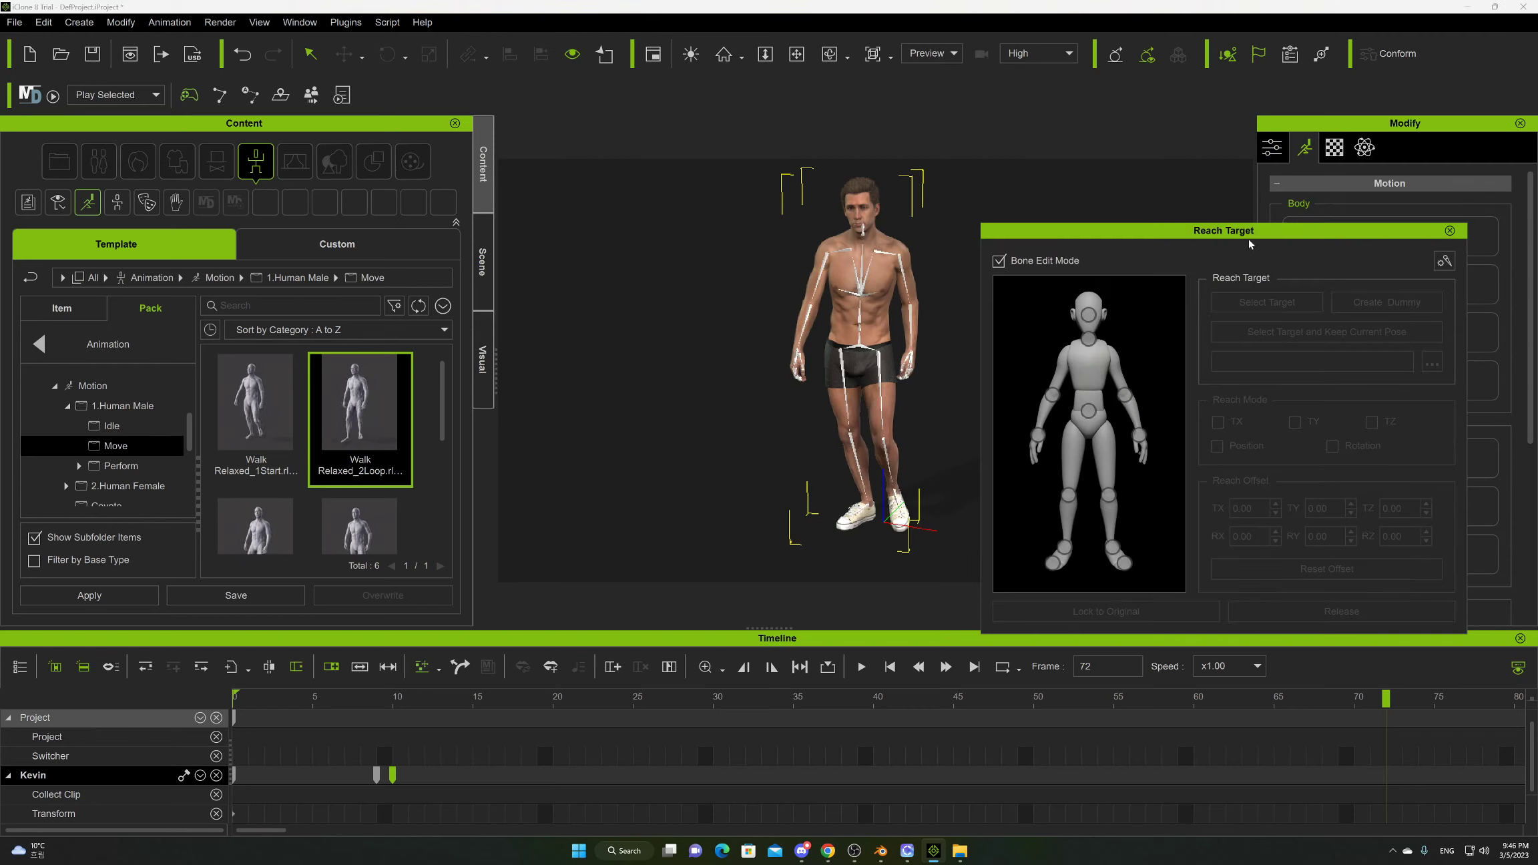
pyautogui.moveTo(1248, 240); pyautogui.dragTo(1300, 237)
pyautogui.click(1142, 315)
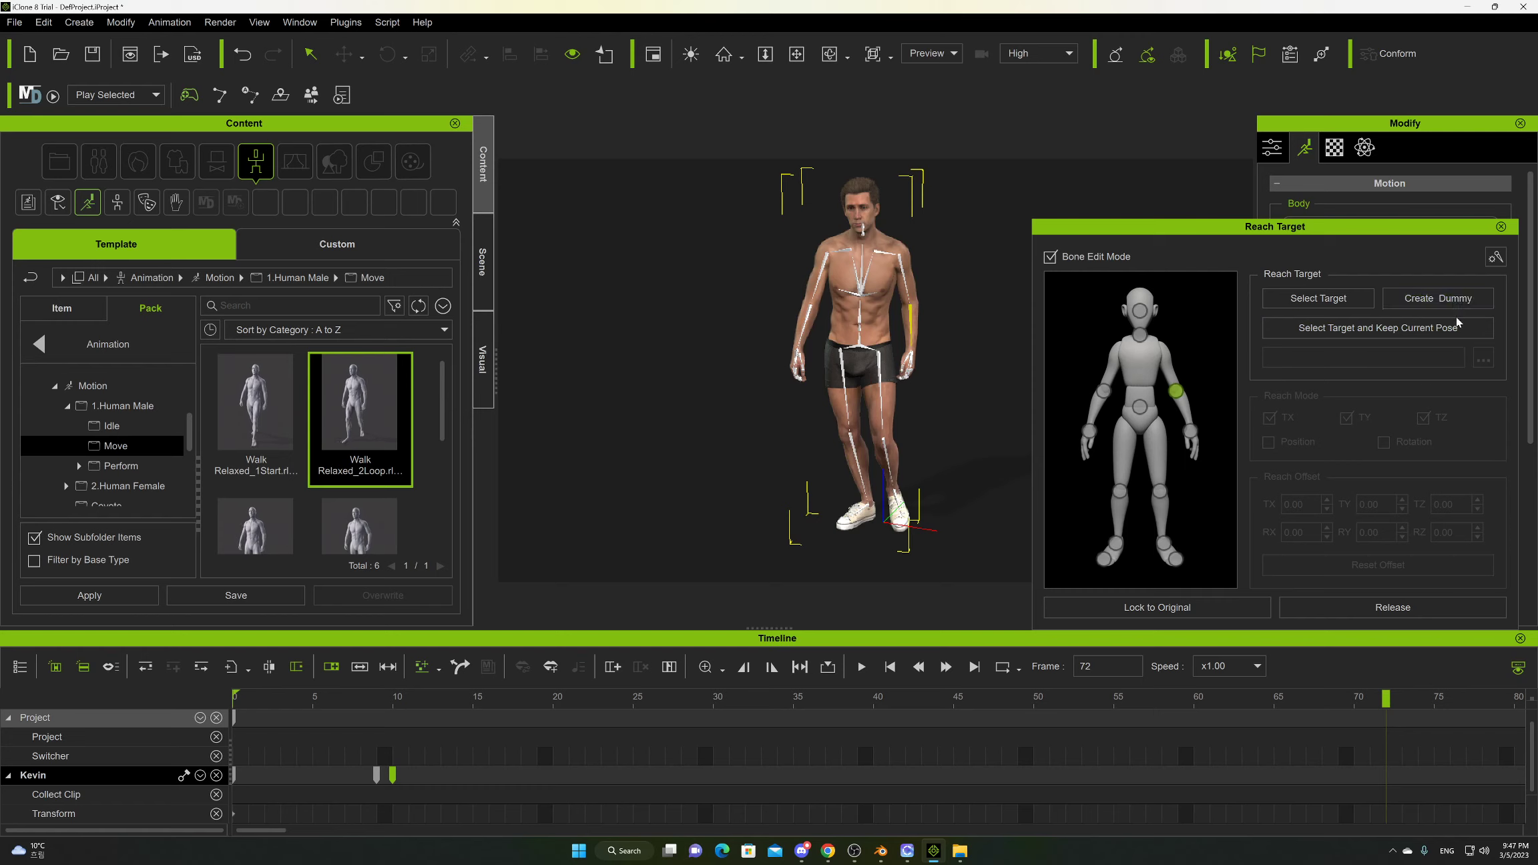
pyautogui.click(1341, 608)
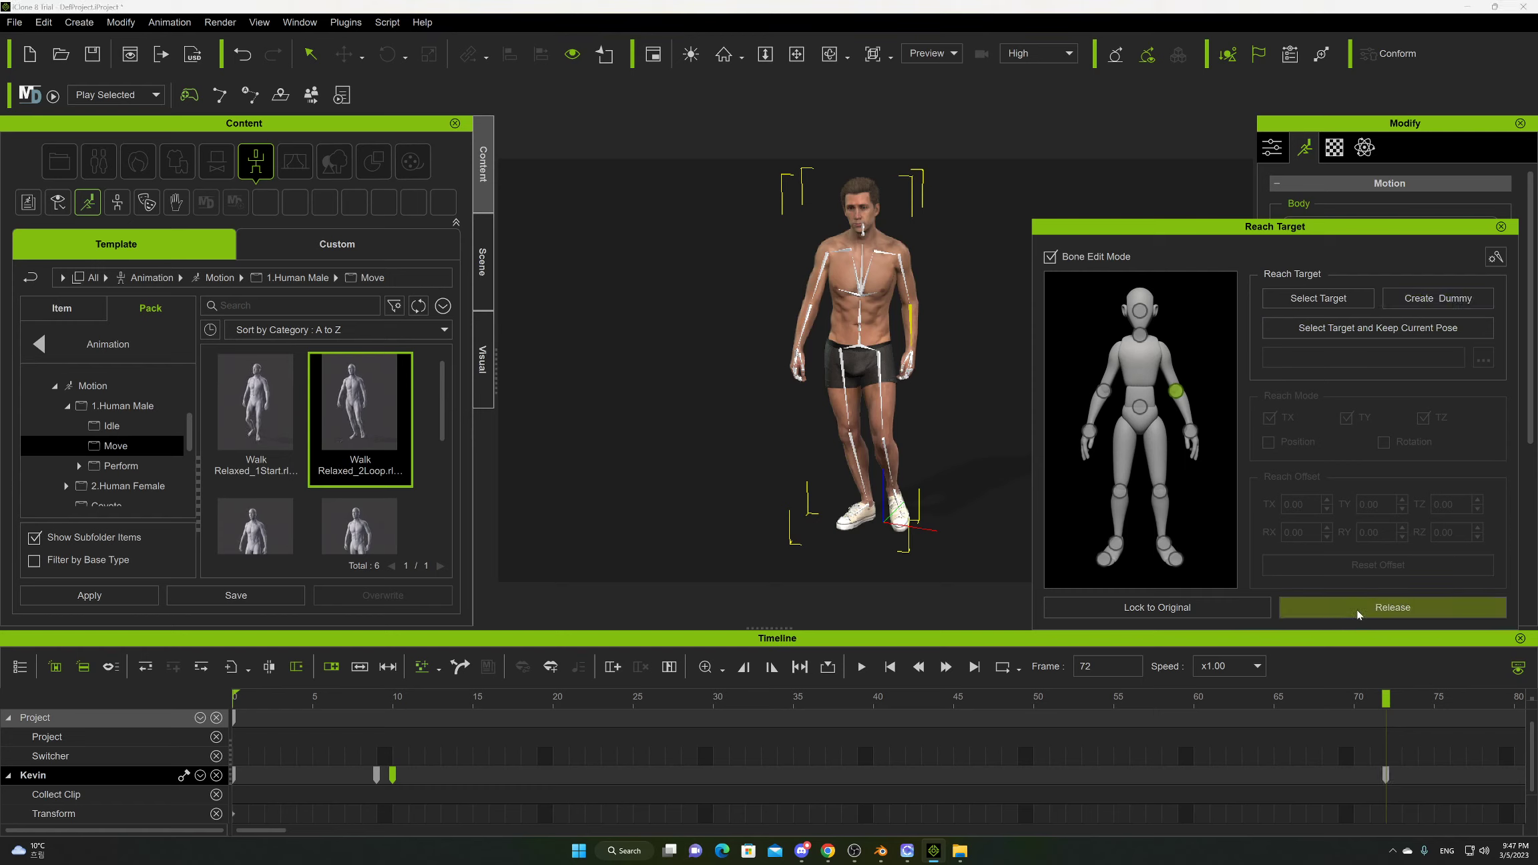
pyautogui.click(1500, 227)
pyautogui.click(1435, 287)
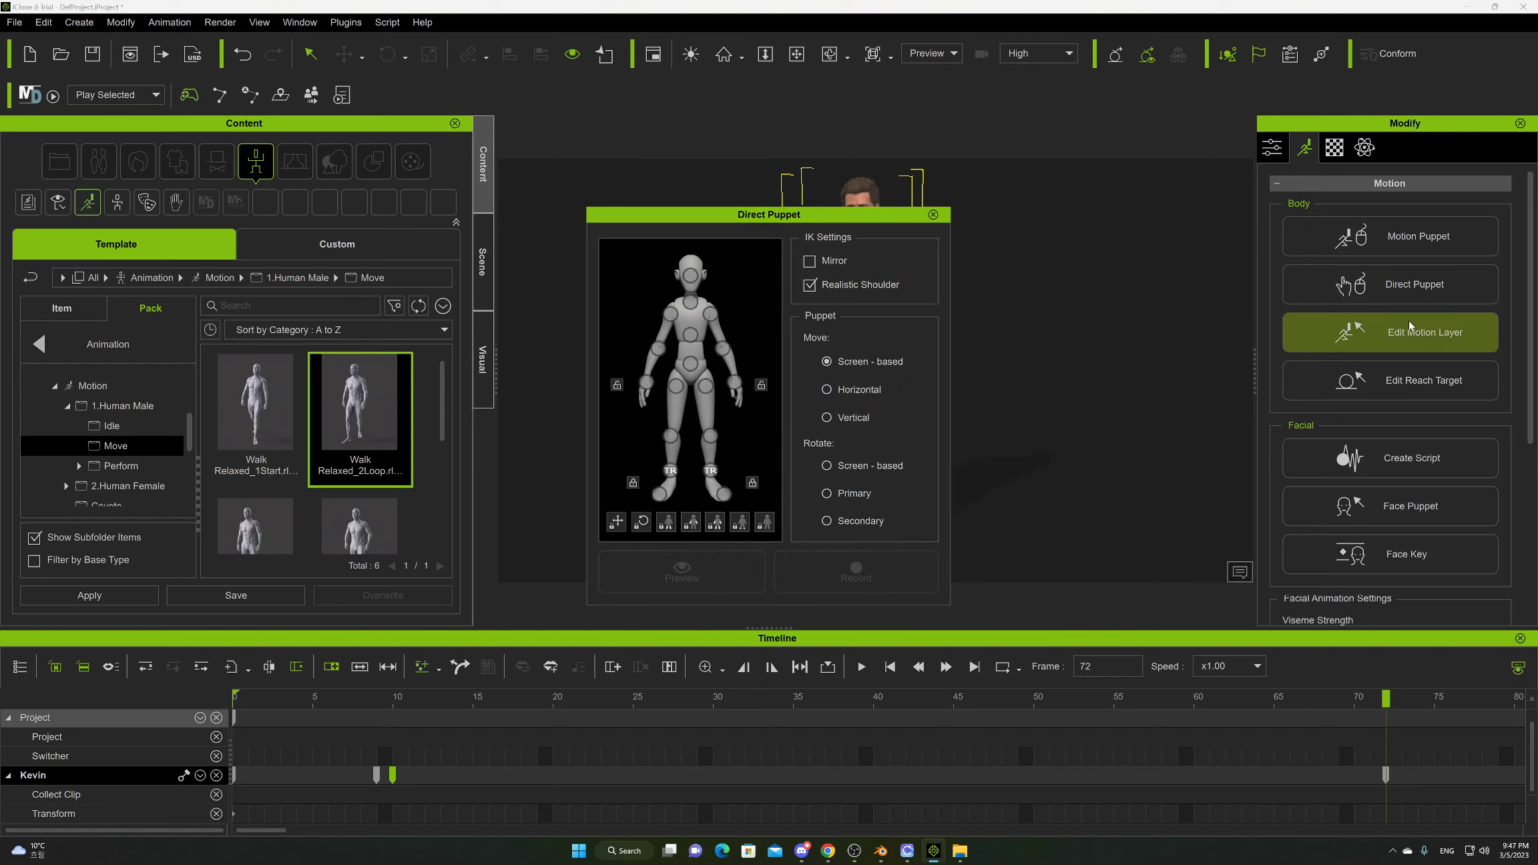
pyautogui.click(1420, 340)
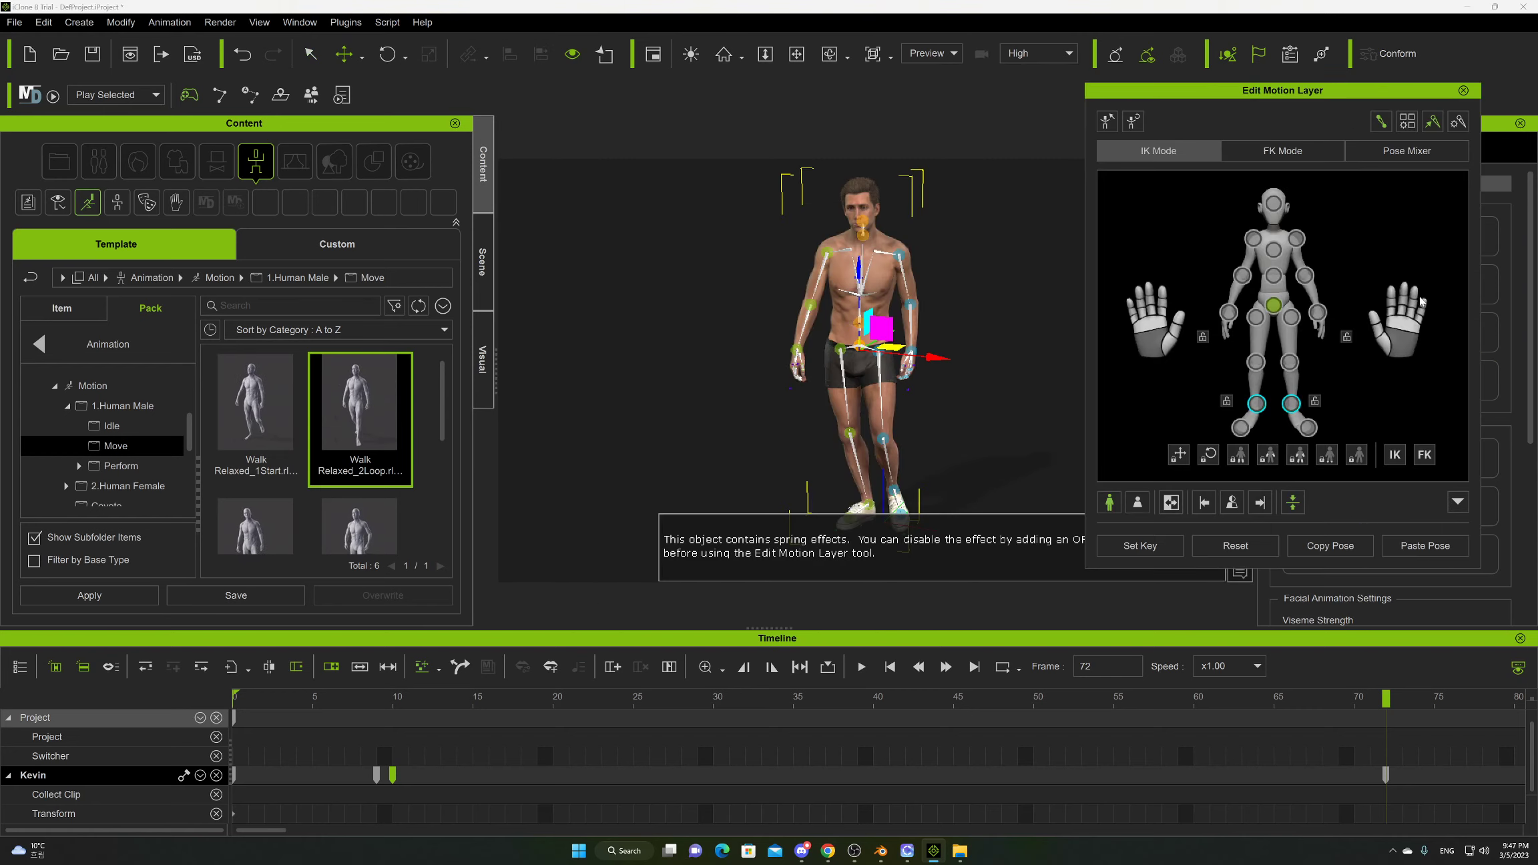
pyautogui.click(1463, 90)
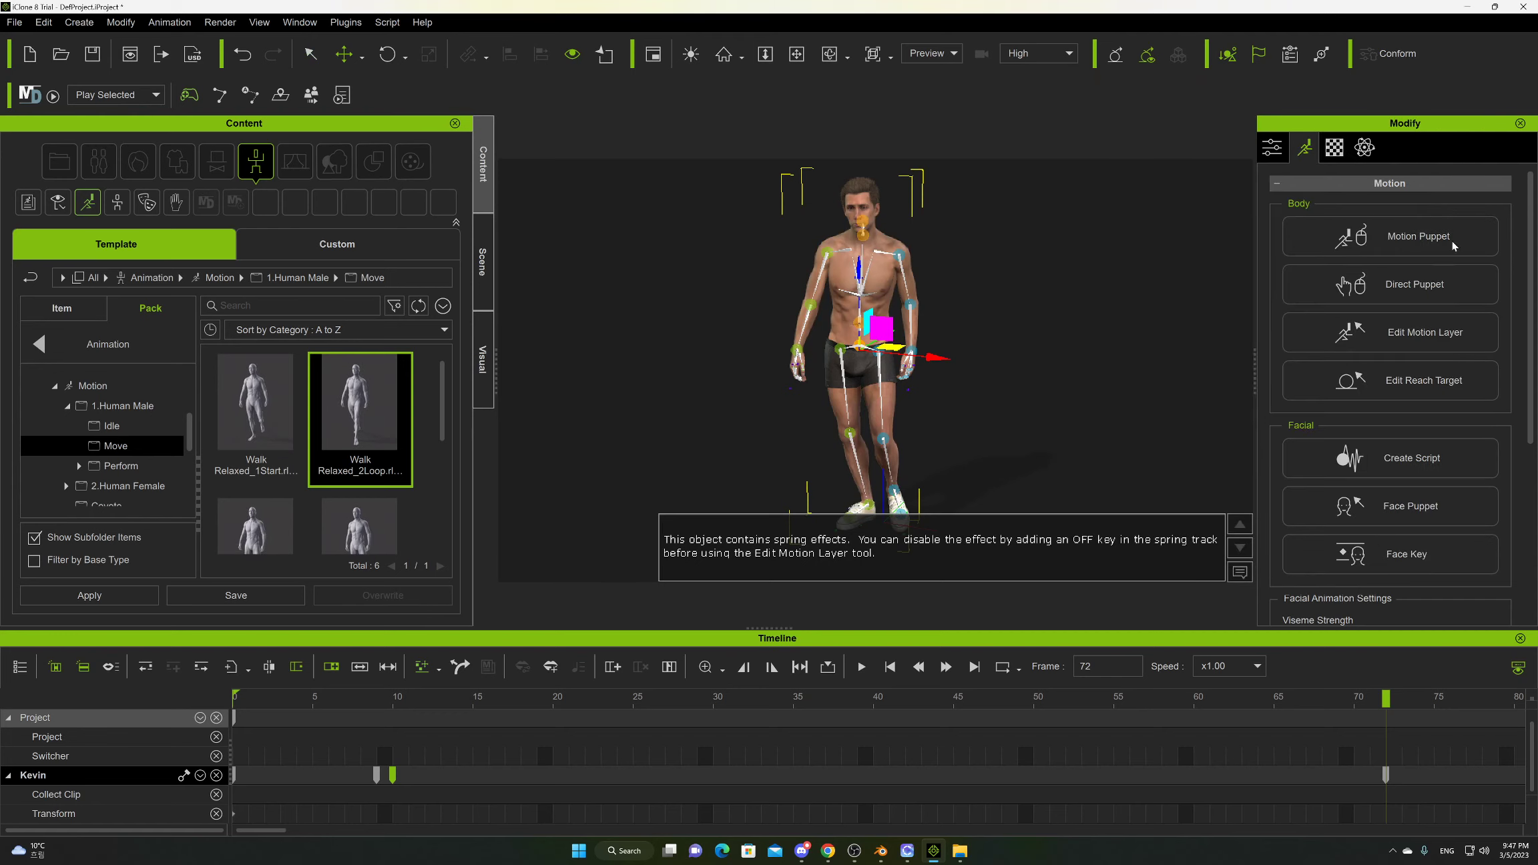
# Nudge the avatar's left and right elbows at frame 72 in Edit Motion Layer's IK mode, and scrub to frame 44 to check the motion.
pyautogui.click(1420, 338)
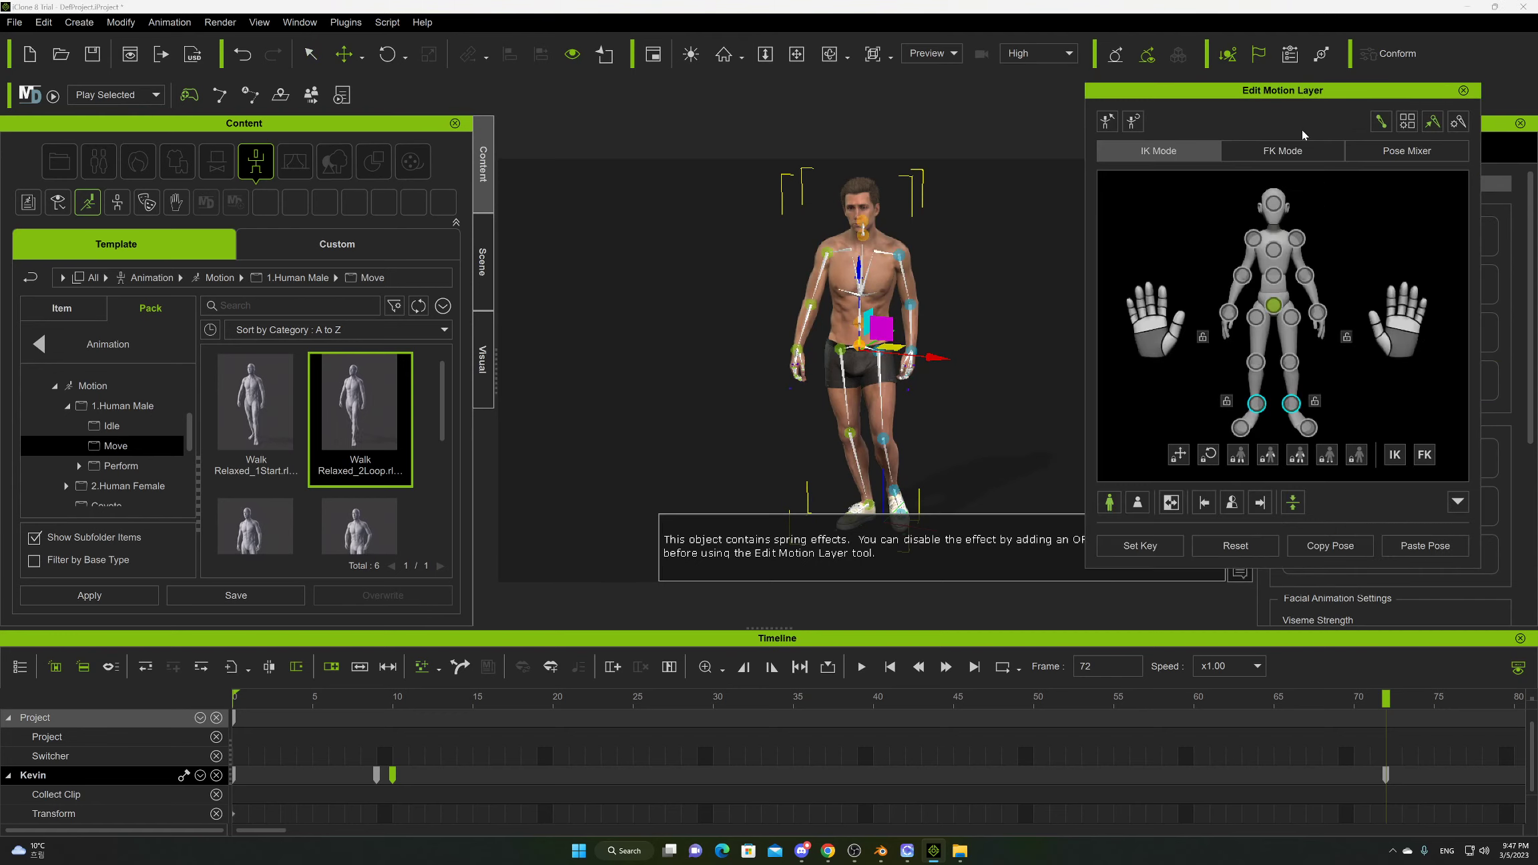
pyautogui.moveTo(1305, 89); pyautogui.dragTo(1322, 128)
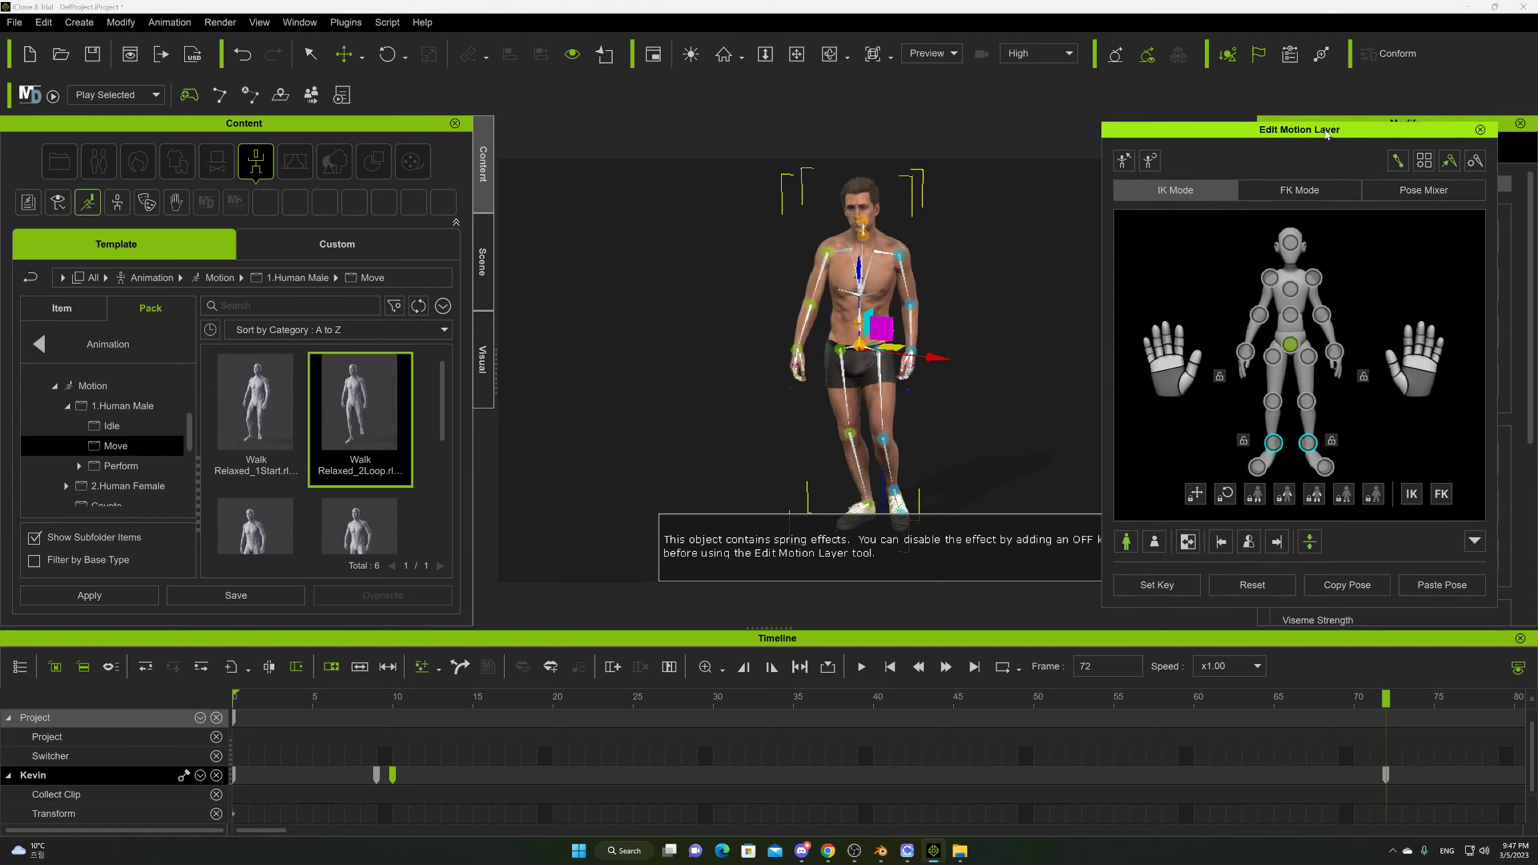
pyautogui.click(1324, 318)
pyautogui.moveTo(990, 310); pyautogui.dragTo(996, 311)
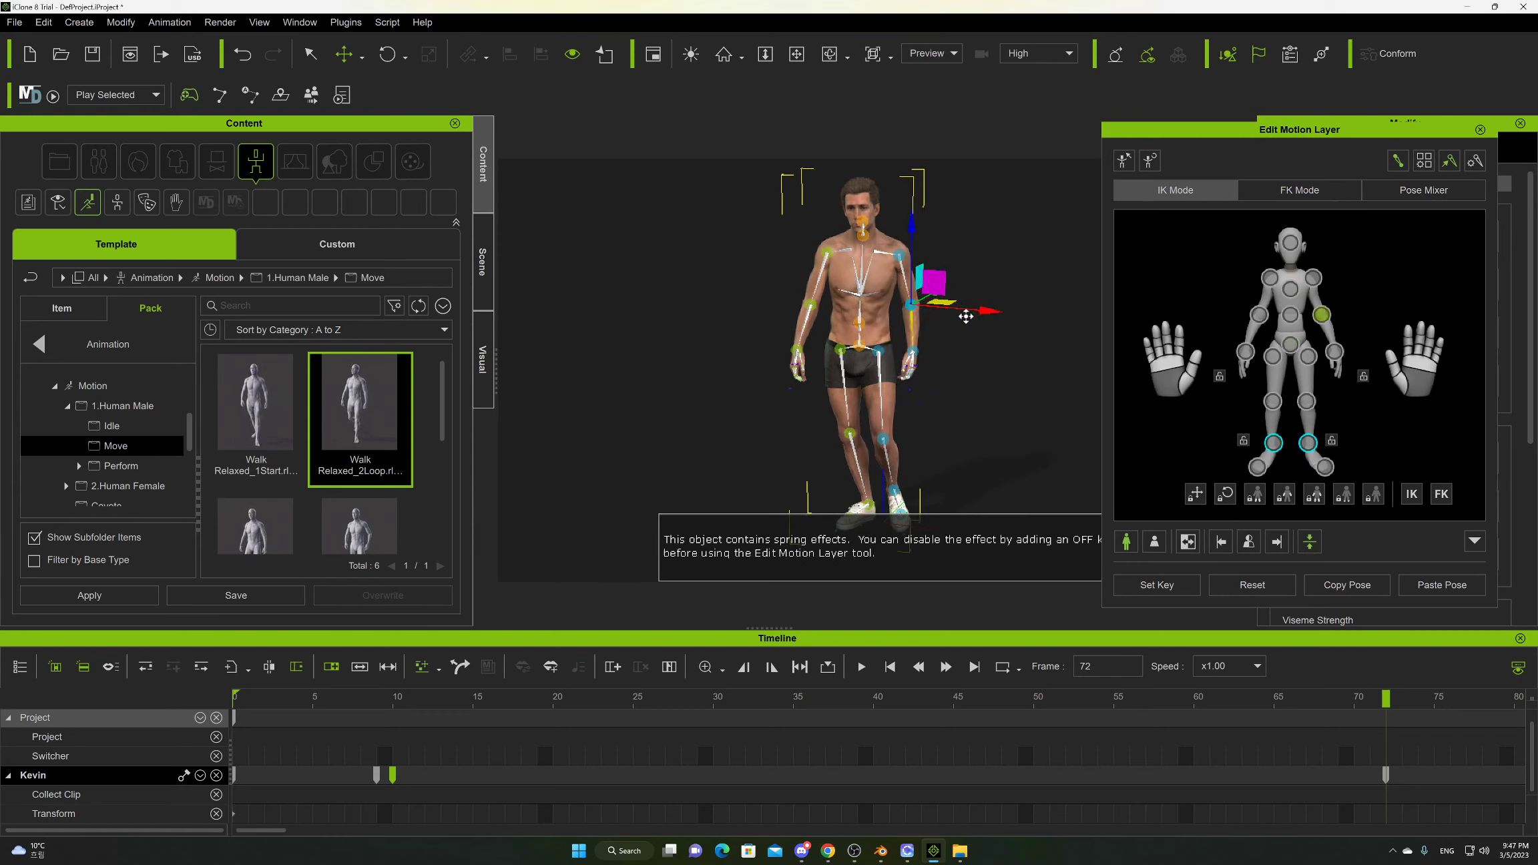
pyautogui.click(811, 305)
pyautogui.moveTo(889, 310); pyautogui.dragTo(885, 311)
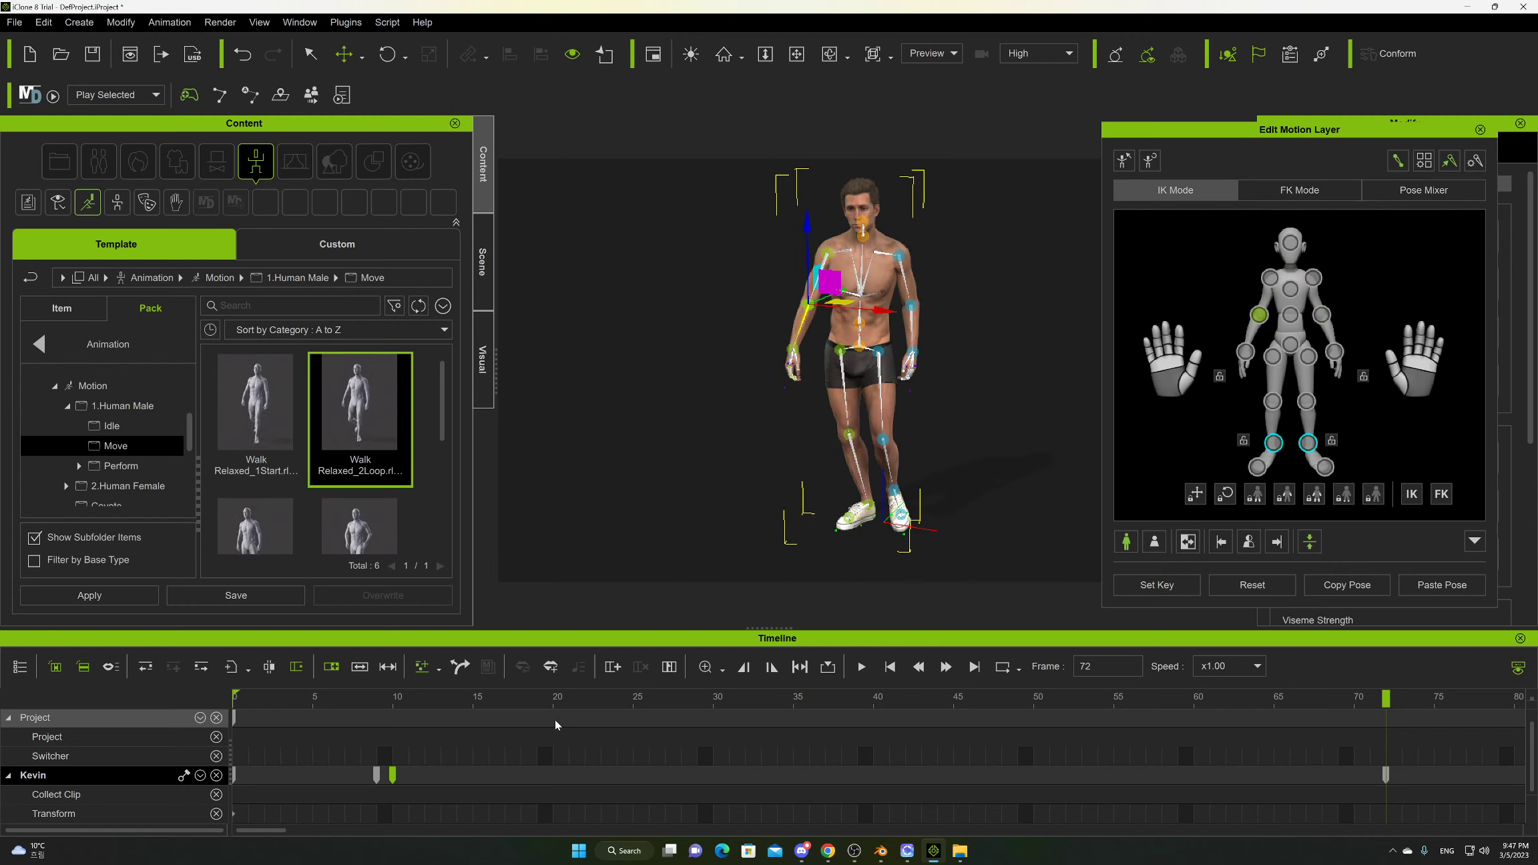
pyautogui.moveTo(583, 706); pyautogui.dragTo(876, 700)
pyautogui.moveTo(1067, 717); pyautogui.dragTo(796, 704)
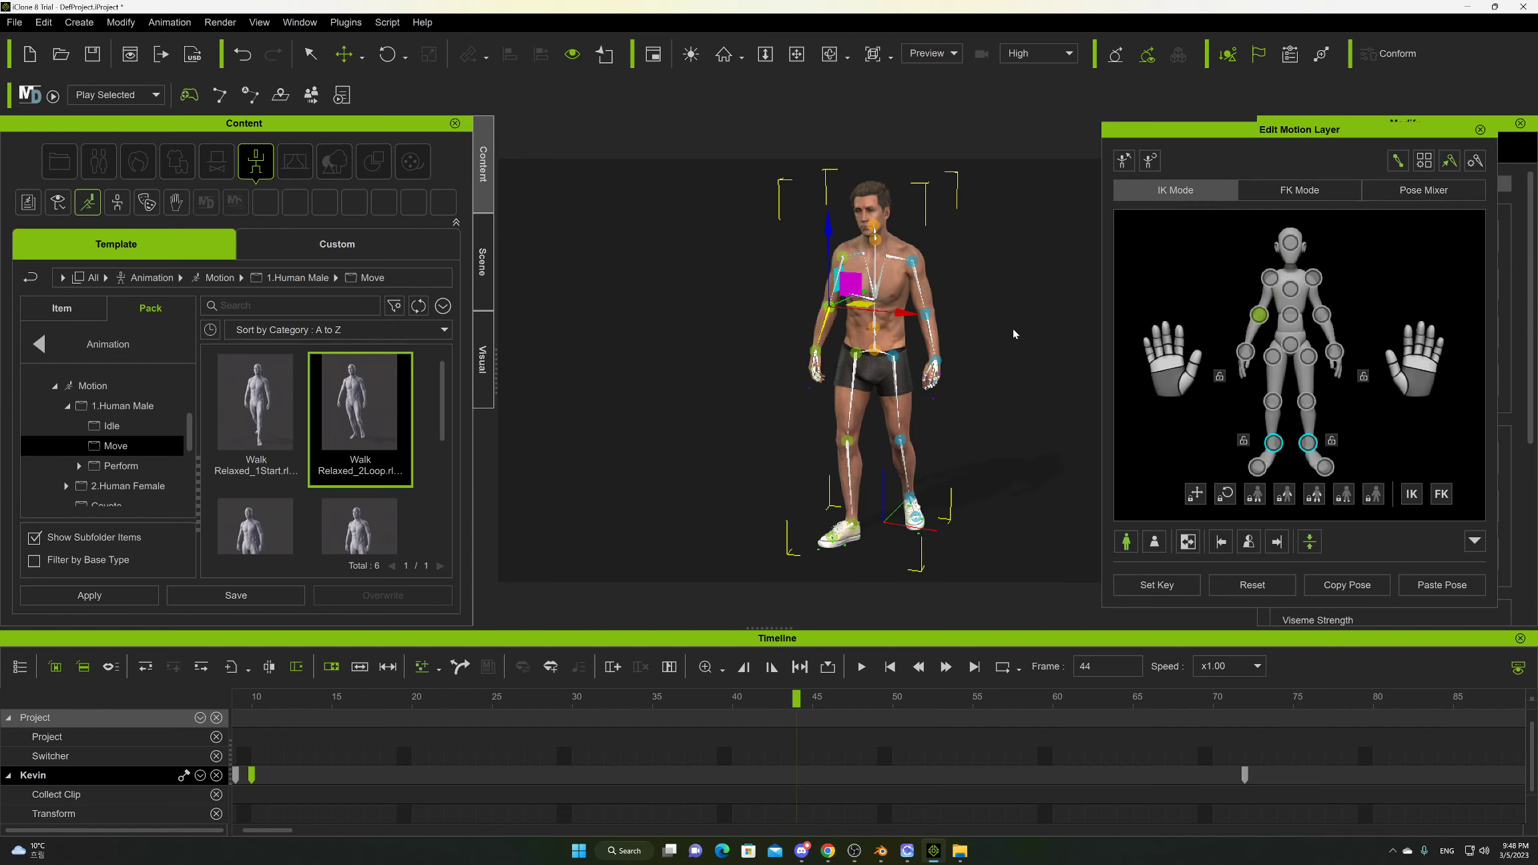
# Close the Edit Motion Layer and Modify panels, and return to frame 0 with the avatar selected.
pyautogui.click(1479, 129)
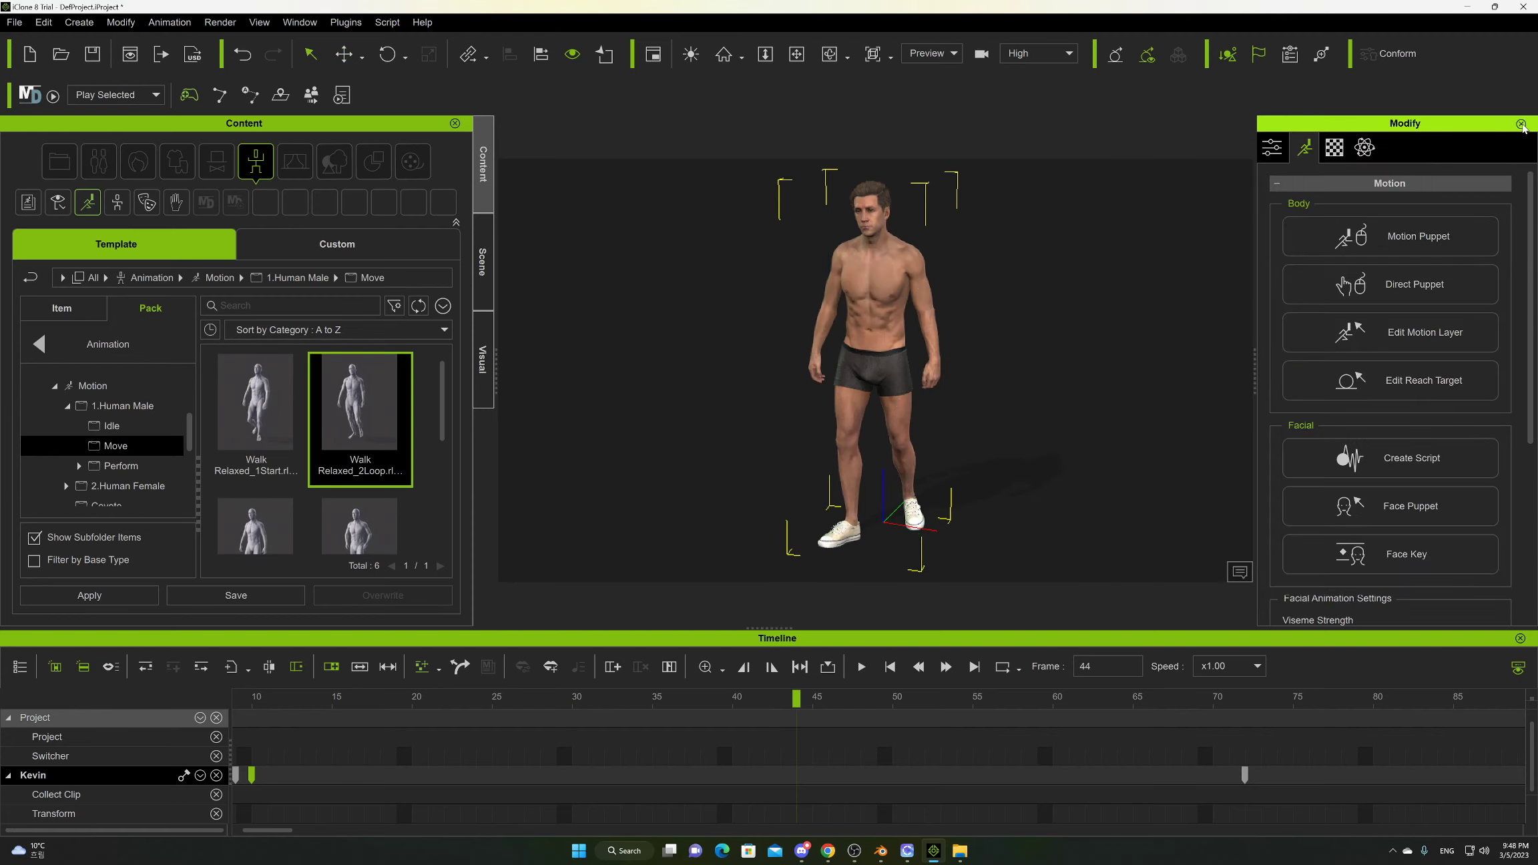
pyautogui.click(1520, 124)
pyautogui.click(1138, 320)
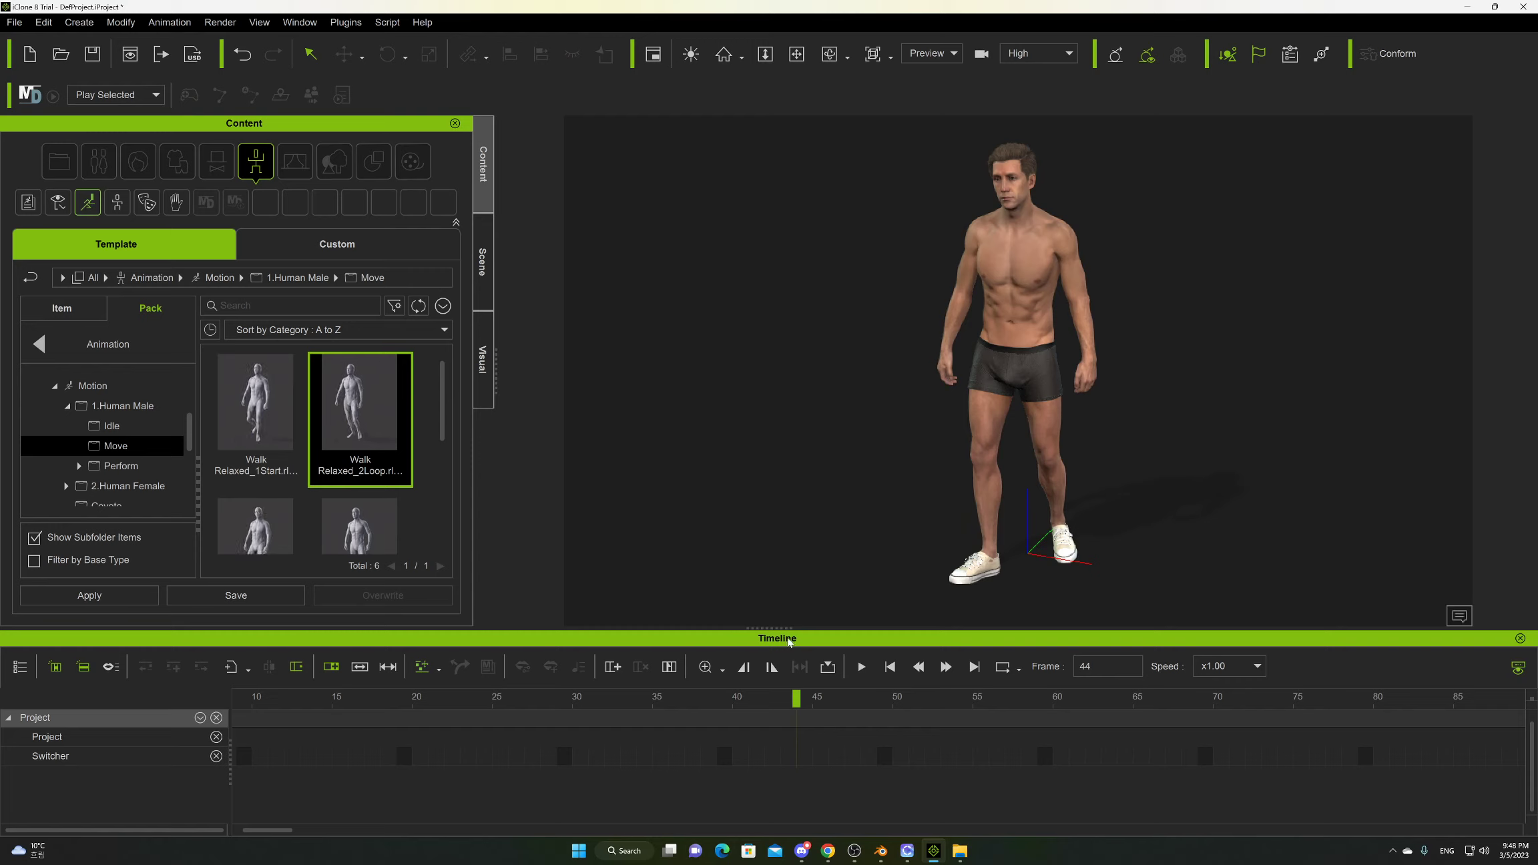
pyautogui.moveTo(792, 702); pyautogui.dragTo(233, 694)
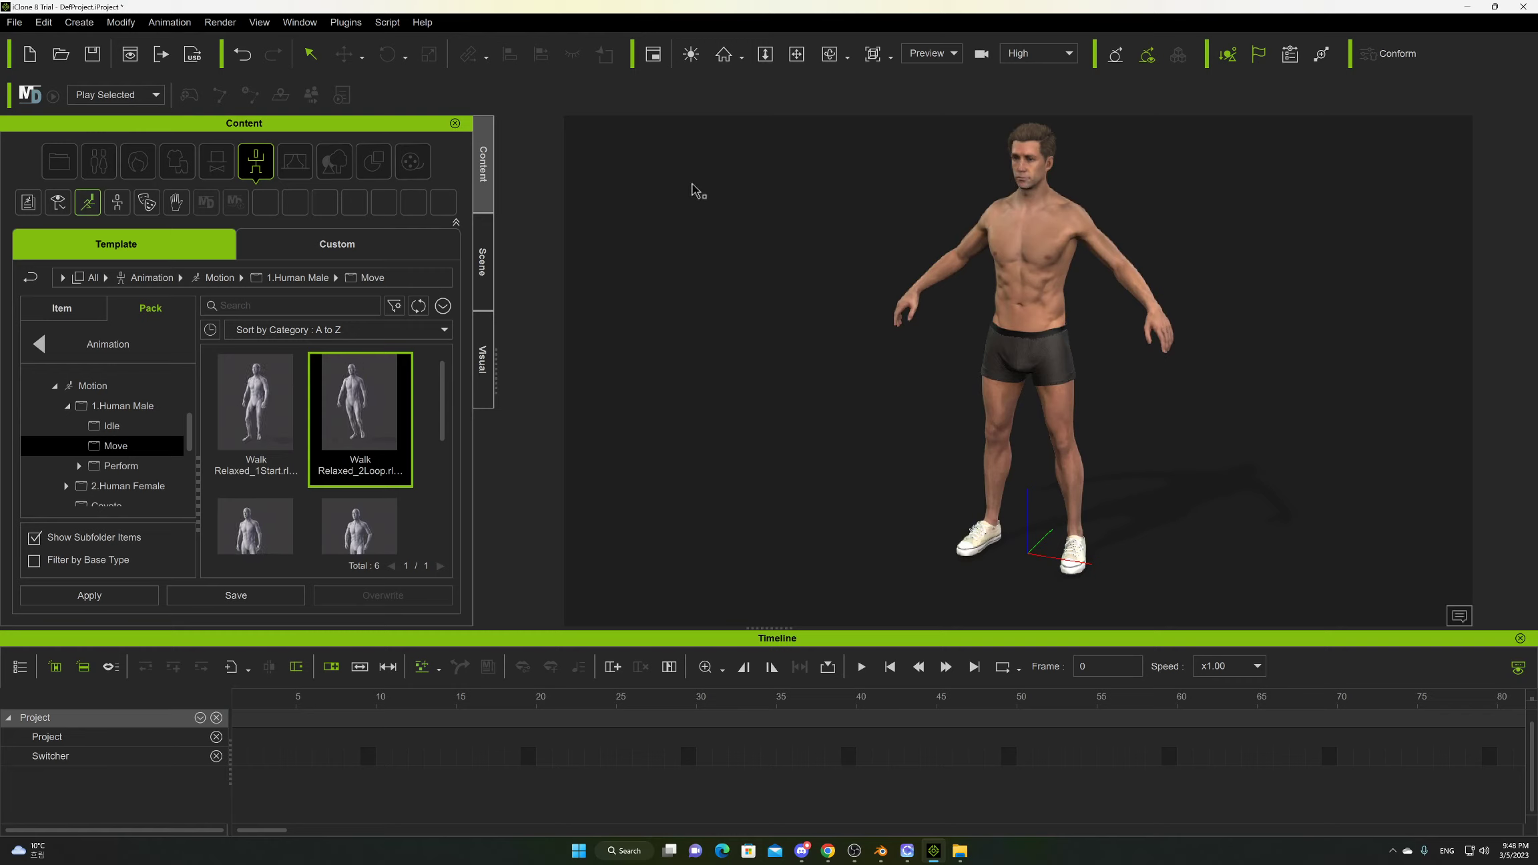
pyautogui.click(1029, 238)
pyautogui.click(10, 24)
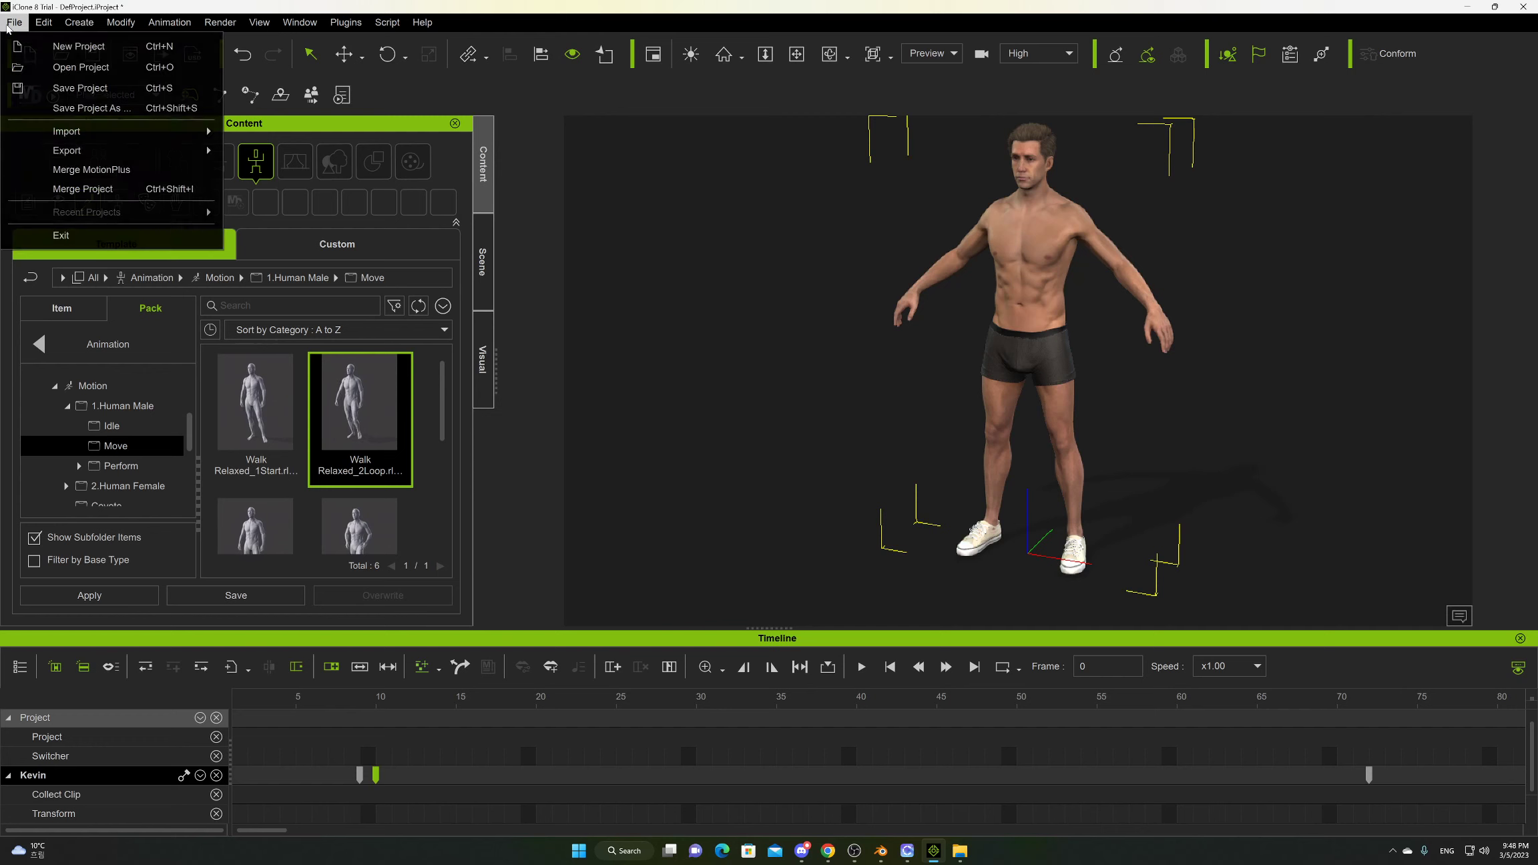
pyautogui.moveTo(117, 152)
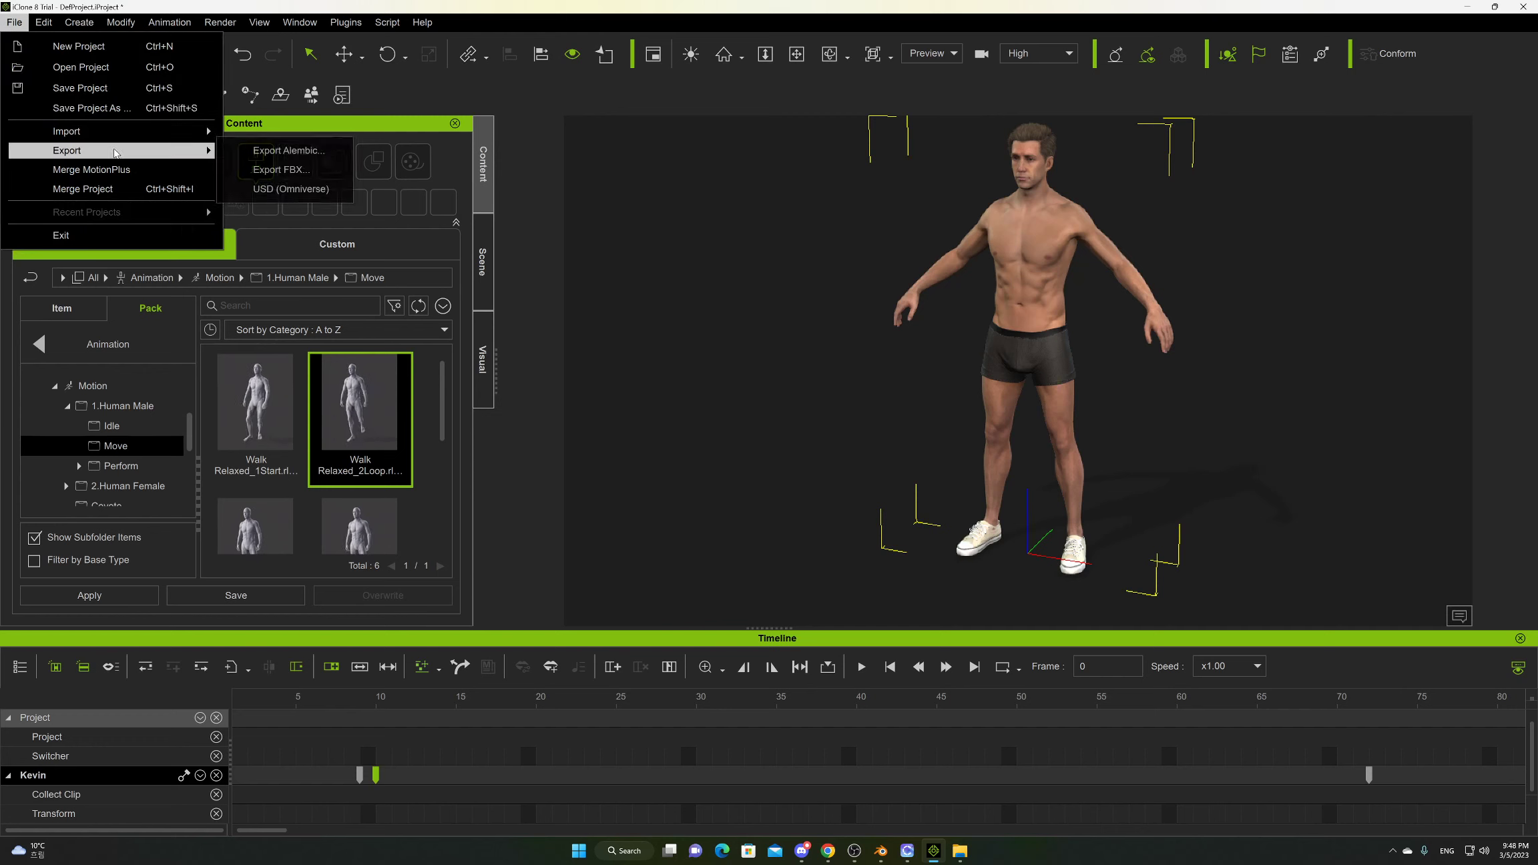
pyautogui.click(311, 172)
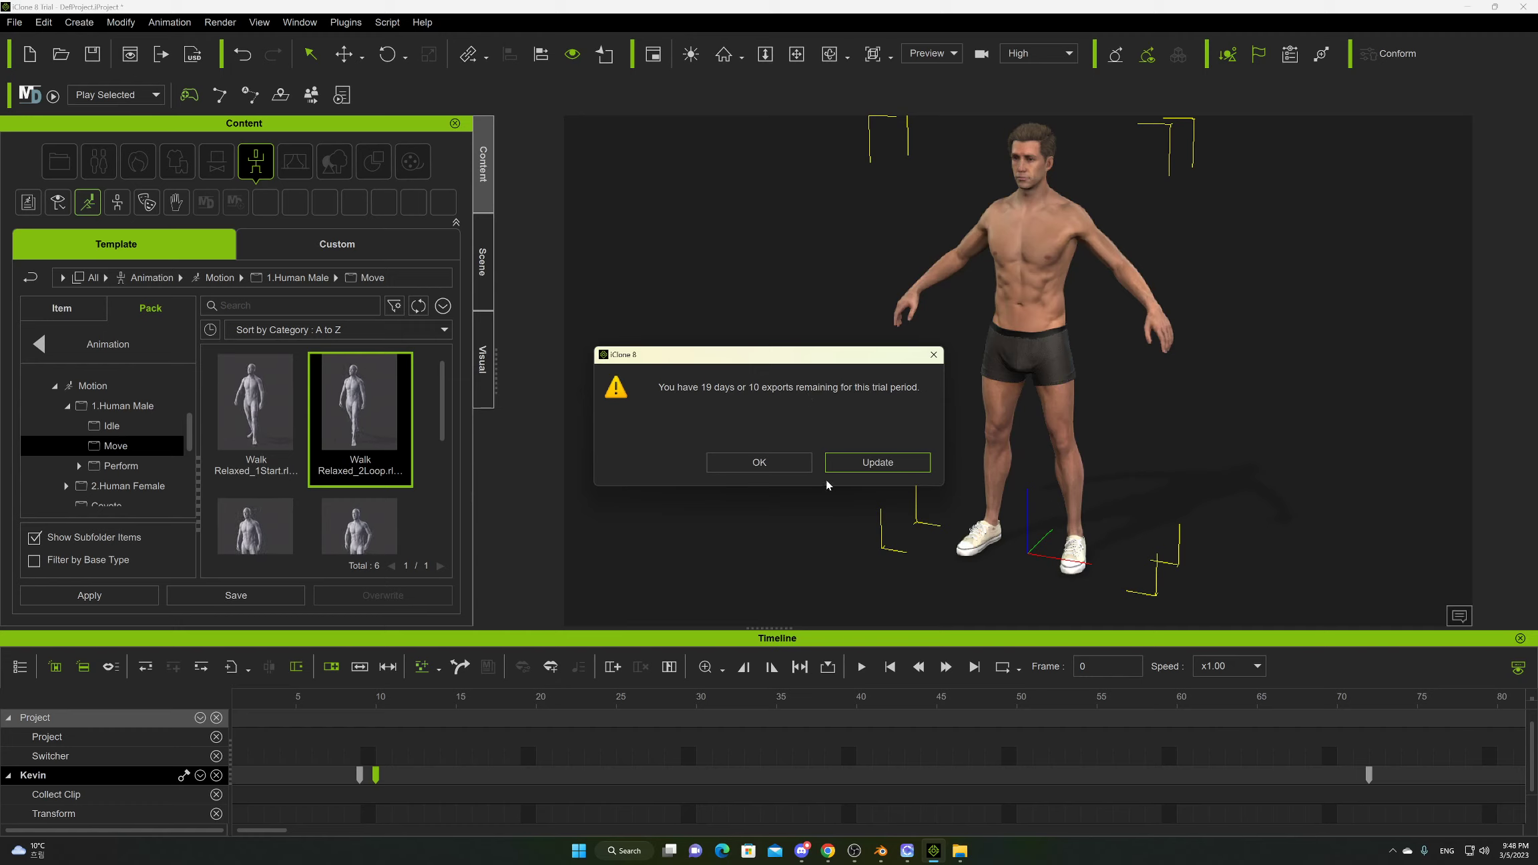
pyautogui.click(753, 463)
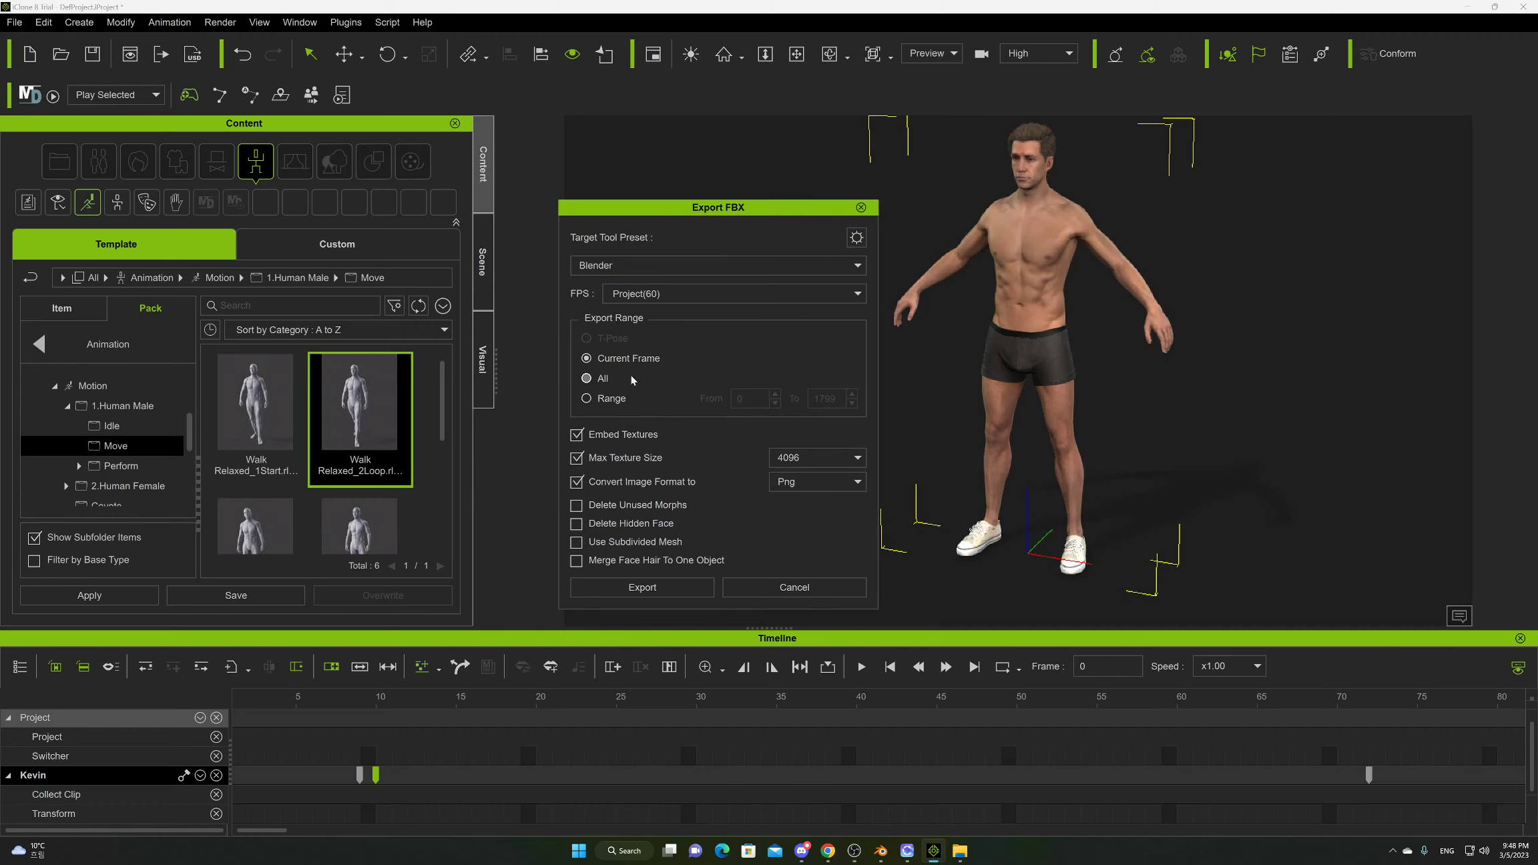
pyautogui.click(608, 270)
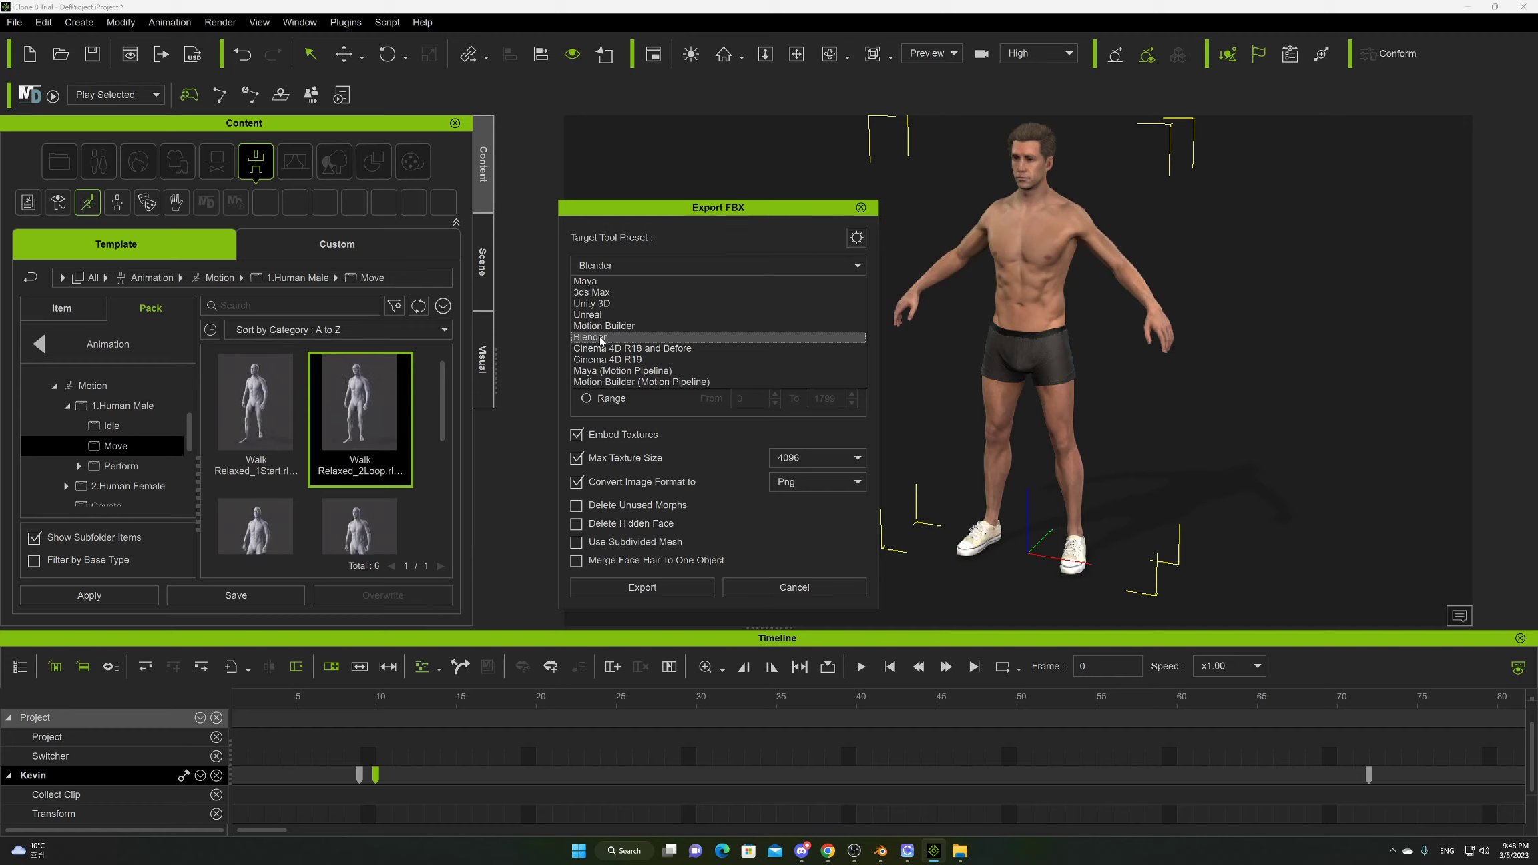
pyautogui.click(601, 340)
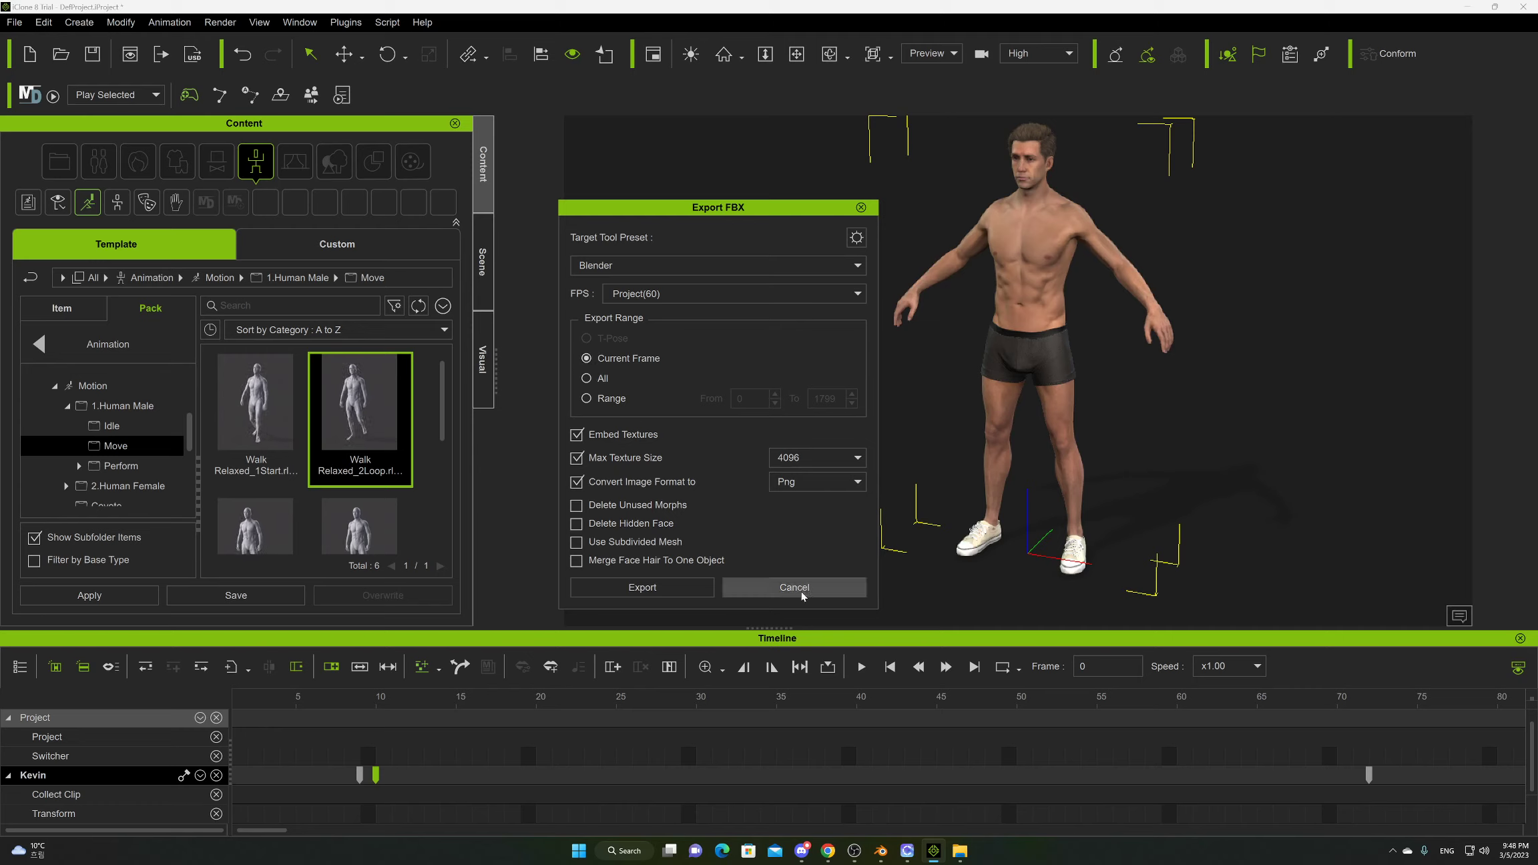
pyautogui.click(777, 592)
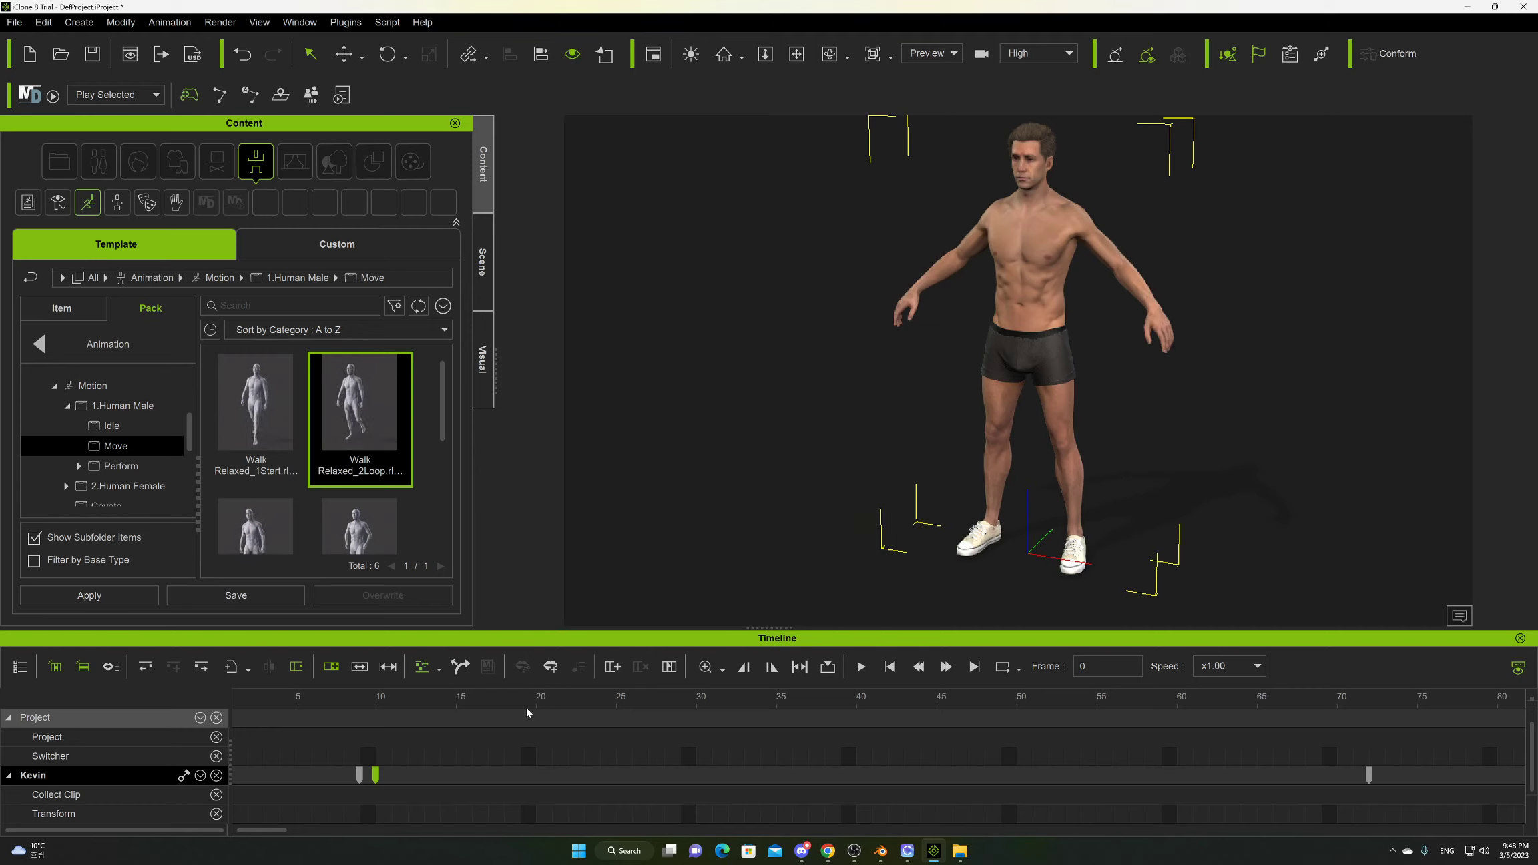
# Play the animation onward from frame 81 to locate the end of the walk clip, and place the playhead at frame 320.
pyautogui.moveTo(571, 717); pyautogui.dragTo(1512, 708)
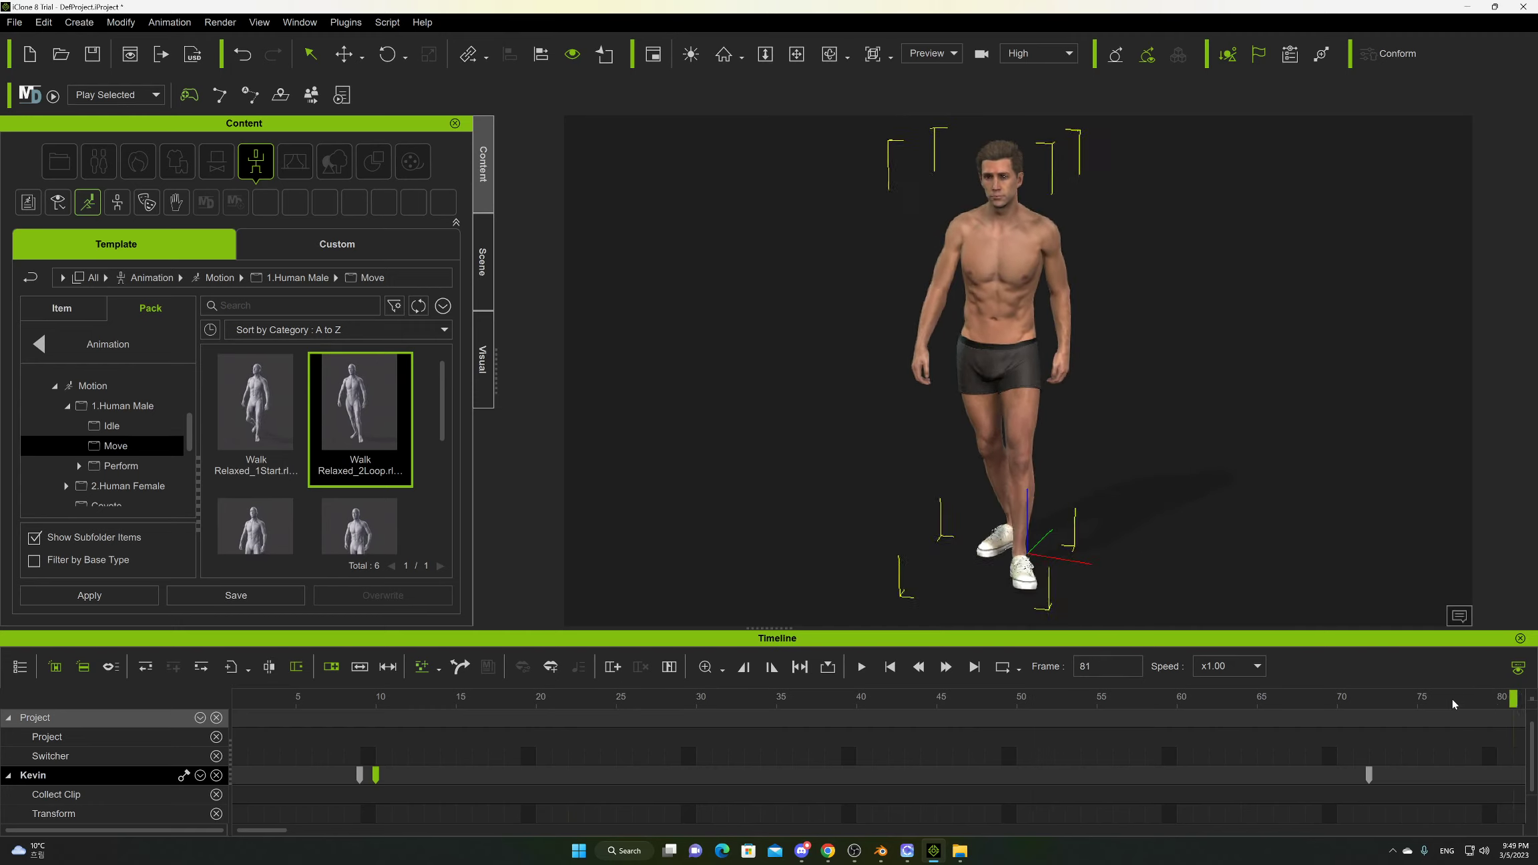
pyautogui.click(861, 666)
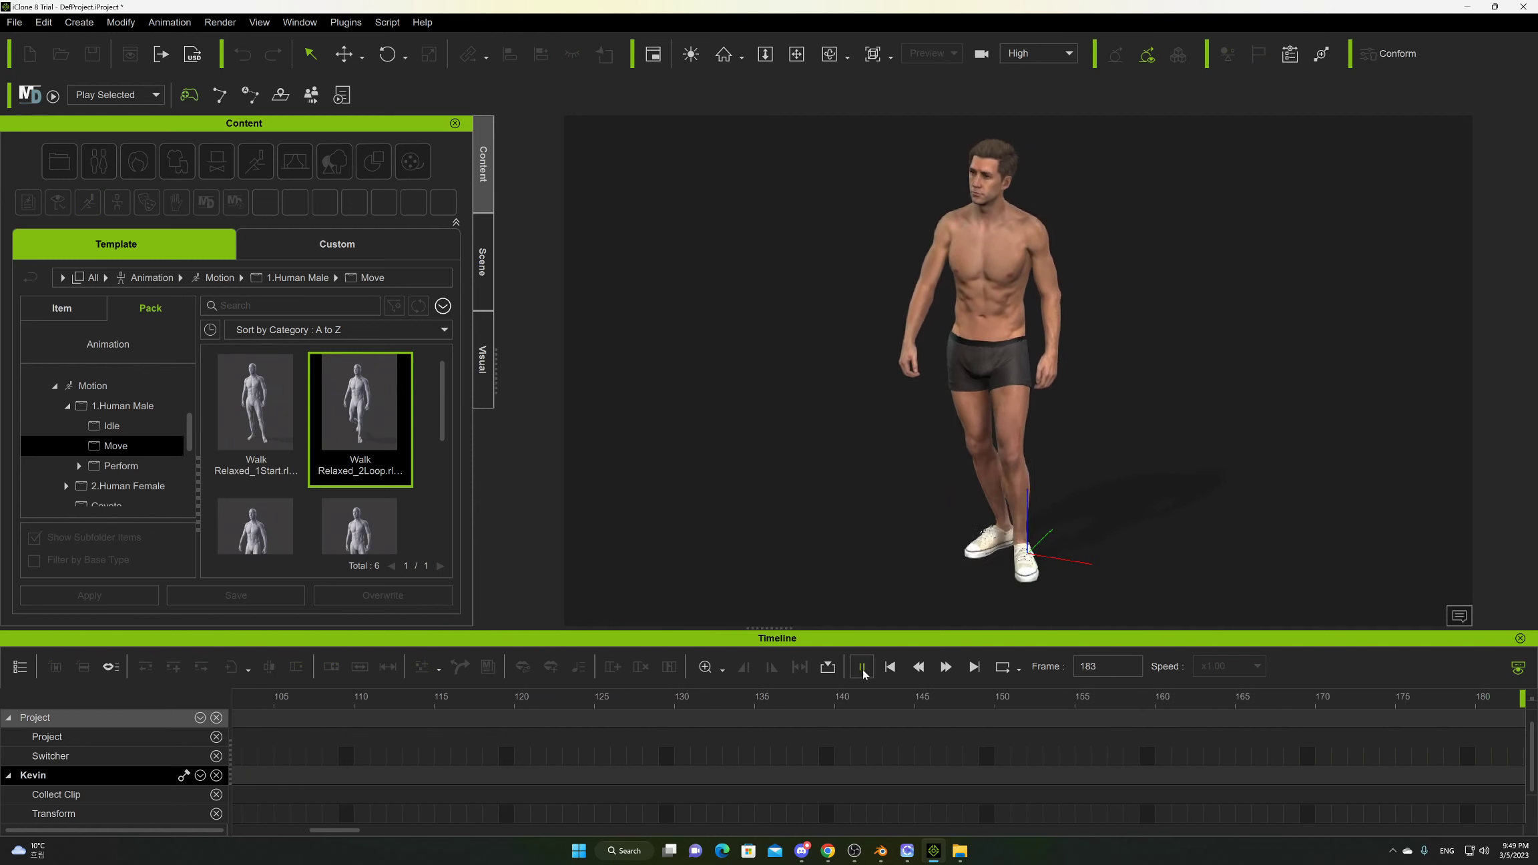
pyautogui.click(862, 670)
pyautogui.scroll(-1, 132, 797)
pyautogui.scroll(1, 698, 773)
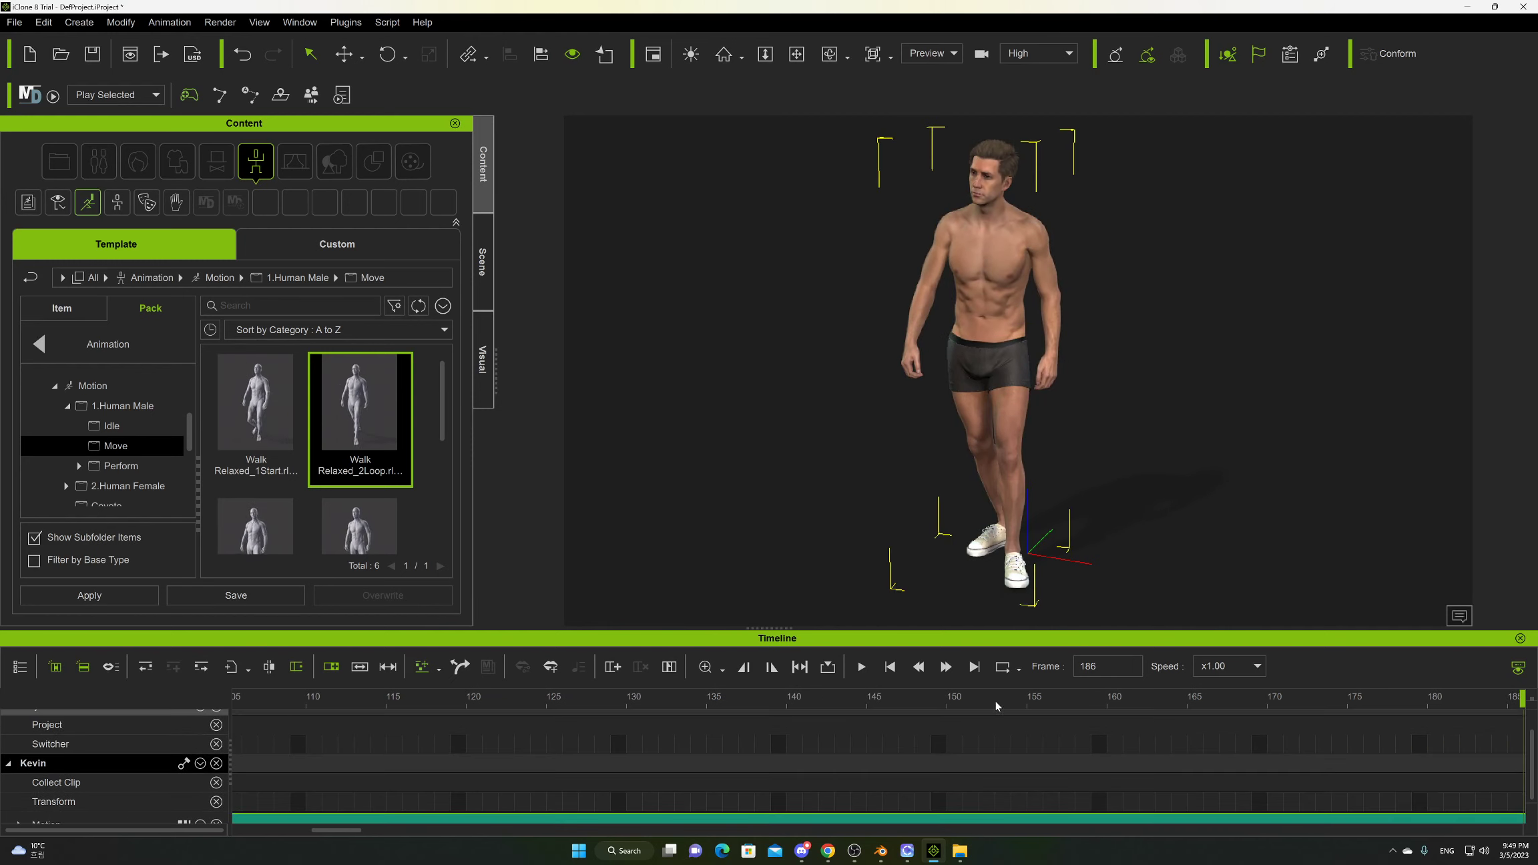
pyautogui.click(862, 667)
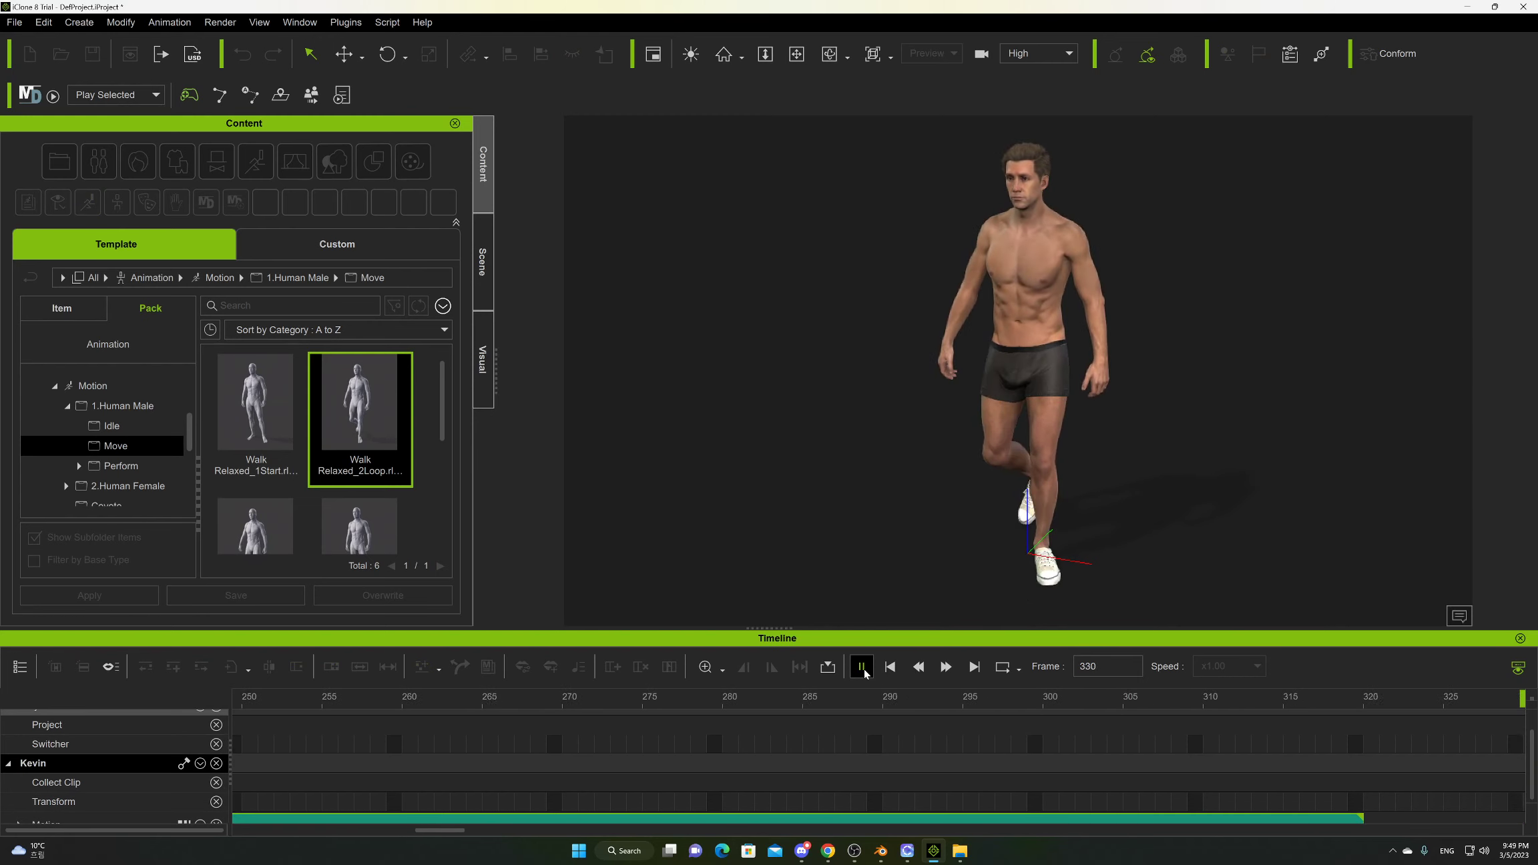
pyautogui.click(861, 666)
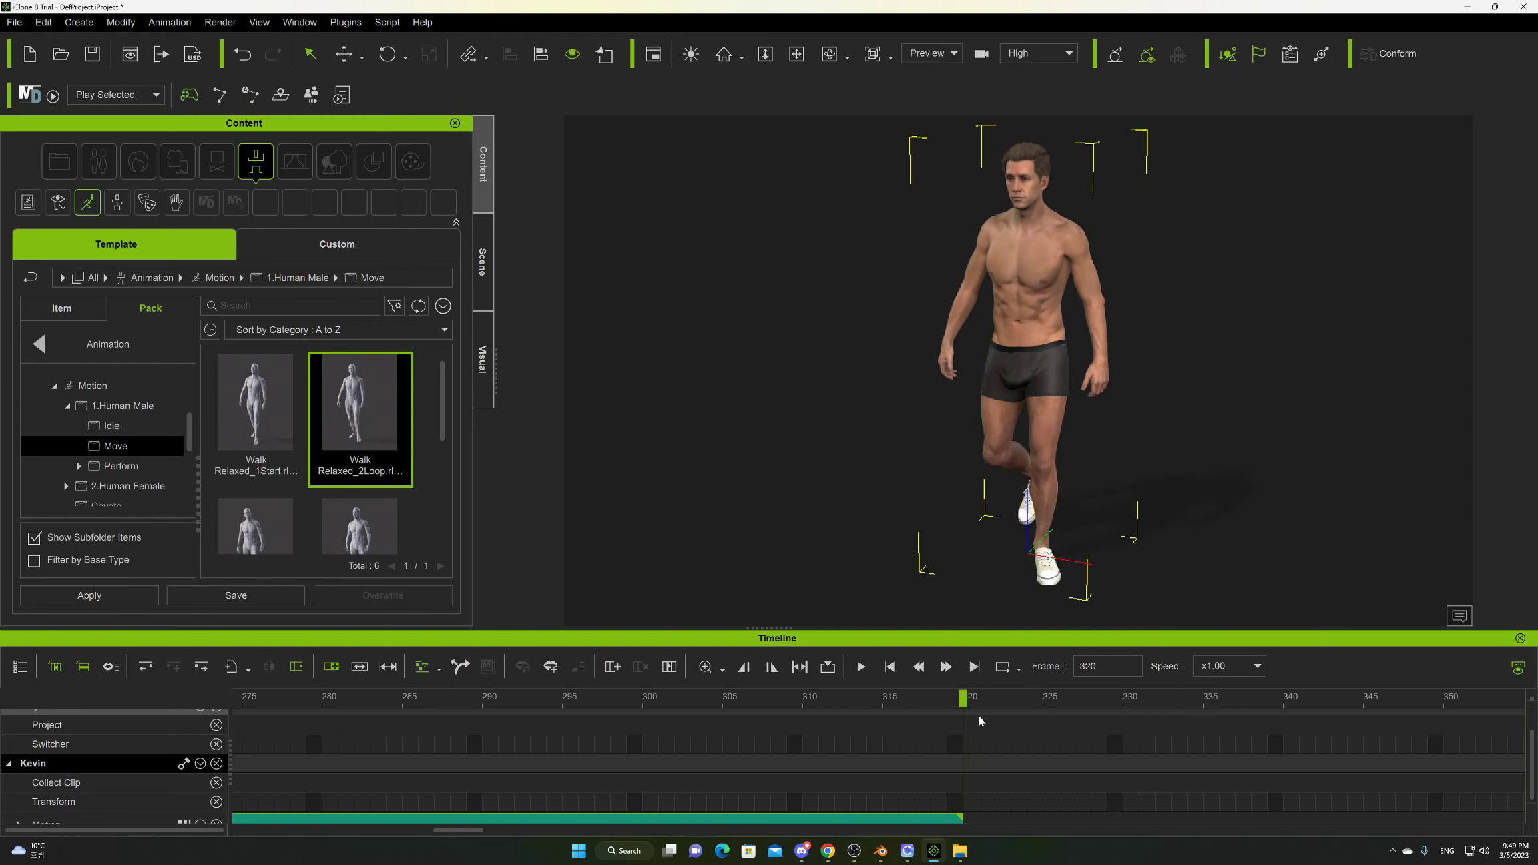
pyautogui.moveTo(964, 703)
pyautogui.mouseDown()
pyautogui.moveTo(982, 703)
pyautogui.moveTo(963, 703)
pyautogui.mouseUp()
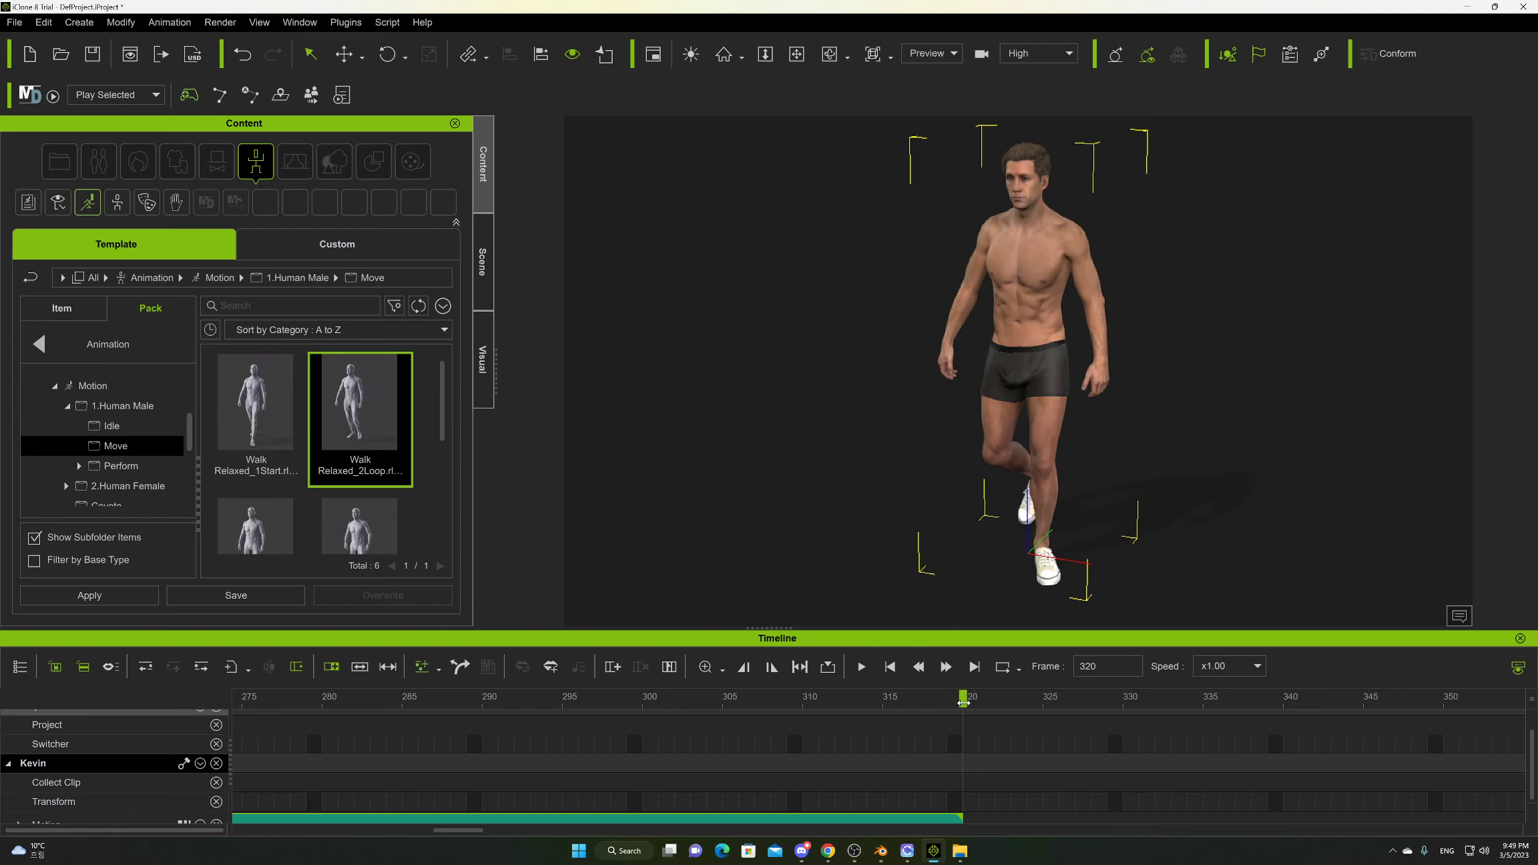
# Start an FBX export of the avatar and set the export range from frame 0 to 320.
pyautogui.click(14, 22)
pyautogui.moveTo(79, 131)
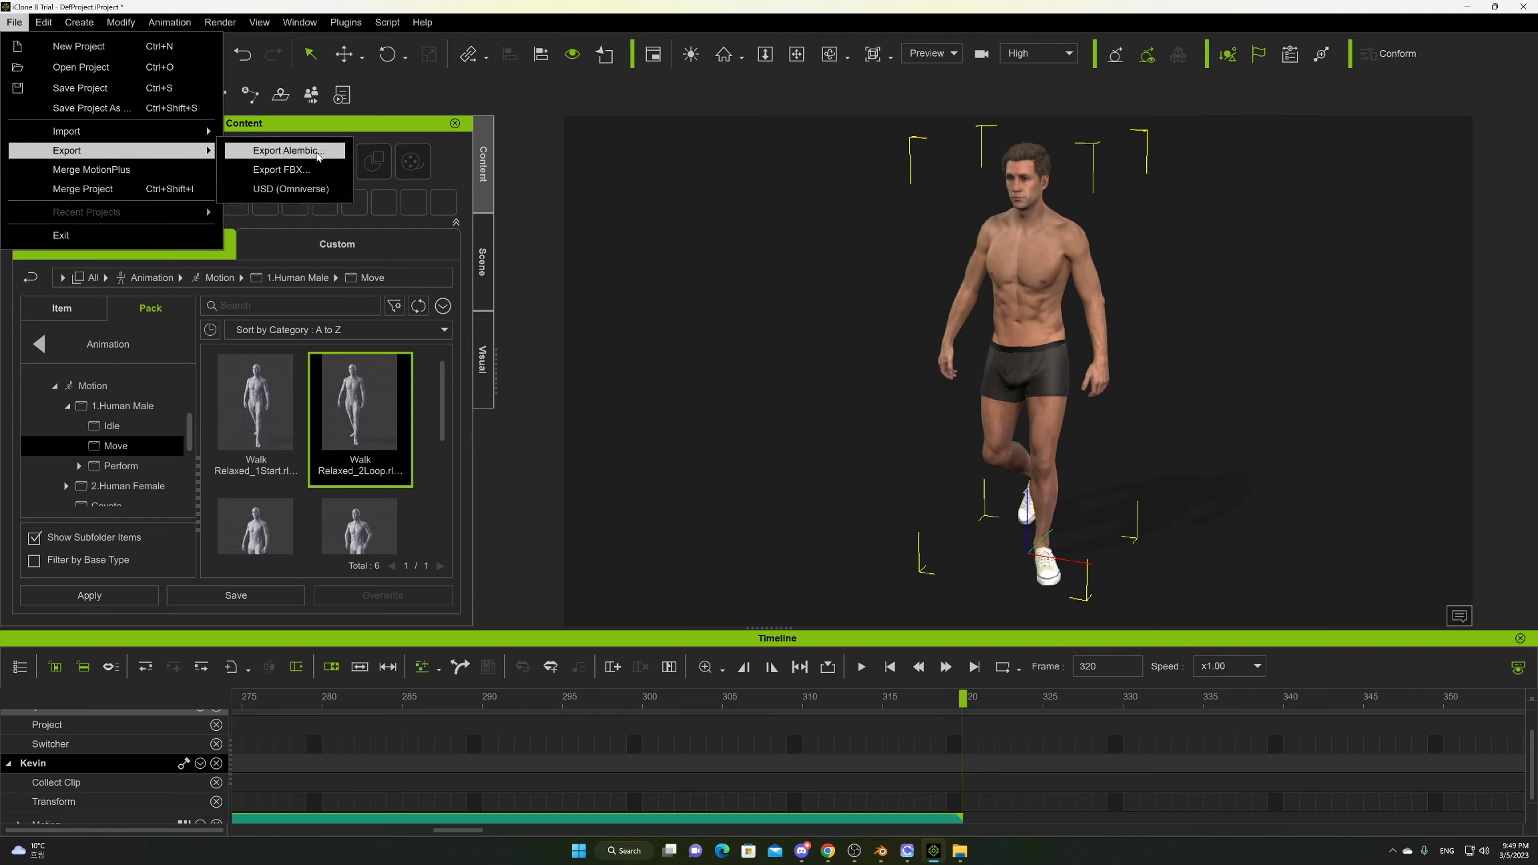
pyautogui.click(319, 172)
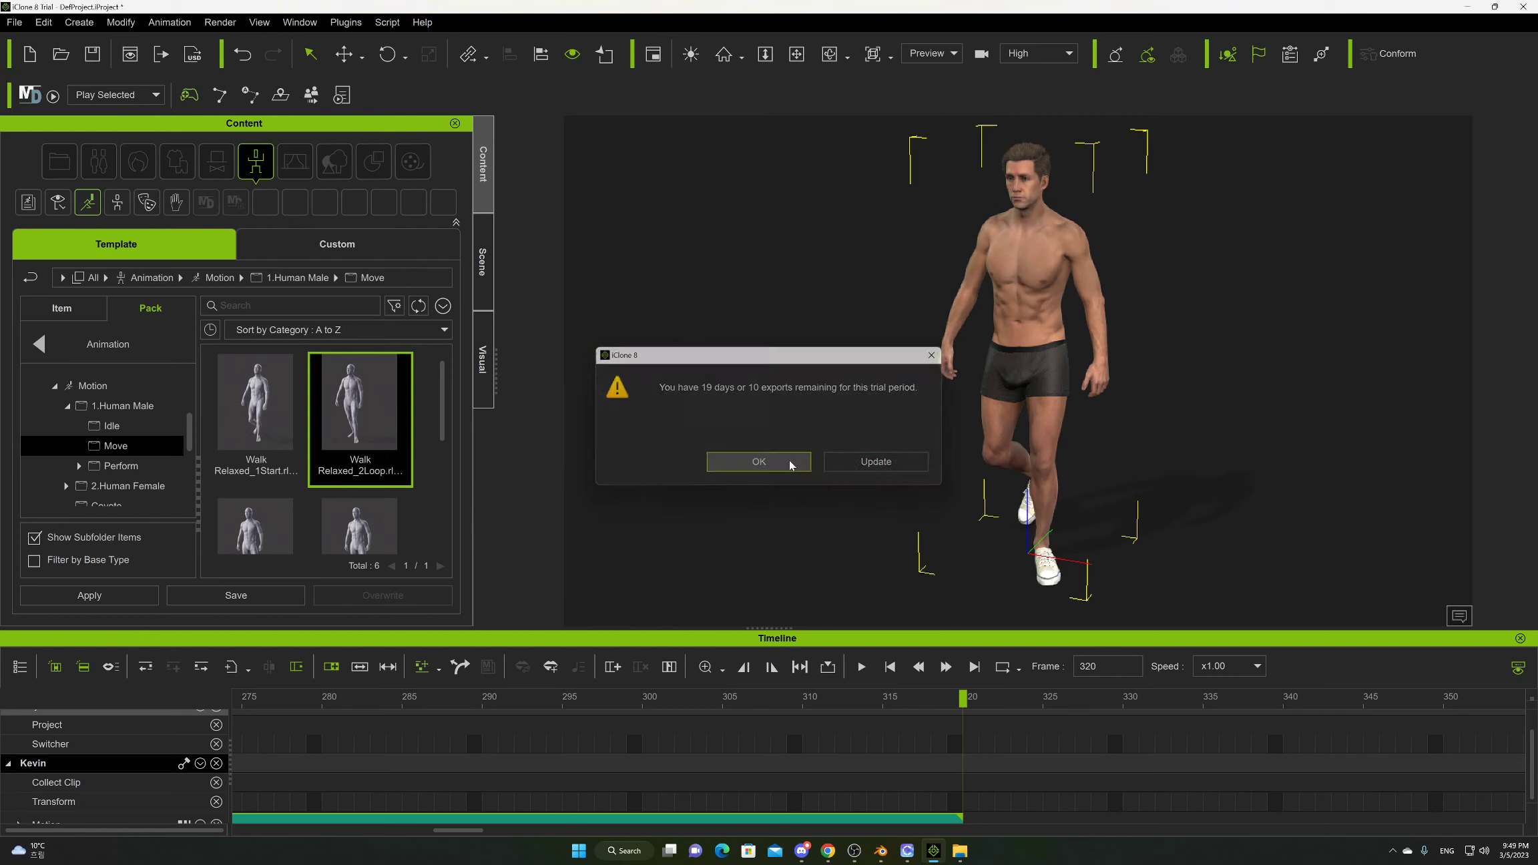
pyautogui.click(801, 464)
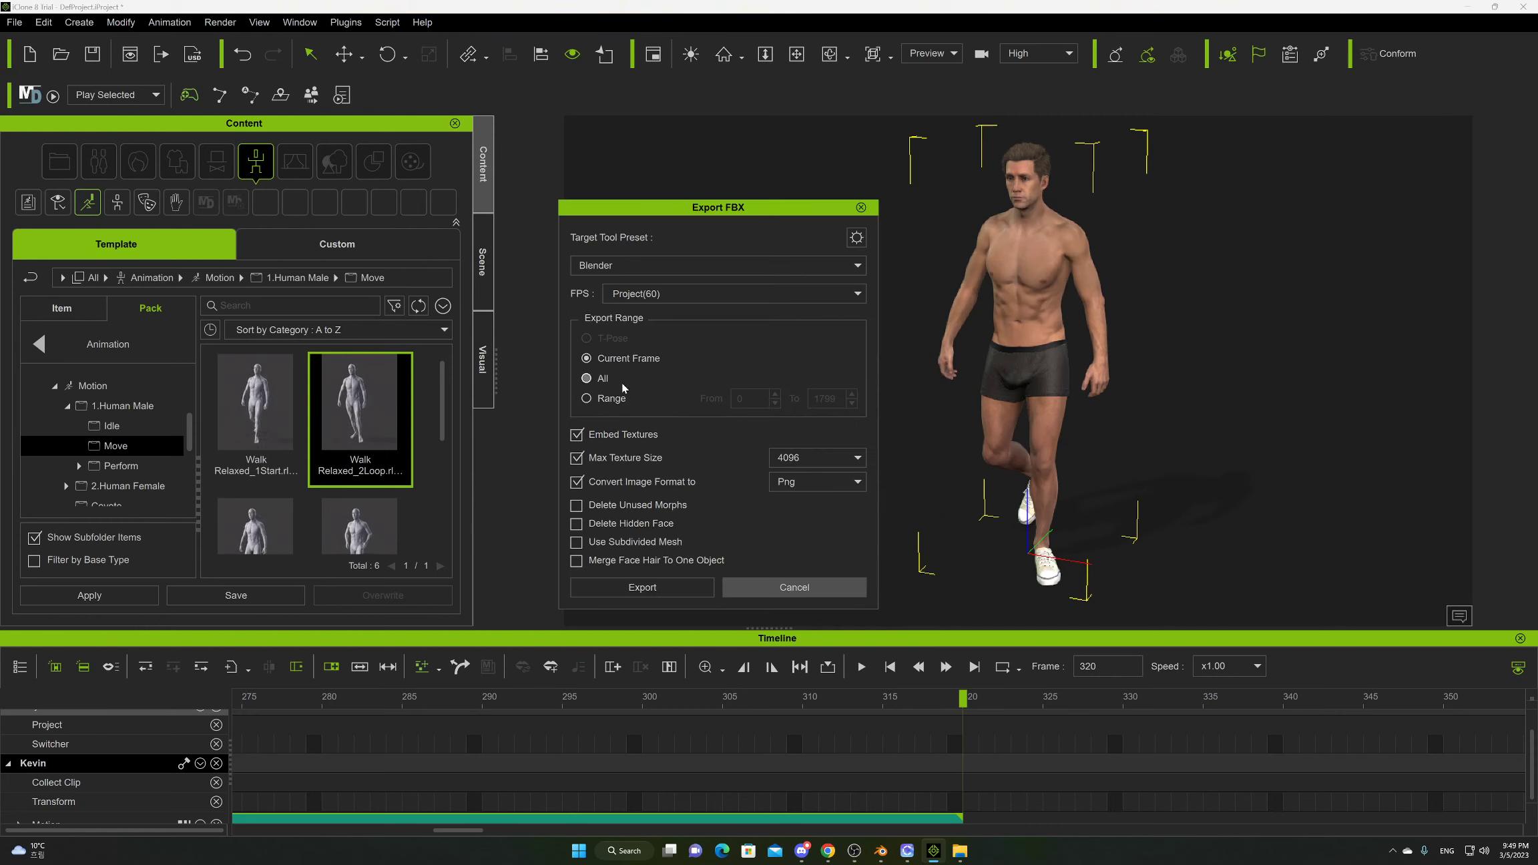
pyautogui.click(587, 398)
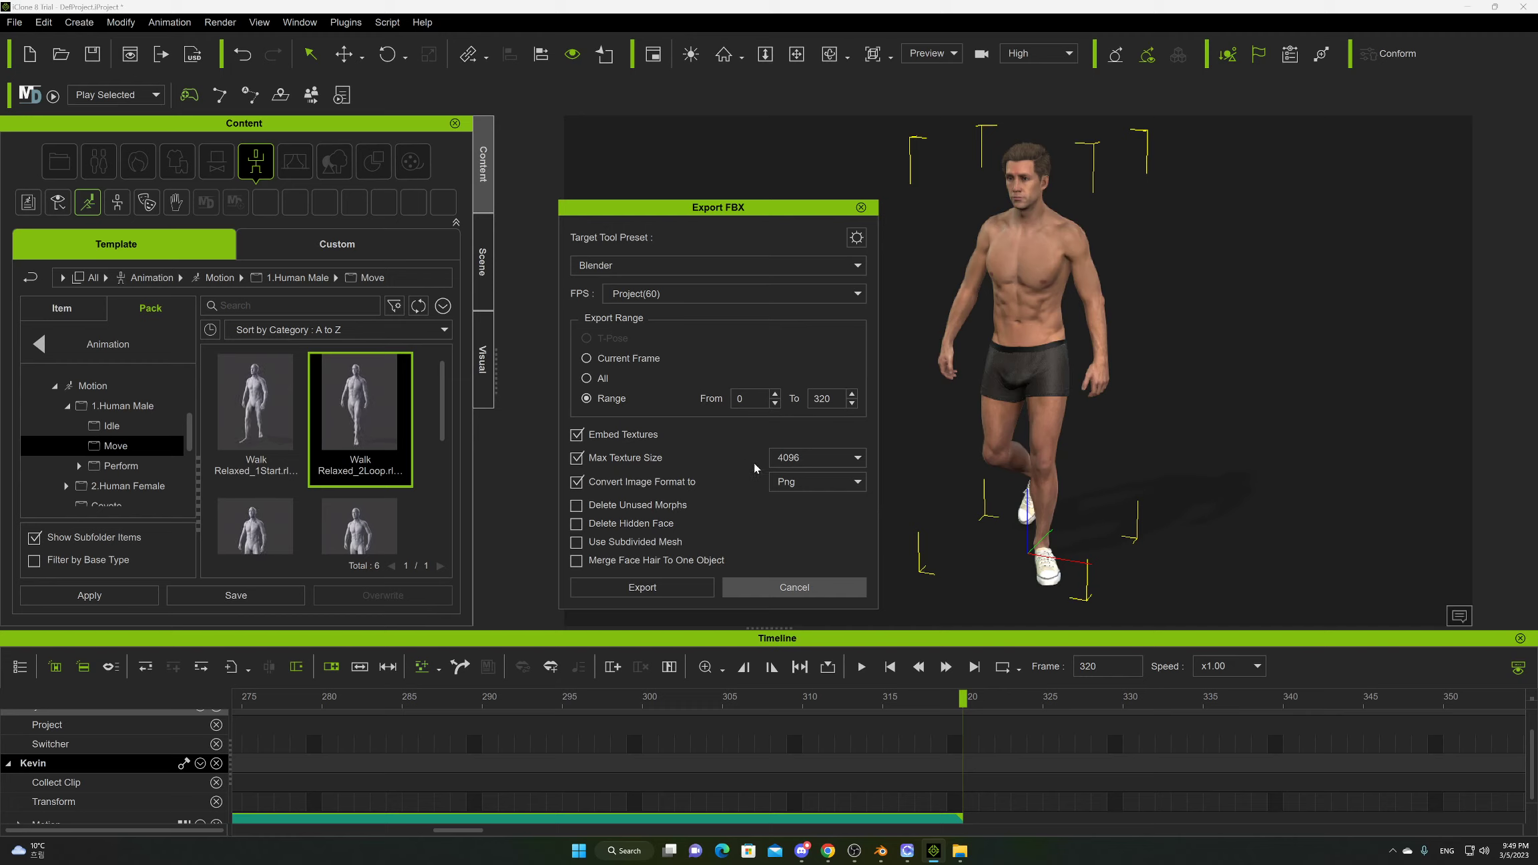
# Choose a maximum texture size of 4096 and Png as the converted image format for the FBX export.
pyautogui.click(813, 460)
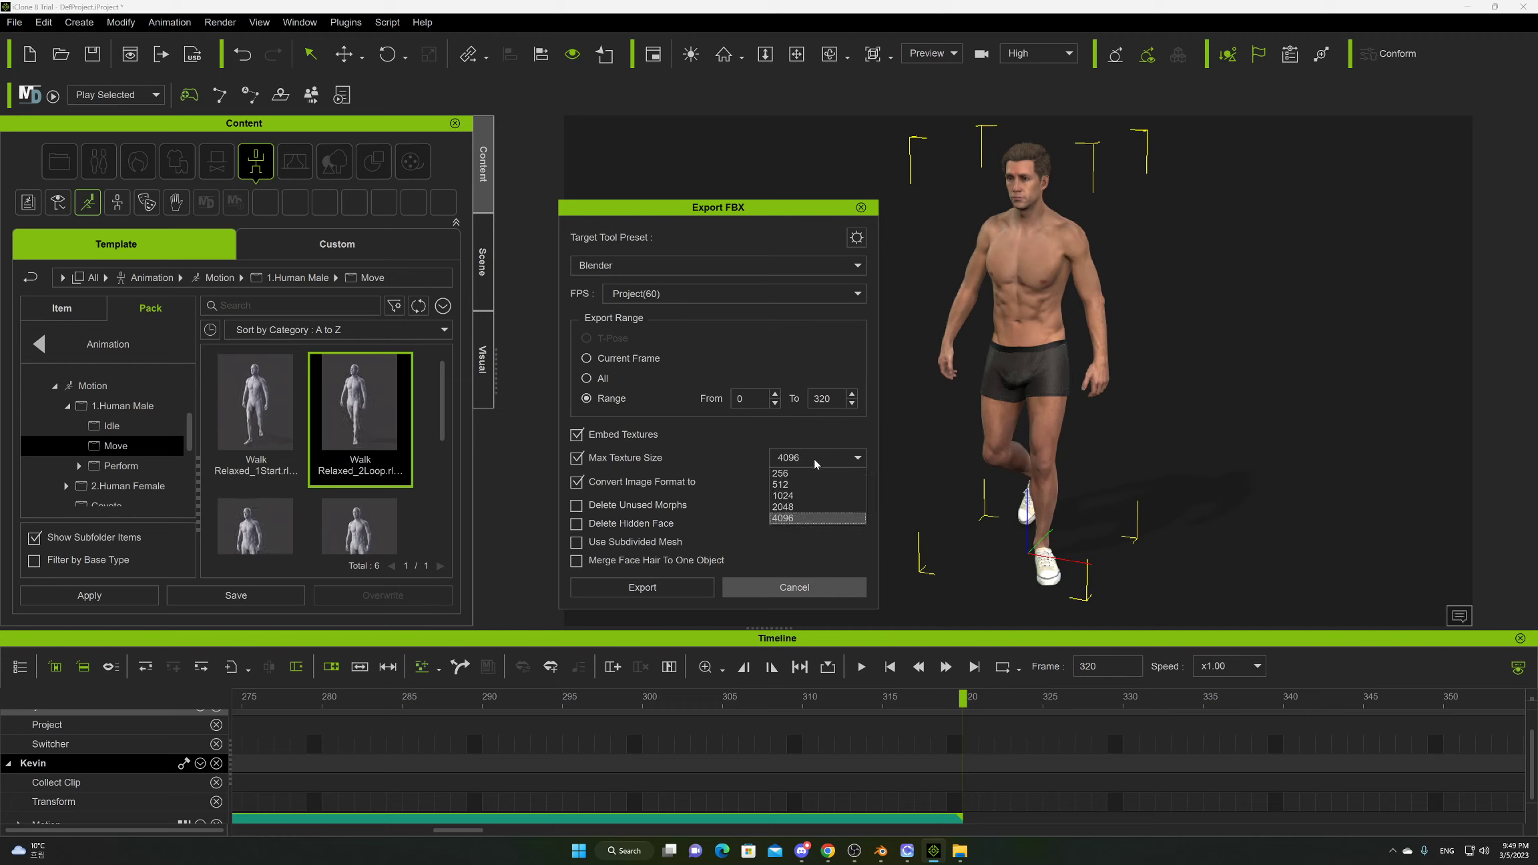
pyautogui.click(788, 519)
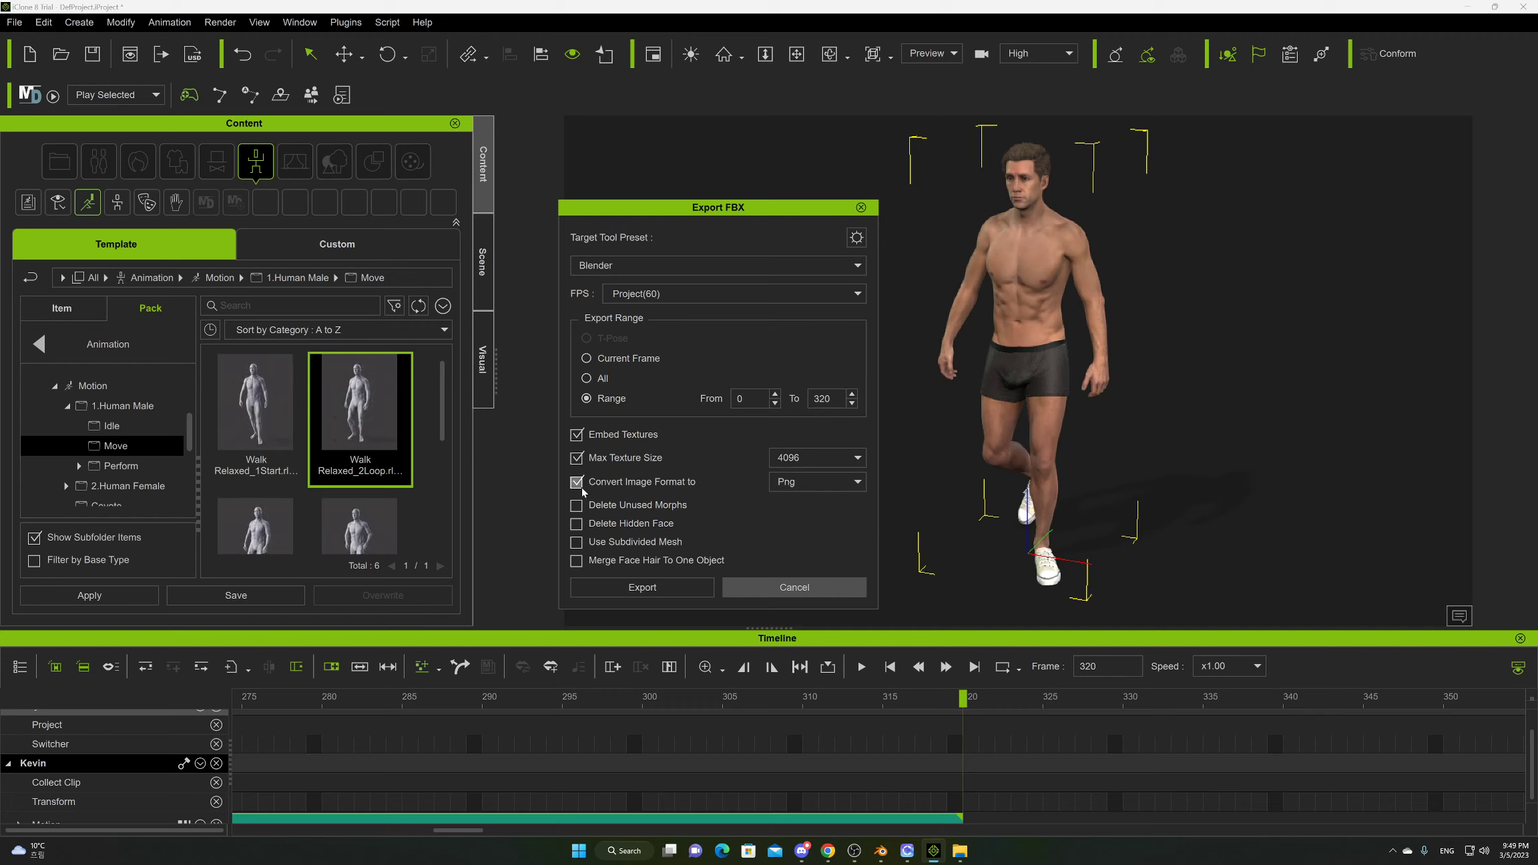
pyautogui.click(809, 482)
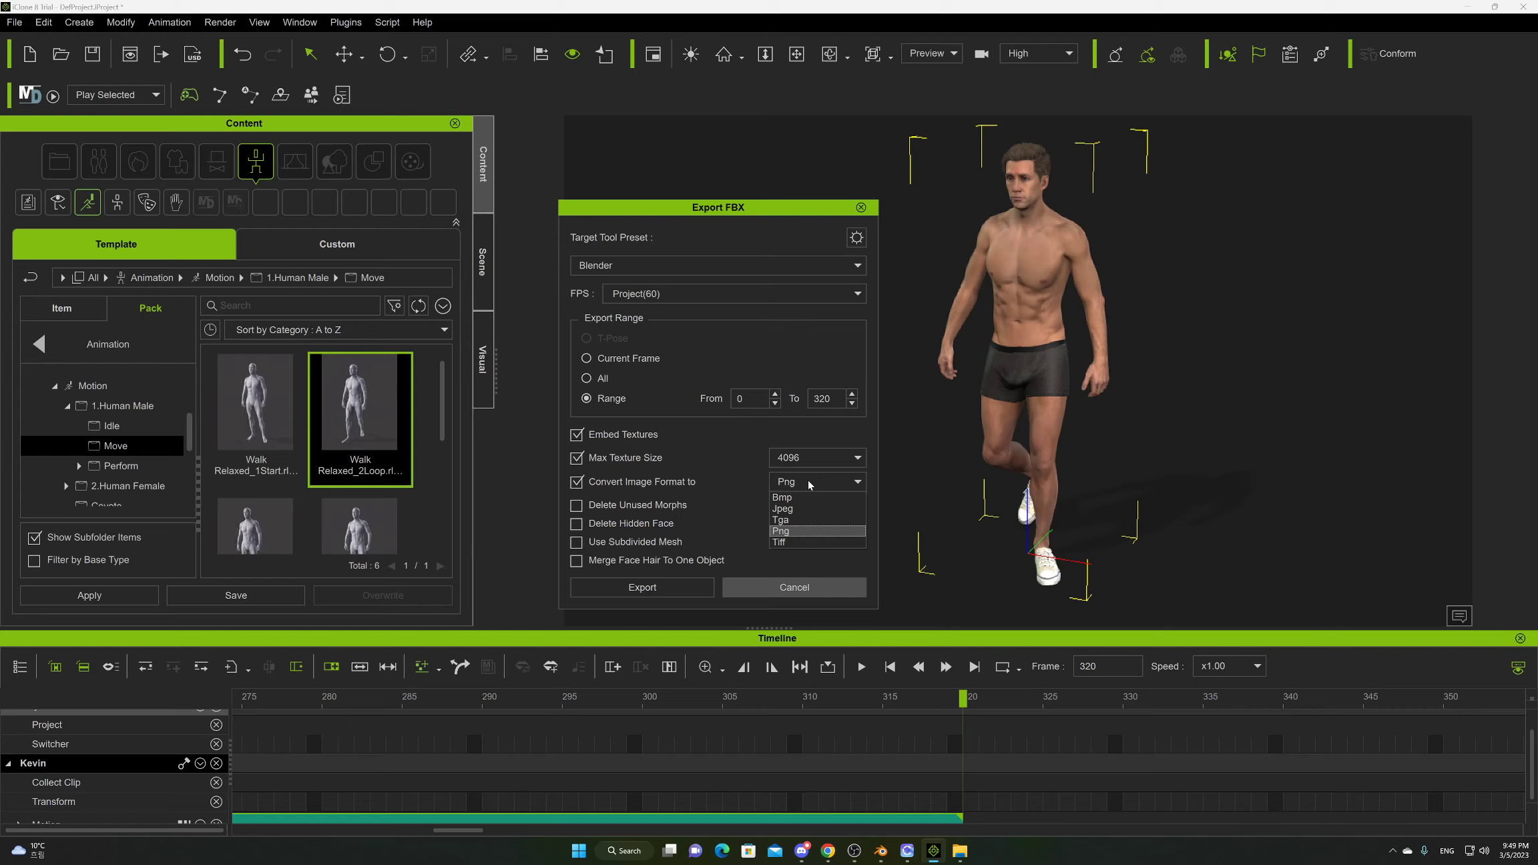
pyautogui.click(788, 532)
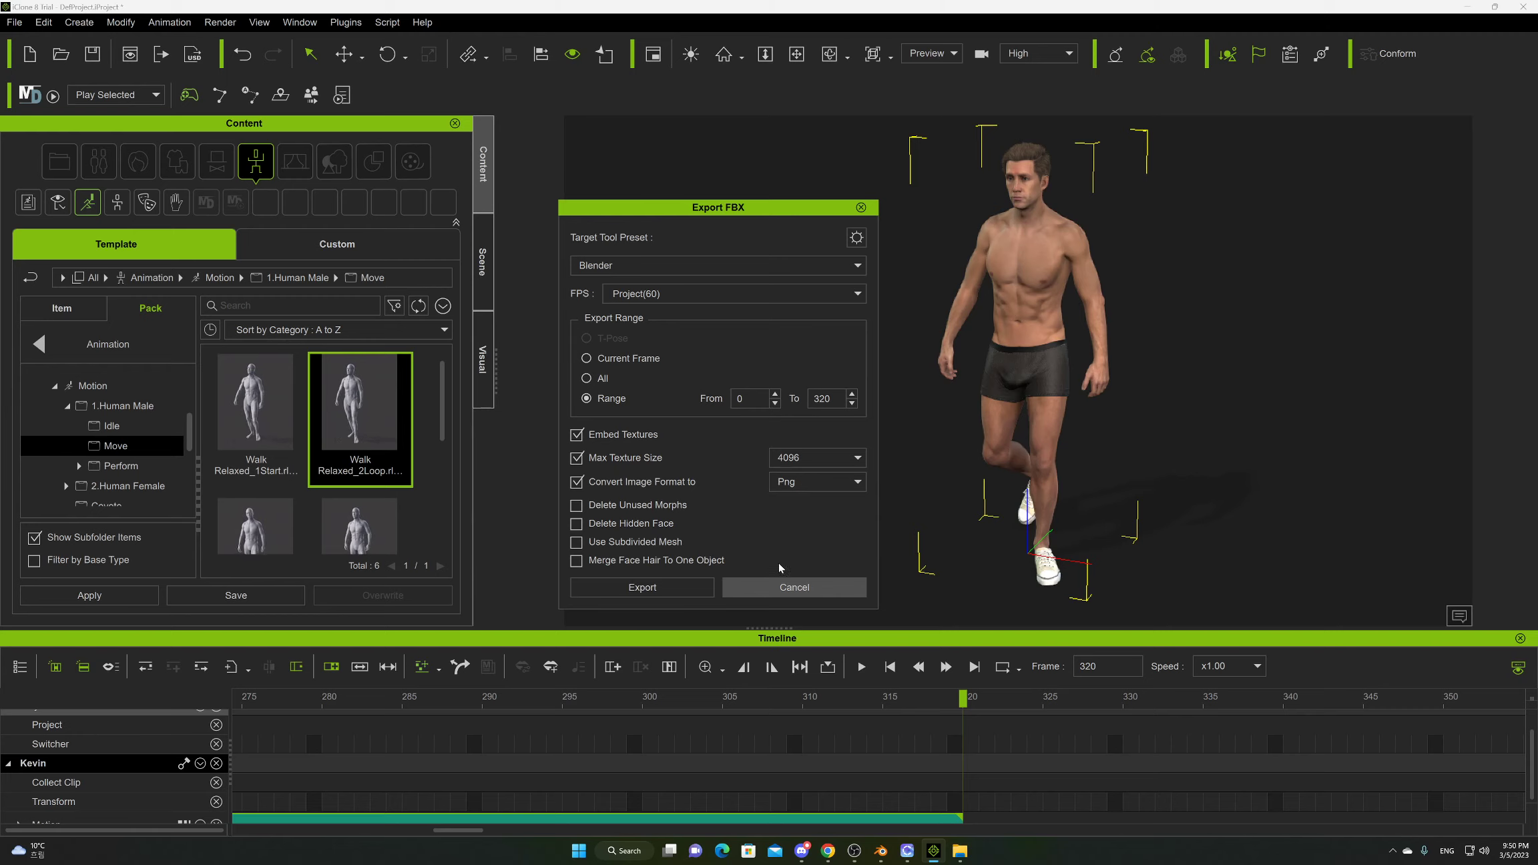
# Export the FBX into the UPDATED\Male folder under the file name base_walk_male_V1.
pyautogui.click(686, 596)
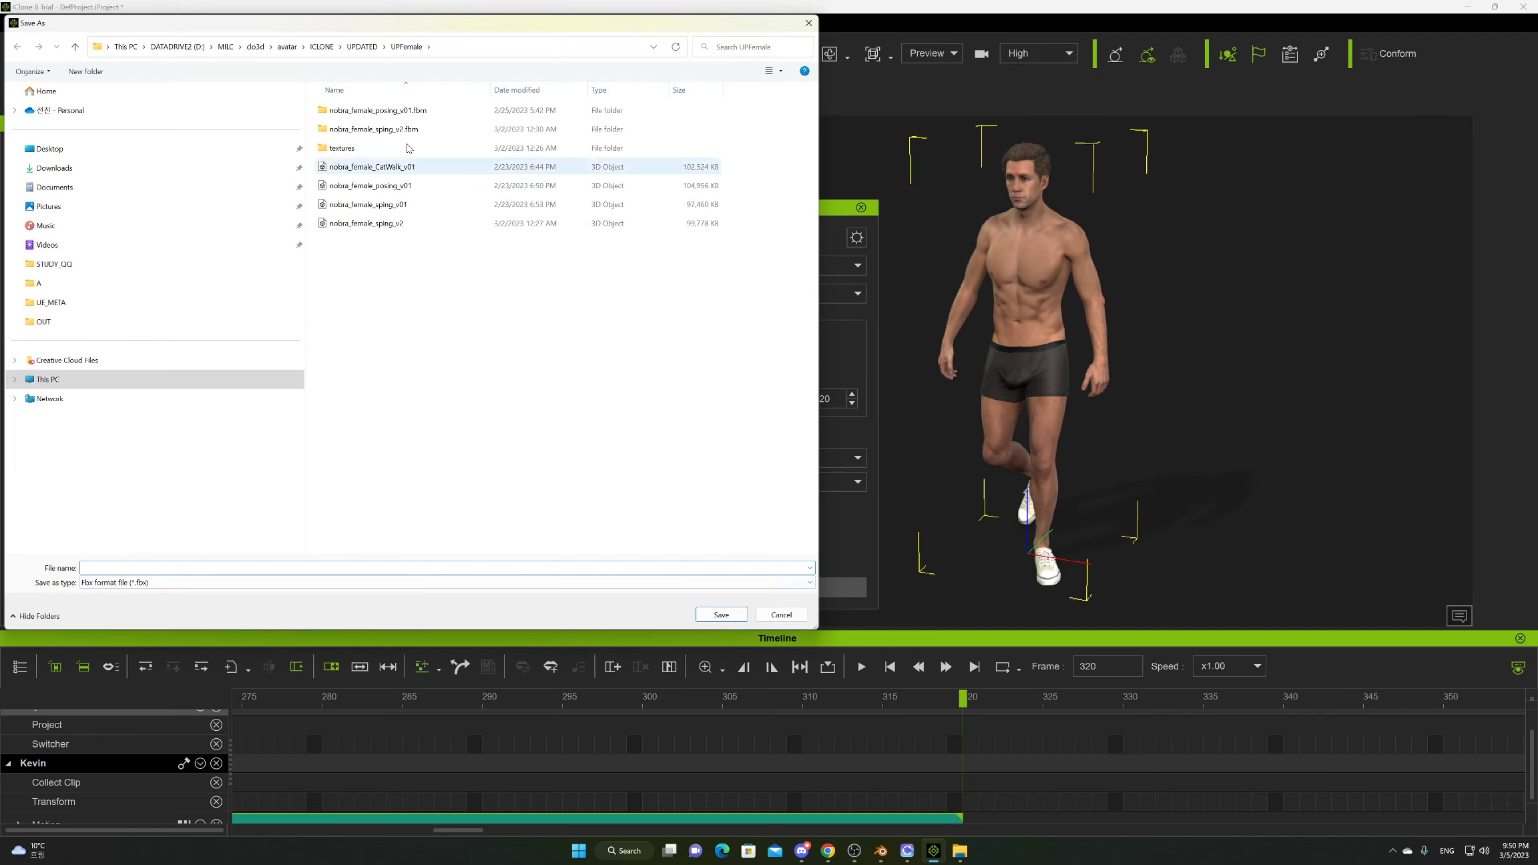
pyautogui.click(361, 49)
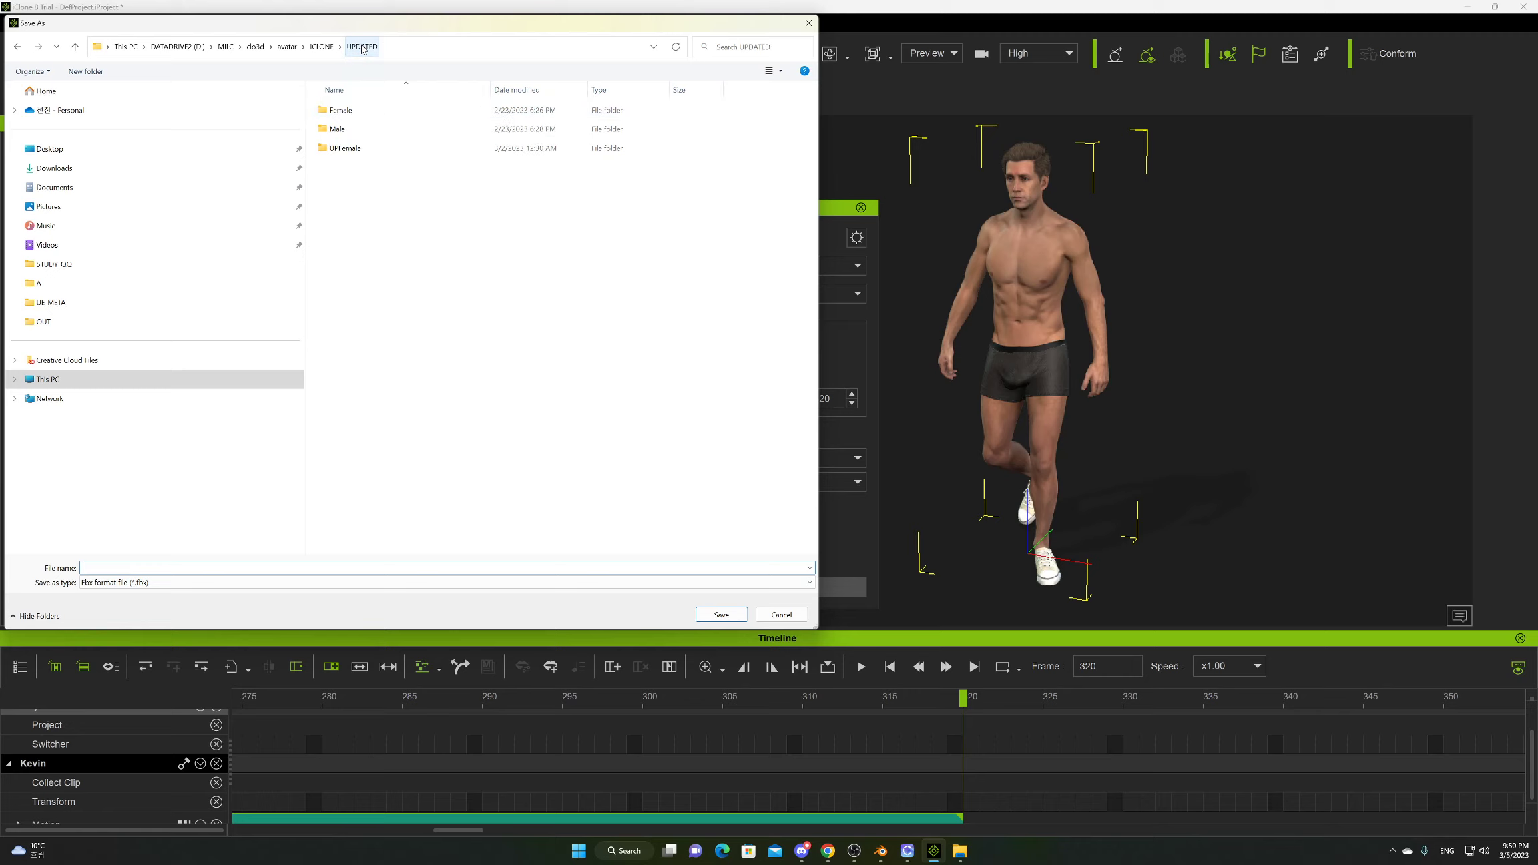
pyautogui.click(357, 148)
pyautogui.doubleClick(357, 149)
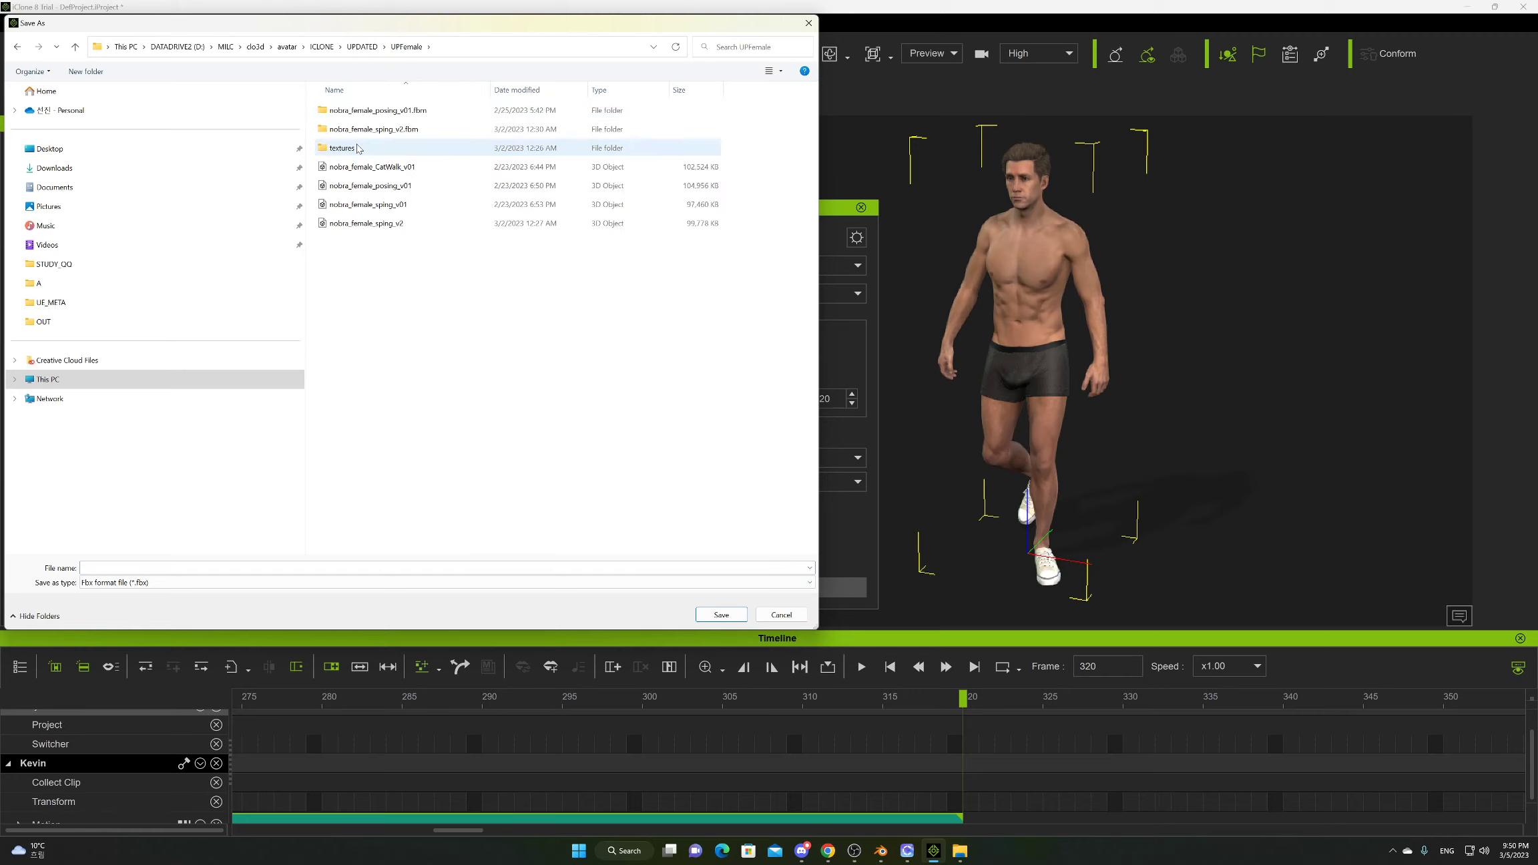
pyautogui.click(361, 47)
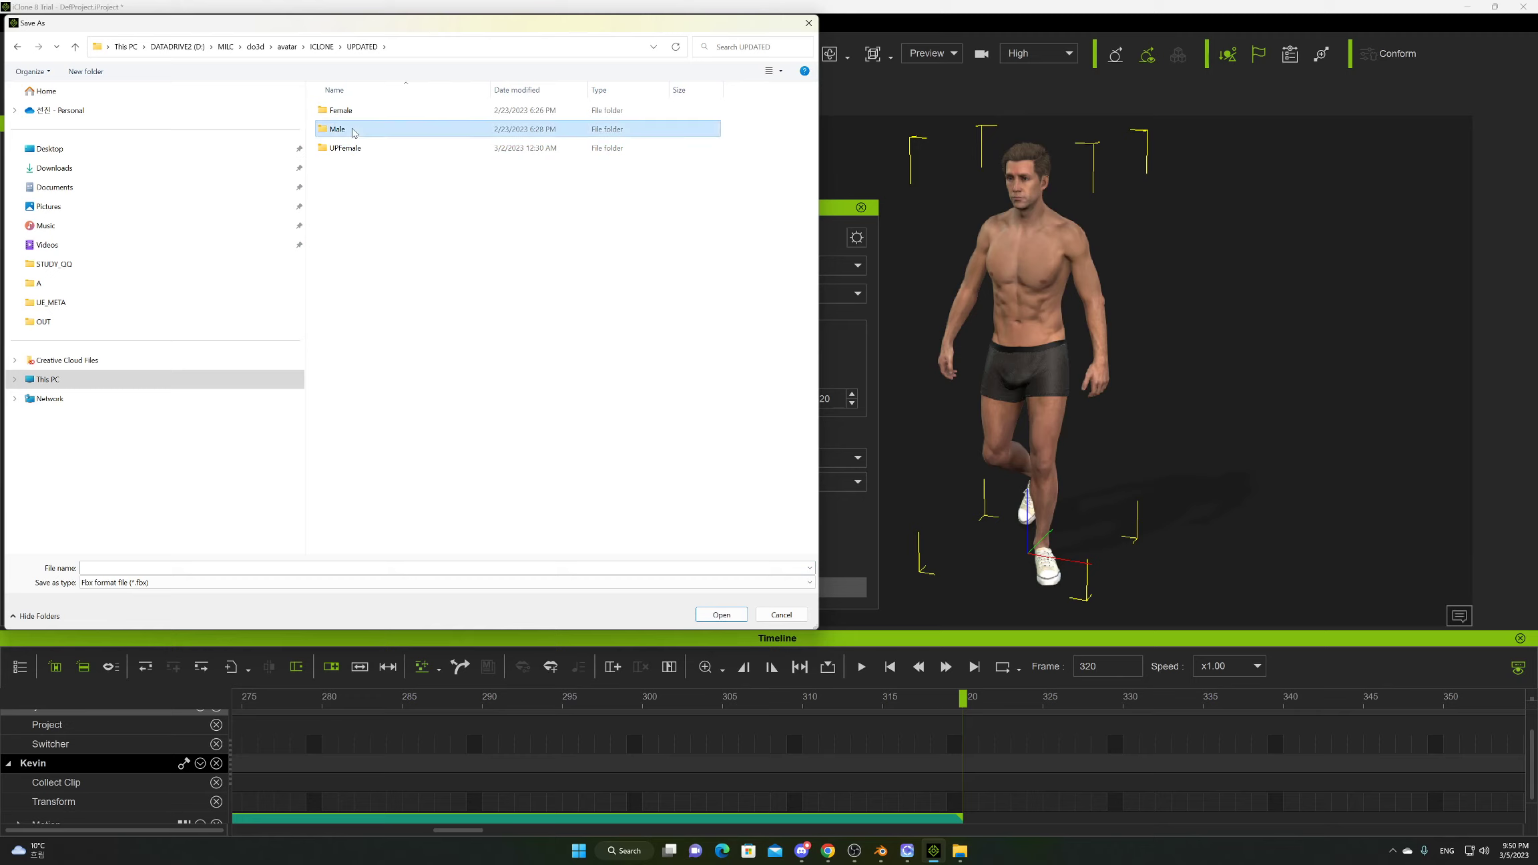
pyautogui.doubleClick(354, 129)
pyautogui.click(344, 186)
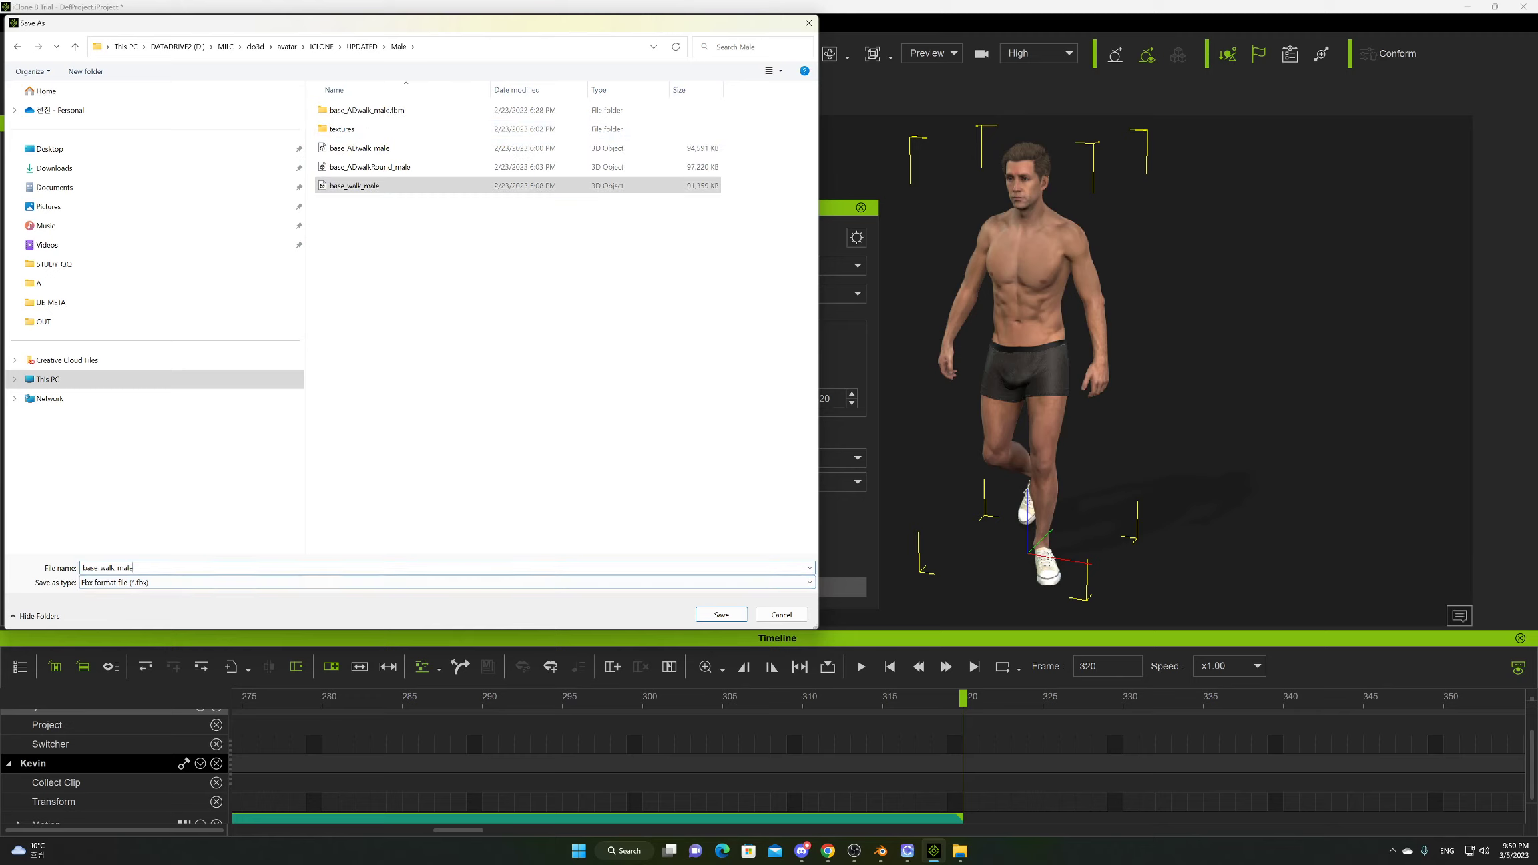
pyautogui.write('_V1')
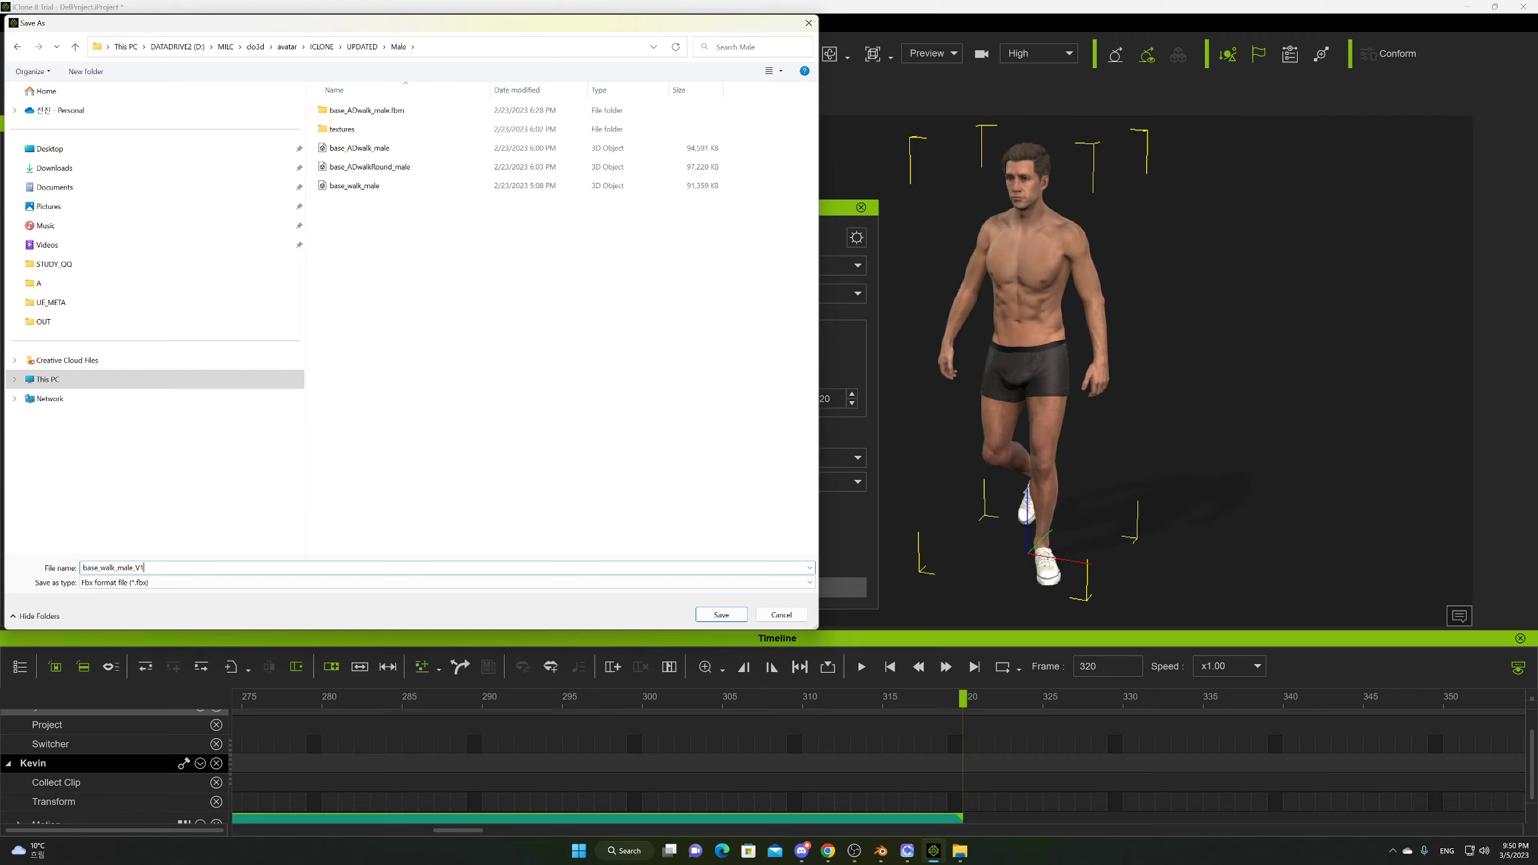
pyautogui.press('Return')
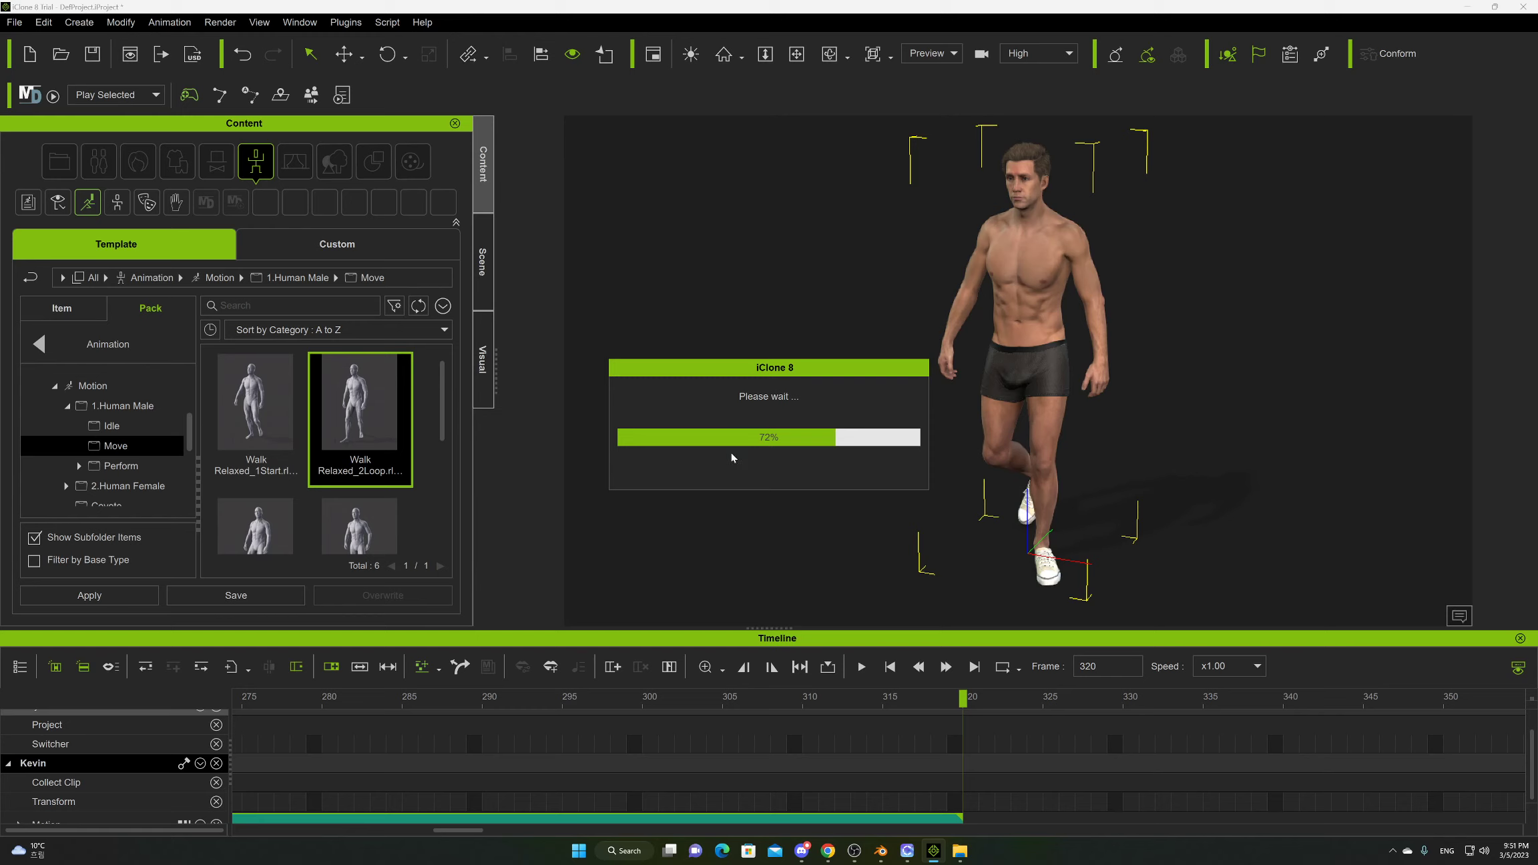
# Switch to Blender and create a new General file, discarding the changes in the open scene.
pyautogui.click(906, 850)
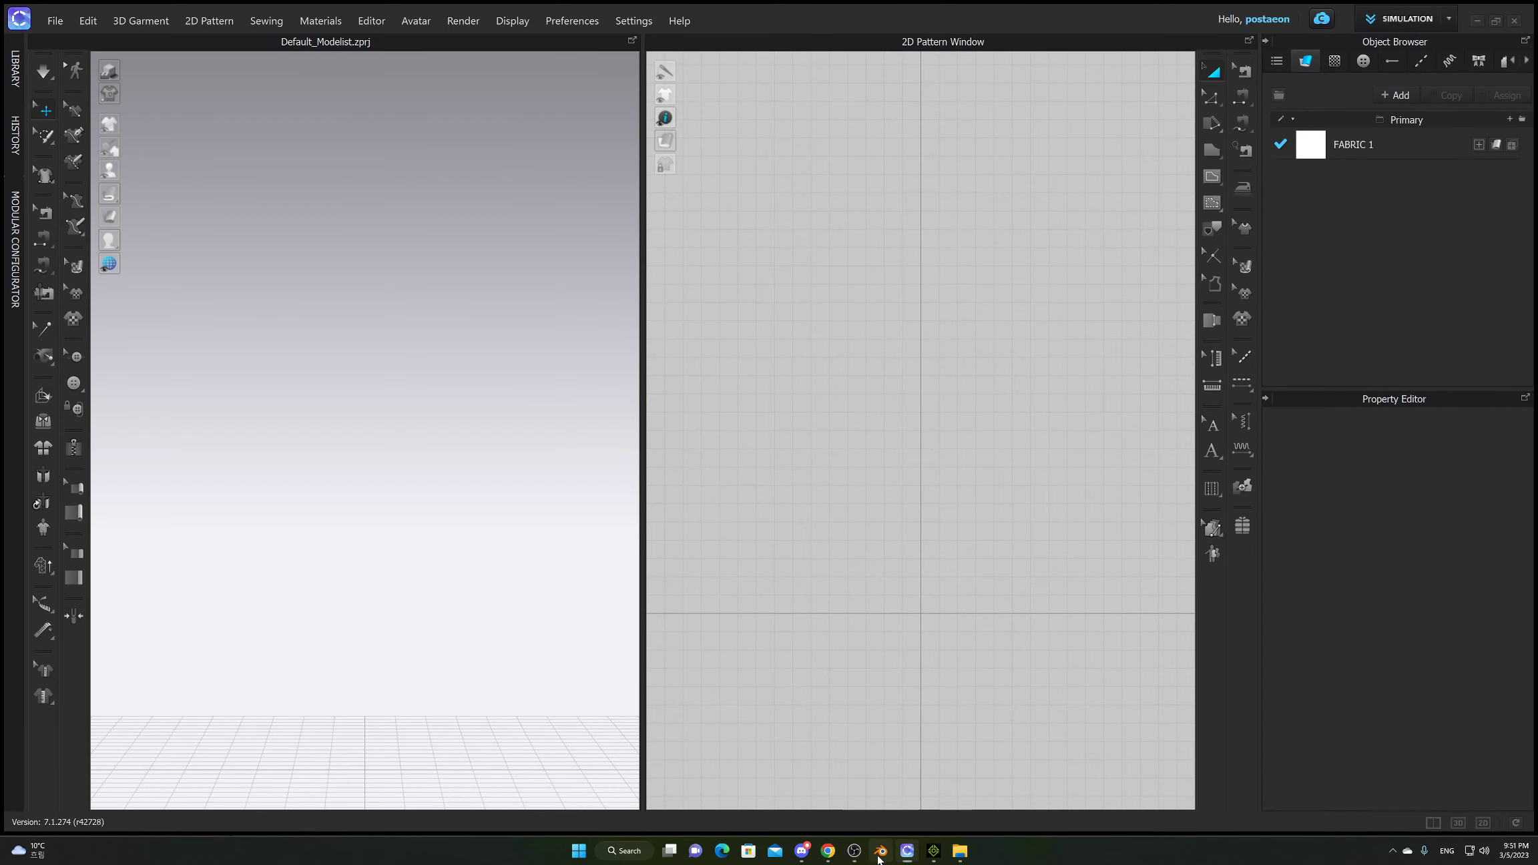
pyautogui.click(881, 851)
pyautogui.click(26, 21)
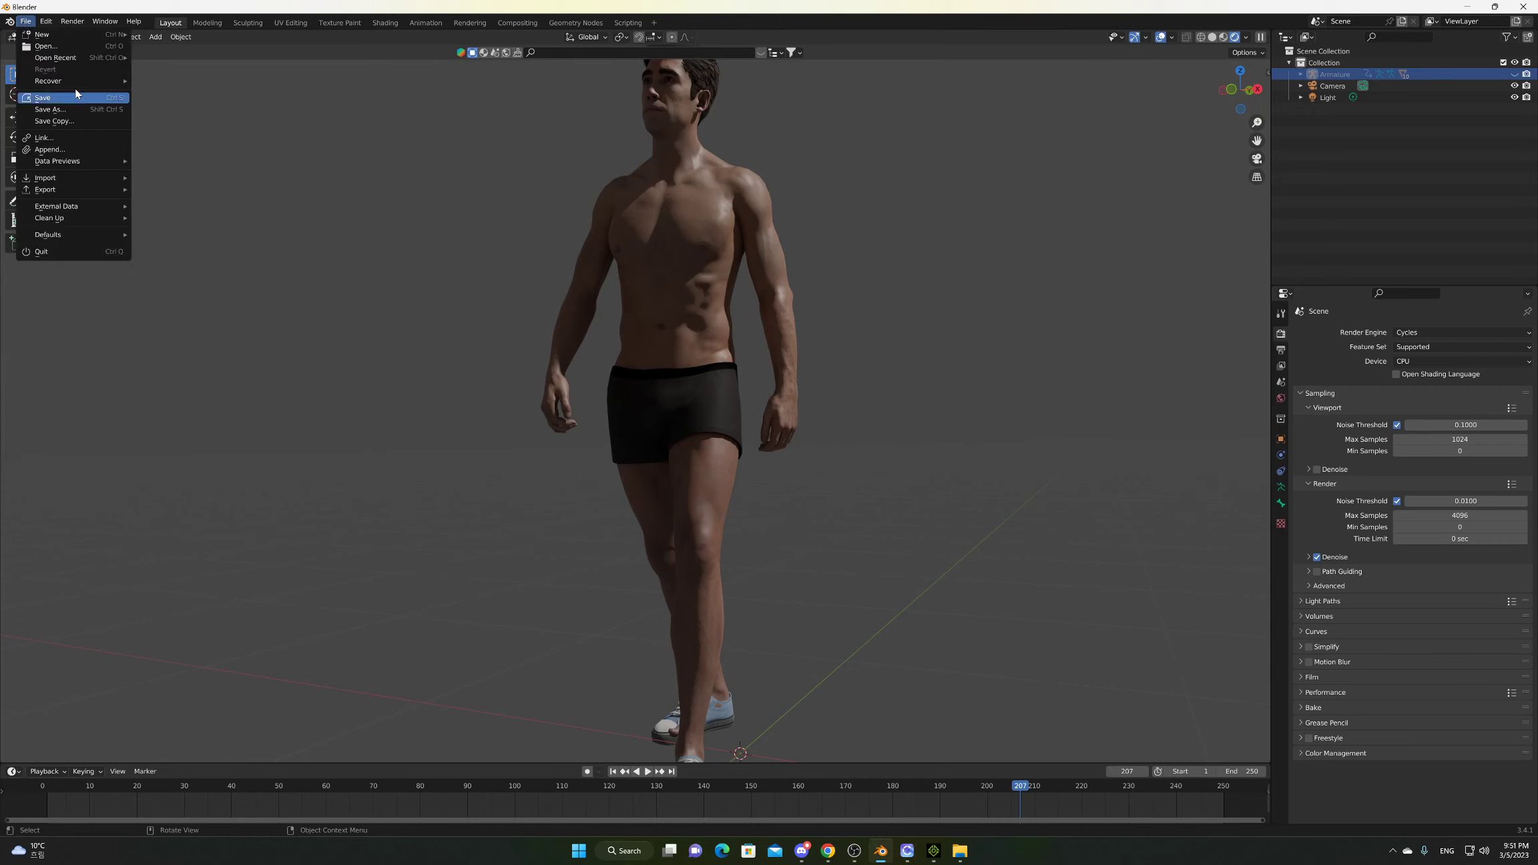
pyautogui.moveTo(78, 40)
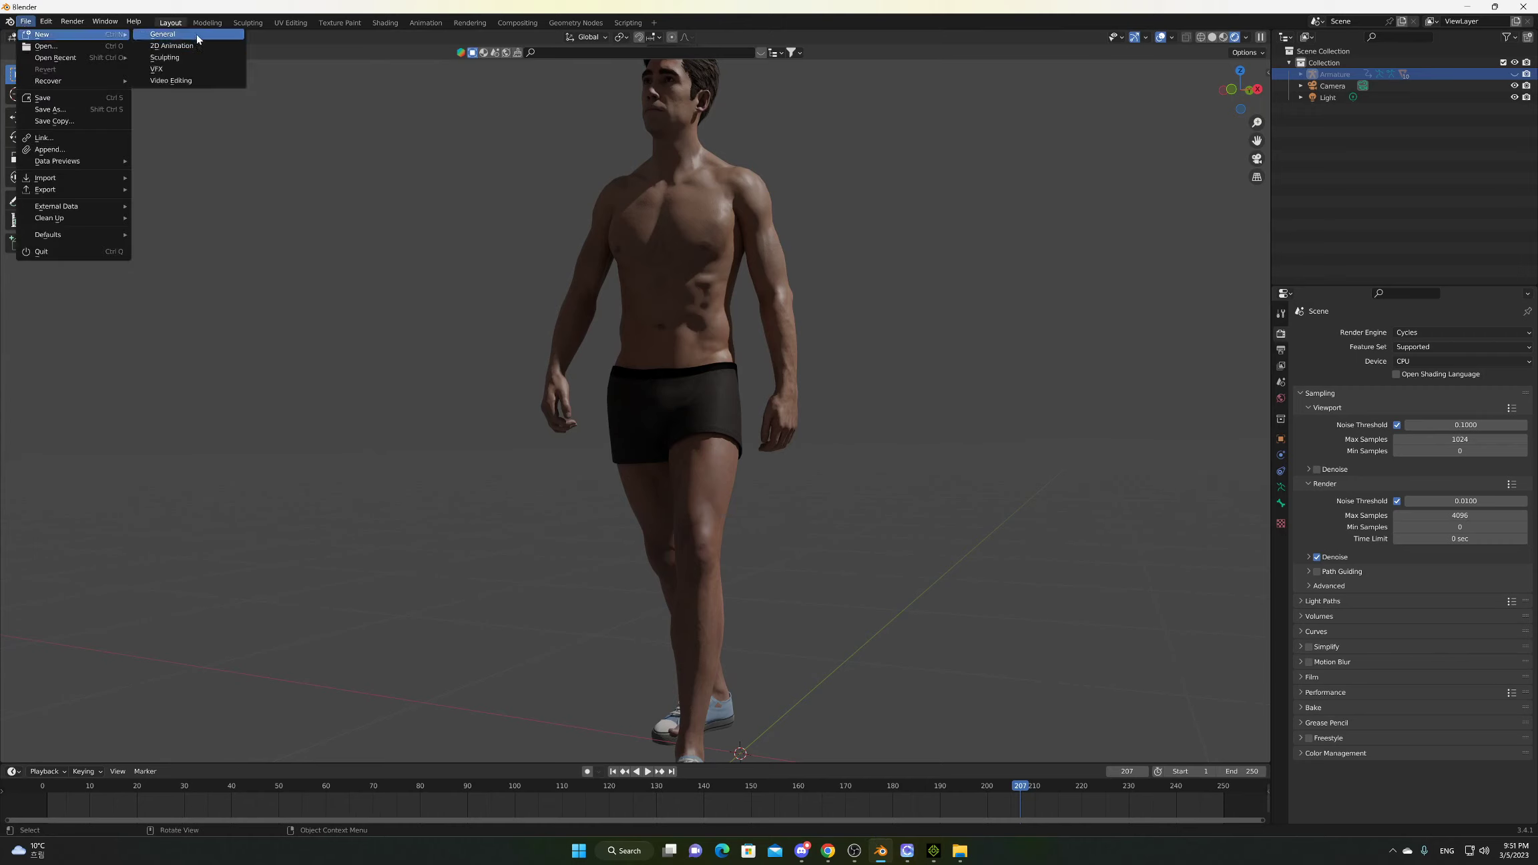
pyautogui.click(164, 34)
pyautogui.click(791, 445)
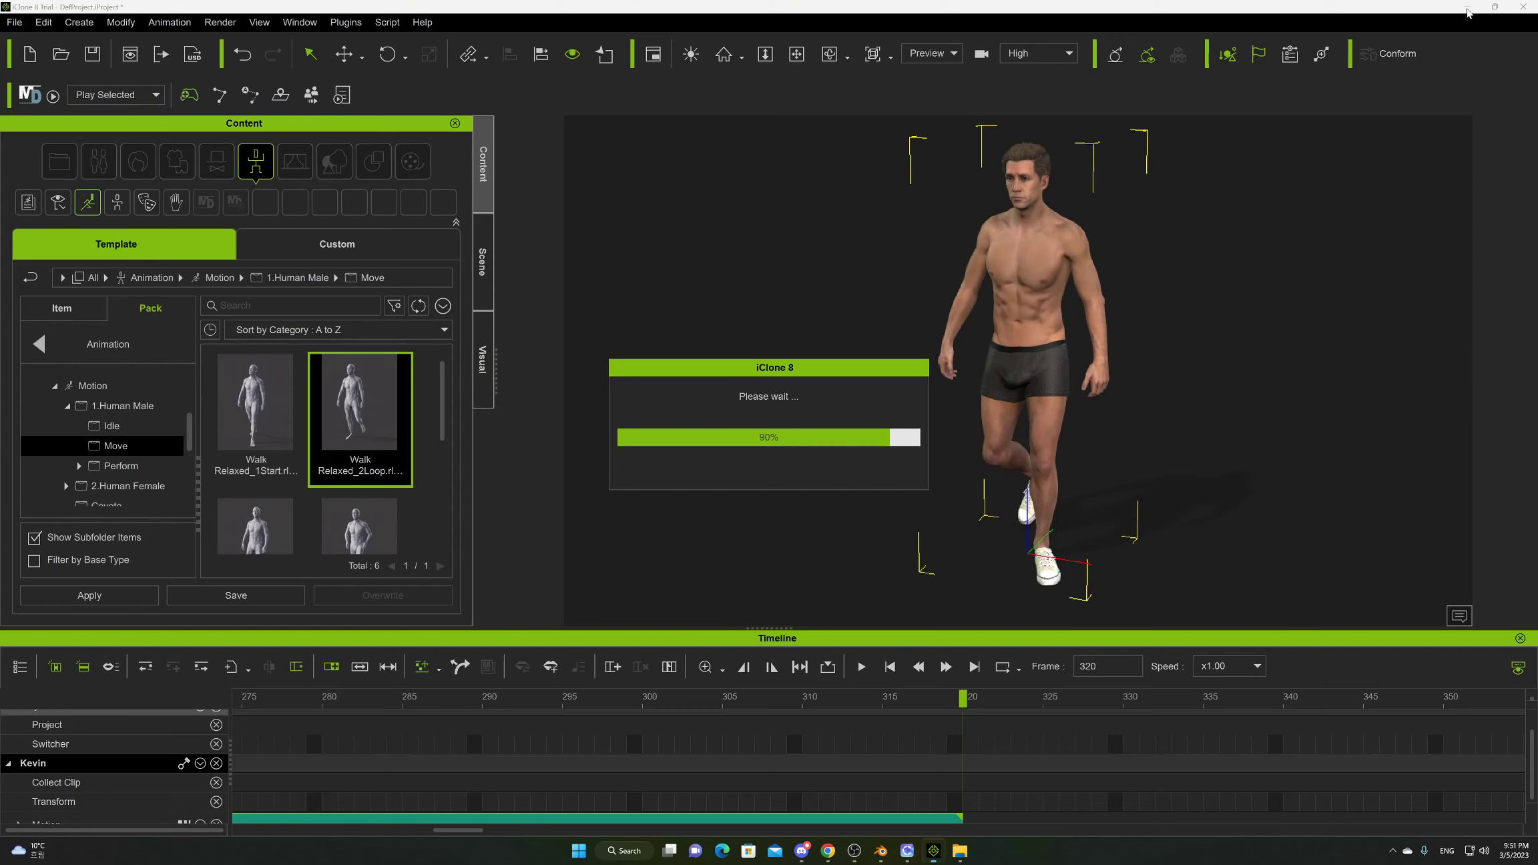
# Minimize the File Explorer and iClone windows and return to Blender's new default scene.
pyautogui.click(1467, 7)
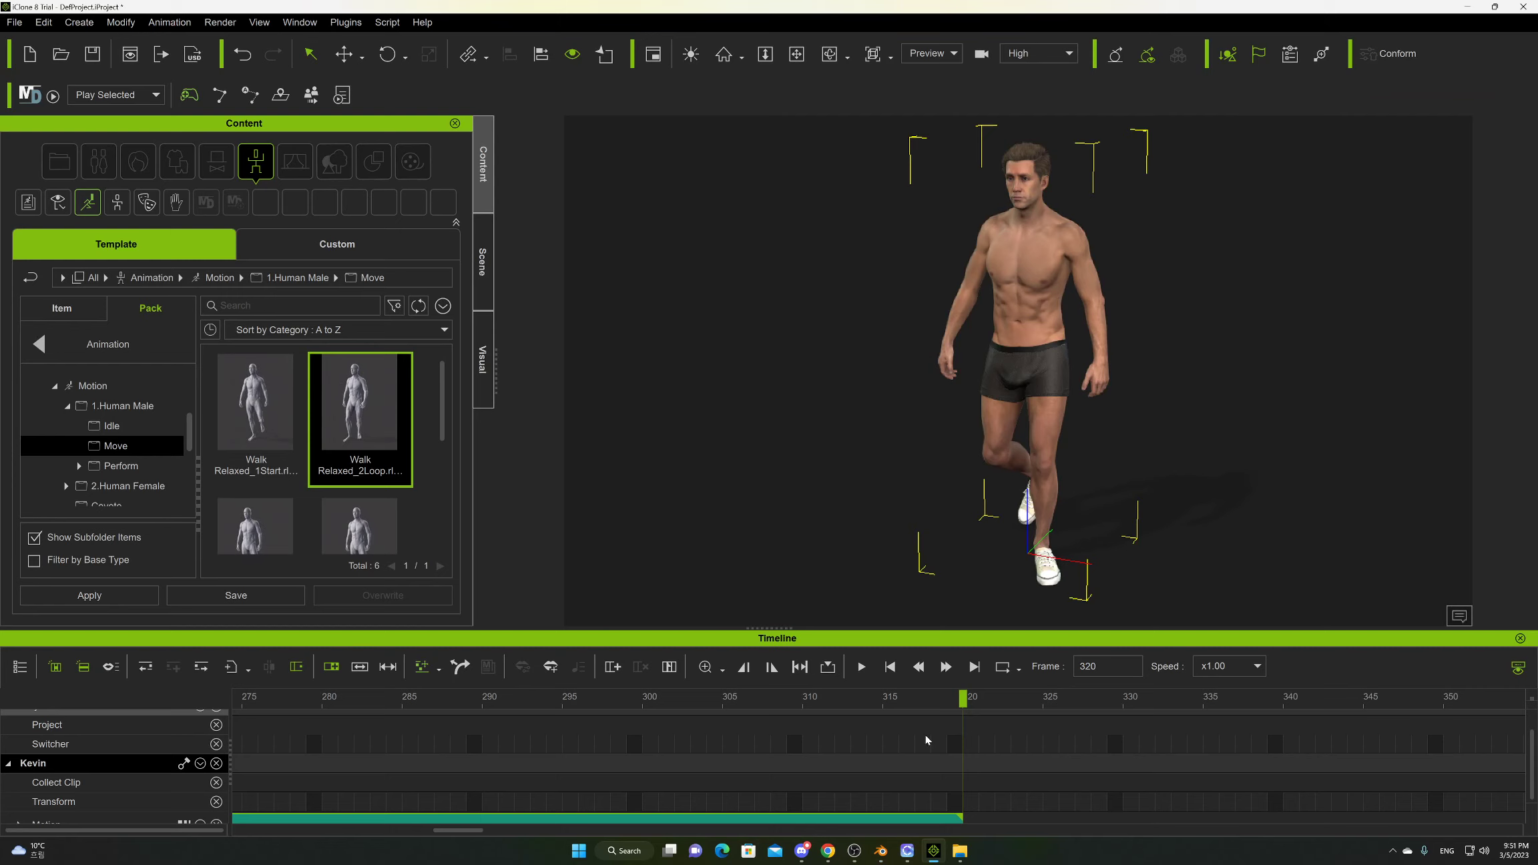
pyautogui.click(959, 851)
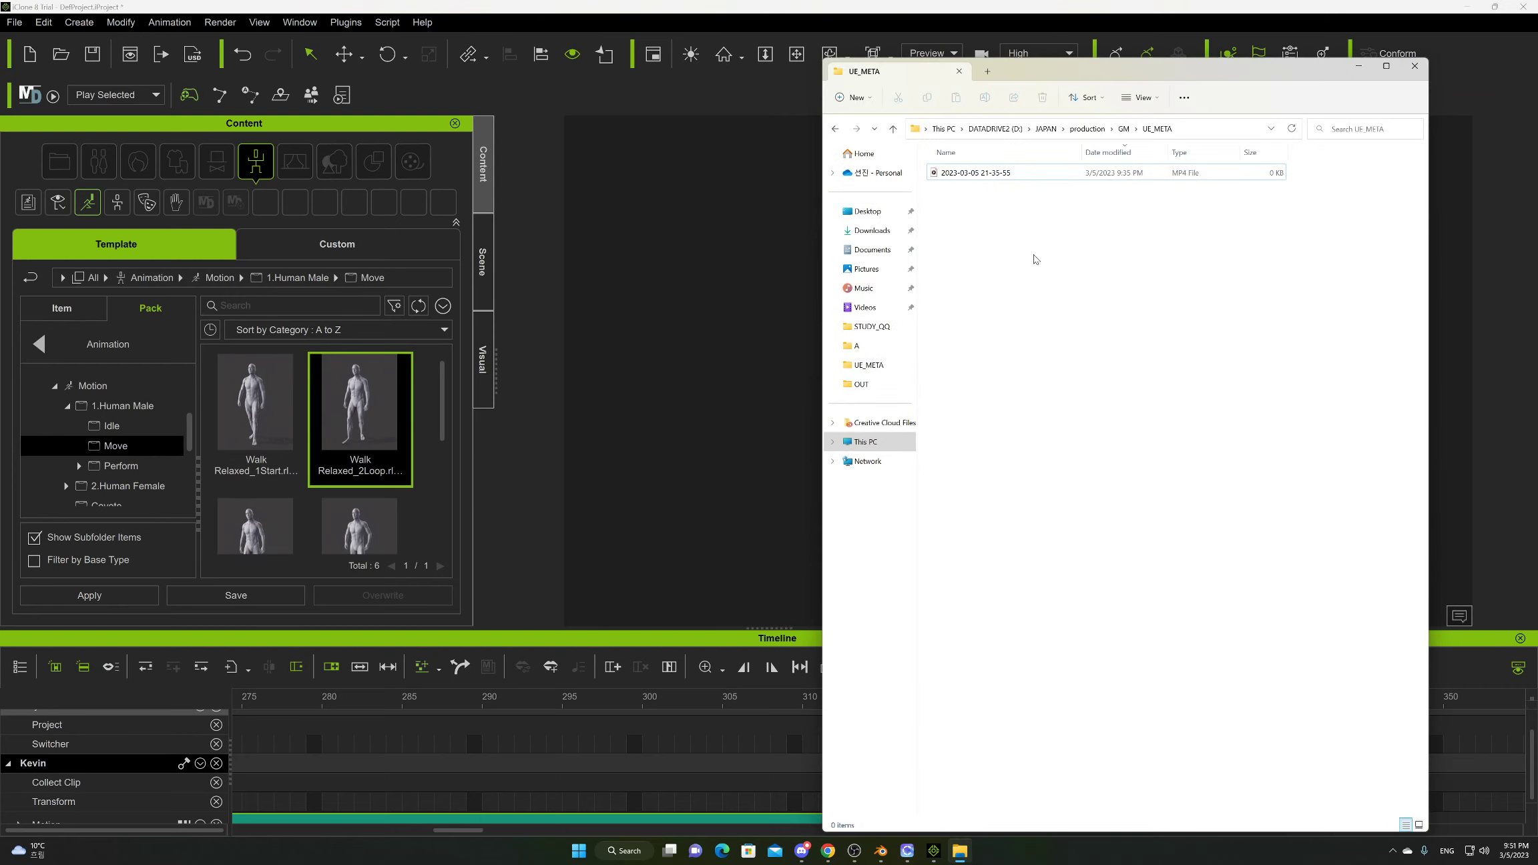
pyautogui.click(1357, 66)
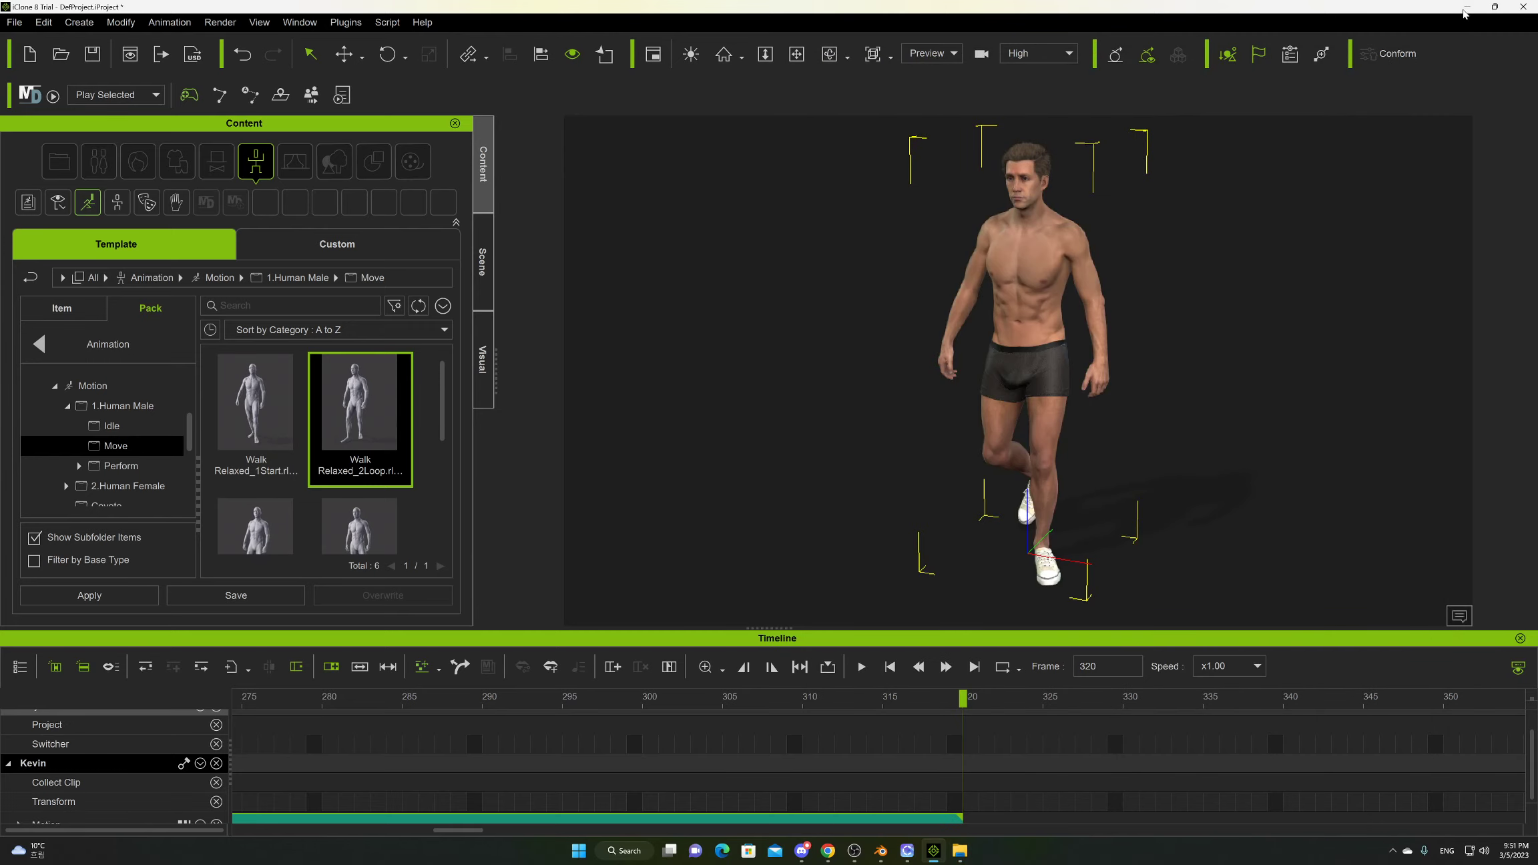
pyautogui.click(1467, 7)
pyautogui.click(847, 330)
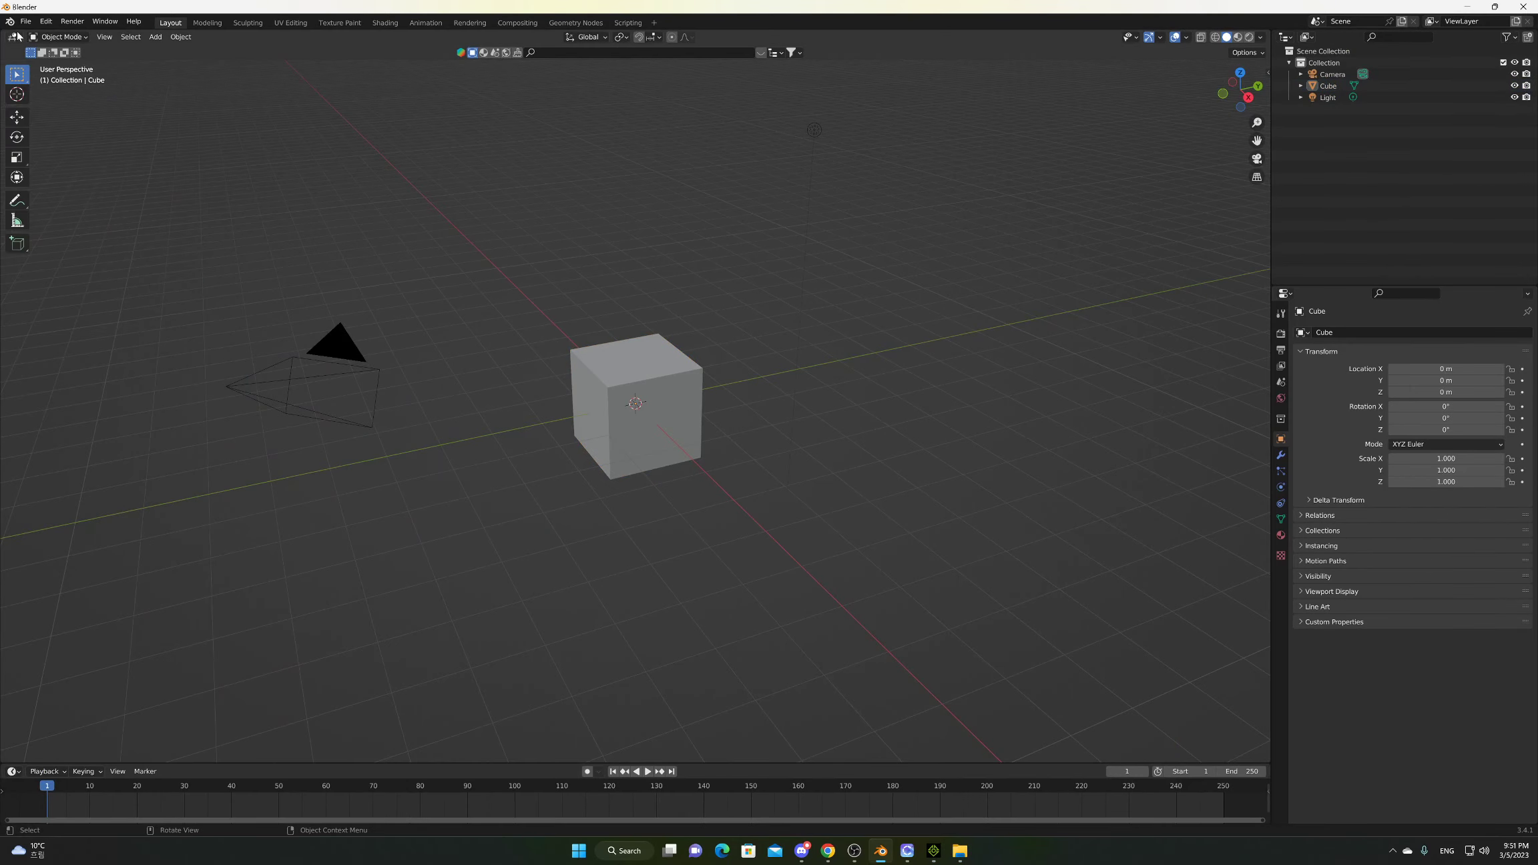
# Import base_walk_male_V1.fbx from the recent Male folder into the scene.
pyautogui.click(24, 22)
pyautogui.moveTo(98, 178)
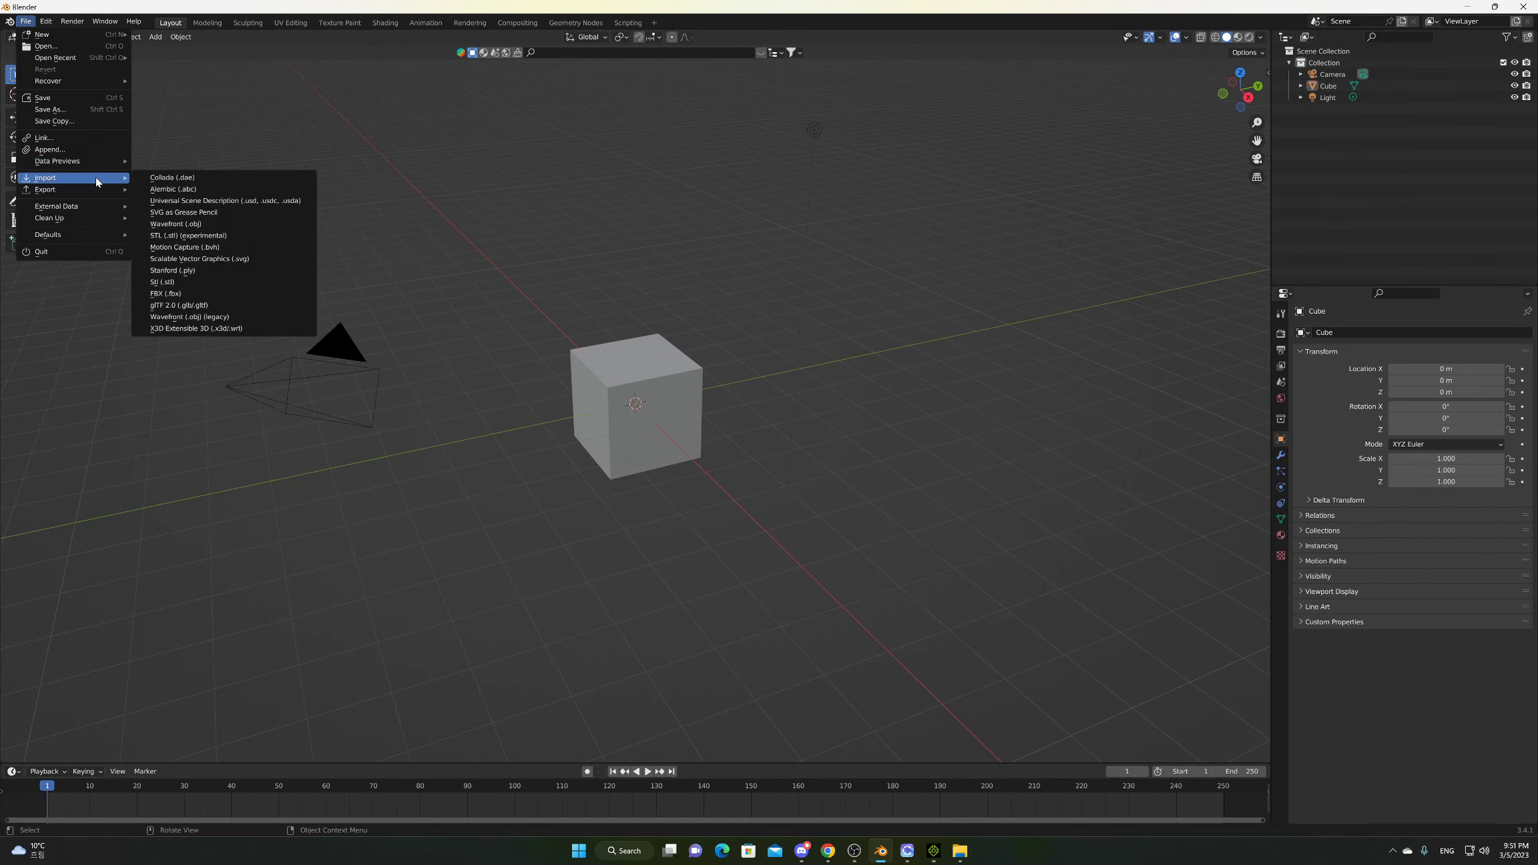
pyautogui.click(204, 298)
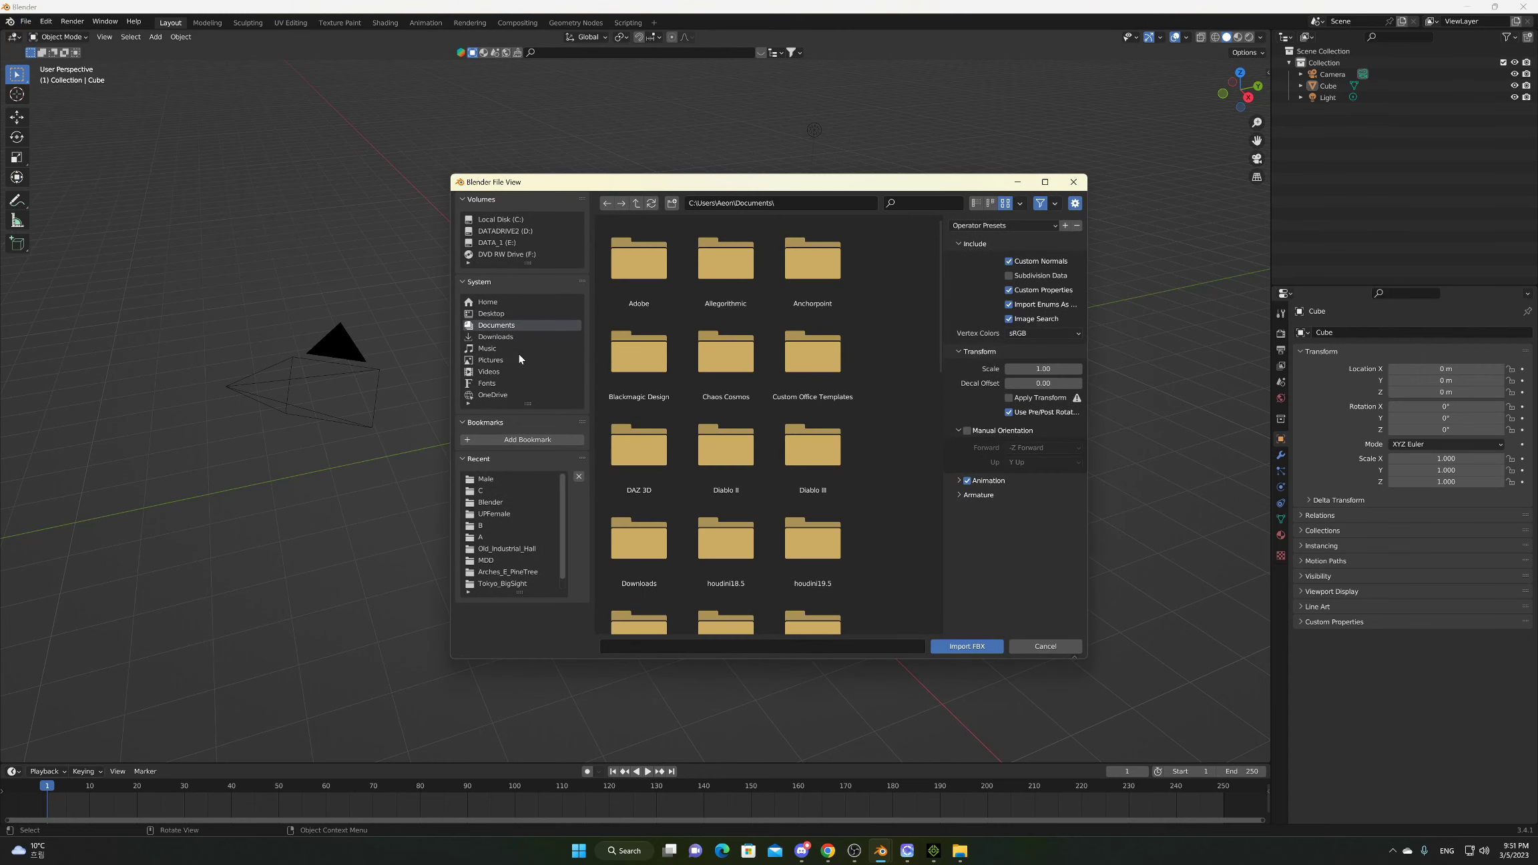
pyautogui.click(486, 479)
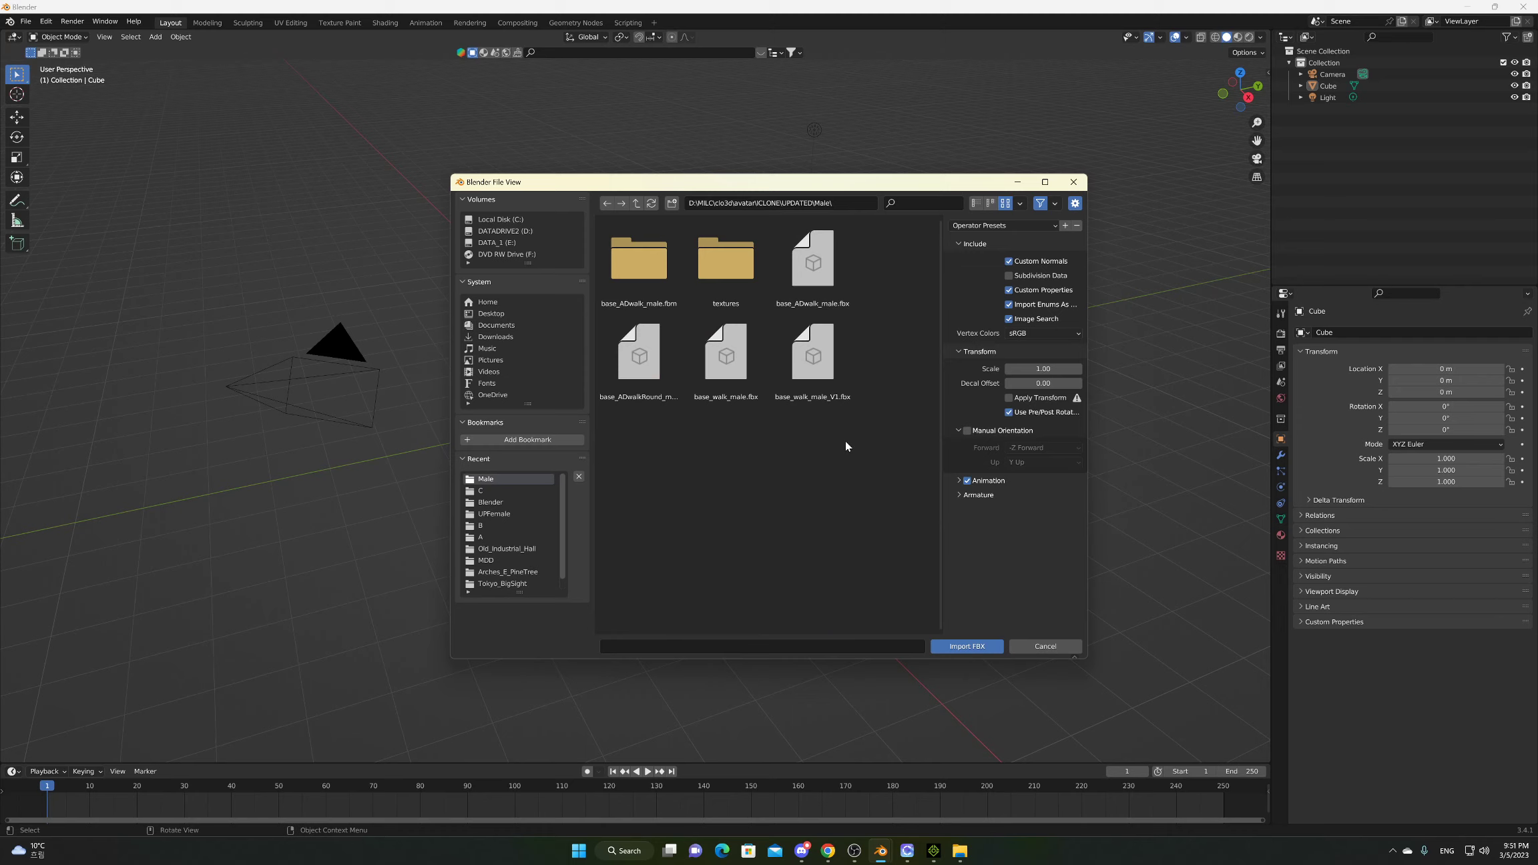
pyautogui.click(812, 355)
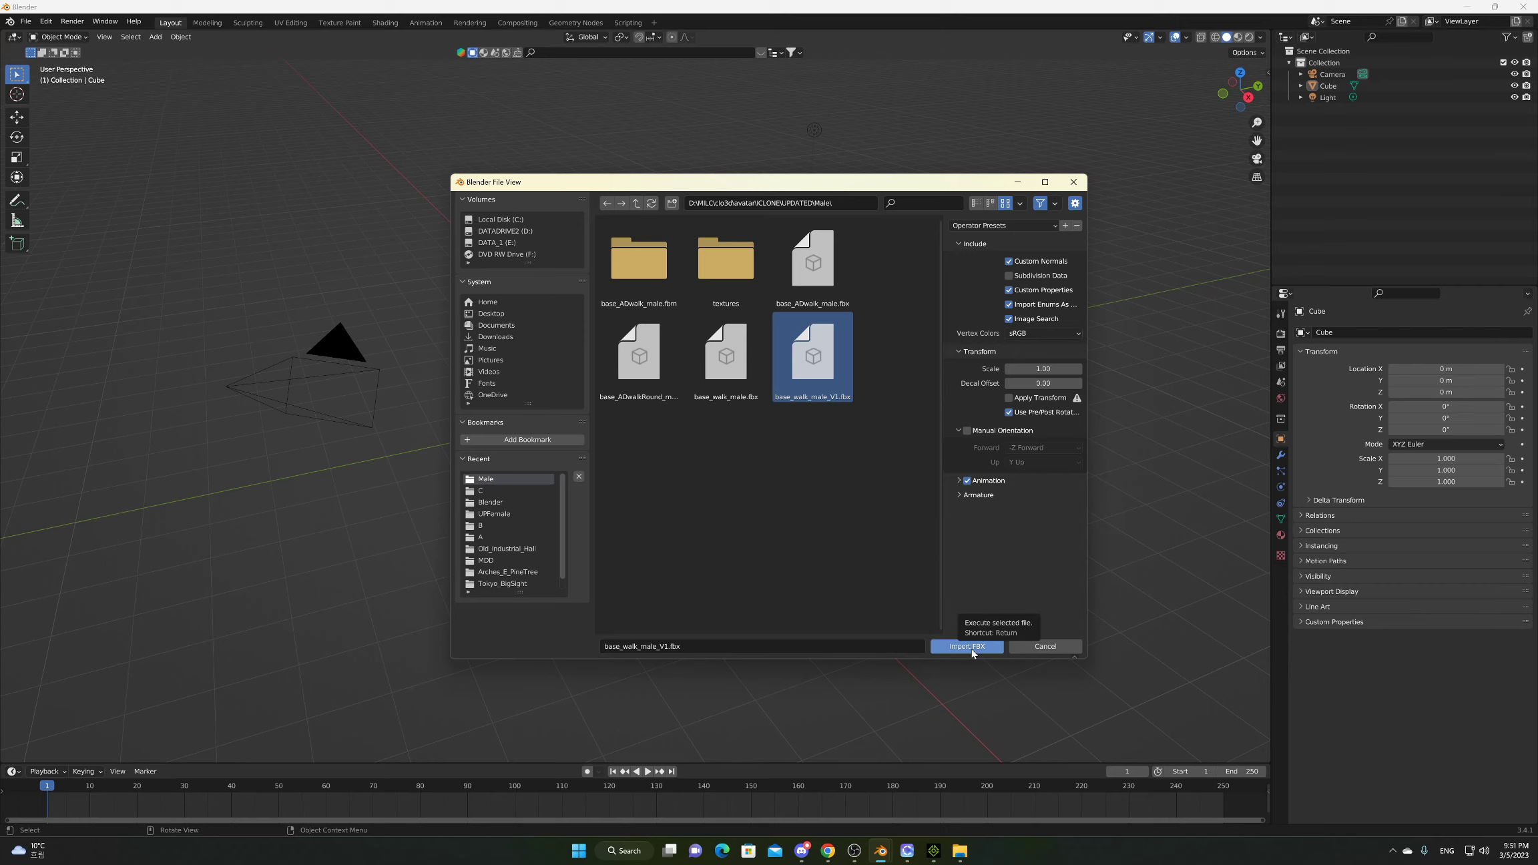
pyautogui.click(972, 649)
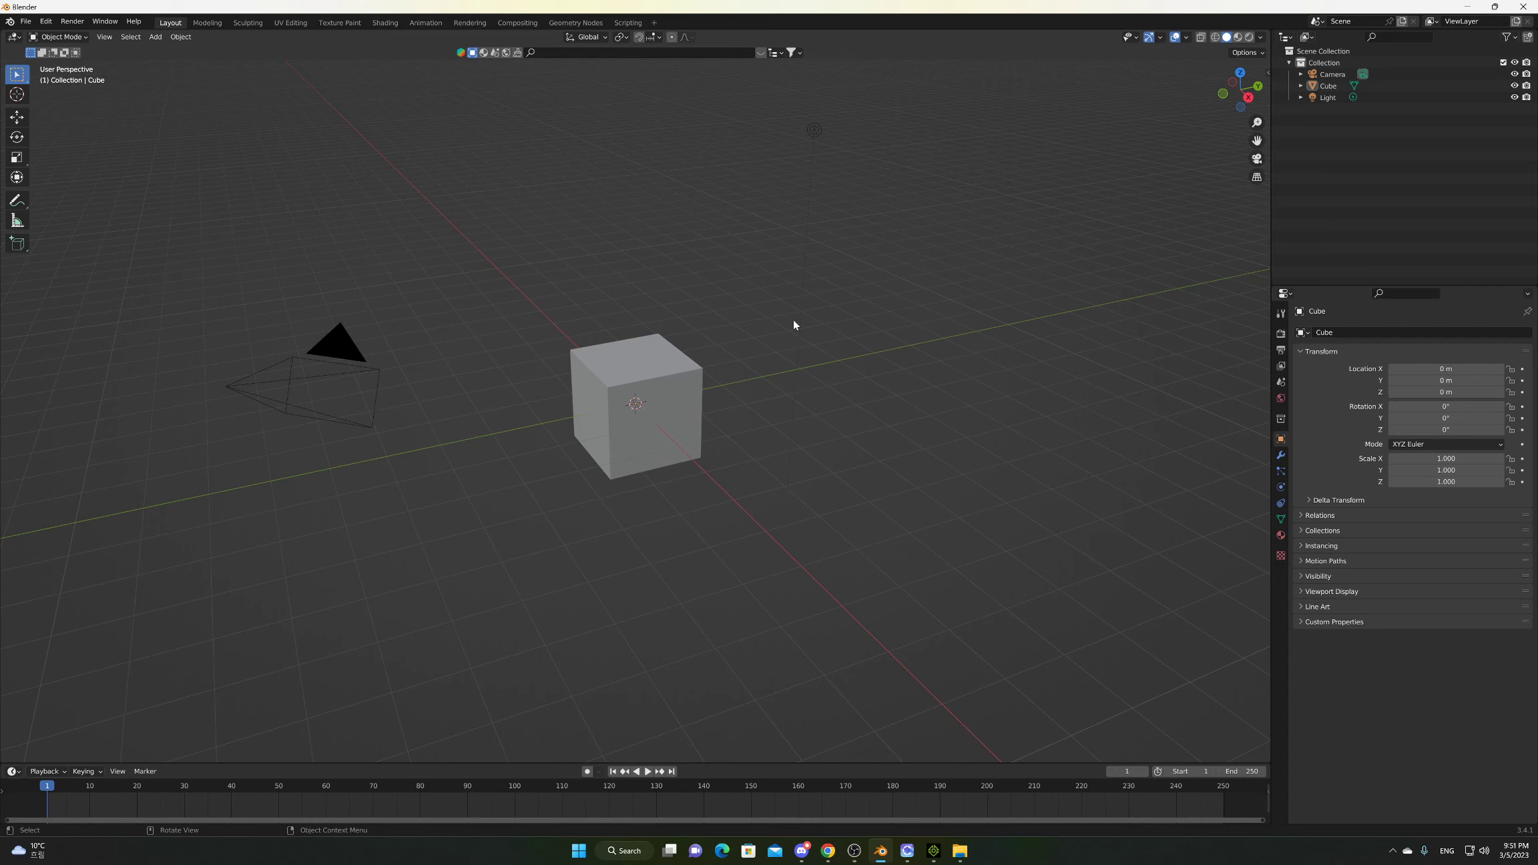
# Delete the default cube and frame the imported male character in the viewport.
pyautogui.click(691, 389)
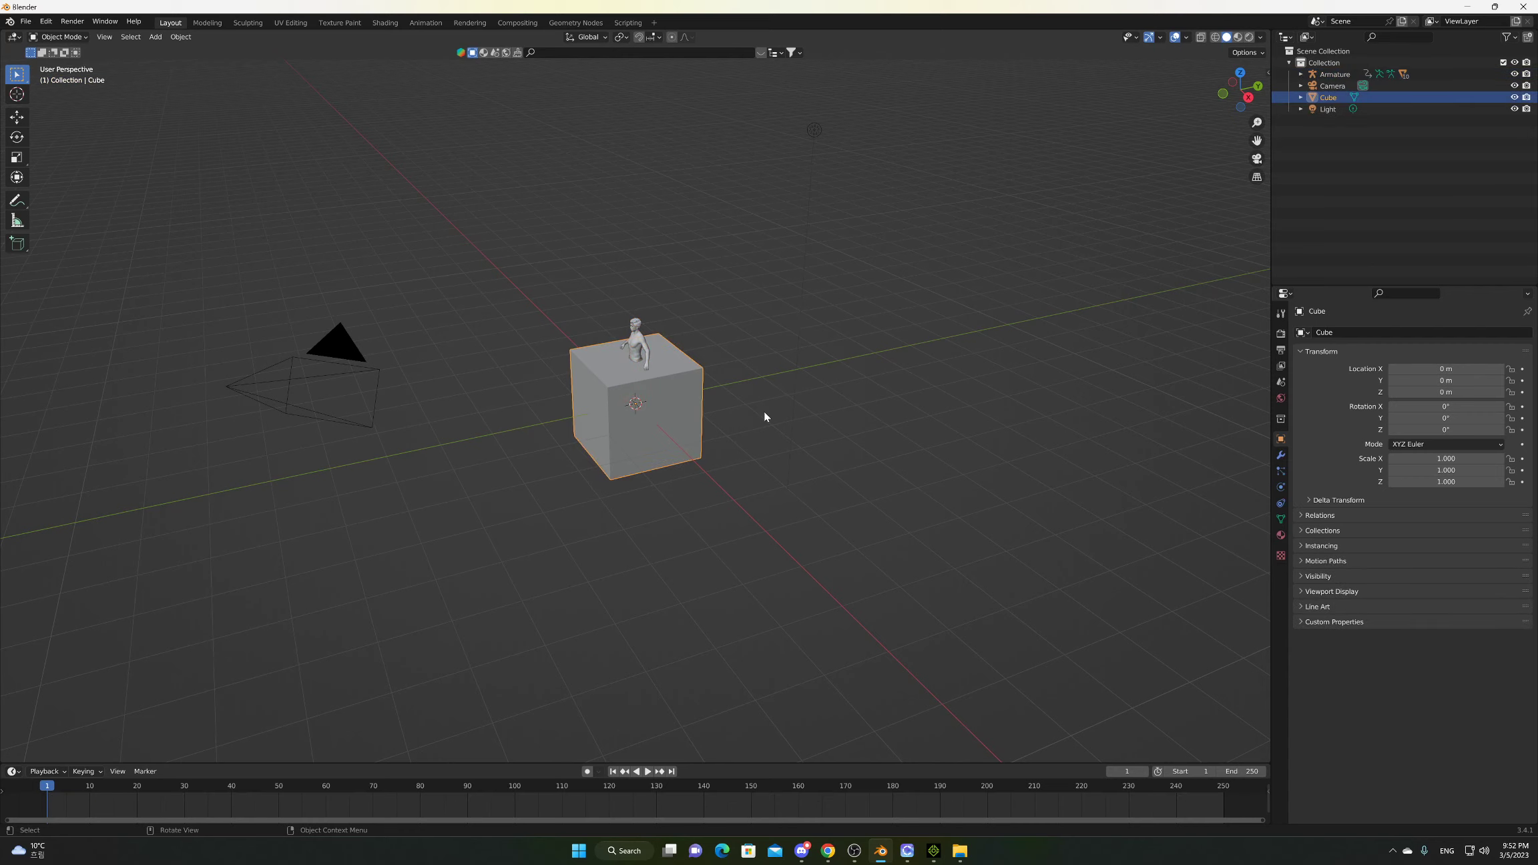
pyautogui.press('Delete')
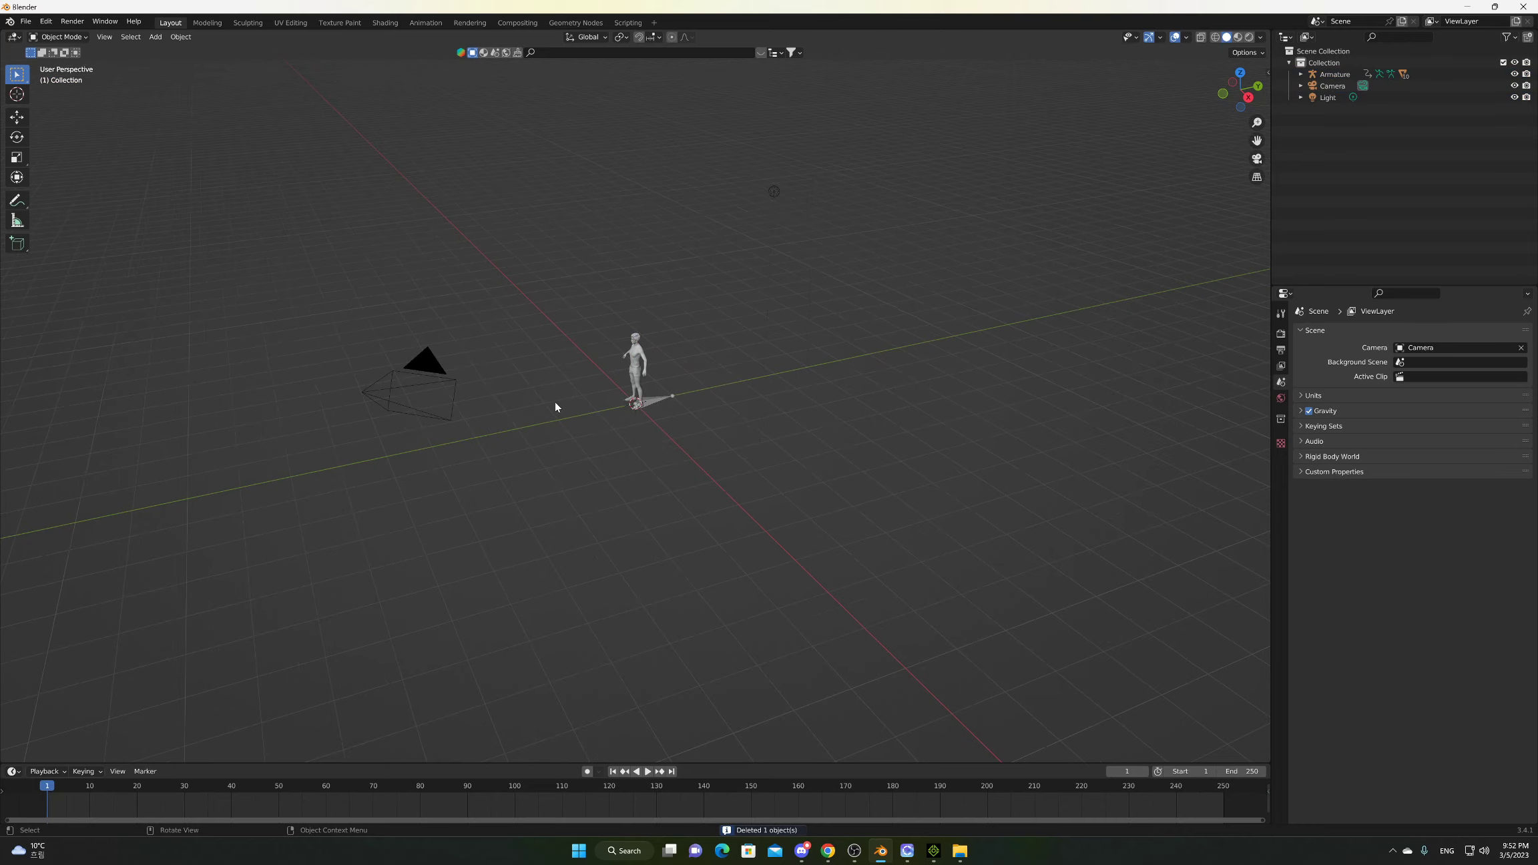
pyautogui.scroll(8, 555, 402)
pyautogui.moveTo(779, 413); pyautogui.dragTo(815, 561, button='middle')
pyautogui.scroll(3, 762, 491)
pyautogui.keyDown('shift'); pyautogui.moveTo(893, 502); pyautogui.dragTo(816, 463, button='middle'); pyautogui.keyUp('shift')
pyautogui.scroll(2, 820, 468)
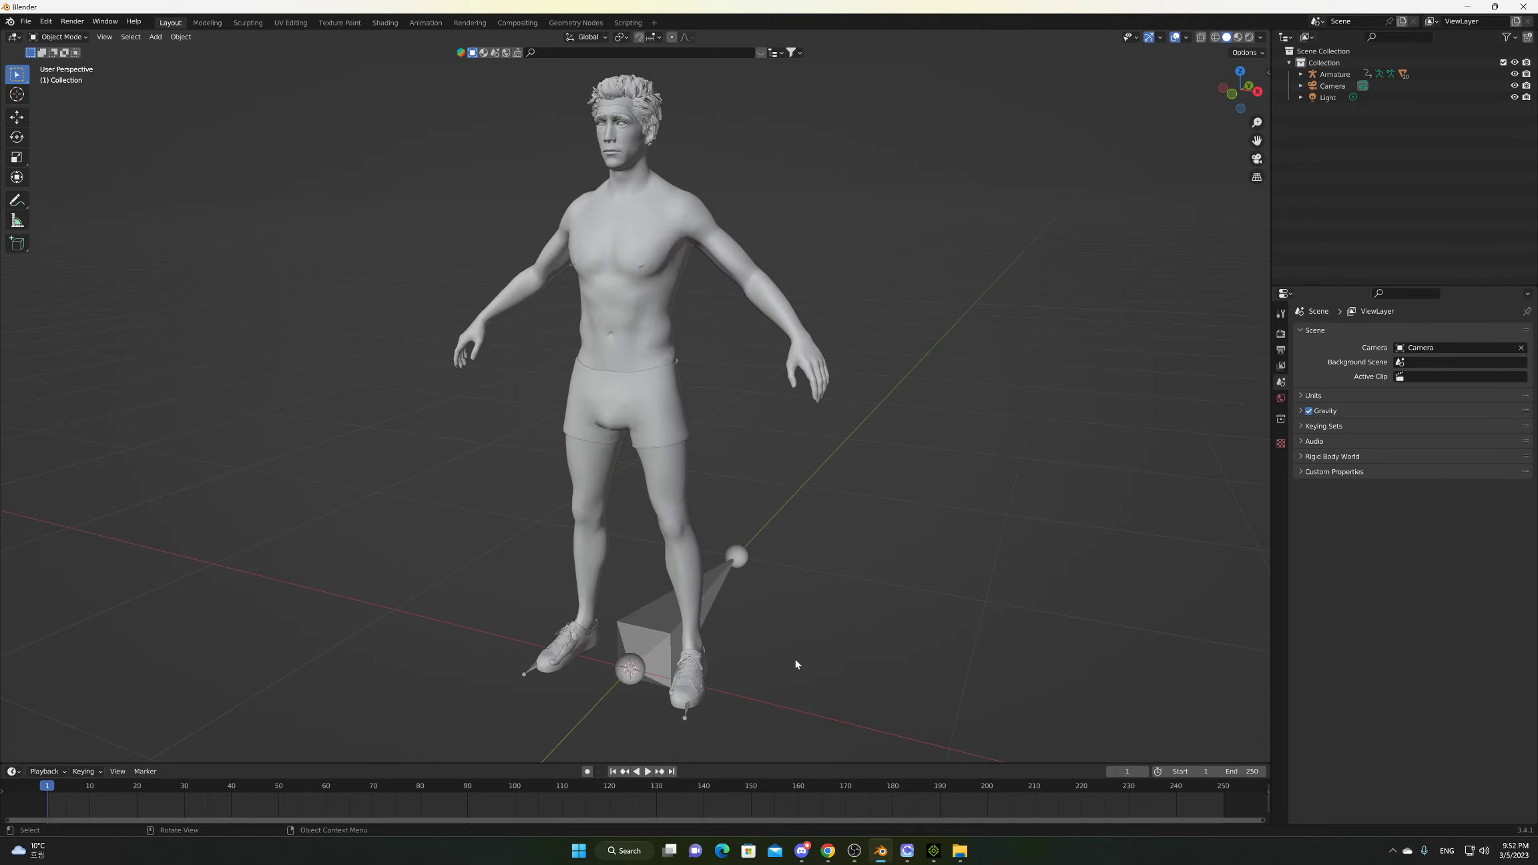
# Play the imported walk animation from frame 1 to check the character's motion, and stop at frame 224.
pyautogui.click(646, 772)
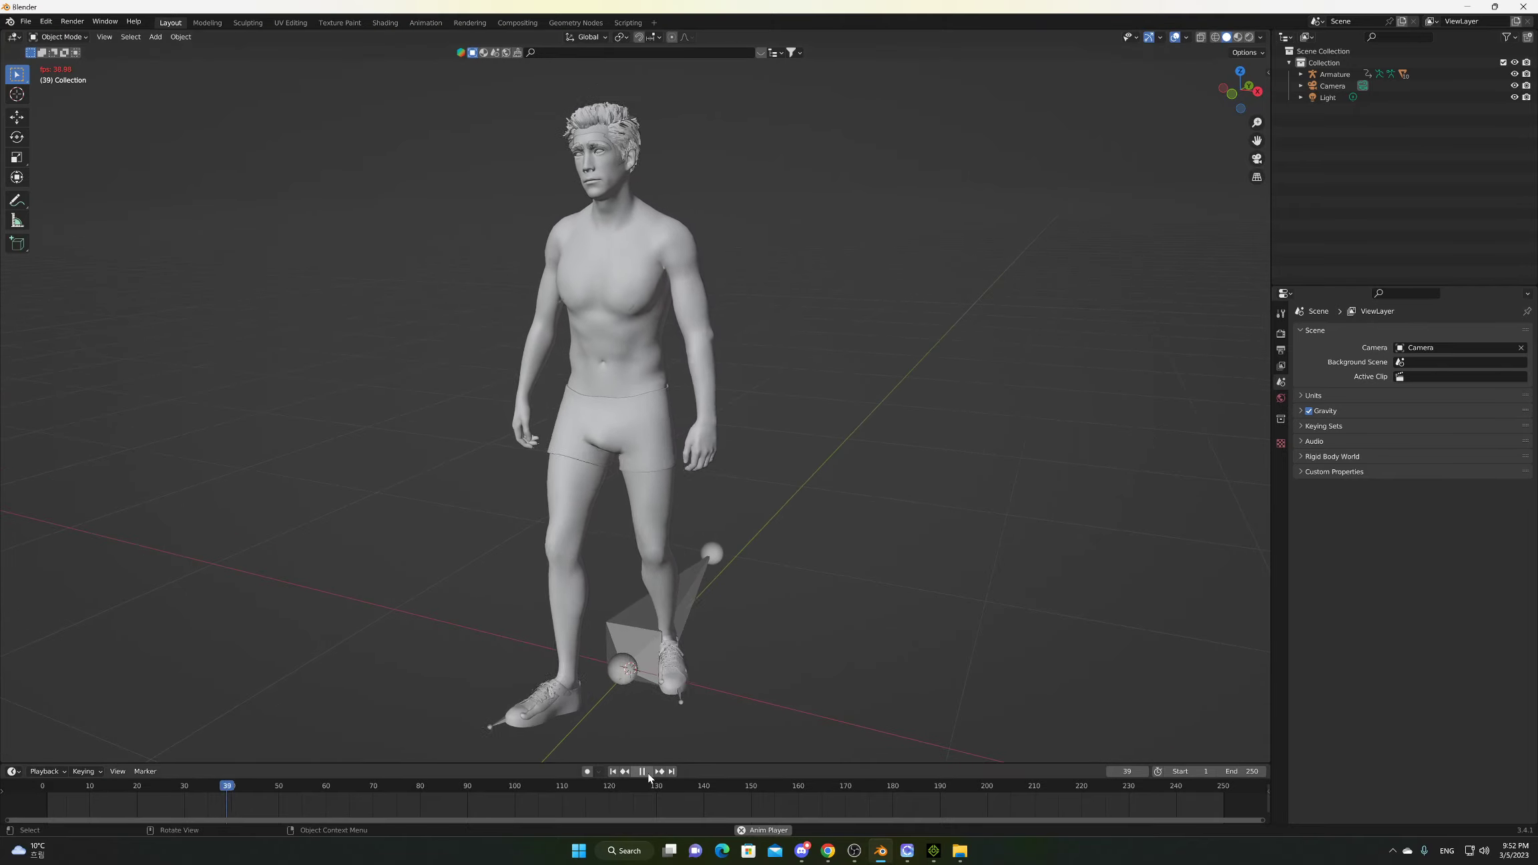
pyautogui.scroll(-3, 710, 652)
pyautogui.moveTo(727, 642); pyautogui.dragTo(689, 639, button='middle')
pyautogui.press('space')
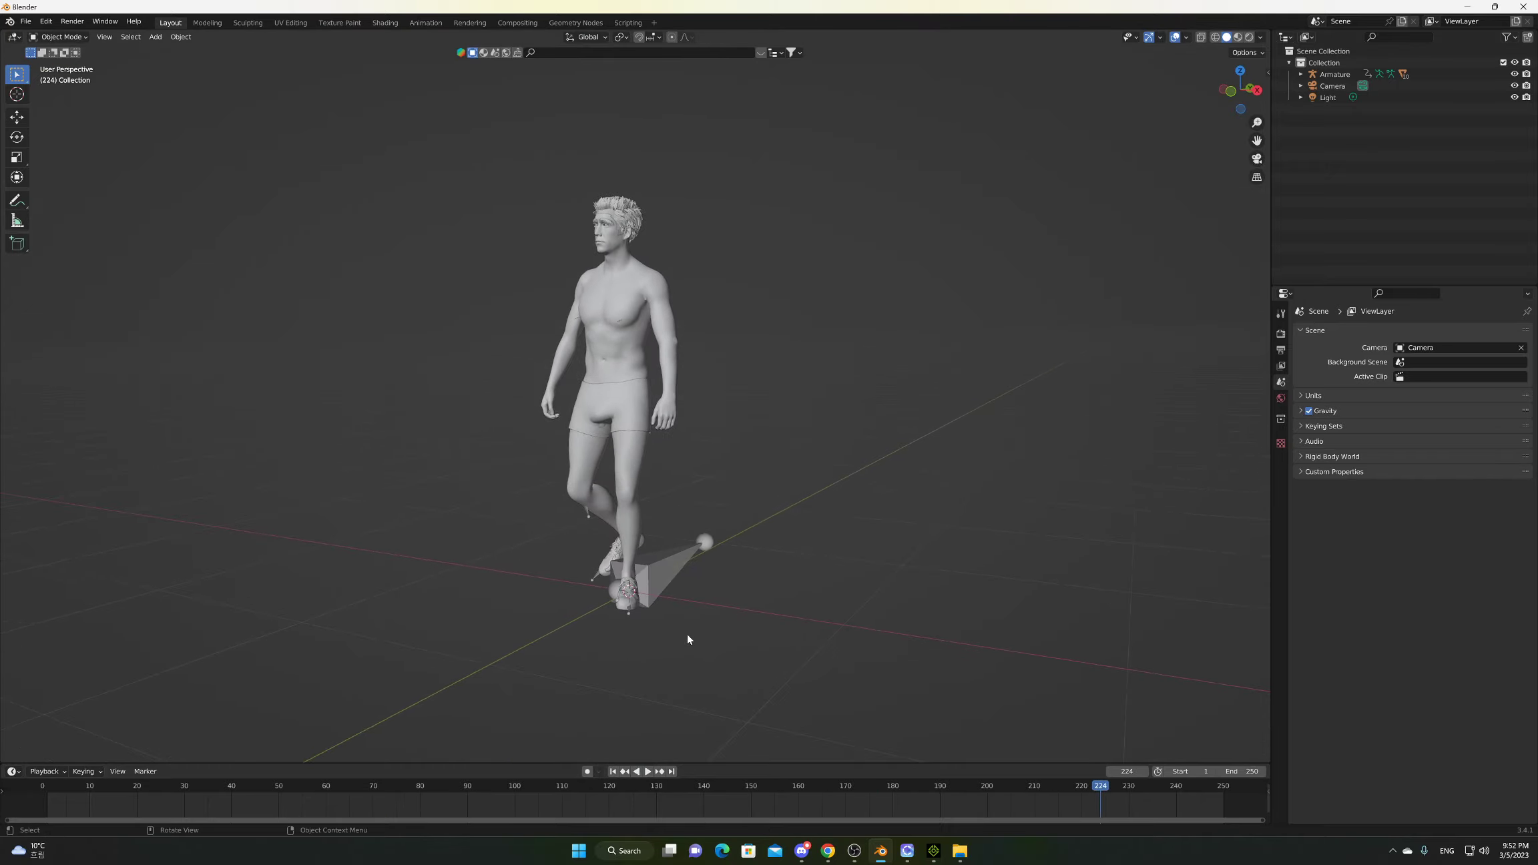
# Select the character's armature and hide it in the viewport.
pyautogui.scroll(3, 687, 639)
pyautogui.click(696, 624)
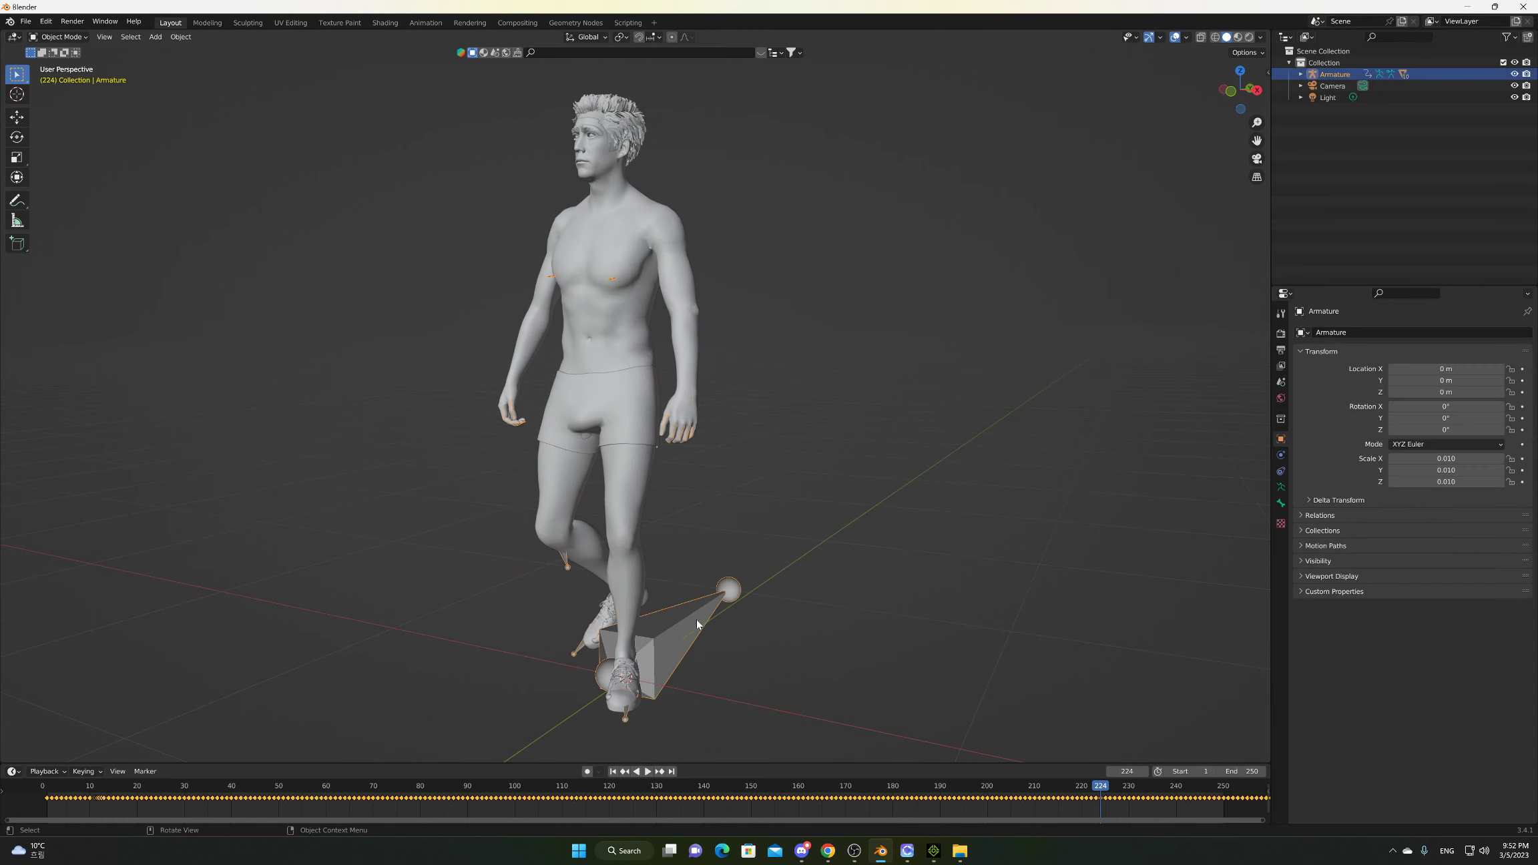
pyautogui.press('h')
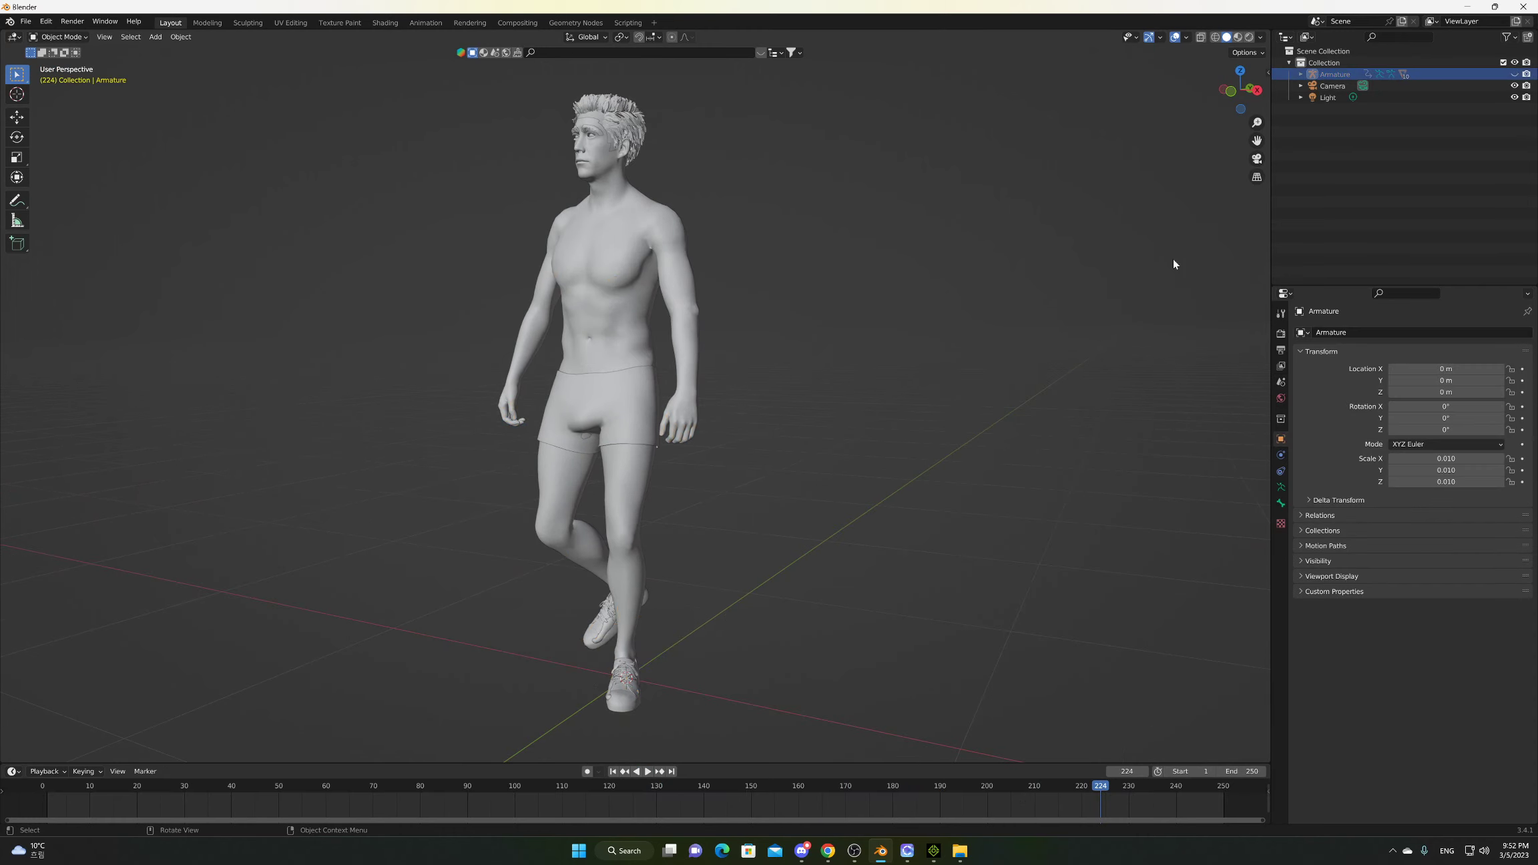
# Set the render engine to Cycles and display the viewport in rendered shading.
pyautogui.click(1279, 335)
pyautogui.click(1424, 332)
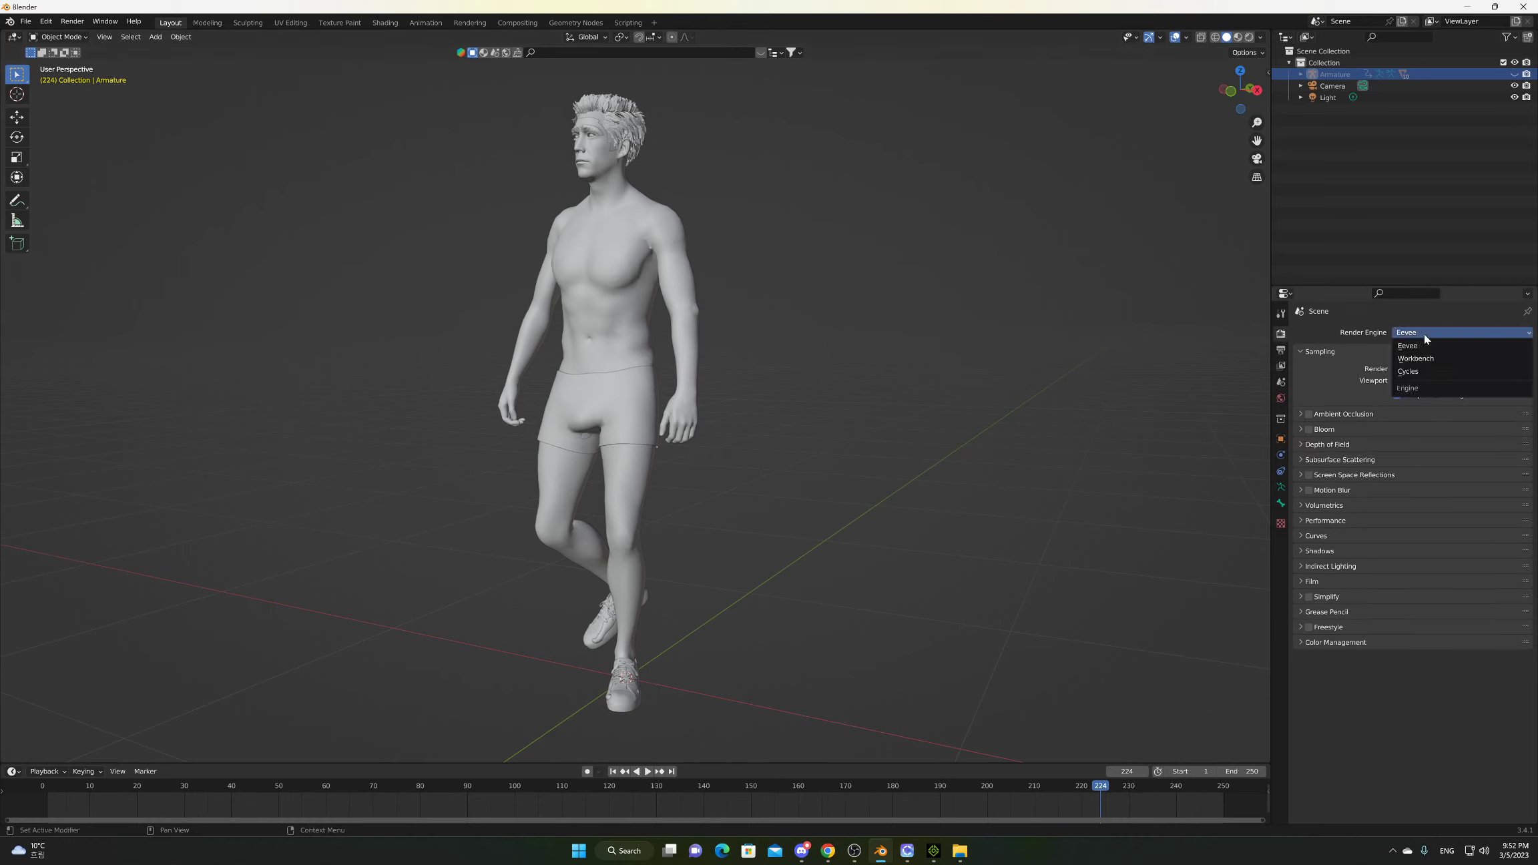
pyautogui.click(1419, 372)
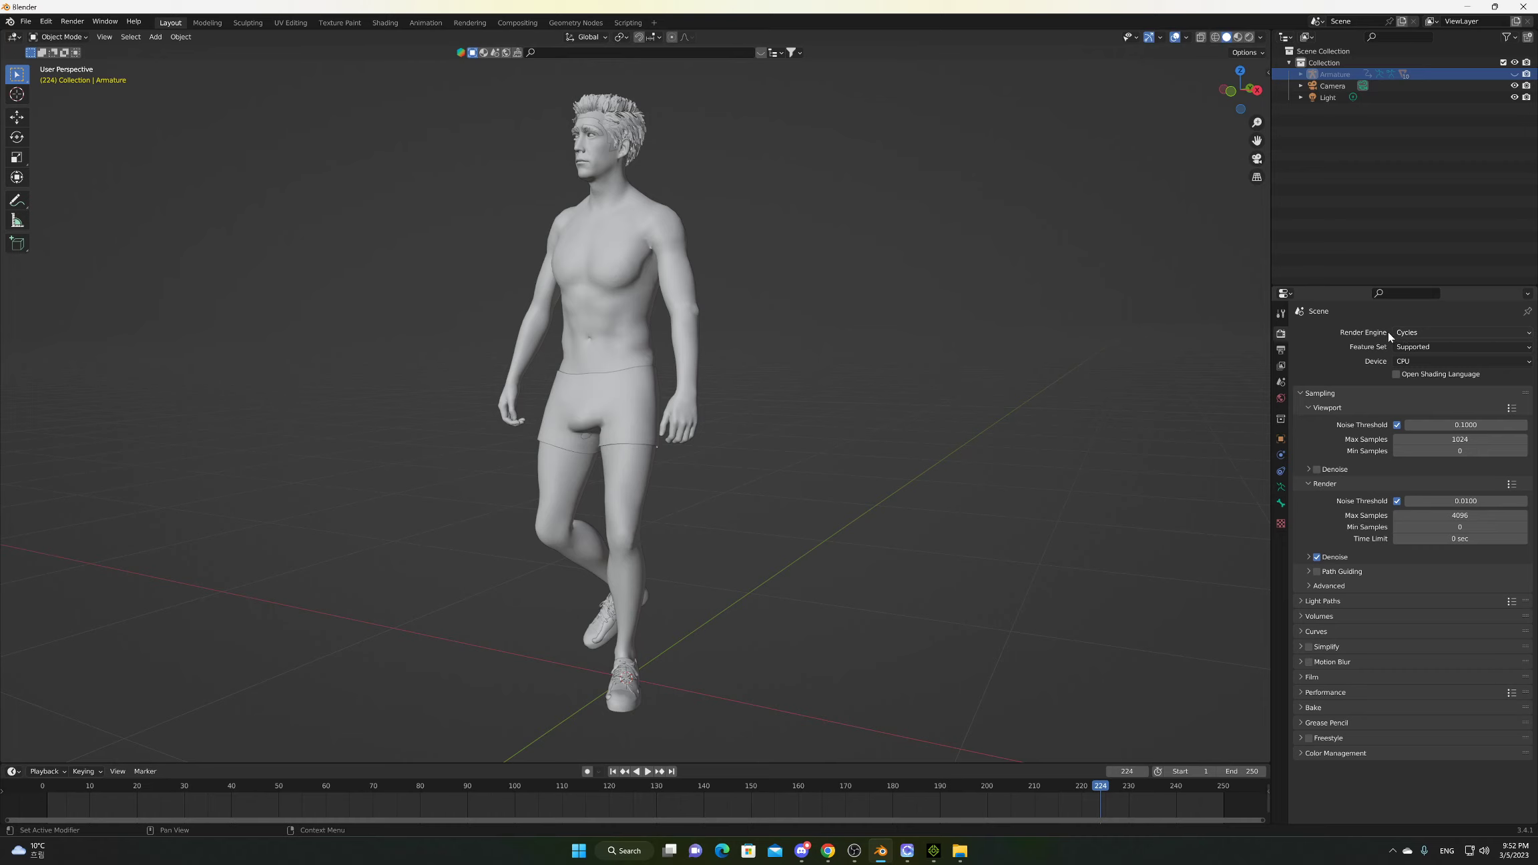
pyautogui.click(1248, 37)
# Examine the rendered character's skin, hair and clothing materials, from the upper body to the full figure.
pyautogui.moveTo(868, 345); pyautogui.dragTo(716, 298, button='middle')
pyautogui.scroll(4, 729, 311)
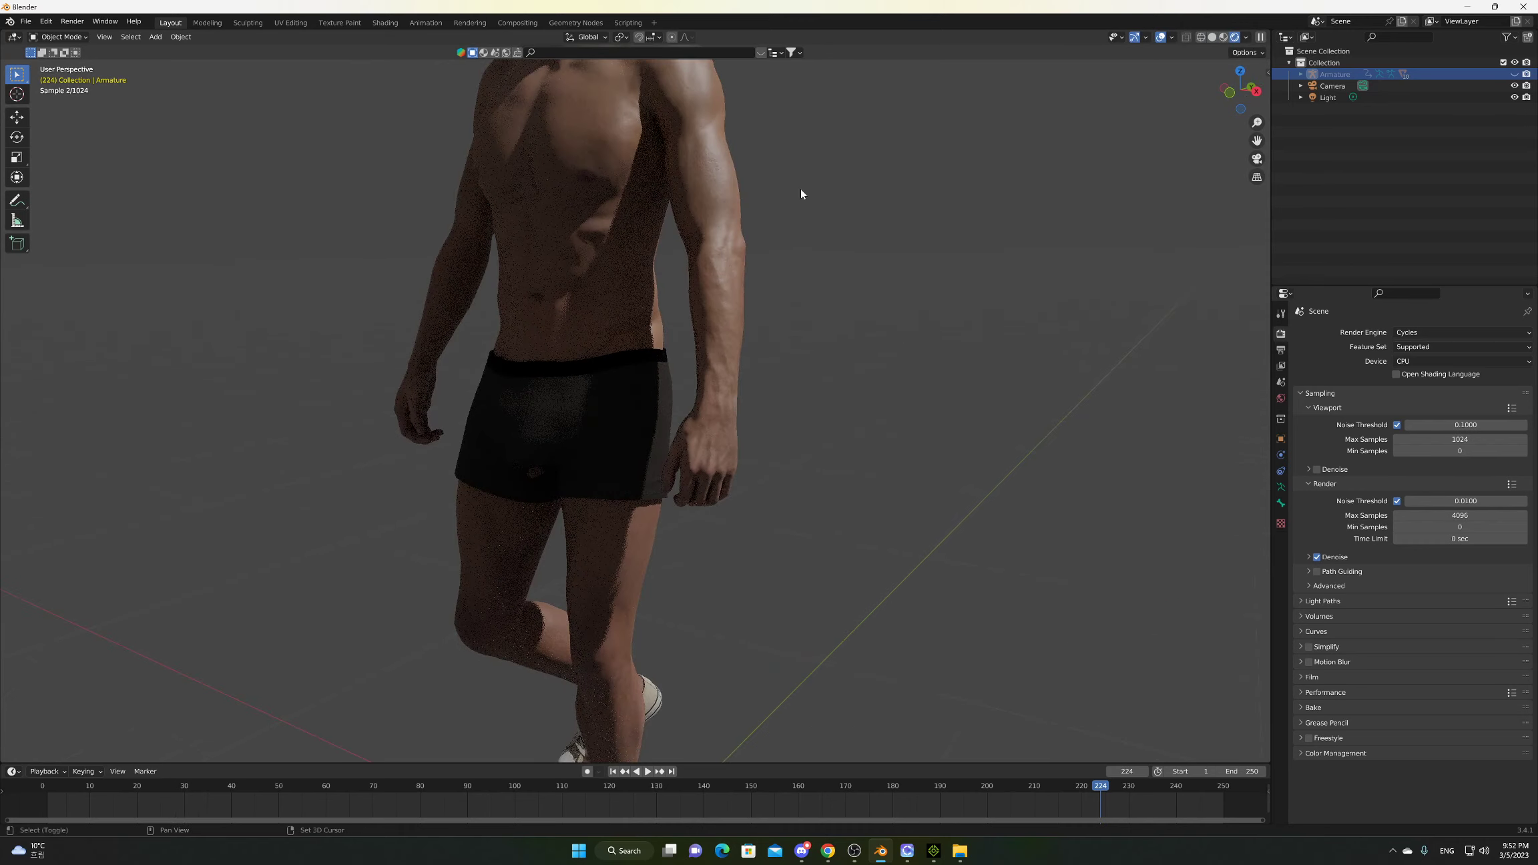
pyautogui.keyDown('shift'); pyautogui.moveTo(800, 187); pyautogui.dragTo(855, 530, button='middle'); pyautogui.keyUp('shift')
pyautogui.scroll(3, 801, 375)
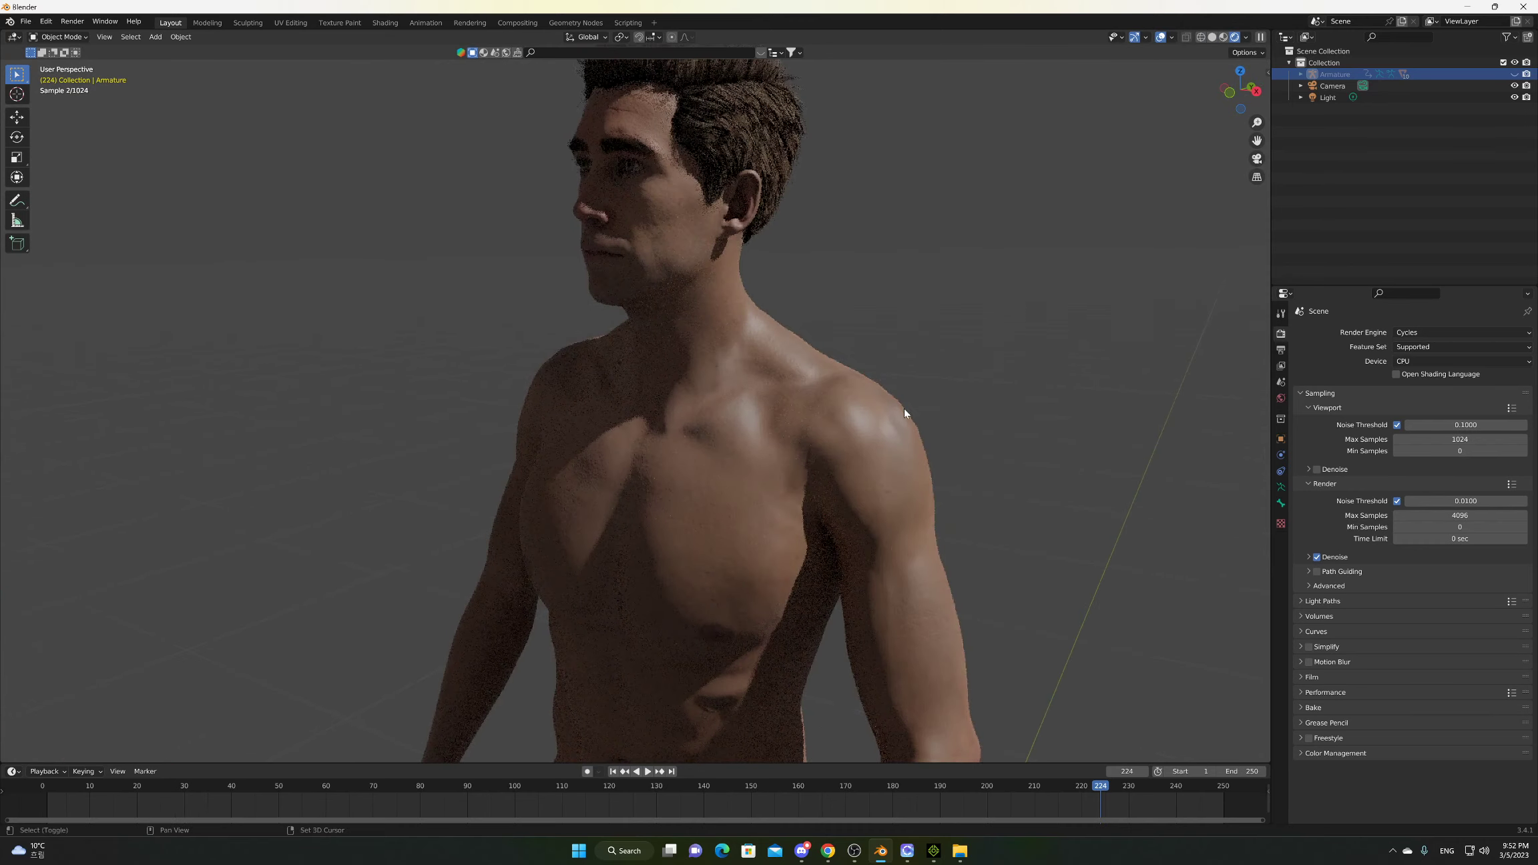
pyautogui.moveTo(902, 408); pyautogui.dragTo(850, 378, button='middle')
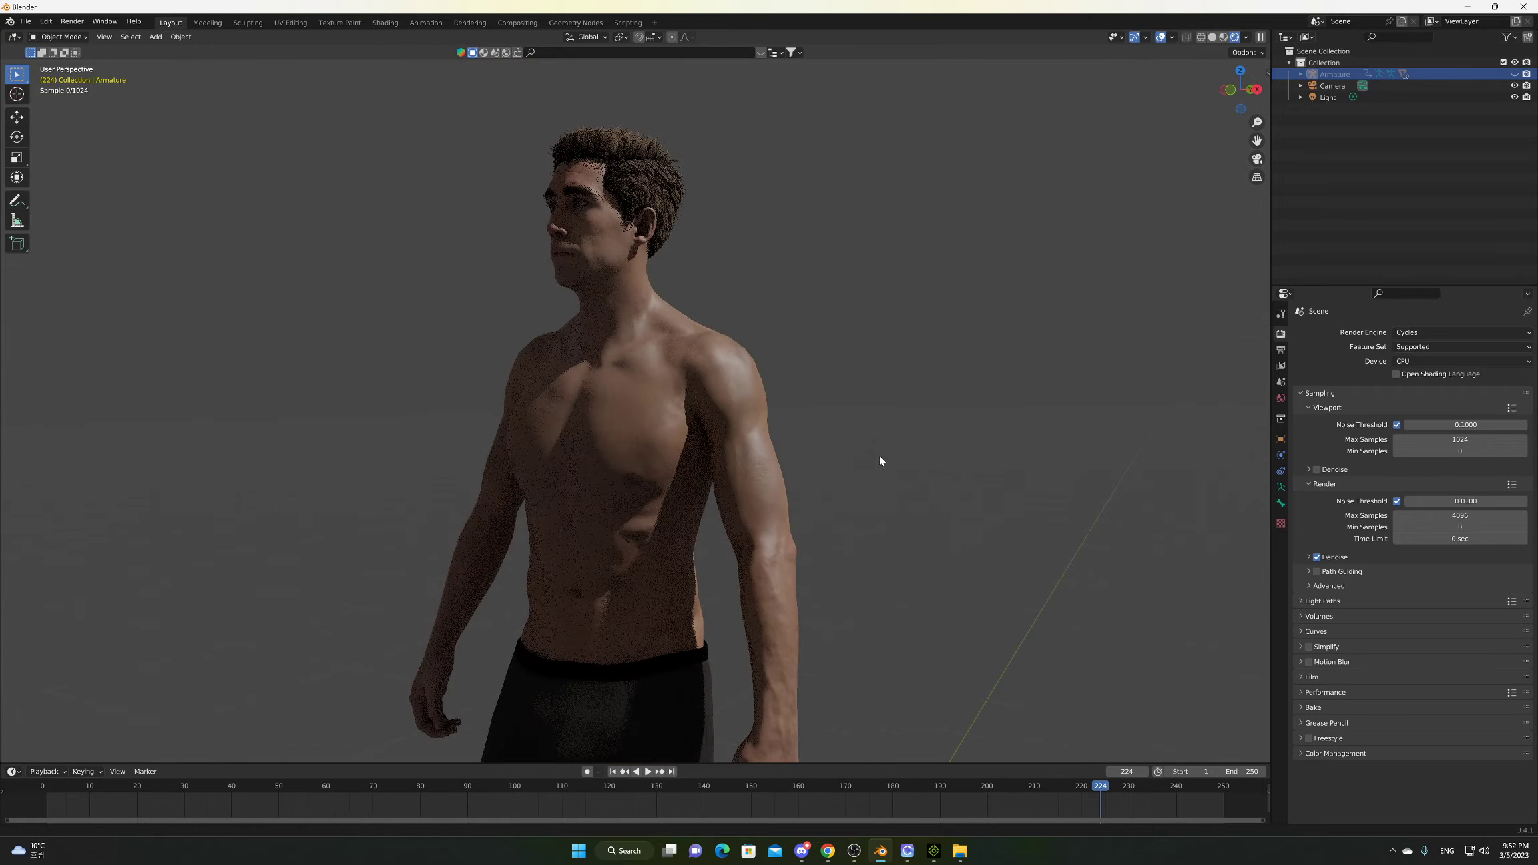
pyautogui.keyDown('shift'); pyautogui.moveTo(880, 455); pyautogui.dragTo(917, 281, button='middle'); pyautogui.keyUp('shift')
pyautogui.scroll(-3, 917, 294)
pyautogui.moveTo(855, 427); pyautogui.dragTo(787, 412, button='middle')
pyautogui.scroll(1, 773, 410)
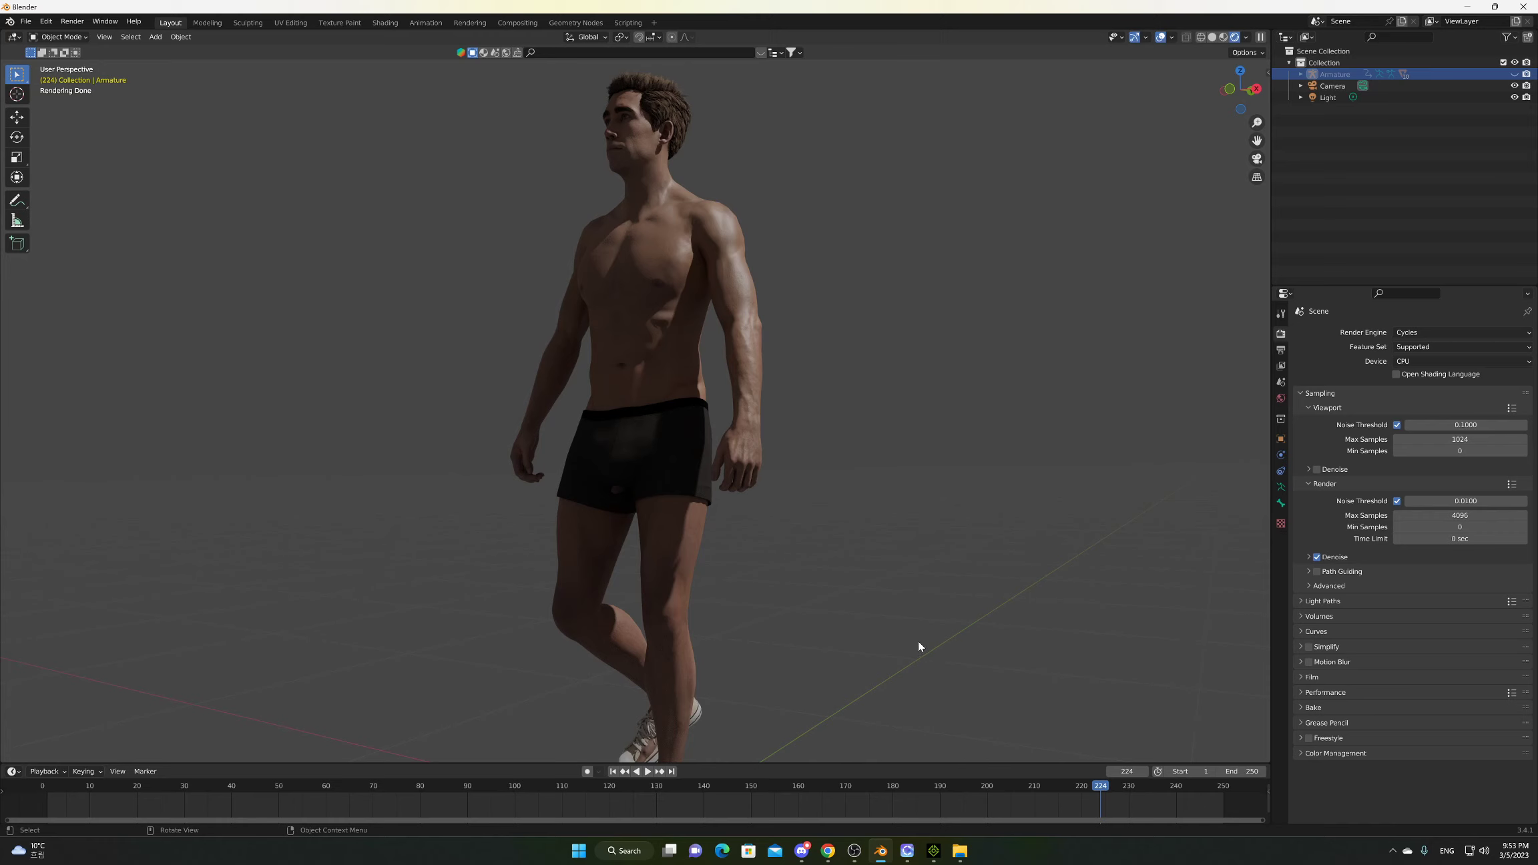
# Switch to CLO 3D and import the FBX base_walk_male_V1 from the UPDATED > Male folder as an avatar at cm (DAZ Studio) scale.
pyautogui.click(907, 850)
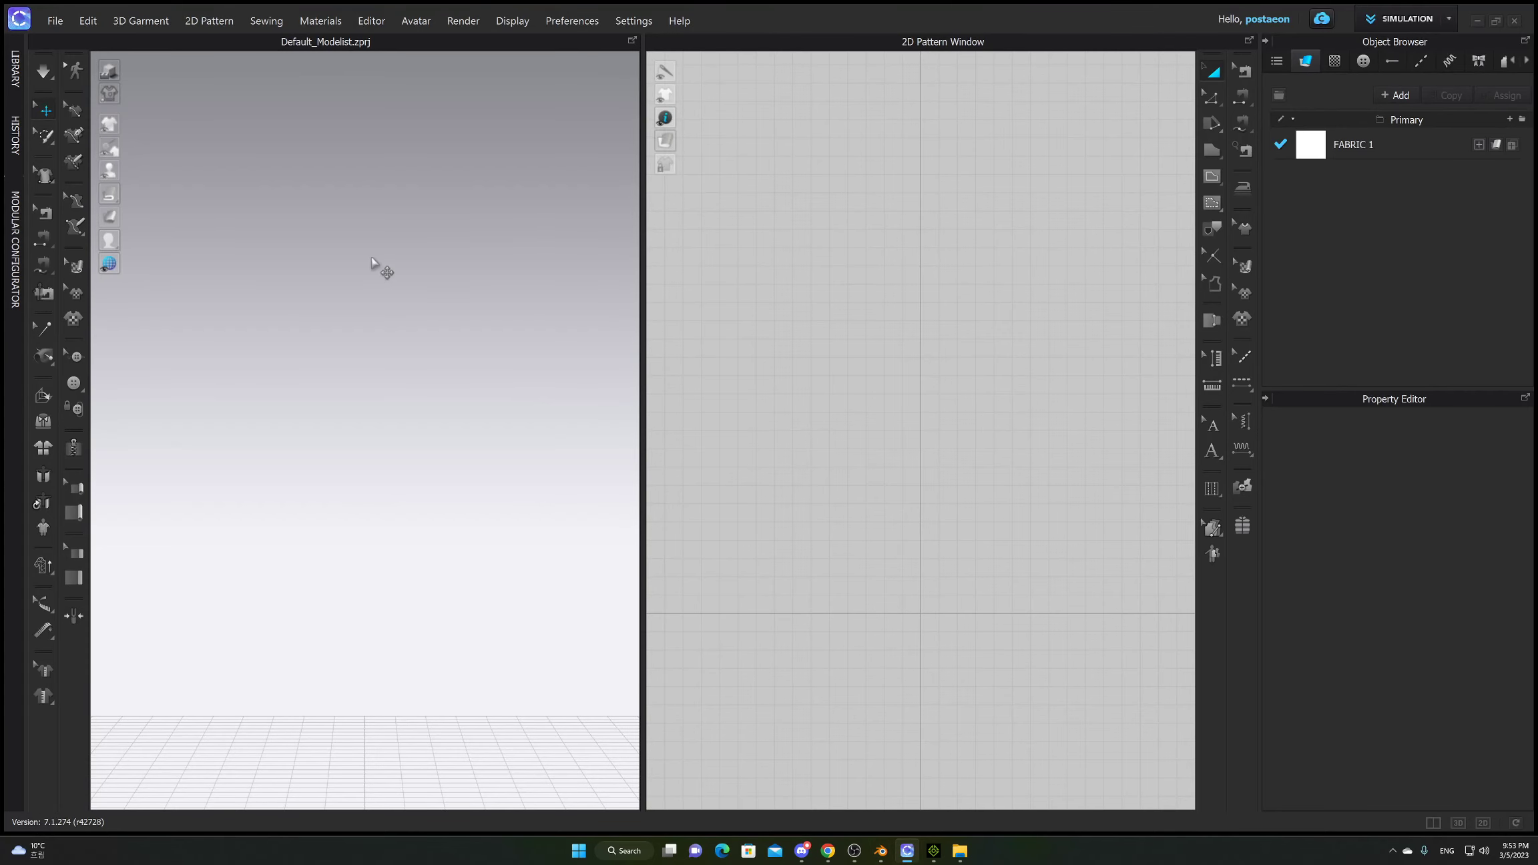
pyautogui.click(54, 20)
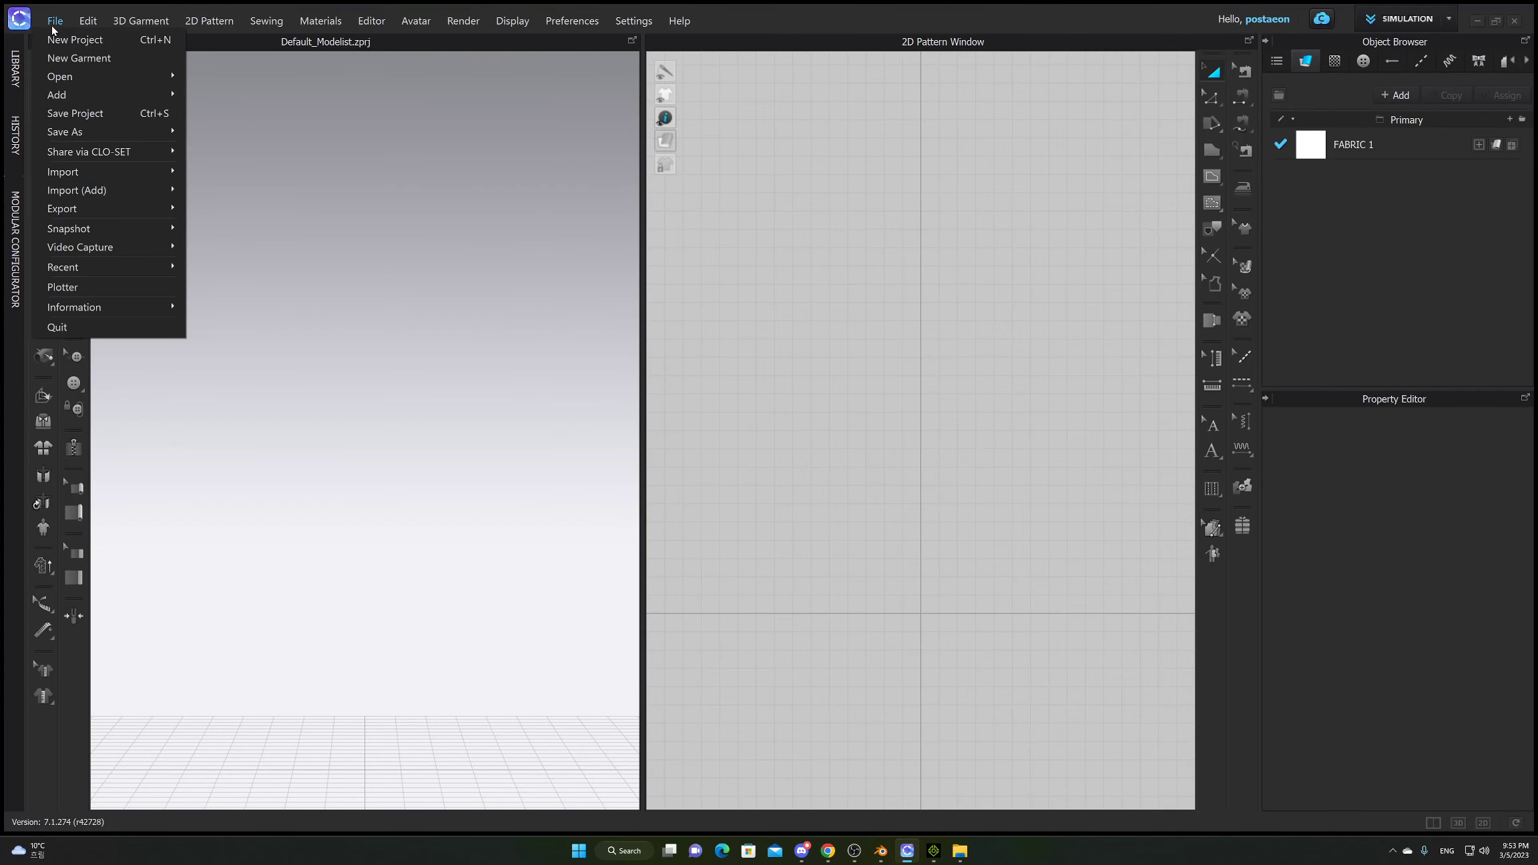
pyautogui.moveTo(100, 171)
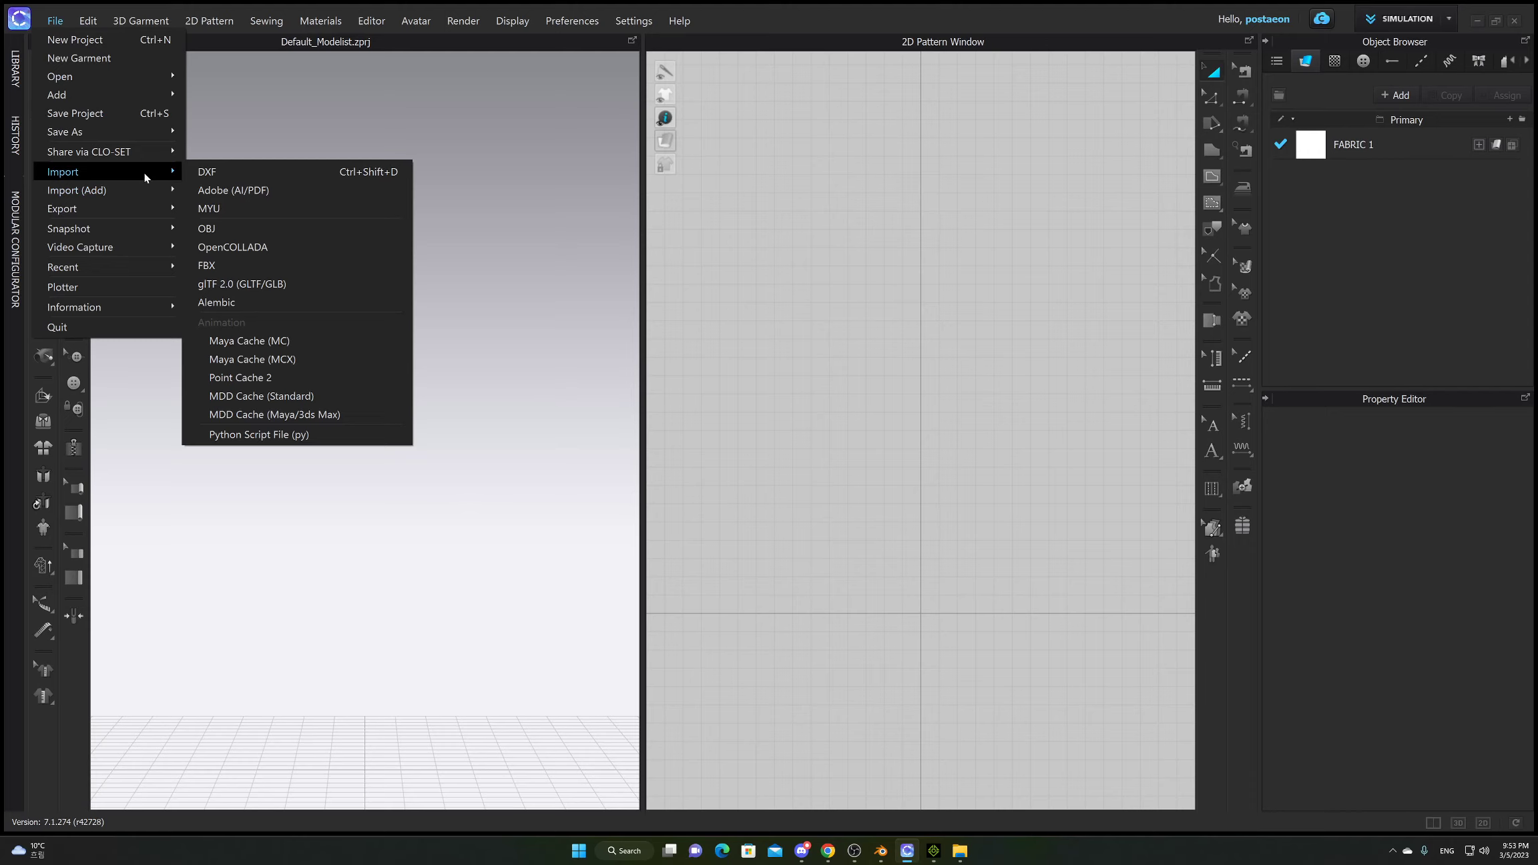
pyautogui.click(307, 266)
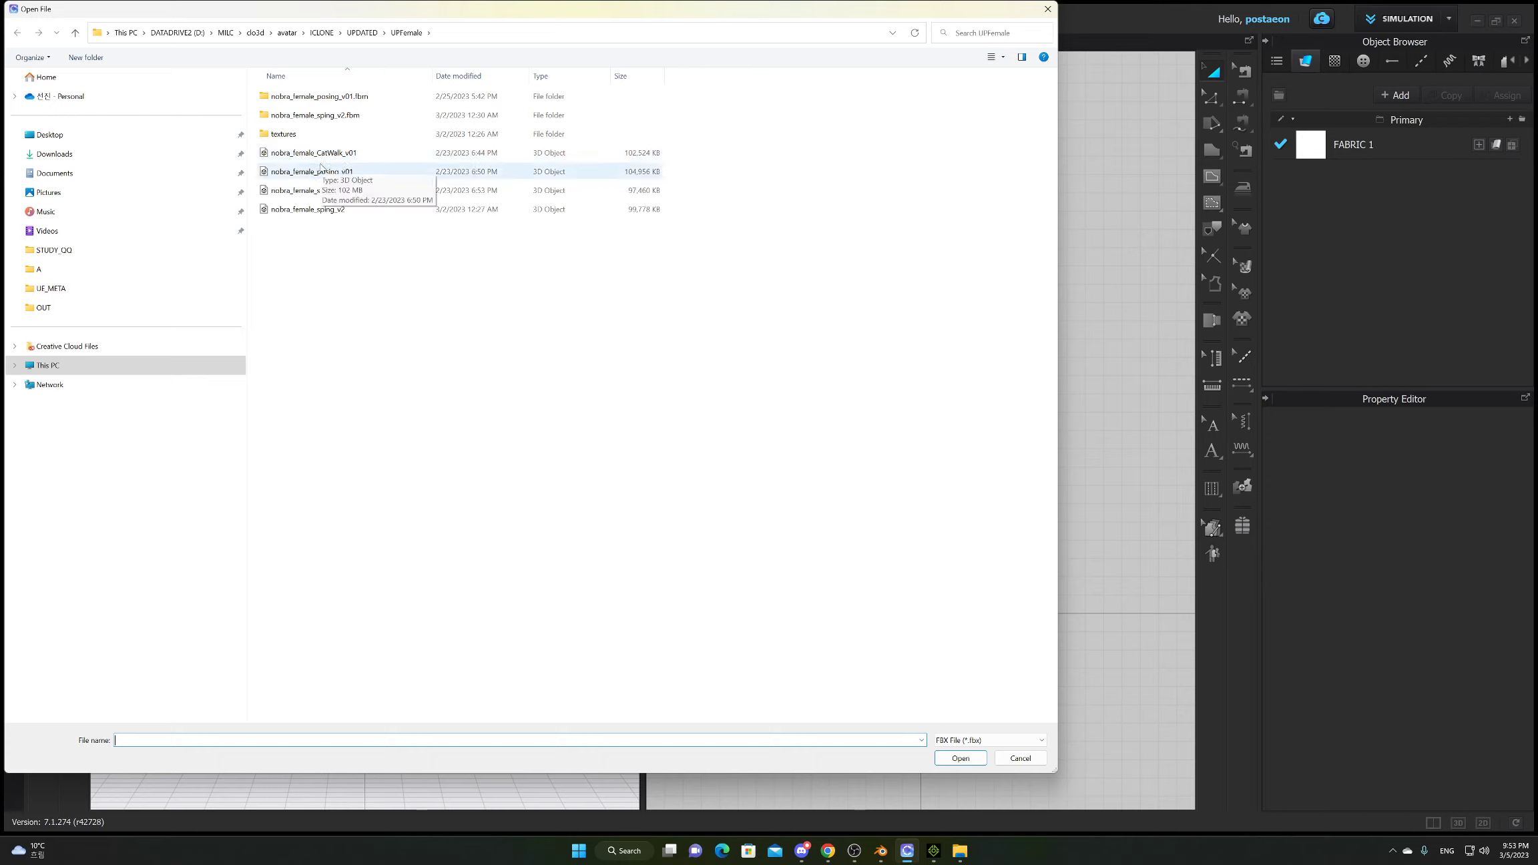
pyautogui.click(363, 33)
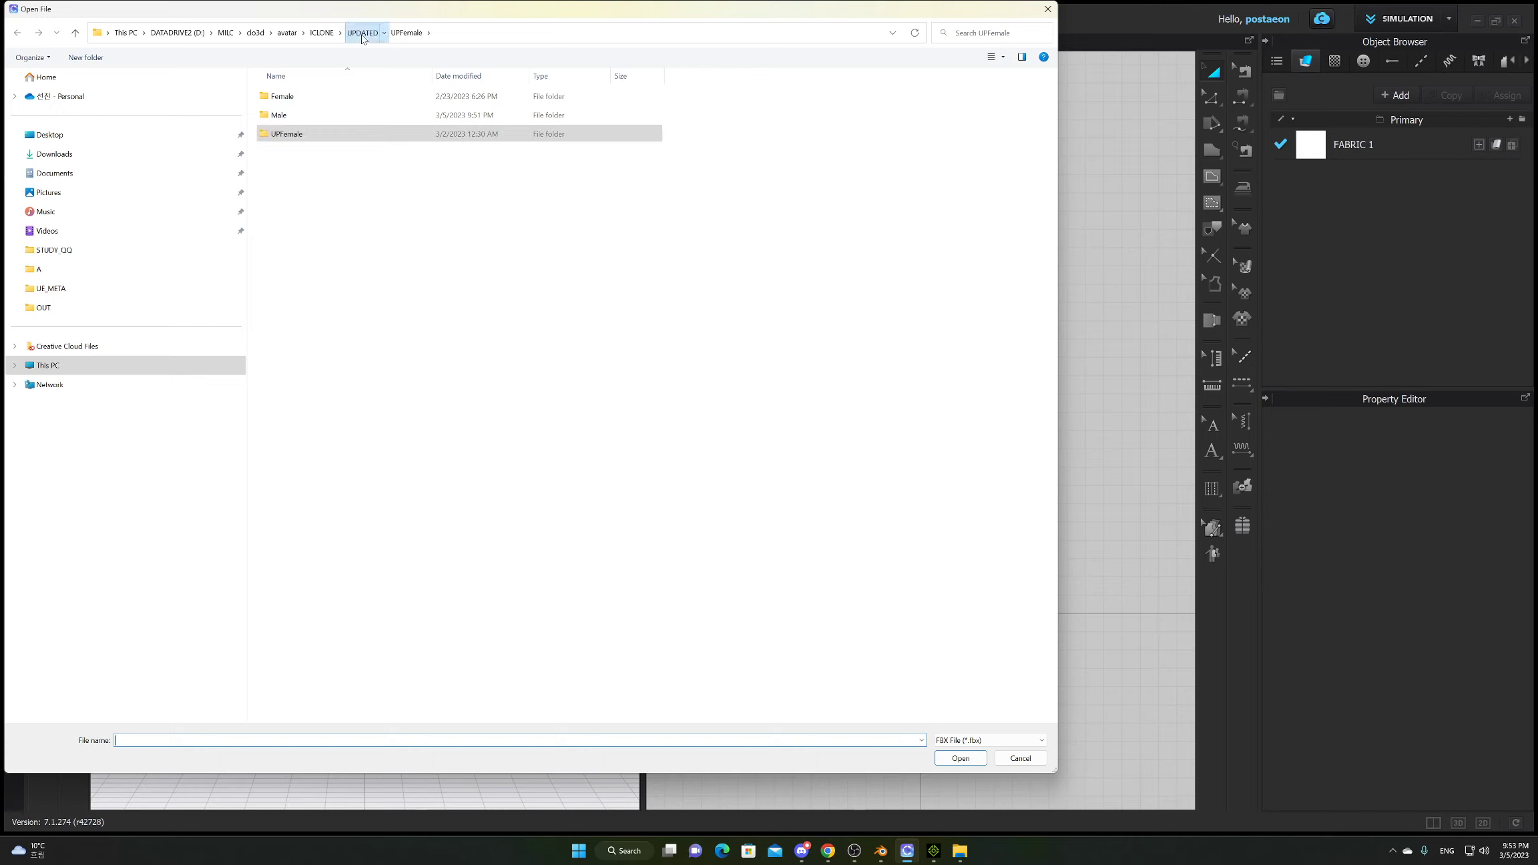
pyautogui.doubleClick(314, 116)
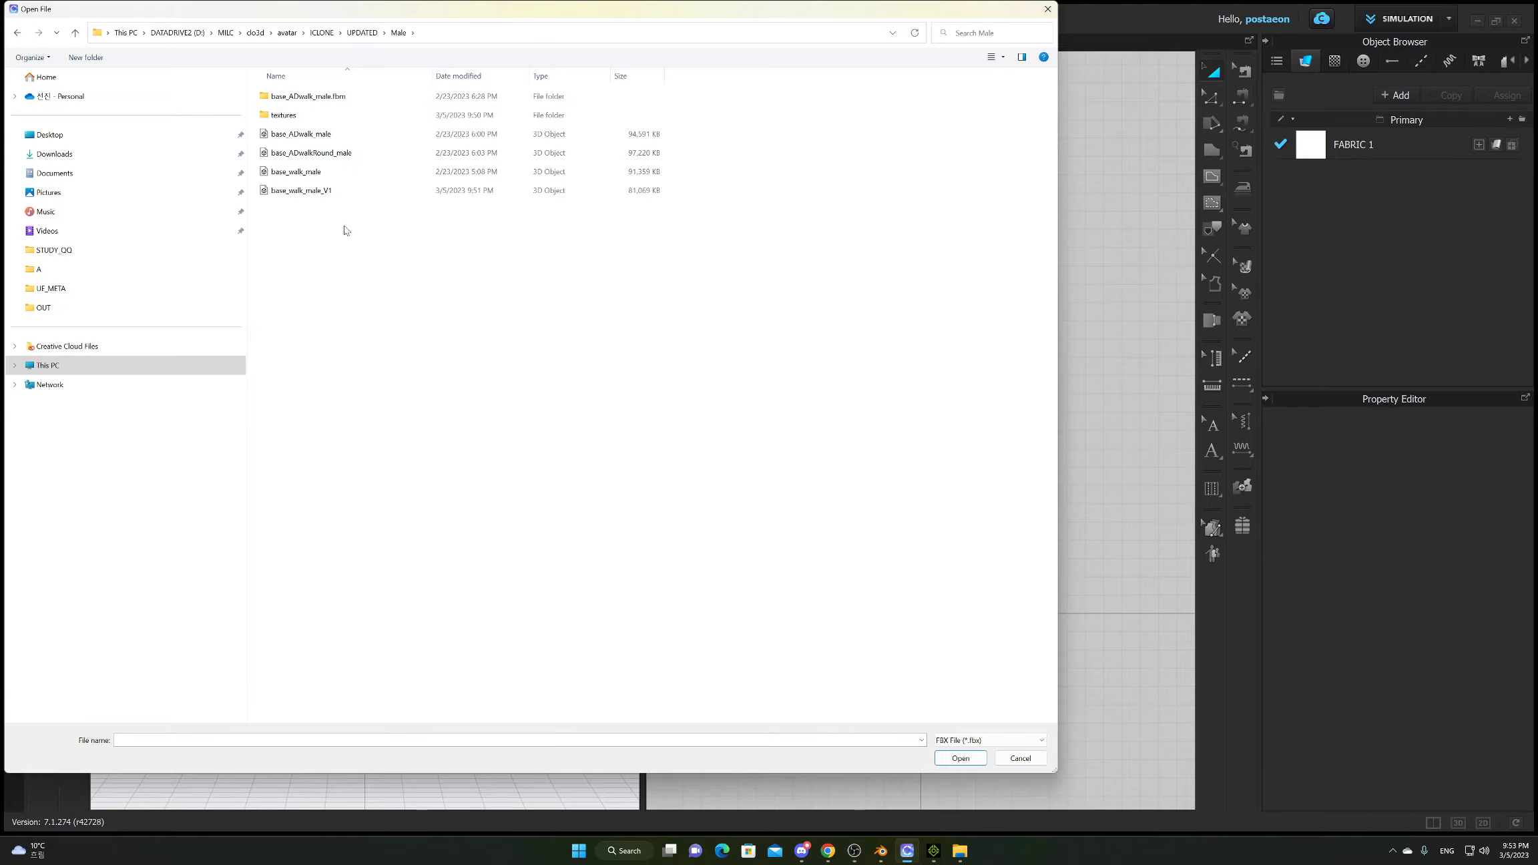
pyautogui.click(353, 190)
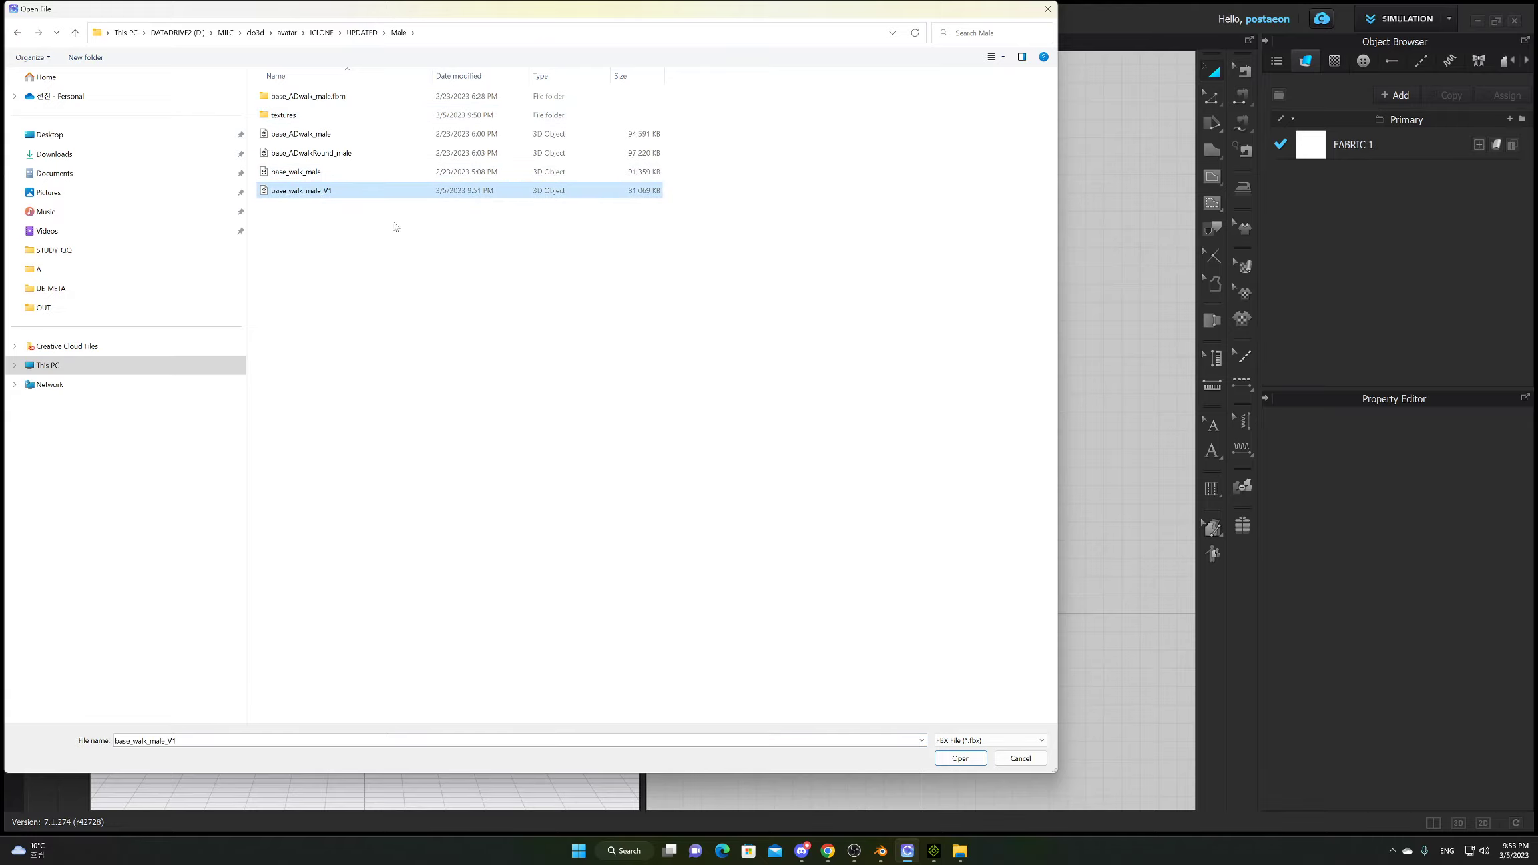
pyautogui.click(960, 759)
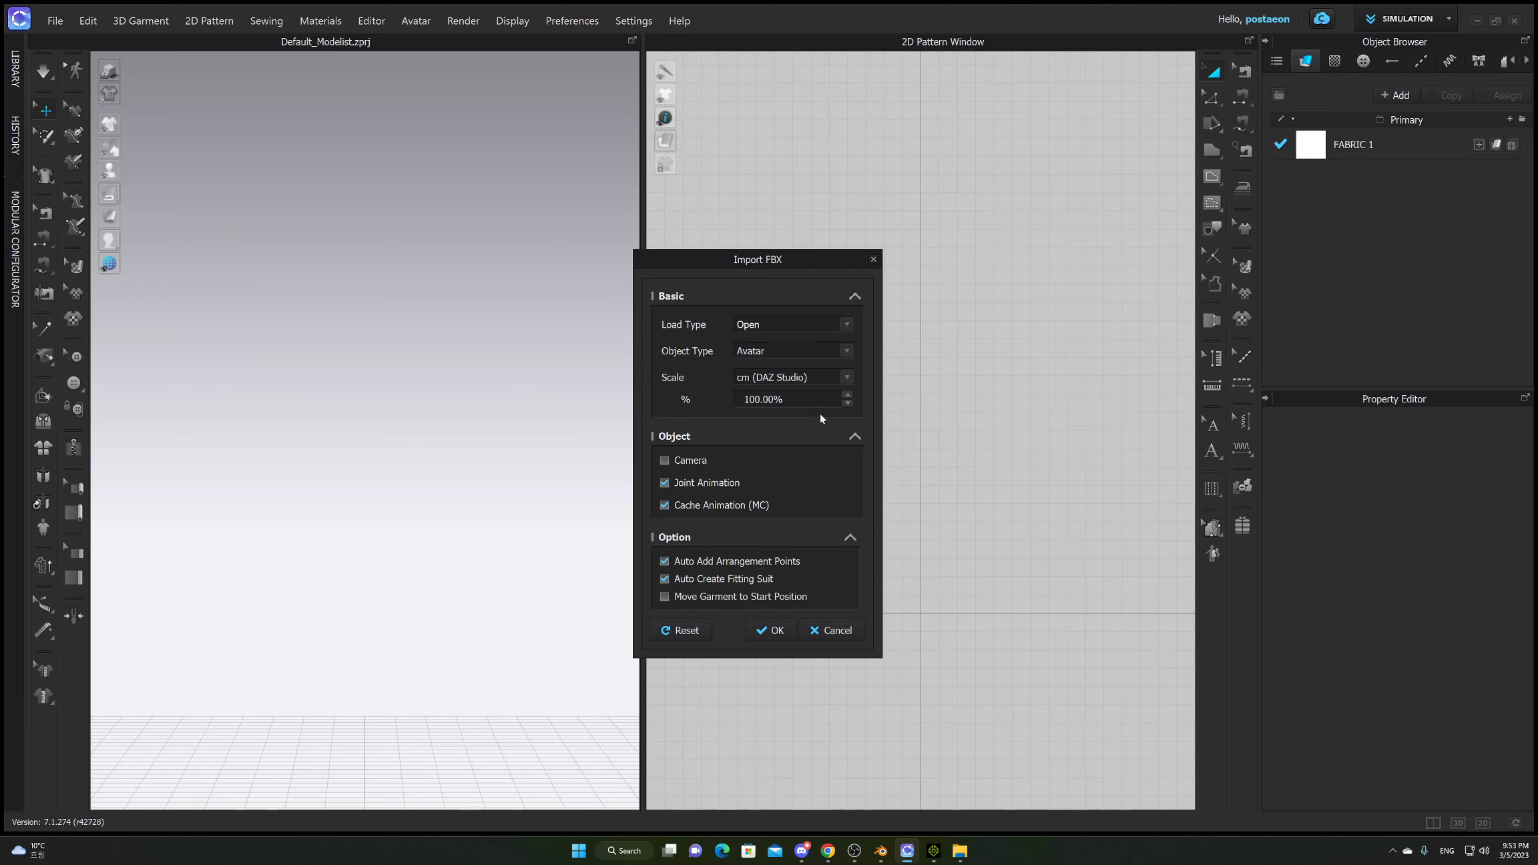
pyautogui.click(773, 630)
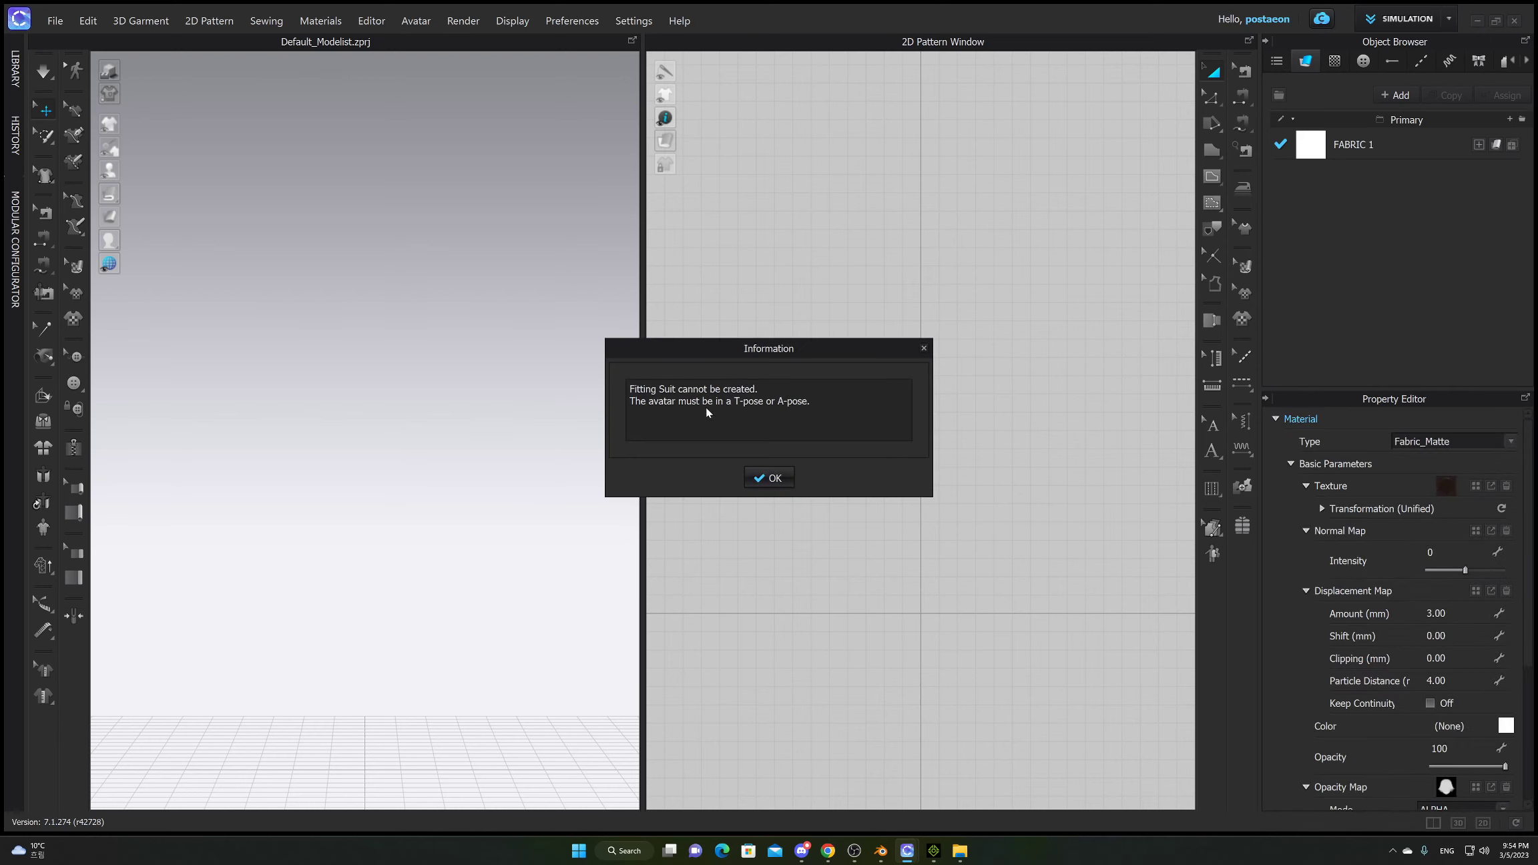
pyautogui.click(772, 479)
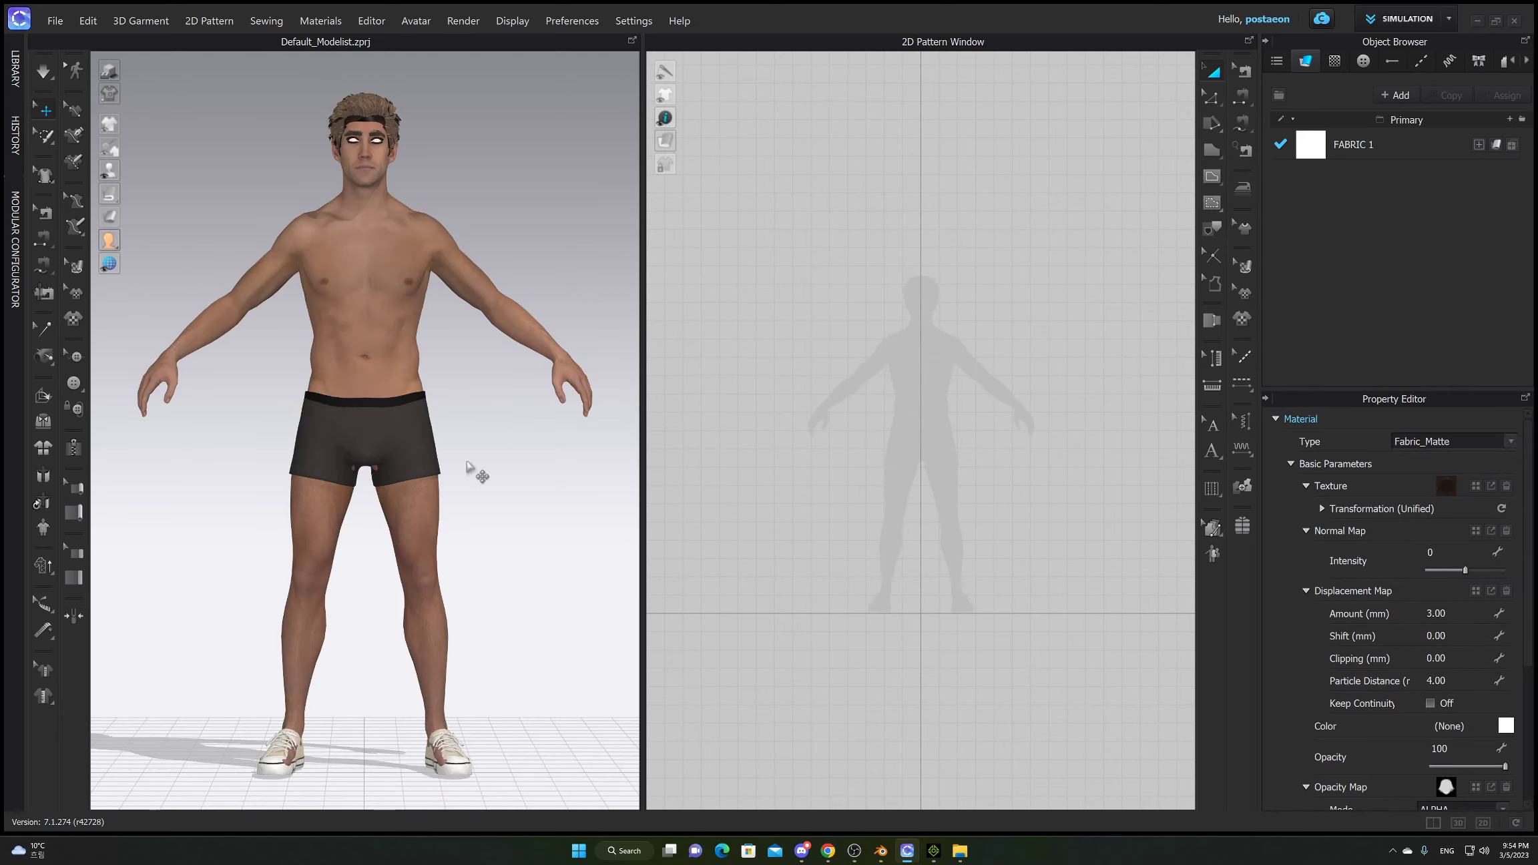
pyautogui.scroll(3, 532, 480)
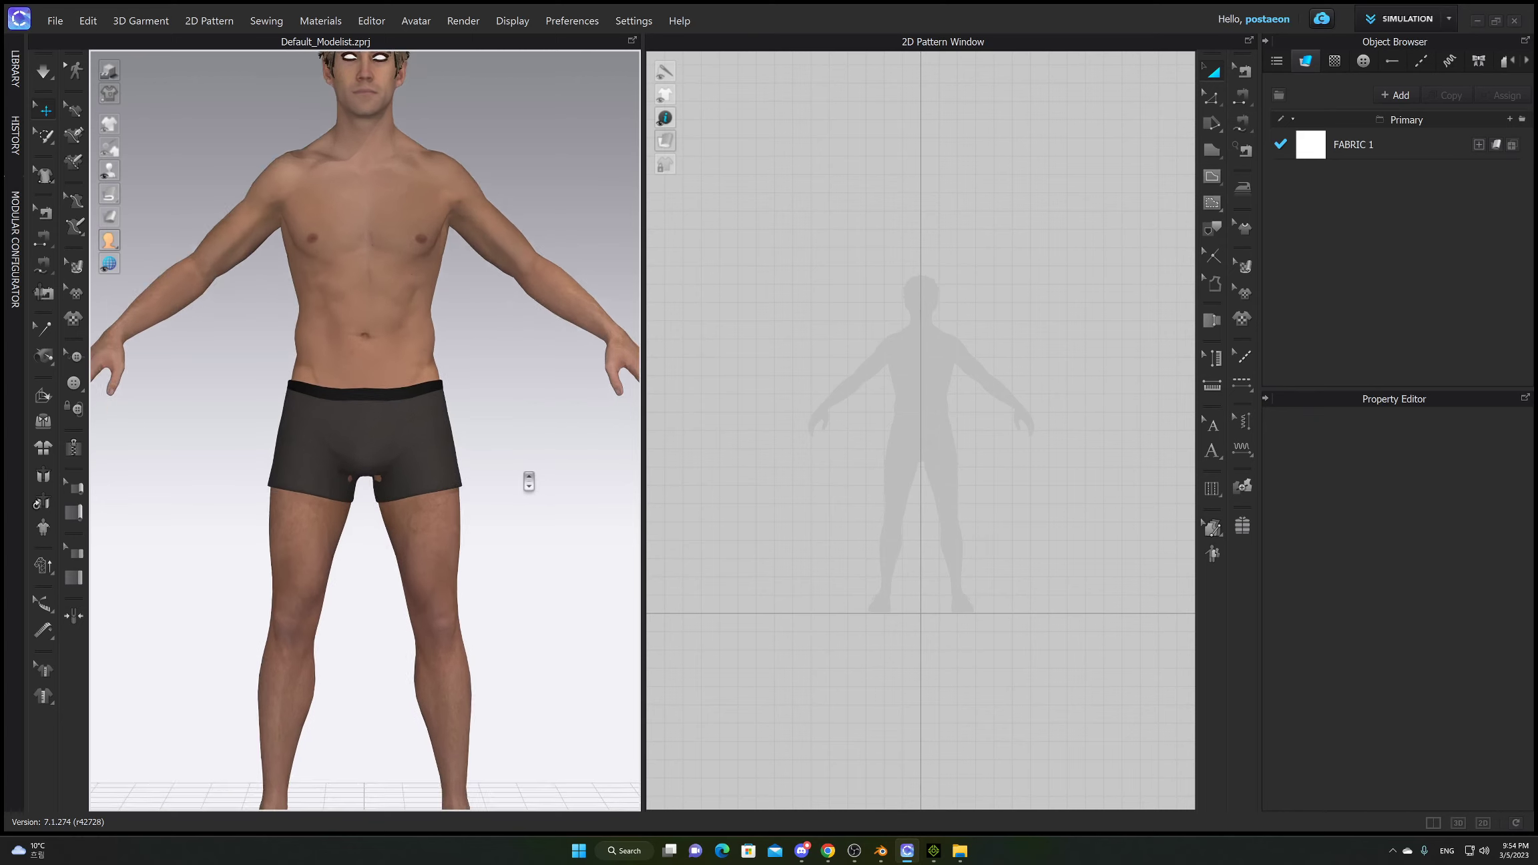
pyautogui.scroll(-4, 532, 481)
pyautogui.scroll(2, 916, 512)
pyautogui.scroll(2, 911, 508)
pyautogui.scroll(-2, 912, 507)
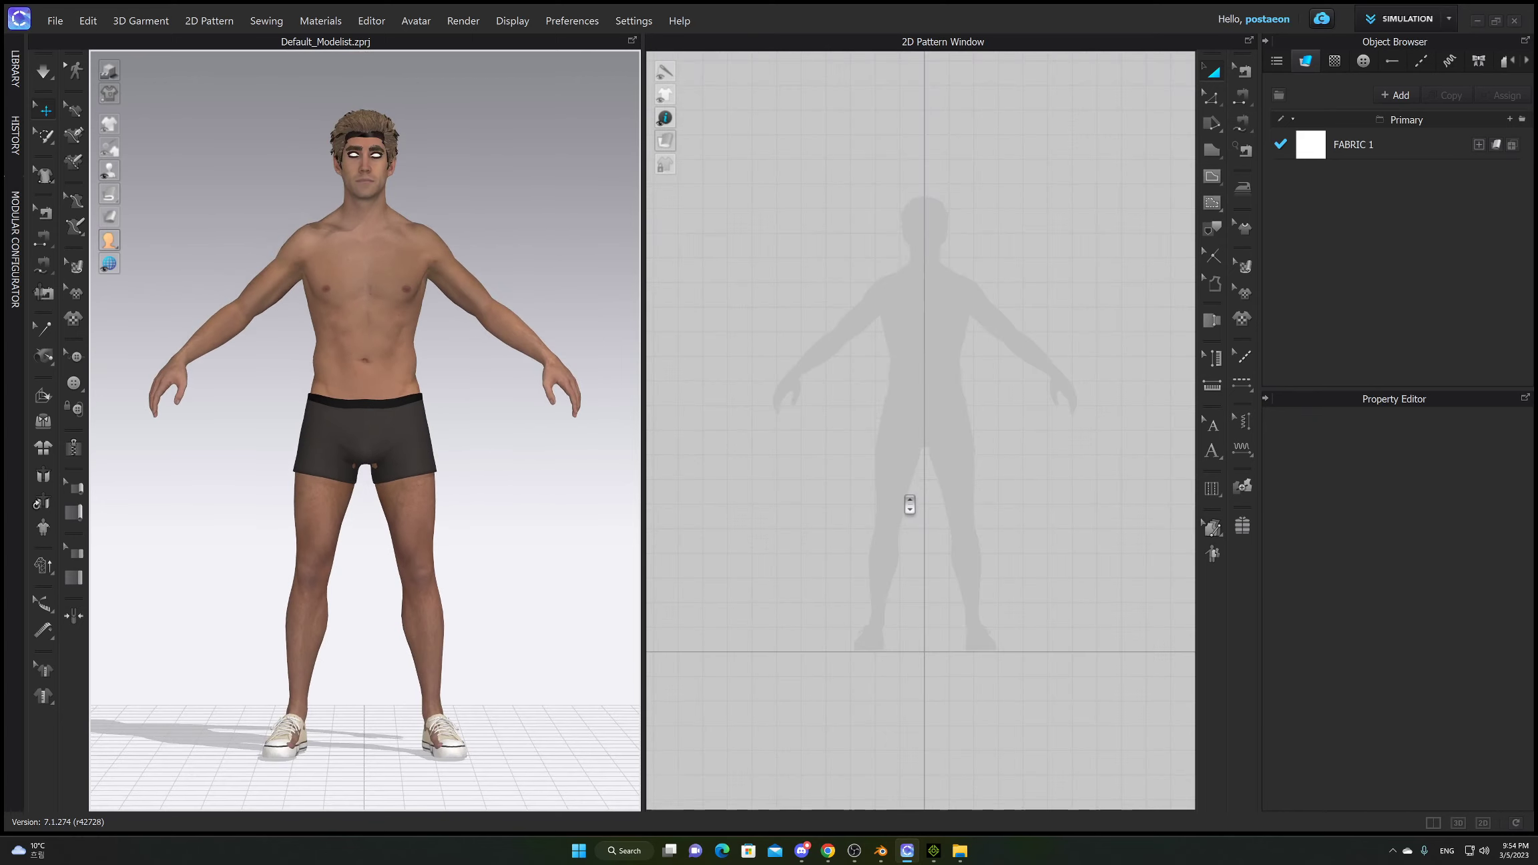
# Enter Animation mode and scrub the avatar's walk to frame 88, back to frame 23, and return to the A-Pose at frame 0.
pyautogui.click(1399, 20)
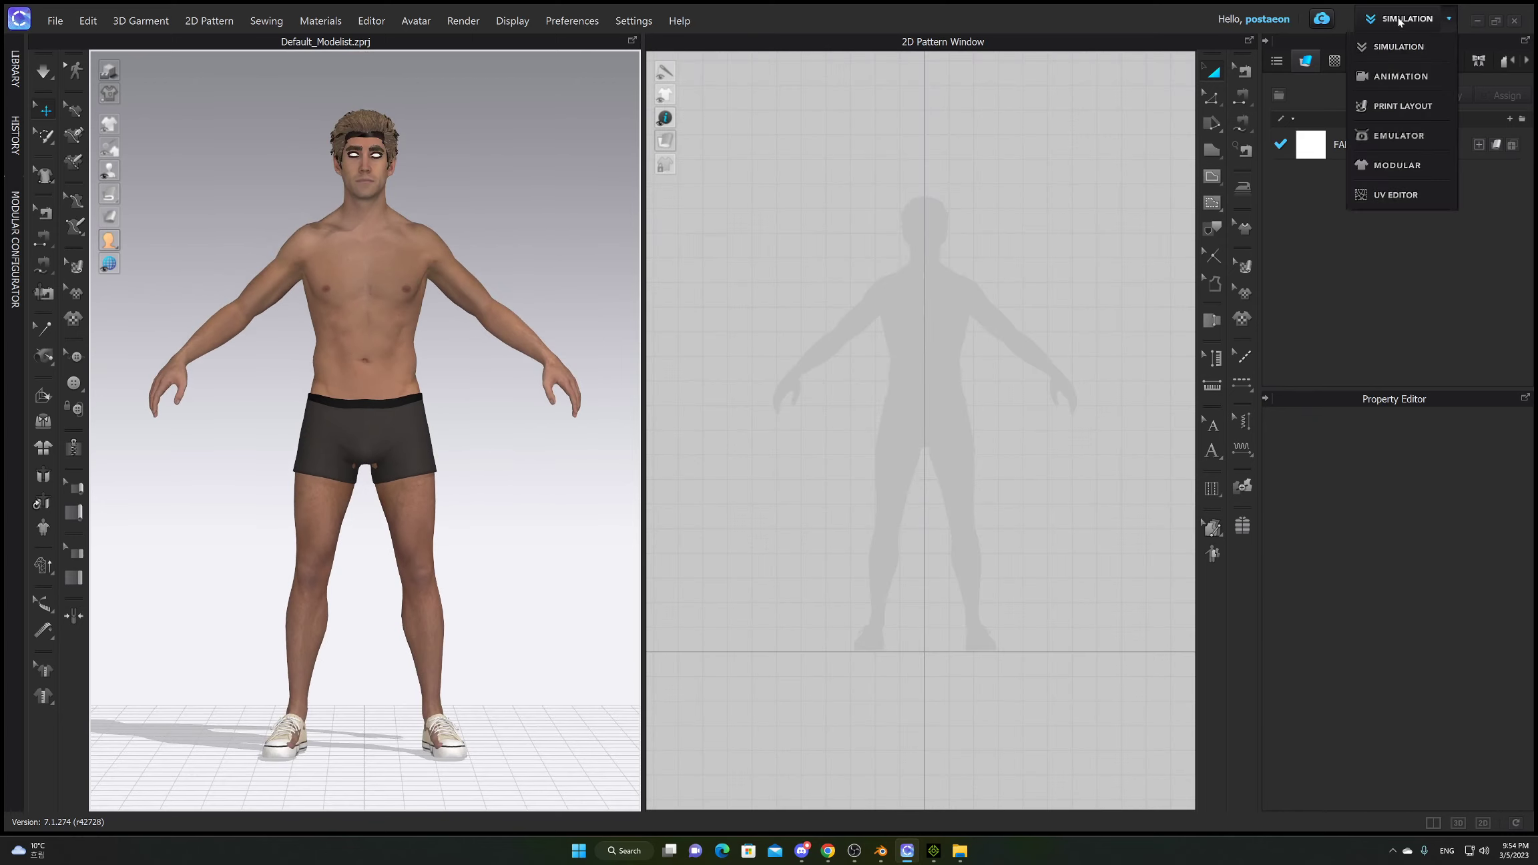
pyautogui.click(1390, 73)
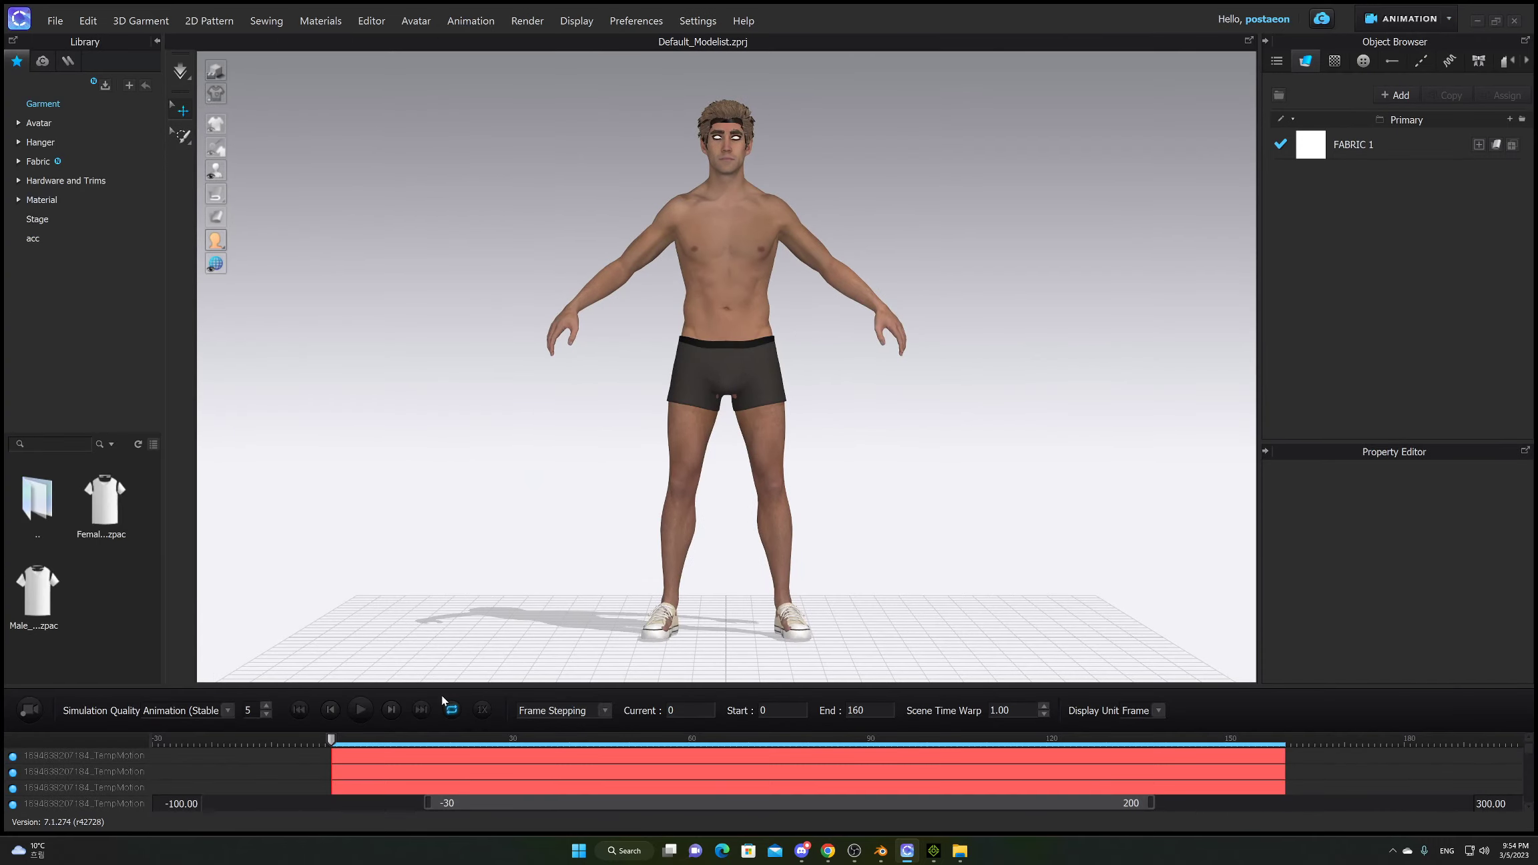
pyautogui.moveTo(333, 739); pyautogui.dragTo(856, 741)
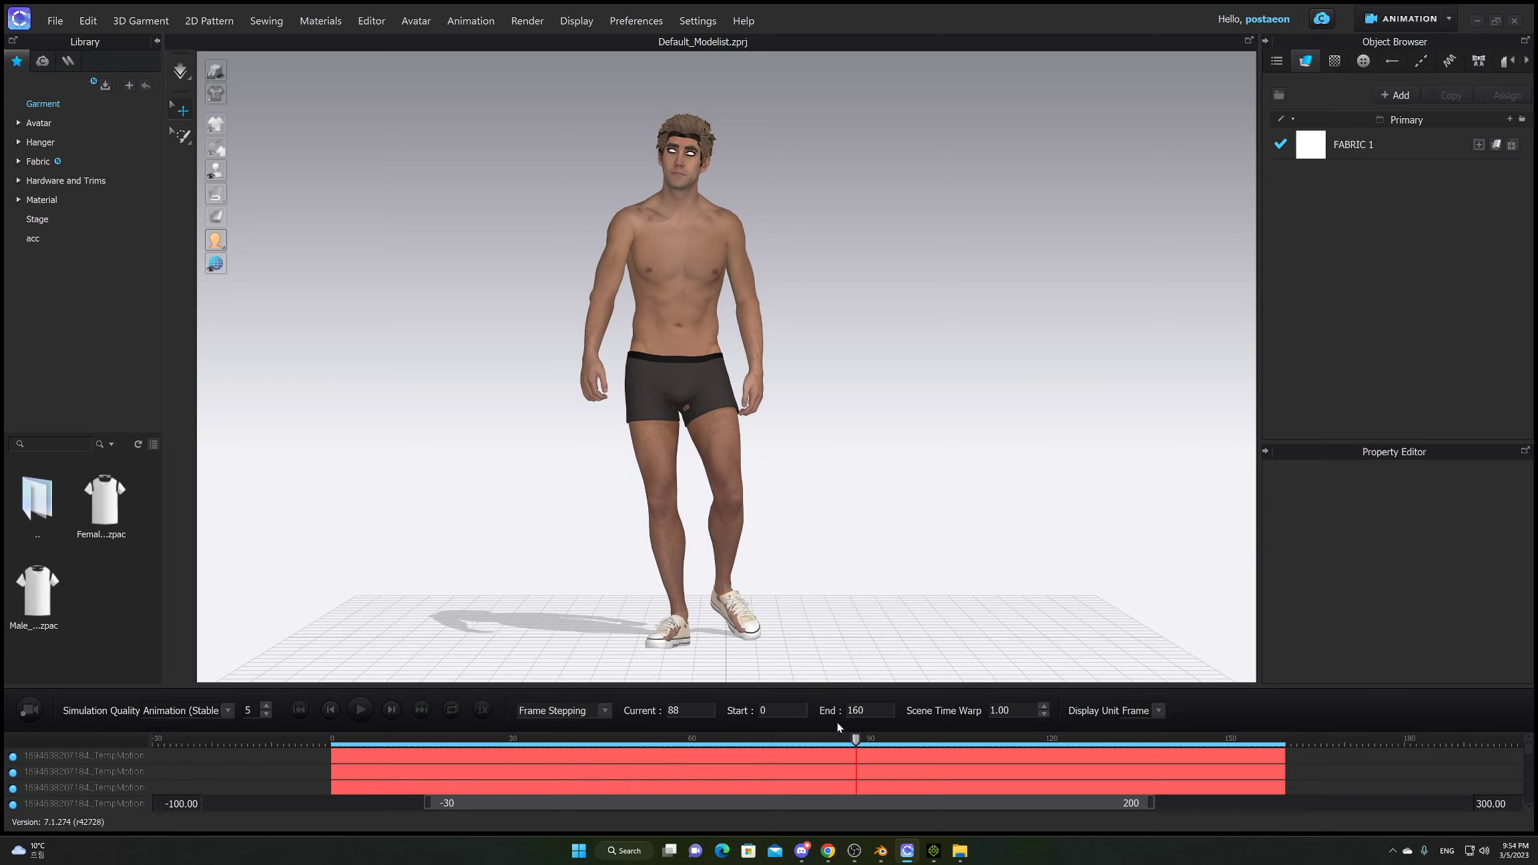
pyautogui.moveTo(856, 740); pyautogui.dragTo(468, 744)
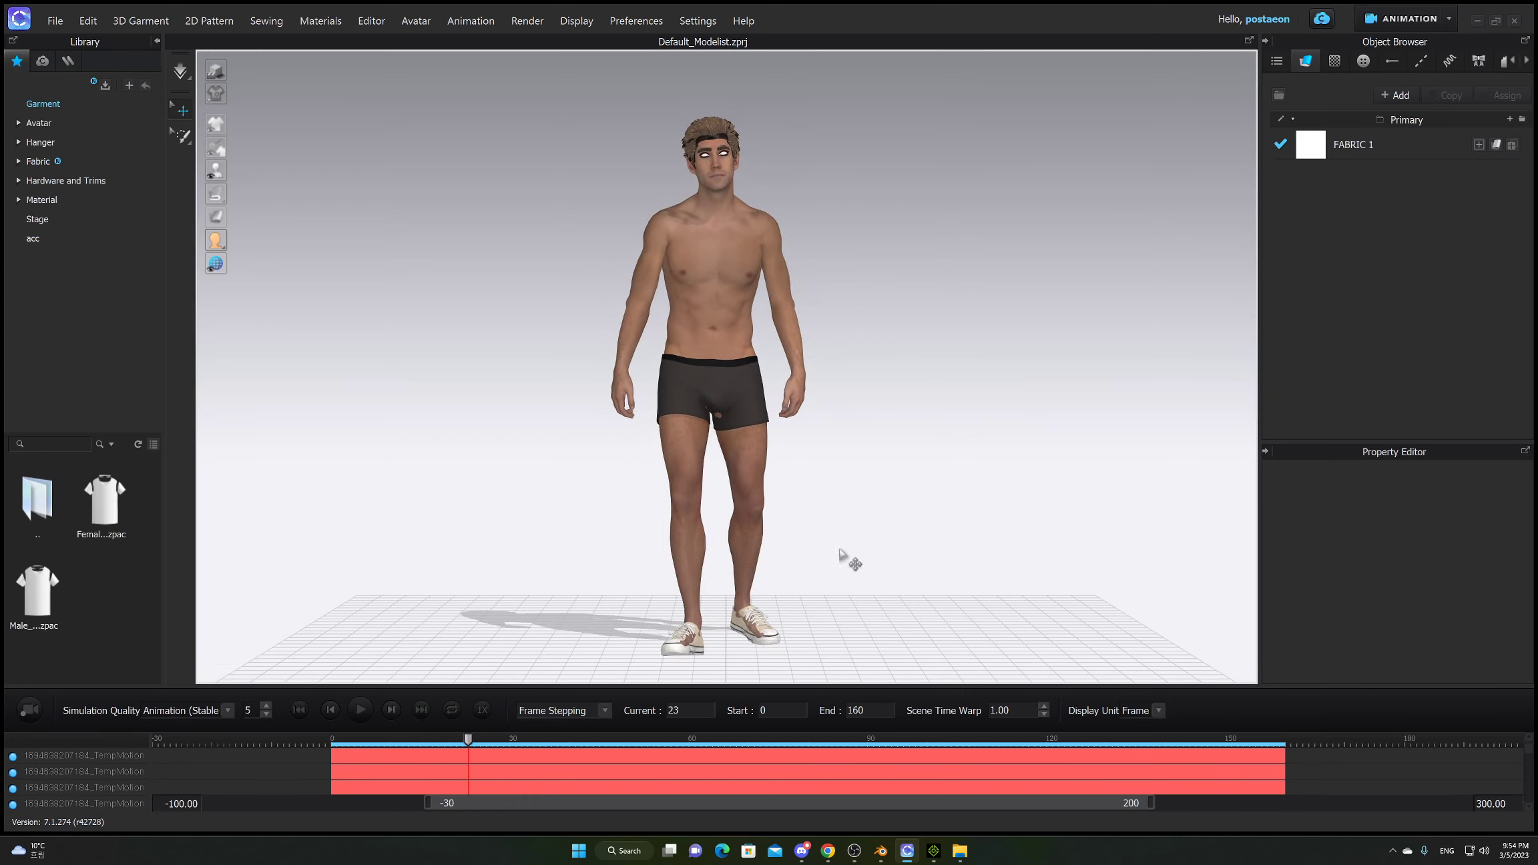
pyautogui.scroll(5, 840, 556)
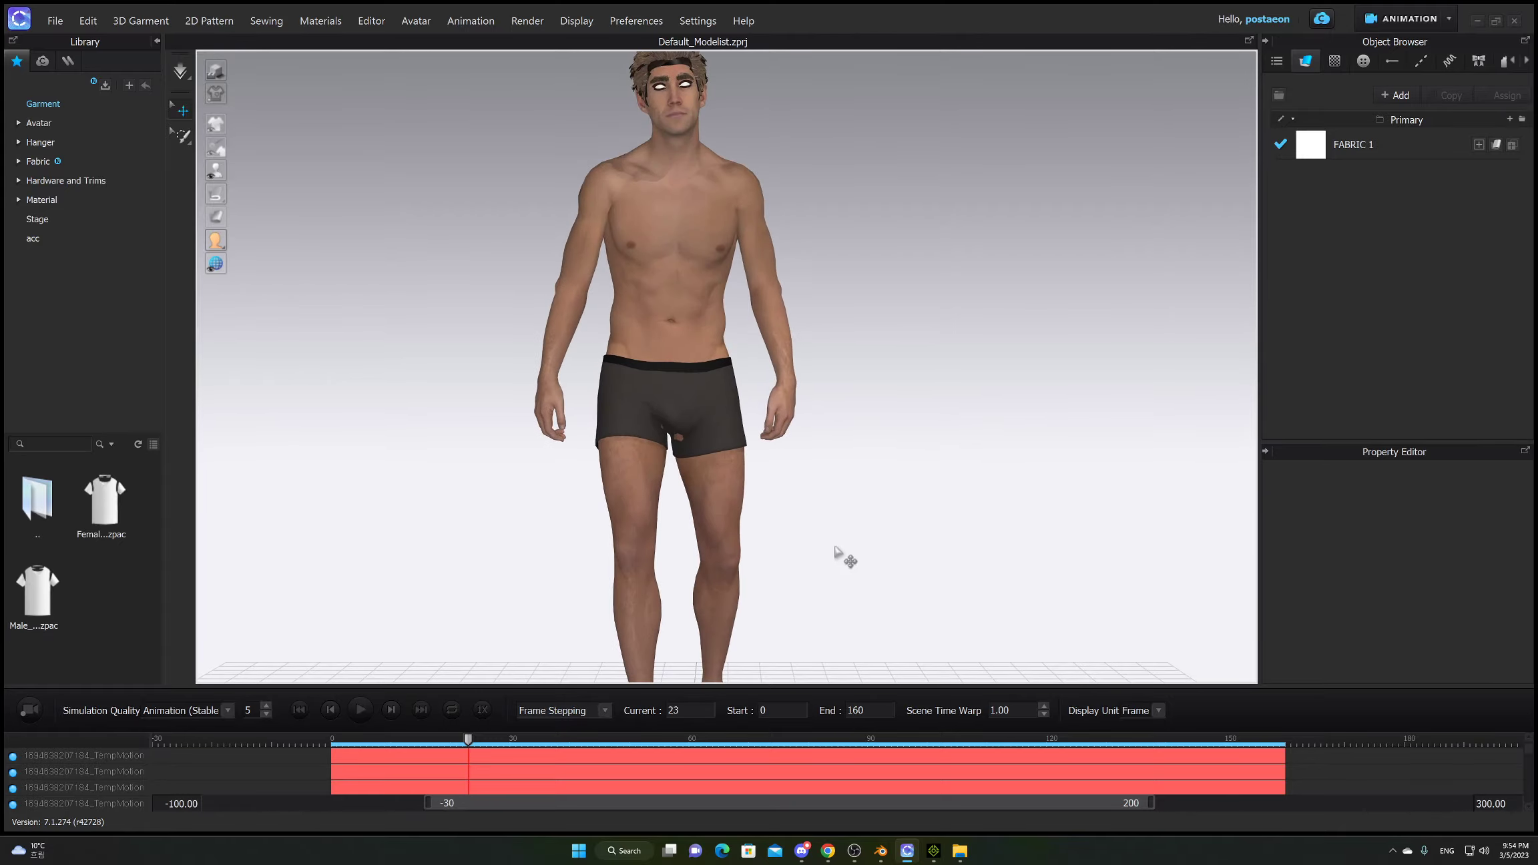
pyautogui.moveTo(835, 549); pyautogui.dragTo(1170, 550, button='right')
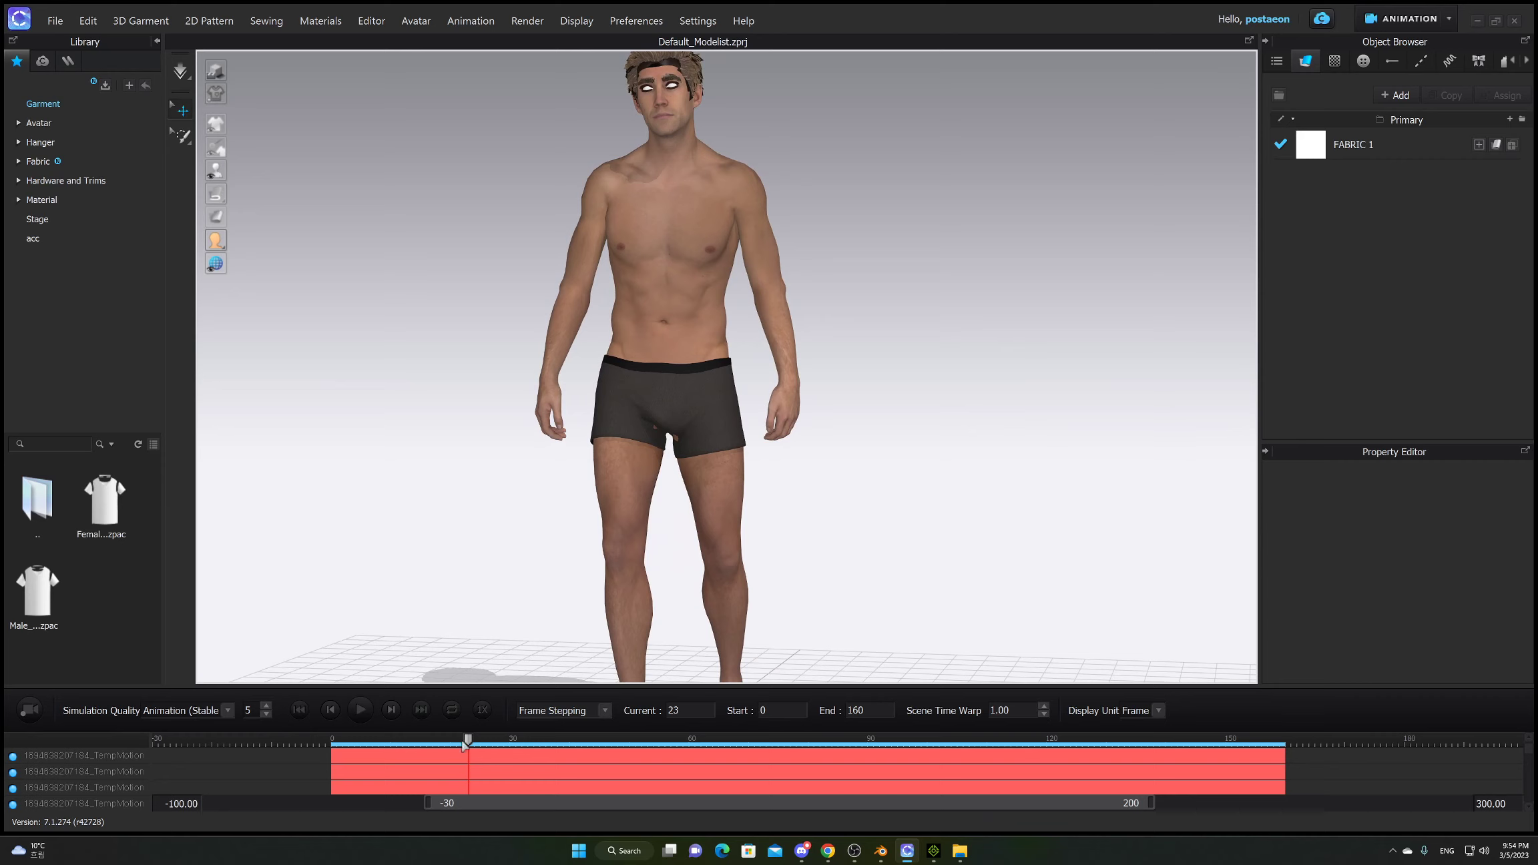
pyautogui.moveTo(465, 741); pyautogui.dragTo(332, 740)
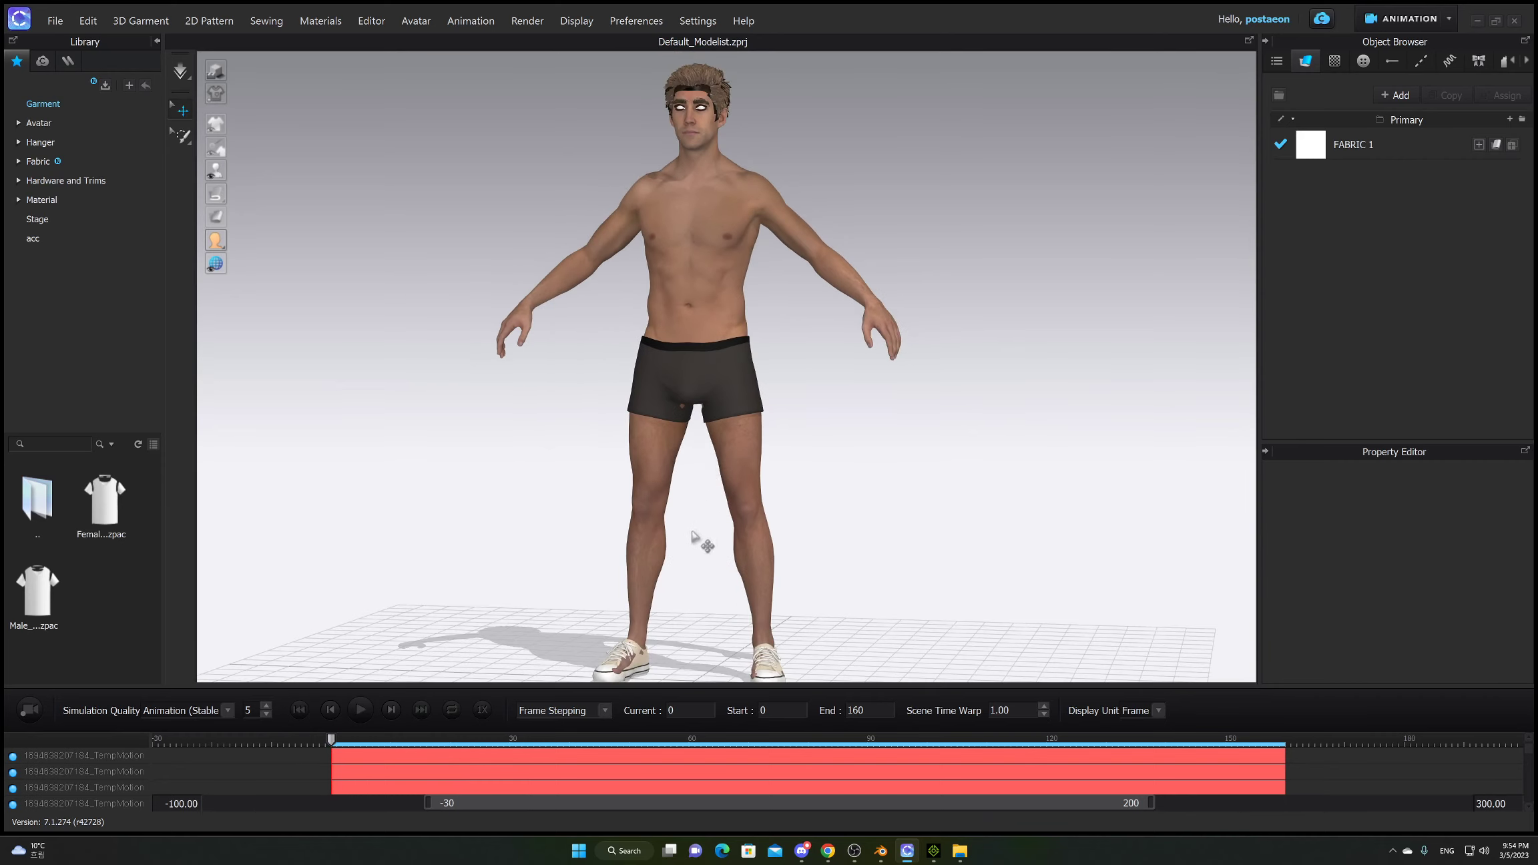
pyautogui.press('2')
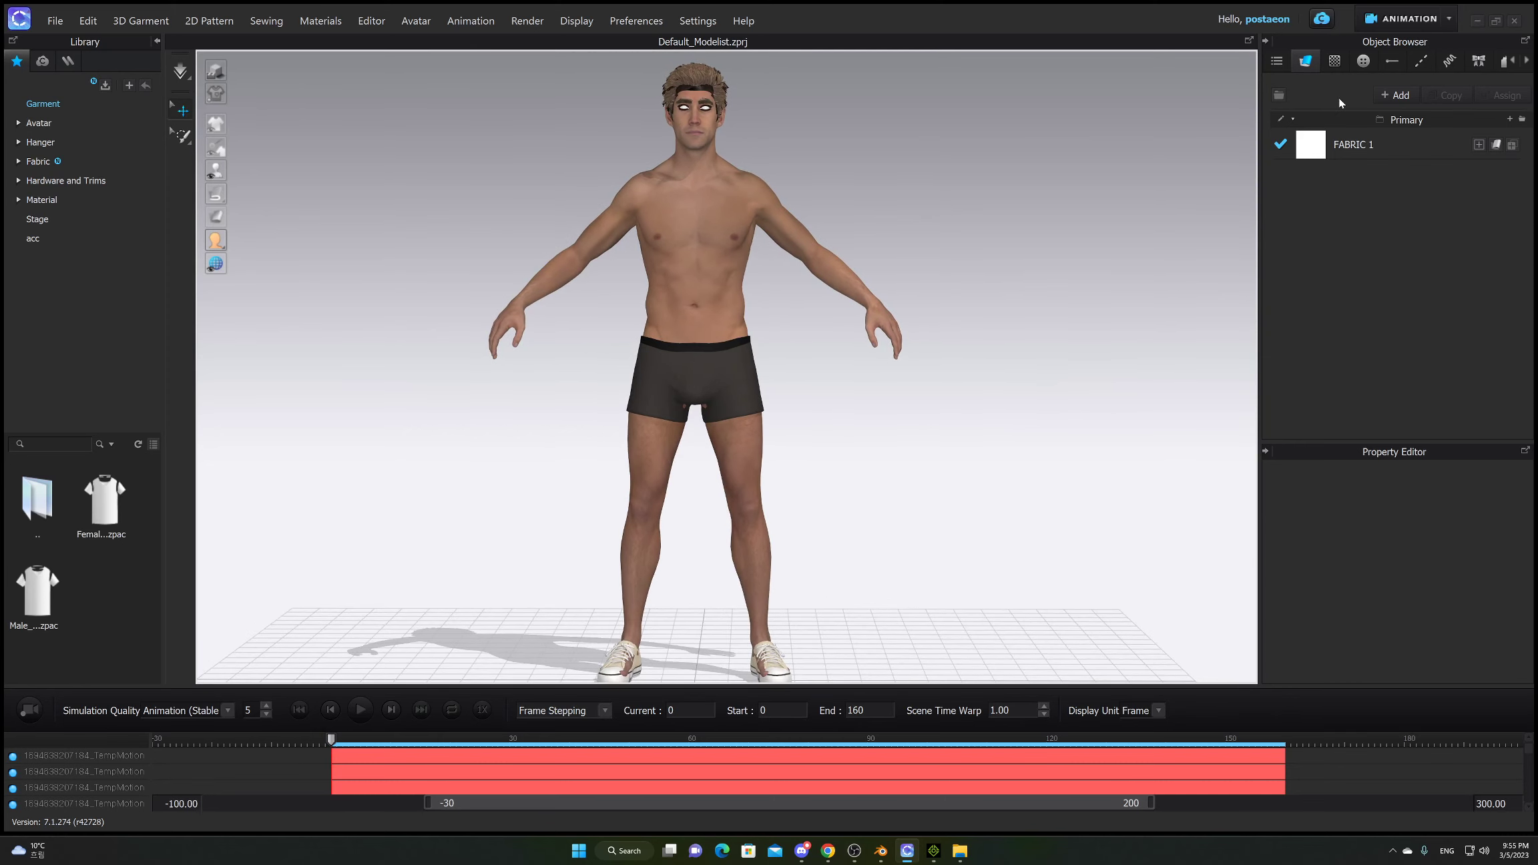
# Return to Simulation mode with the avatar in its A-Pose.
pyautogui.click(1401, 20)
pyautogui.click(1390, 44)
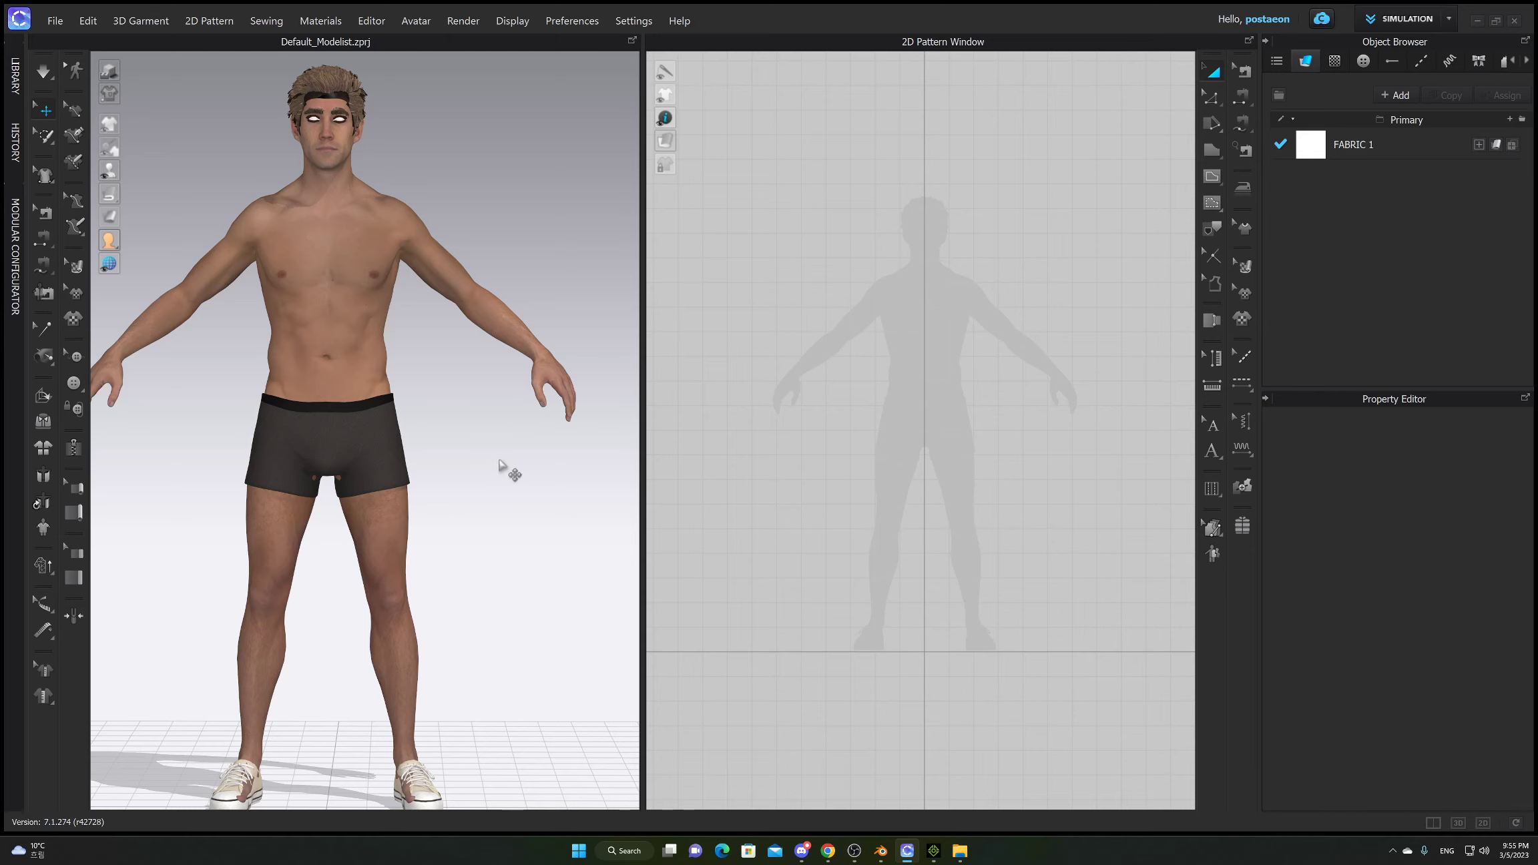
pyautogui.scroll(2, 502, 465)
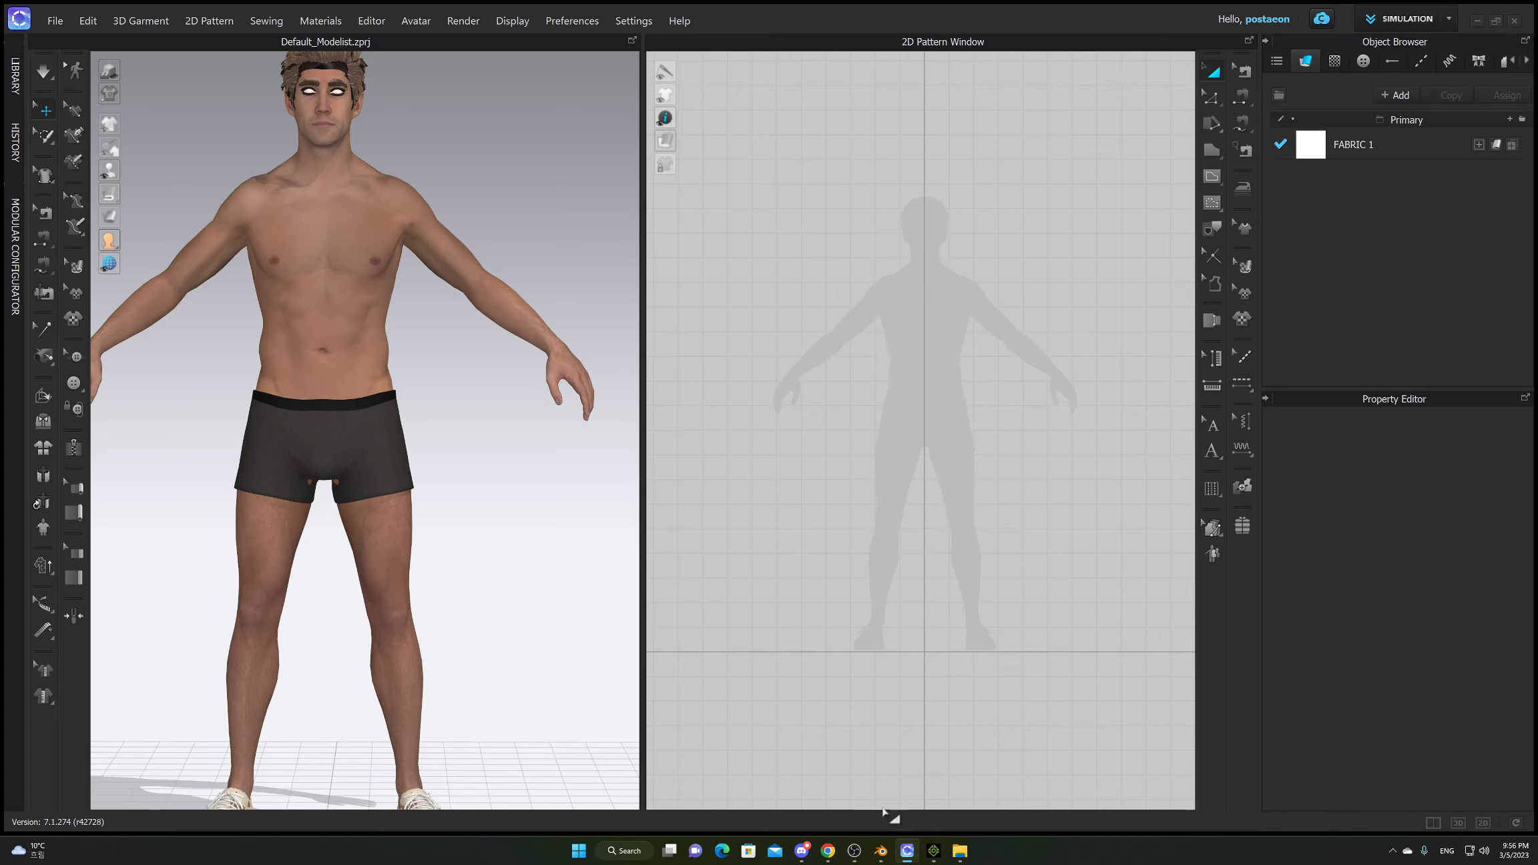
pyautogui.moveTo(906, 846)
pyautogui.click(884, 857)
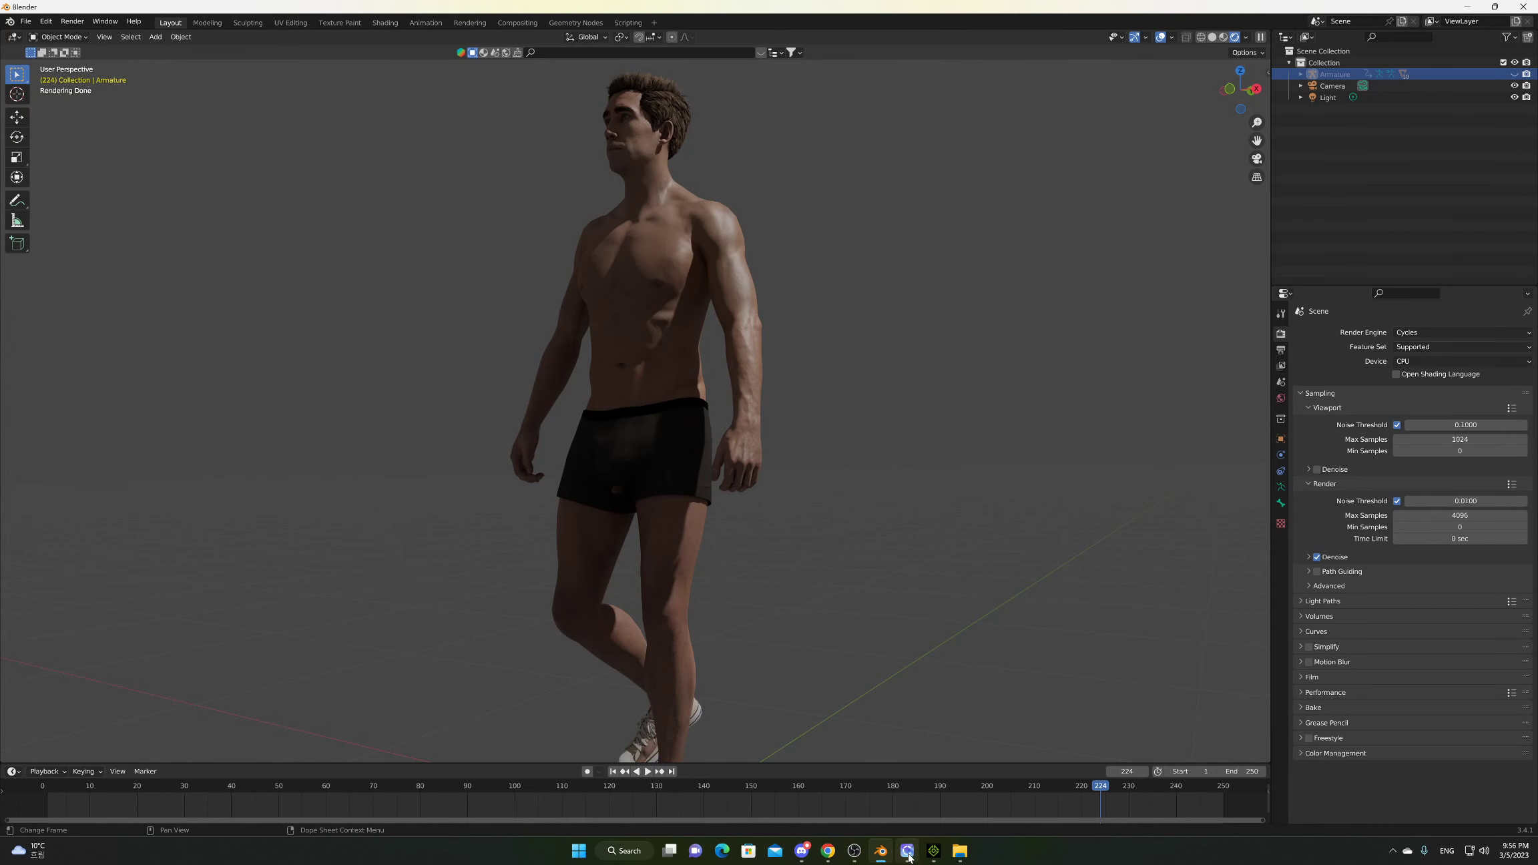
pyautogui.click(906, 855)
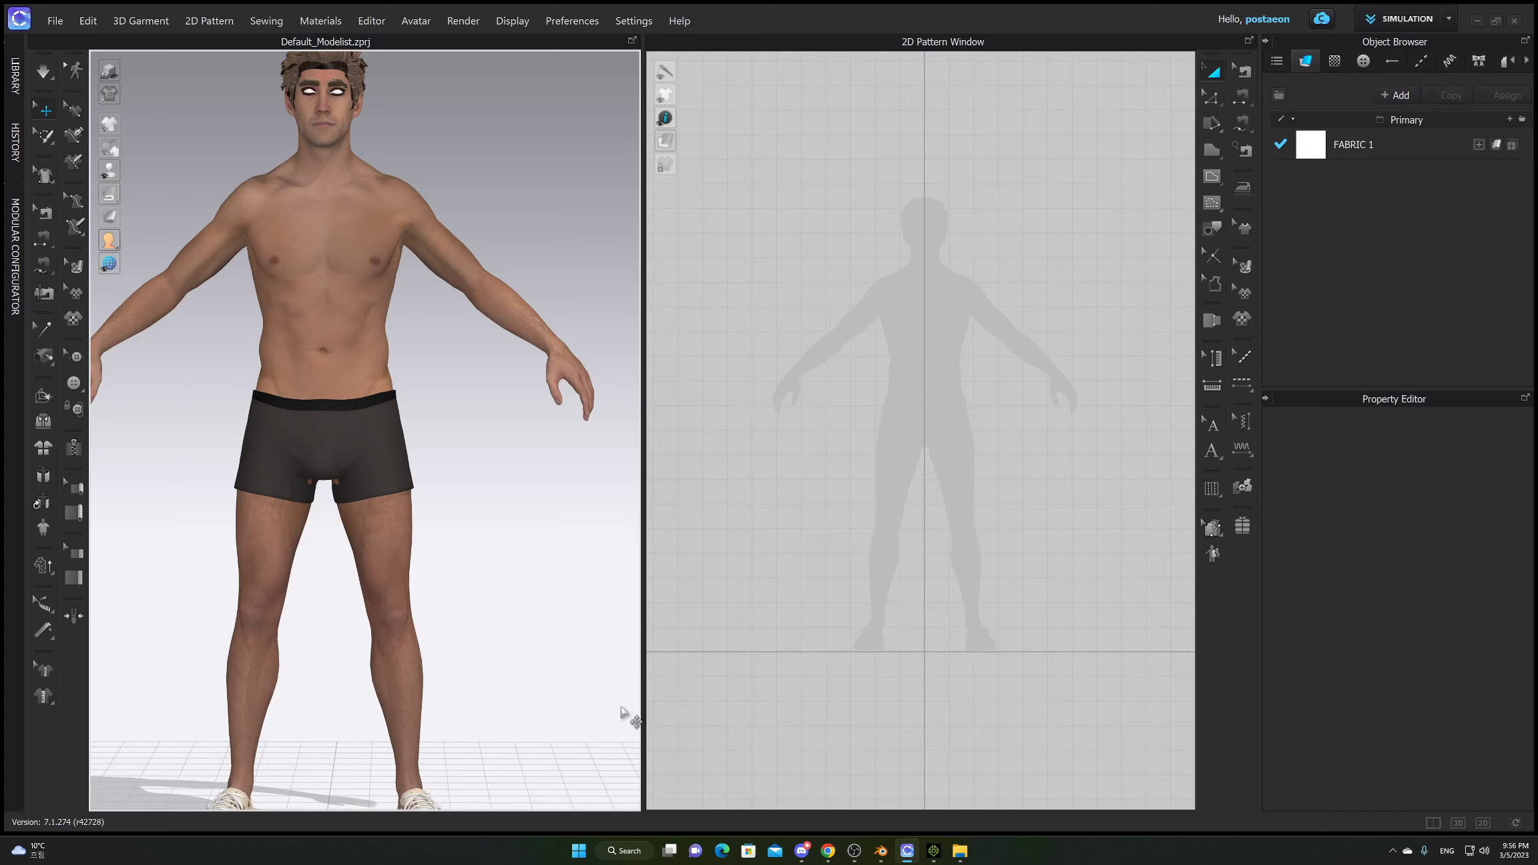
pyautogui.click(854, 852)
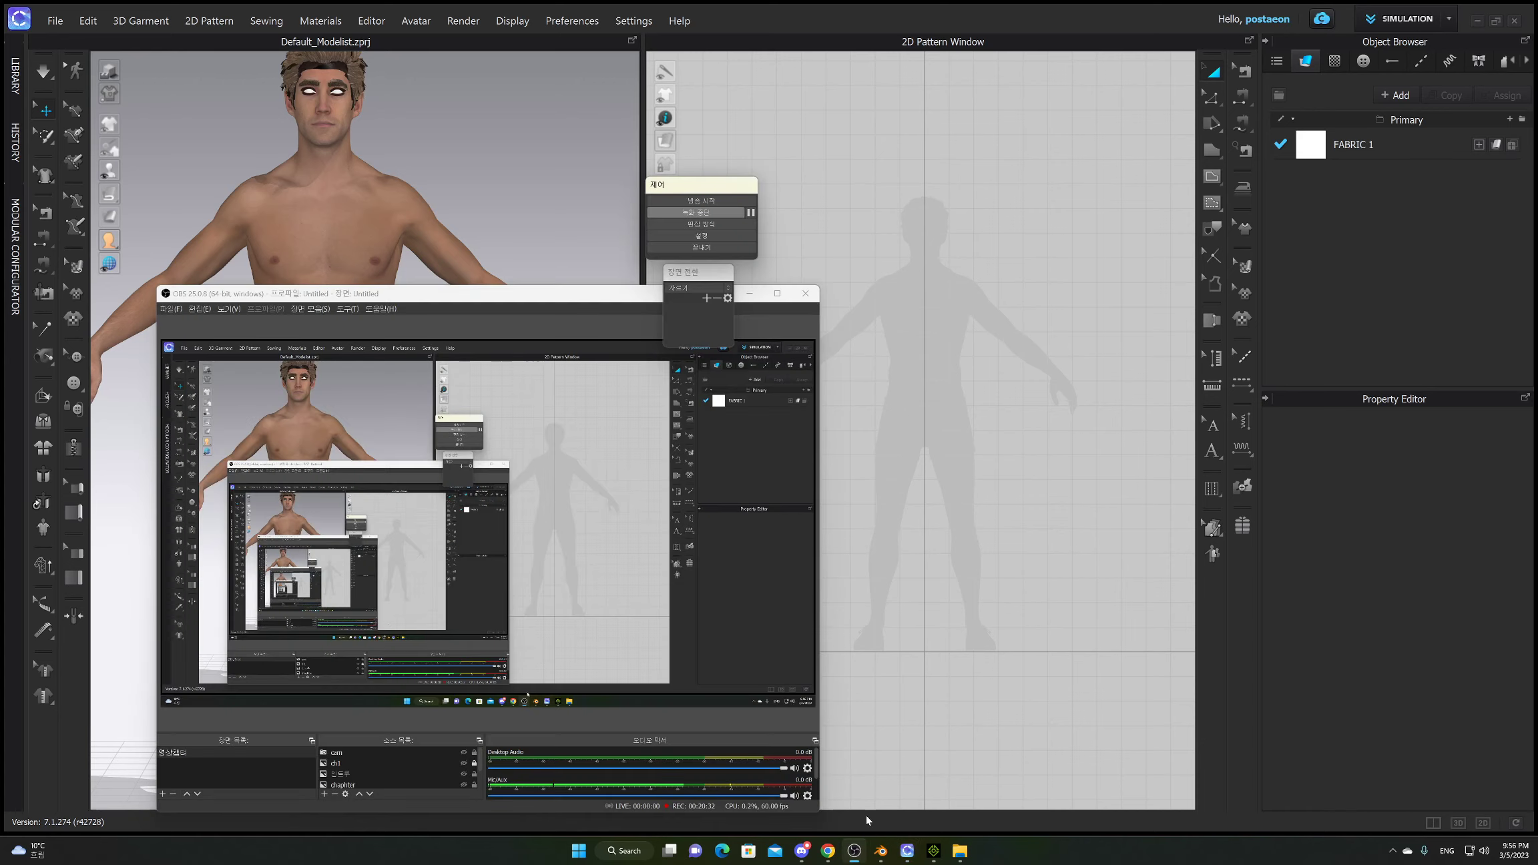